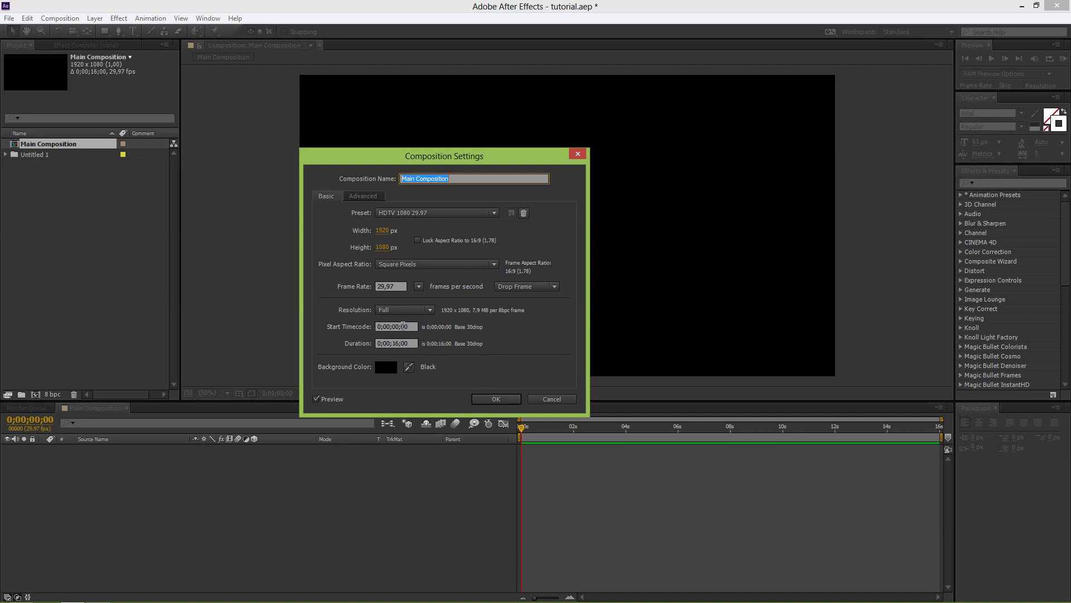
Accept the Main Composition settings and start a new composition 4370 px wide and 1853 px high with the aspect ratio unlocked.
click(490, 399)
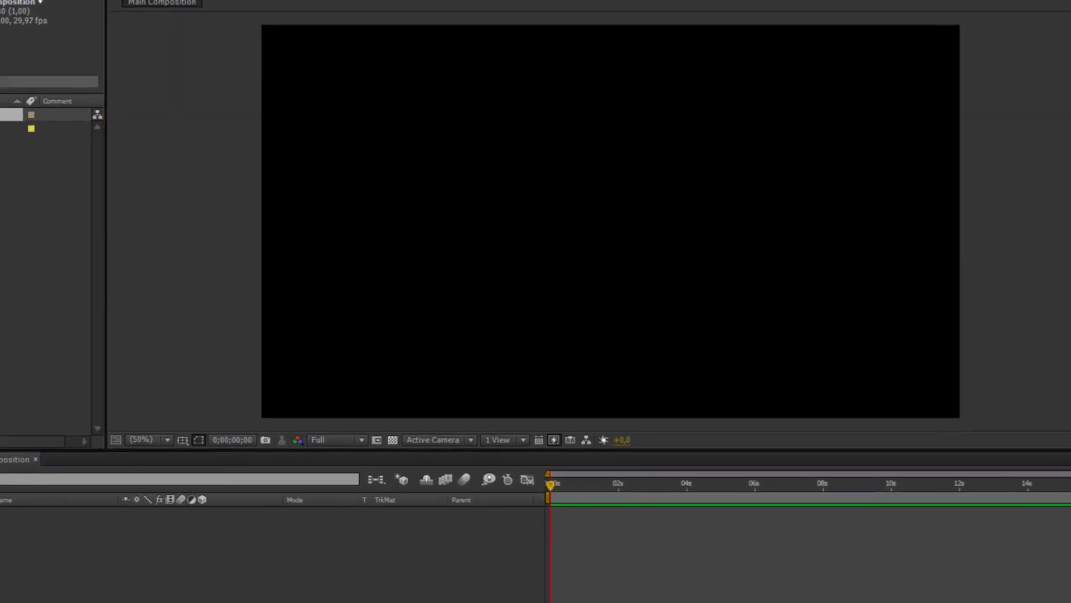
click(35, 394)
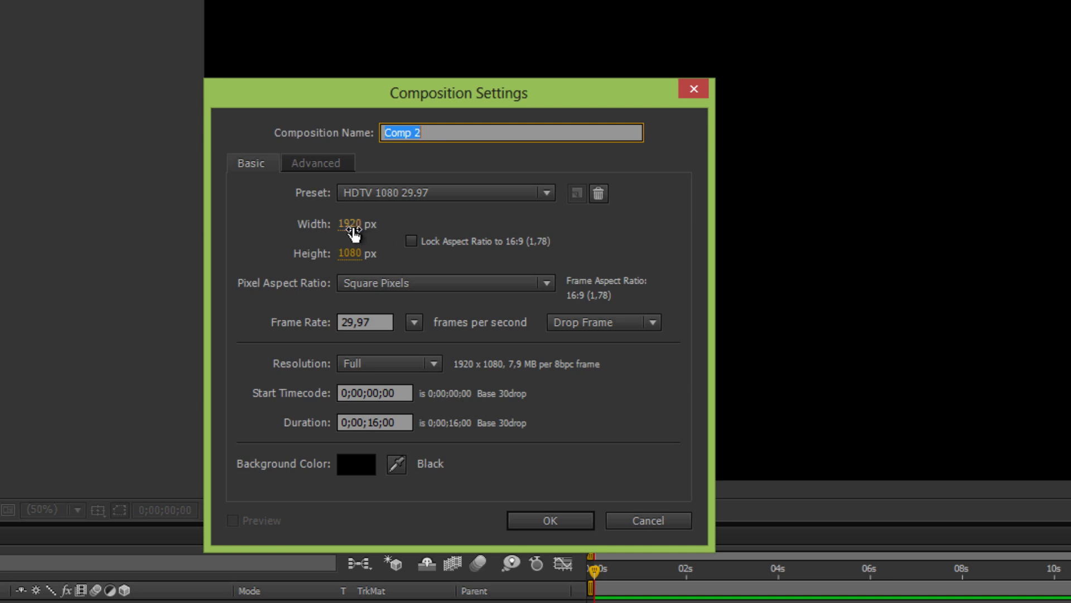
click(355, 227)
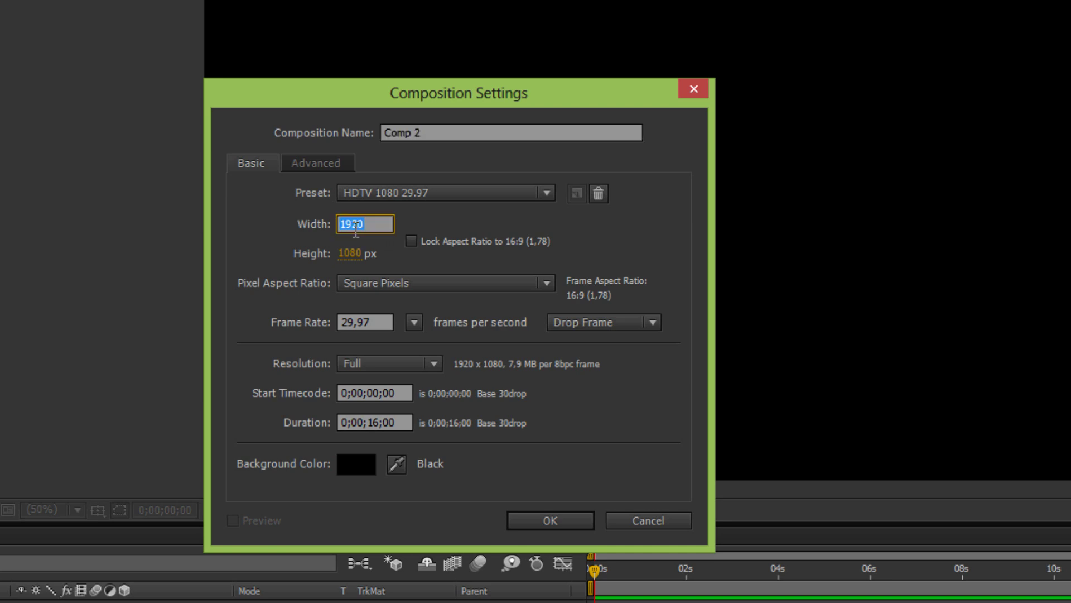
text(4370)
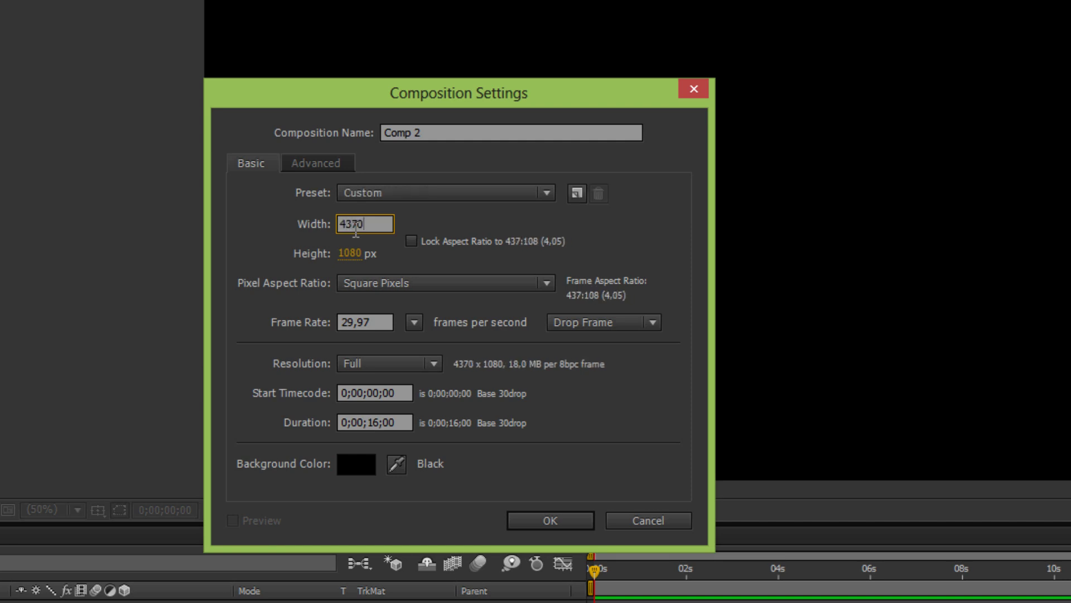
click(355, 251)
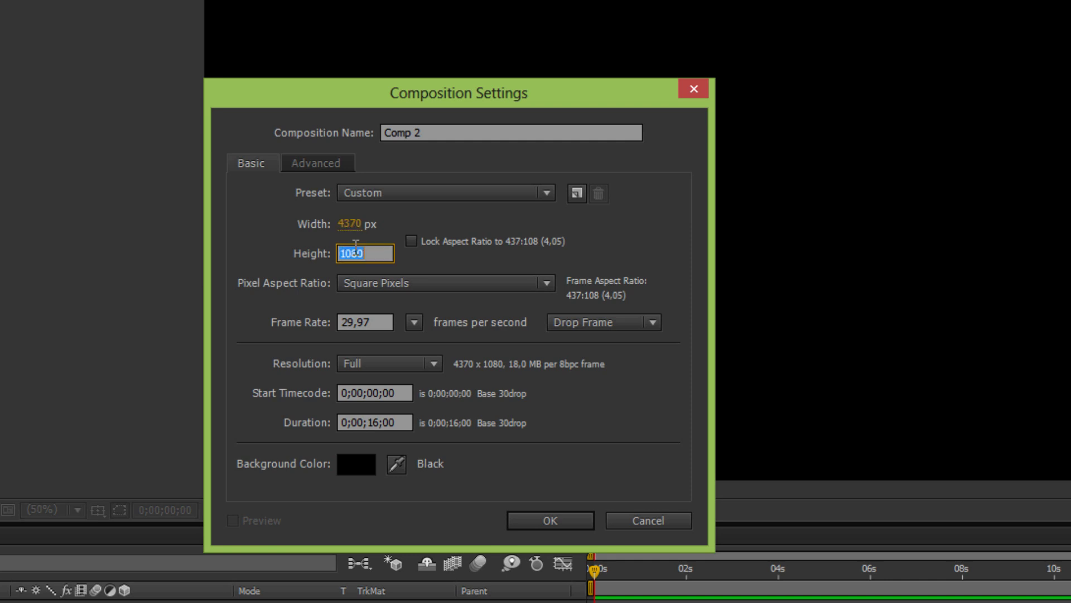
text(1)
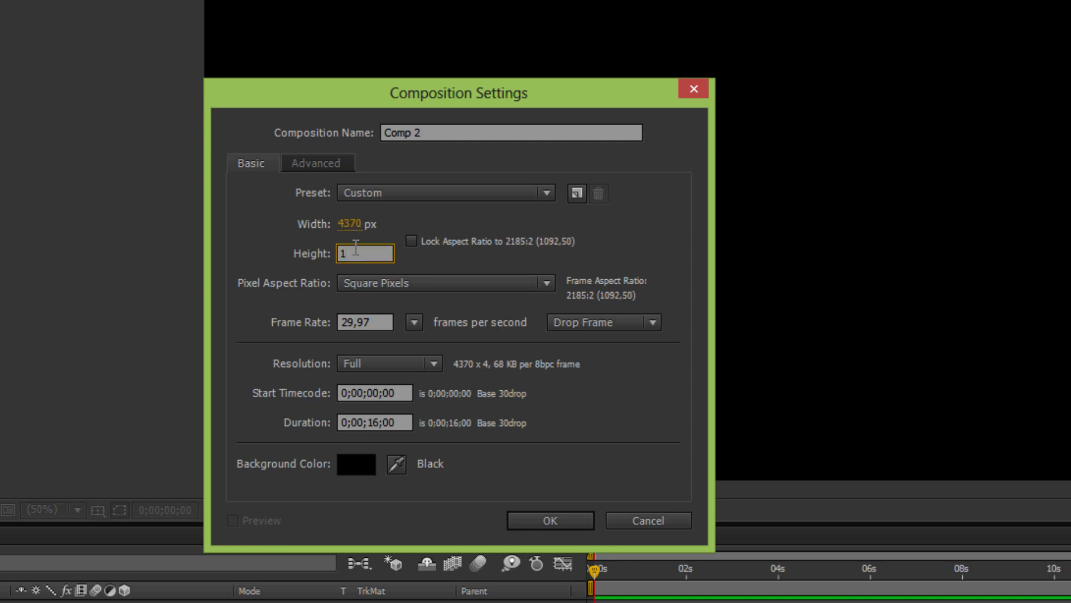
text(853)
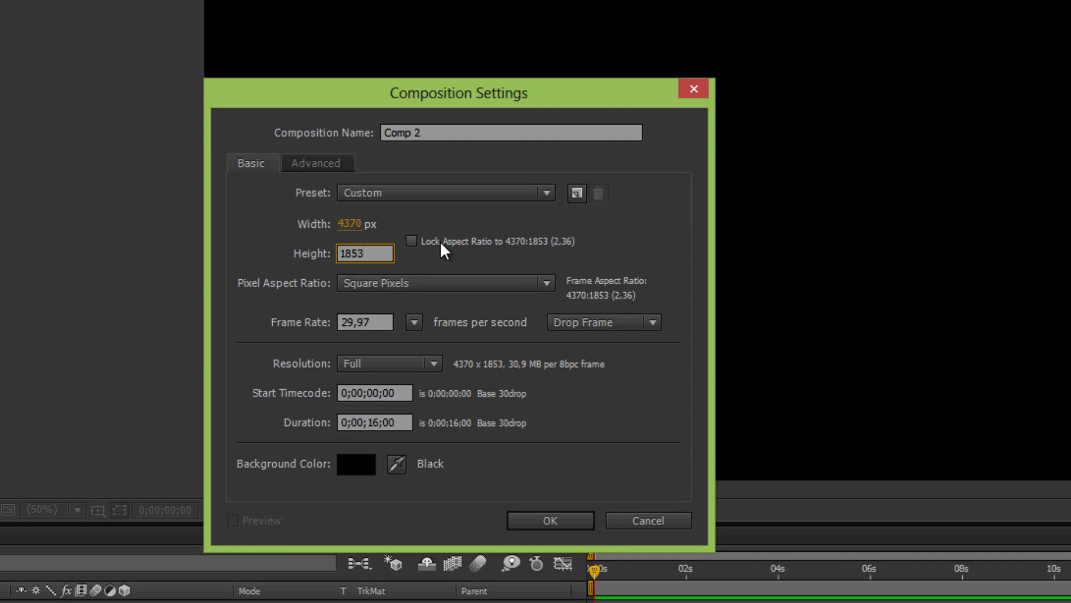
click(412, 241)
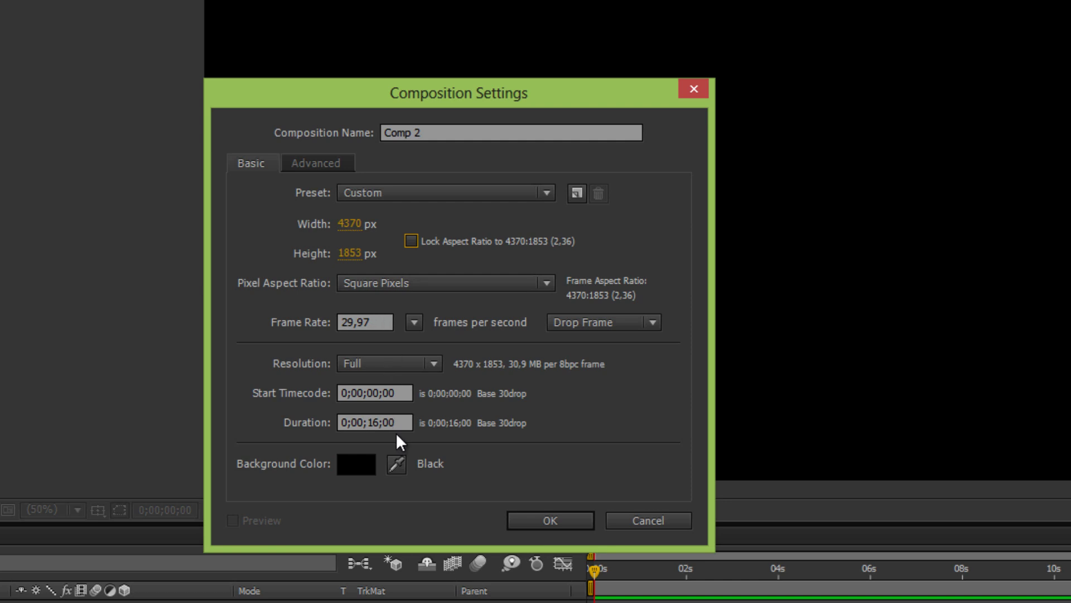
Name the new composition "text here comp" and create it.
click(488, 132)
text(text he)
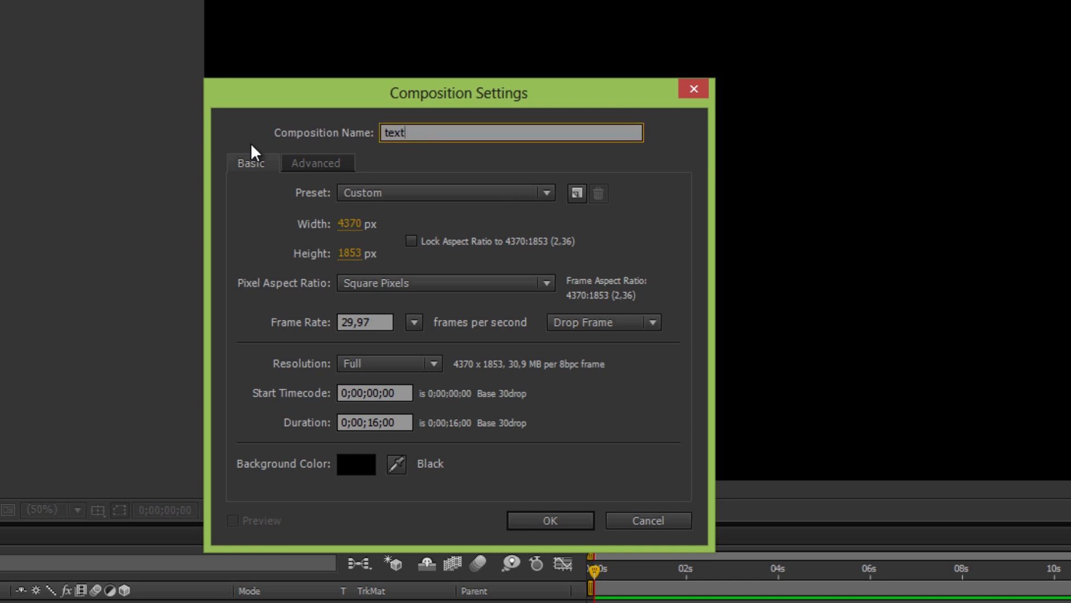
text(e)
key(BackSpace)
text(re com)
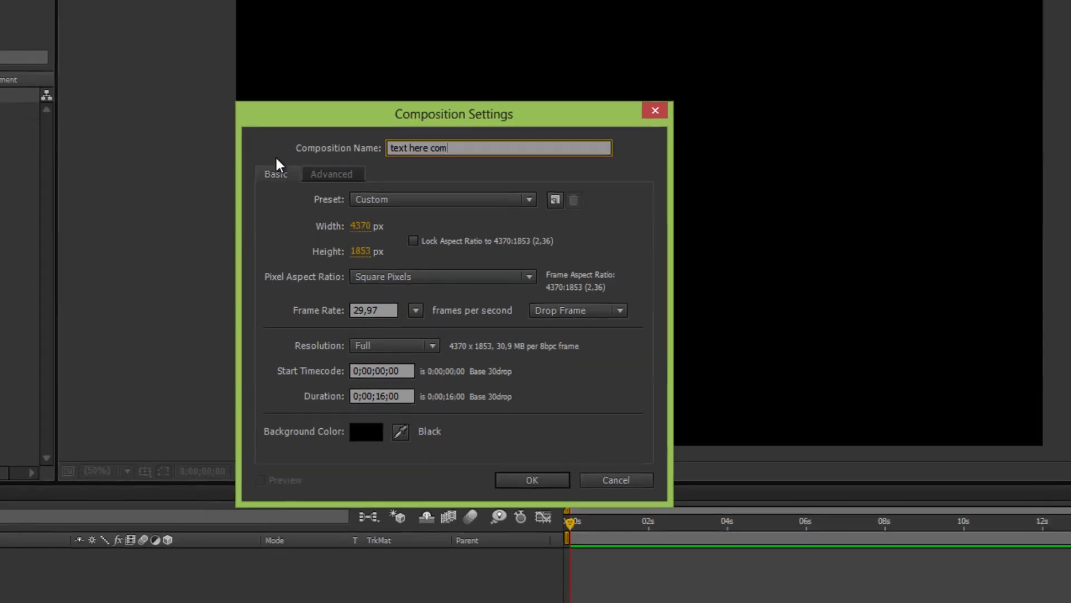
text(p)
key(Return)
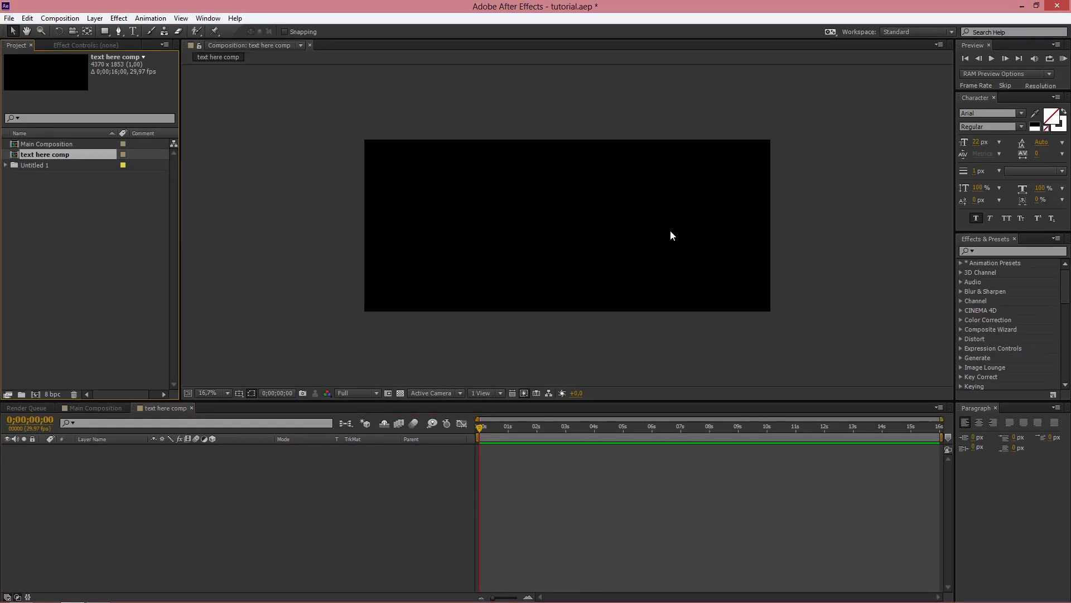
Add a text layer reading "VFX ON" to the text here comp and set its scale to 4897,7%.
click(132, 32)
click(499, 206)
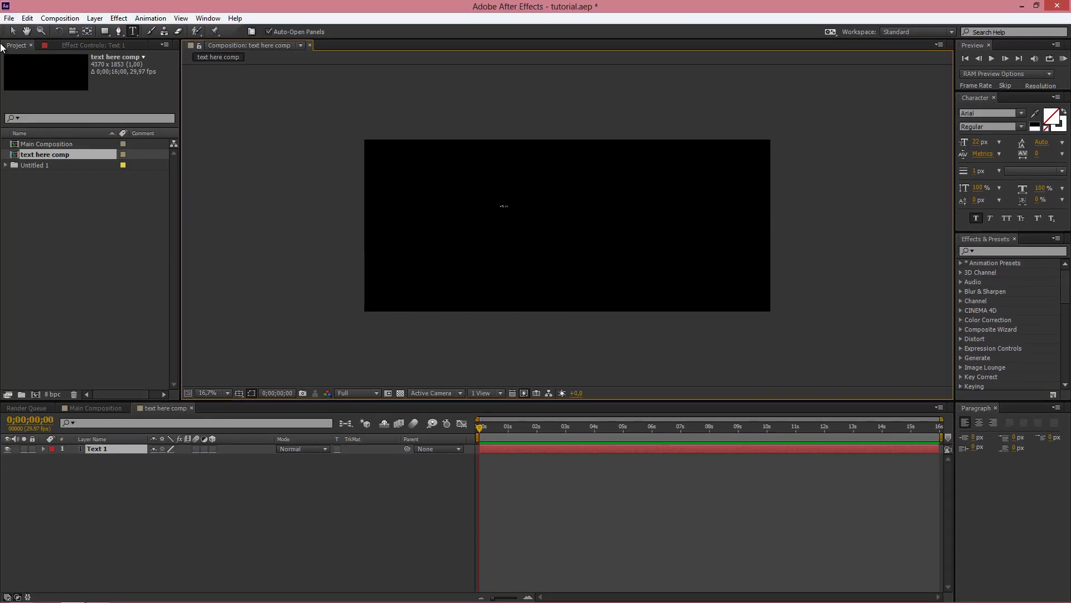
click(43, 450)
click(52, 467)
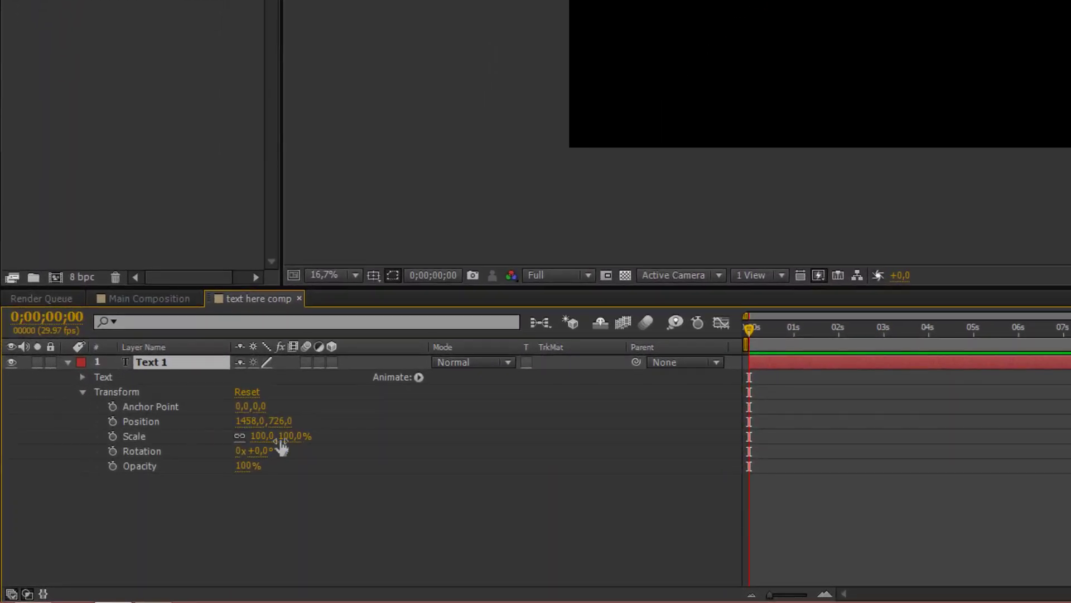
click(286, 438)
text(189)
text(7,7)
key(Return)
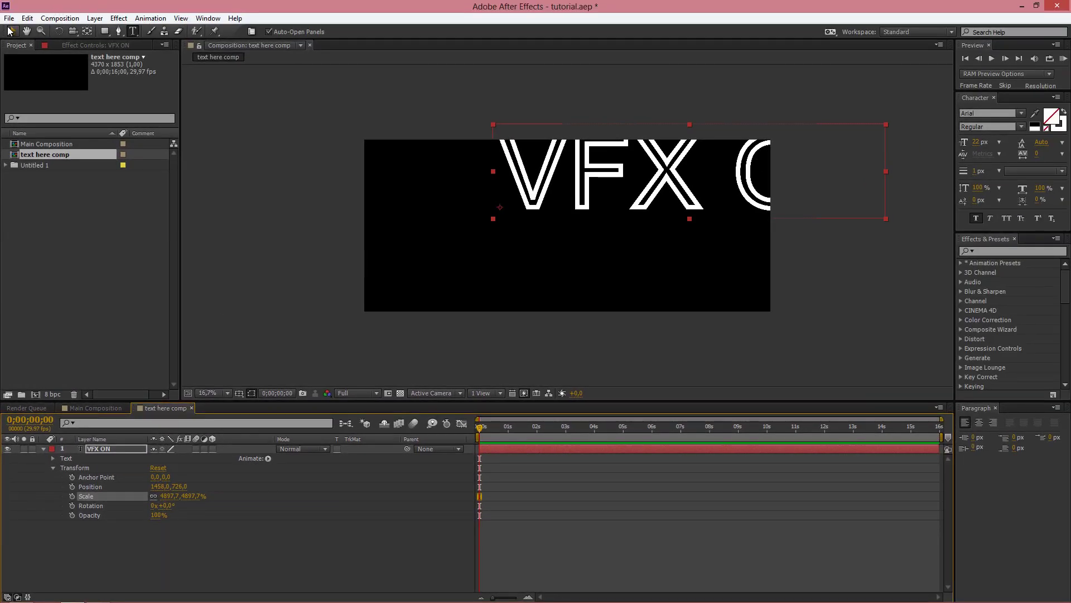
Center the VFX ON text in the frame with the title/action safe guides shown temporarily, and collapse the layer's properties.
click(10, 32)
click(239, 393)
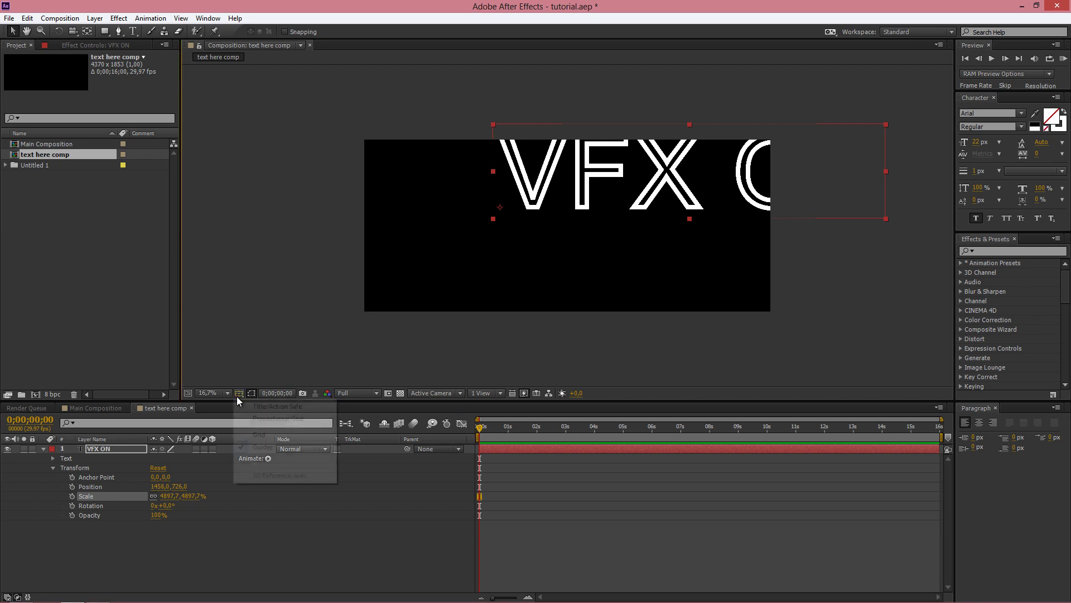
click(262, 406)
drag(548, 193, 440, 236)
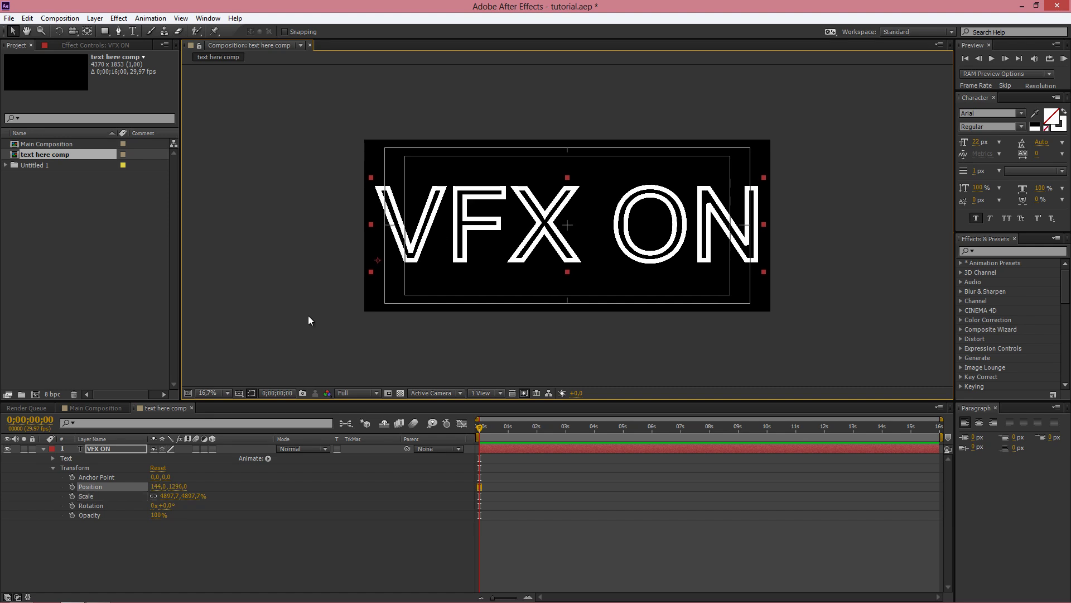
click(238, 393)
click(246, 405)
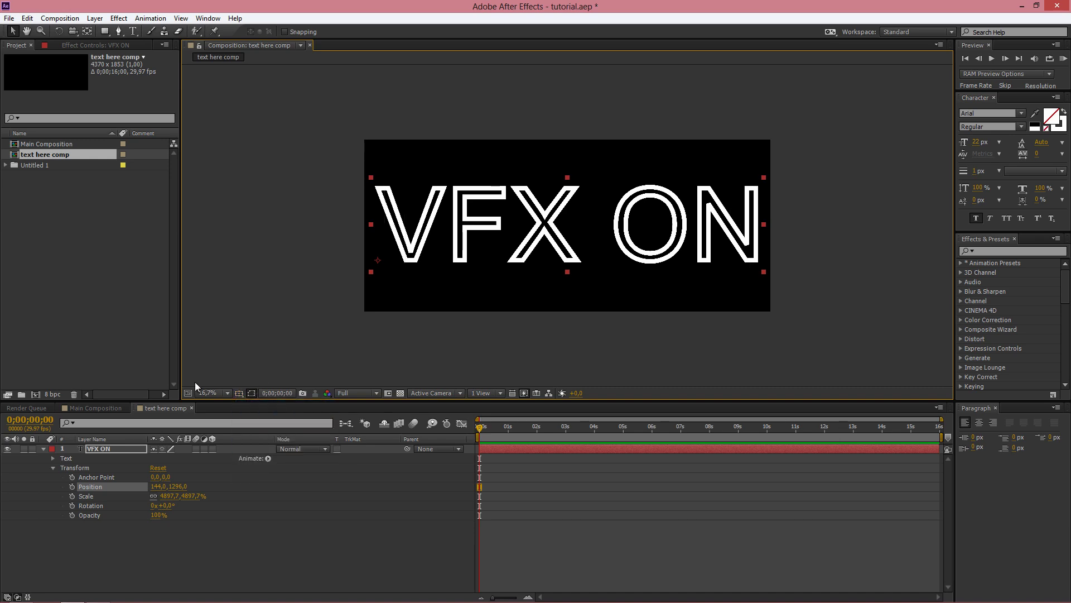
click(44, 449)
click(114, 448)
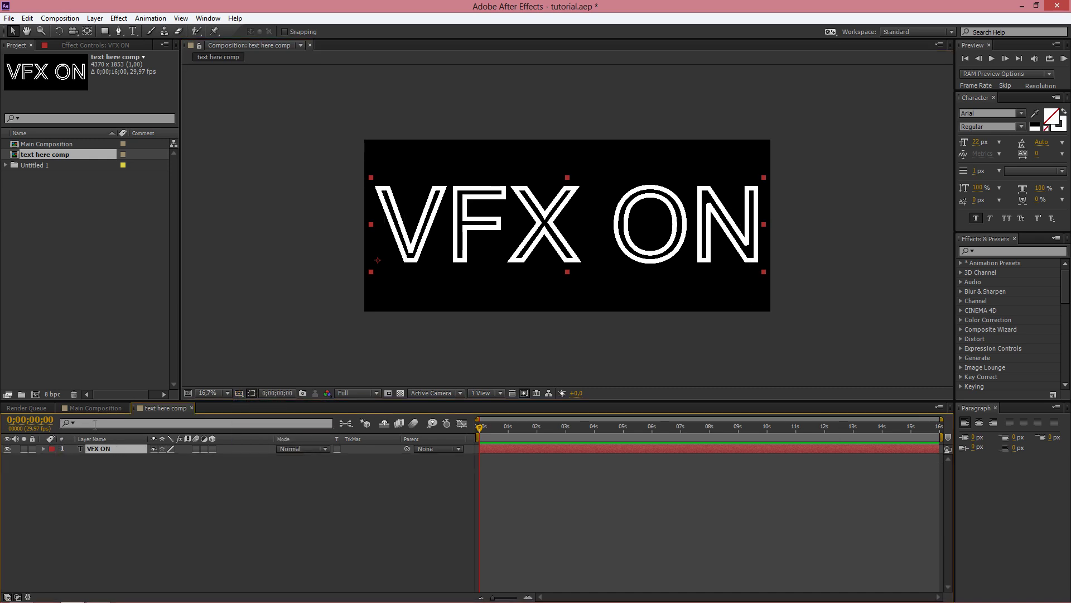
Place the text here comp as a layer in the Main Composition.
click(89, 407)
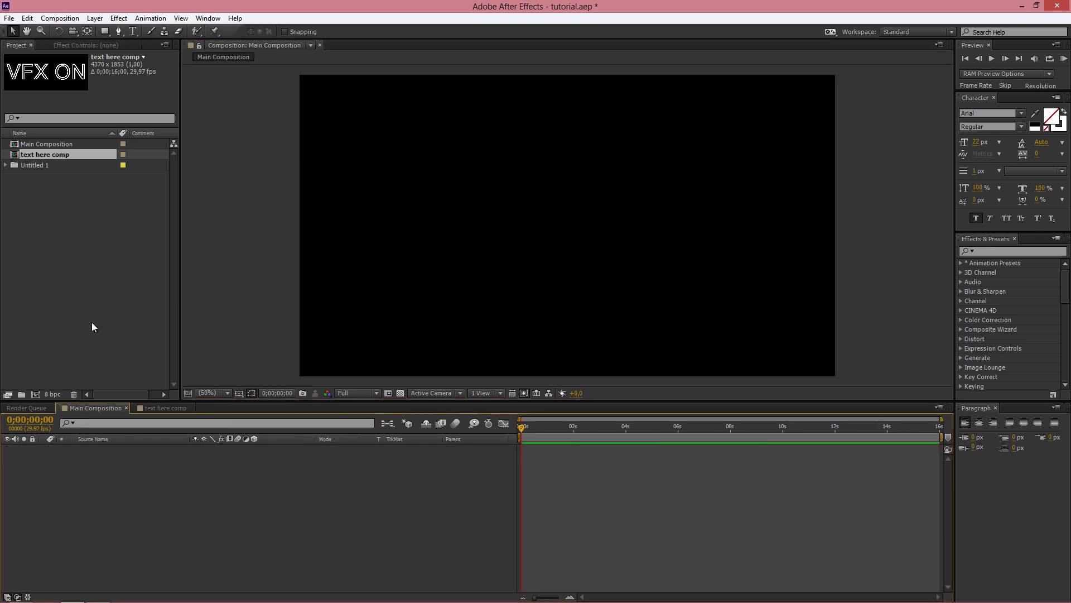
drag(44, 154, 104, 504)
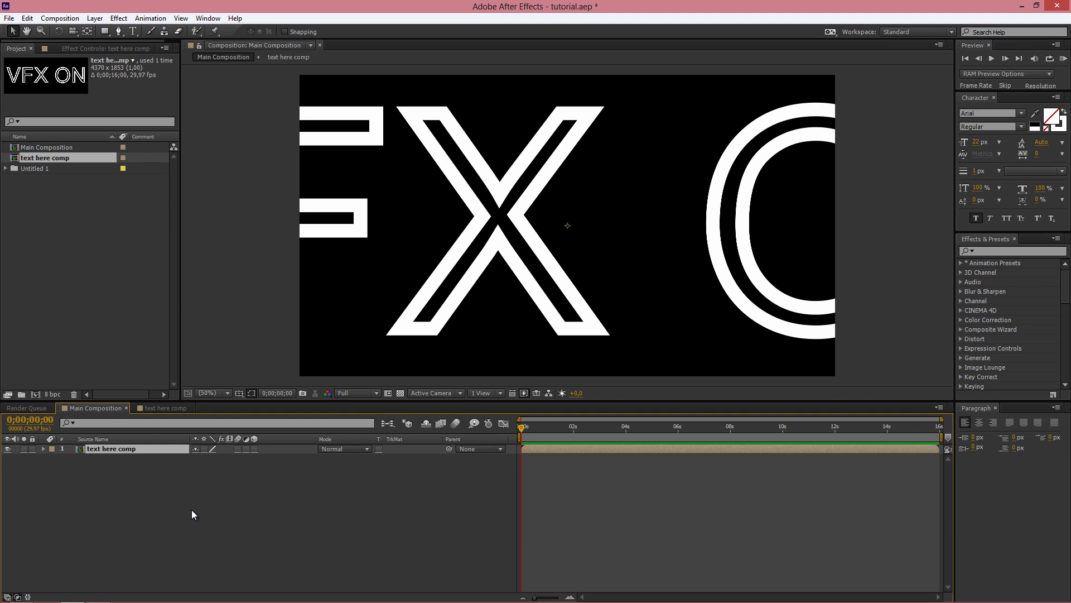
key(comma)
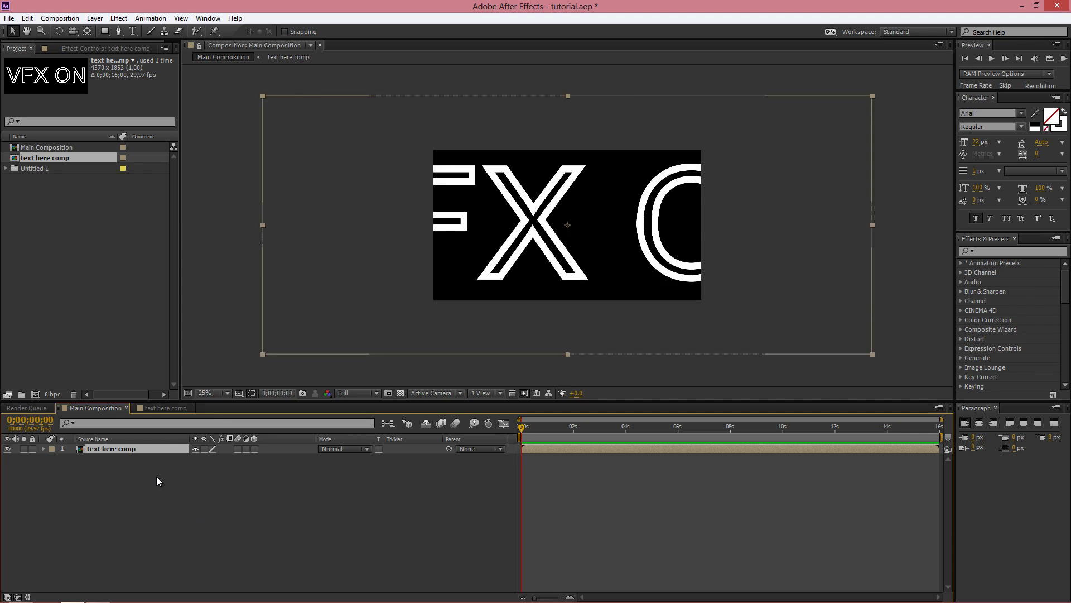
Pre-compose the text here comp layer as "Neon", leaving all attributes in the Main Composition.
right_click(141, 446)
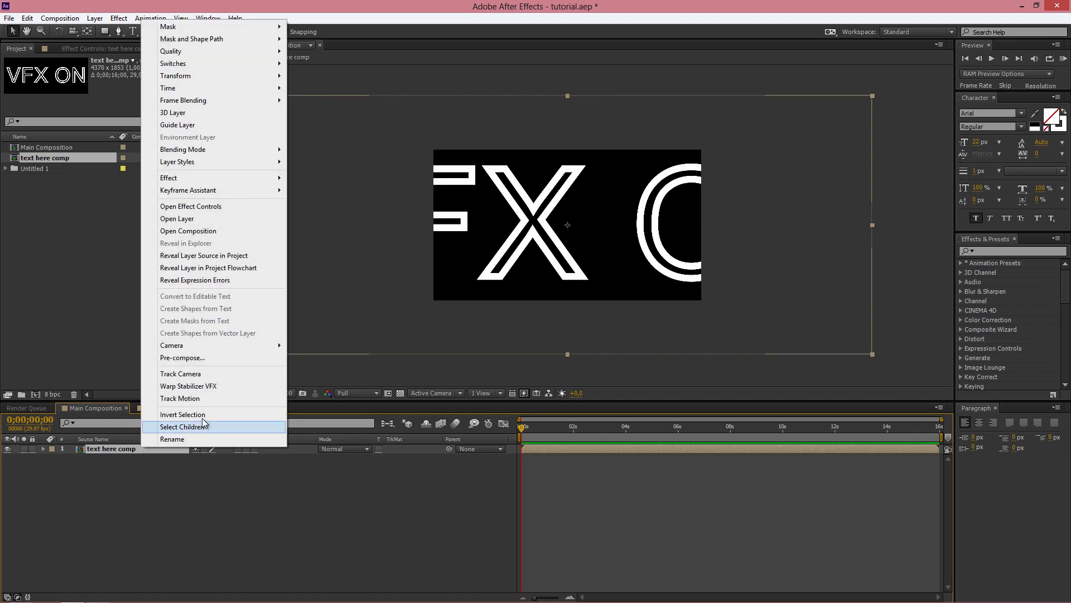
click(196, 357)
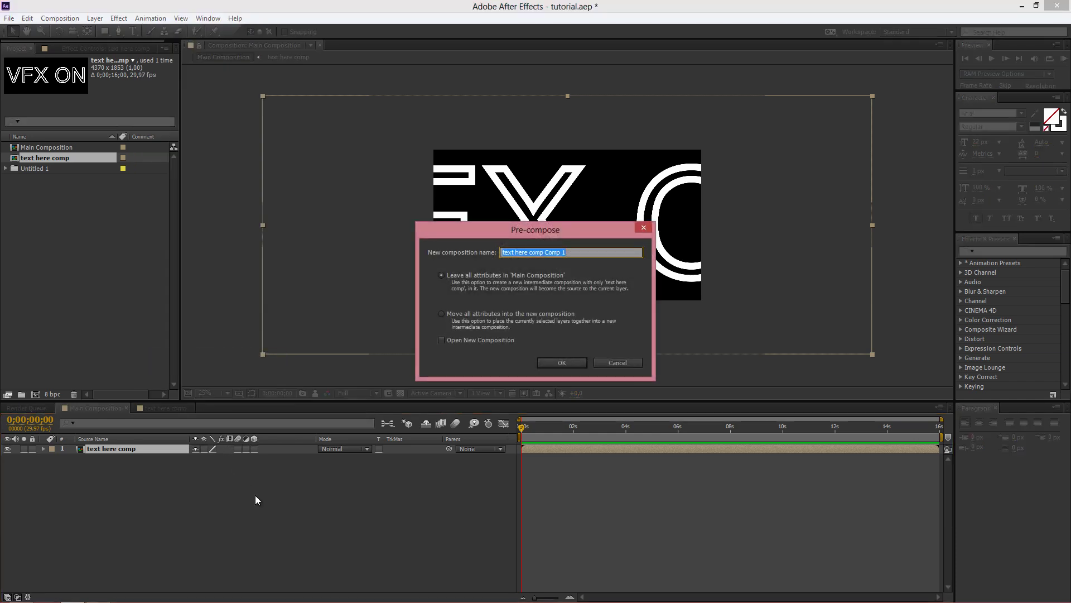
text(Neon)
key(Return)
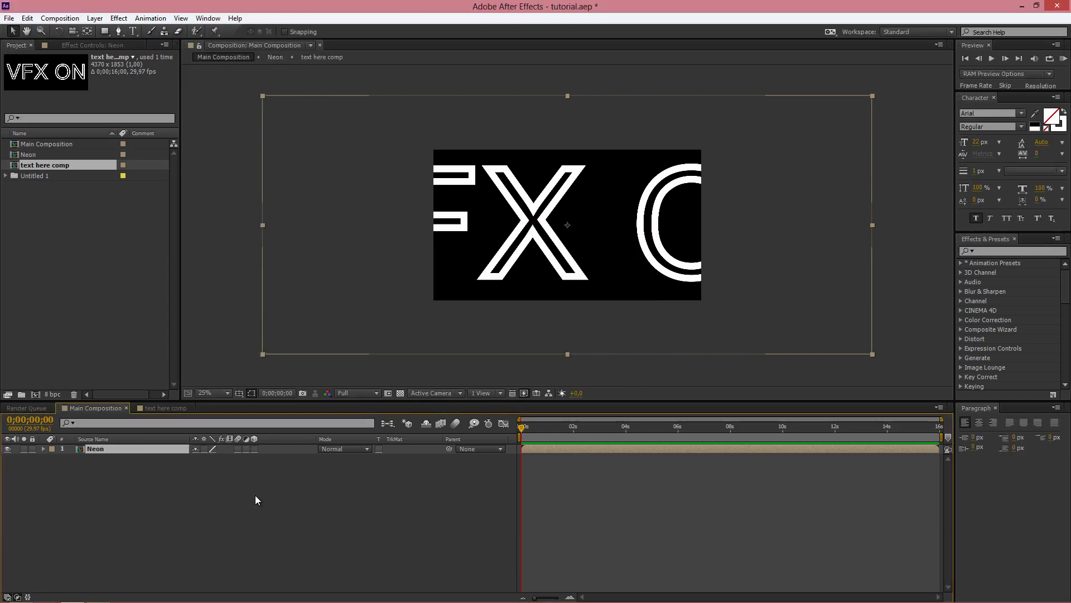
Set the Neon layer's scale to 21,2% in the Main Composition and collapse its properties.
click(44, 449)
click(52, 458)
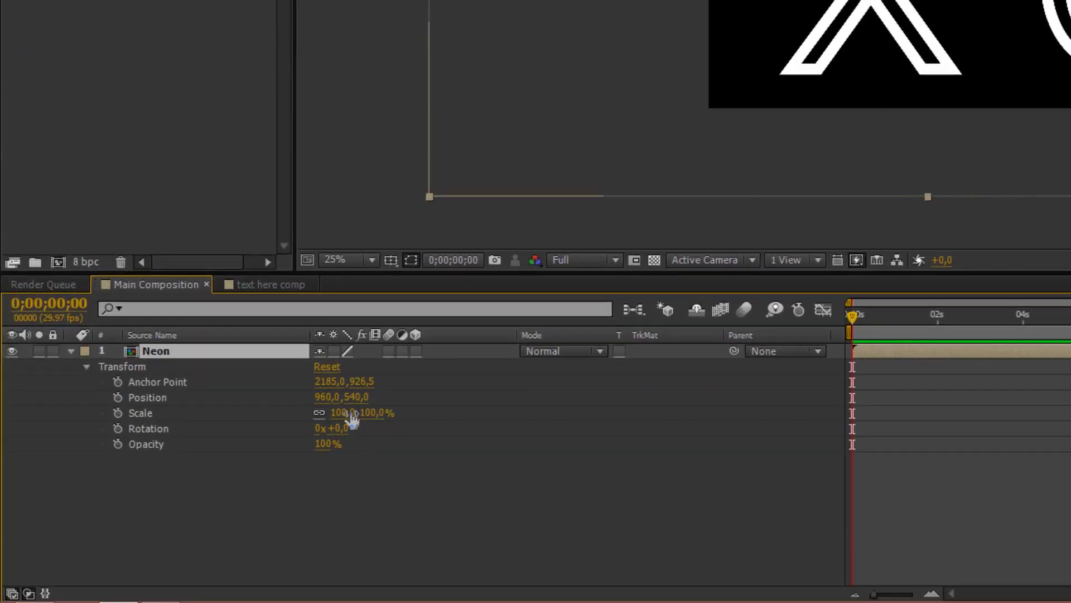
click(352, 417)
text(21)
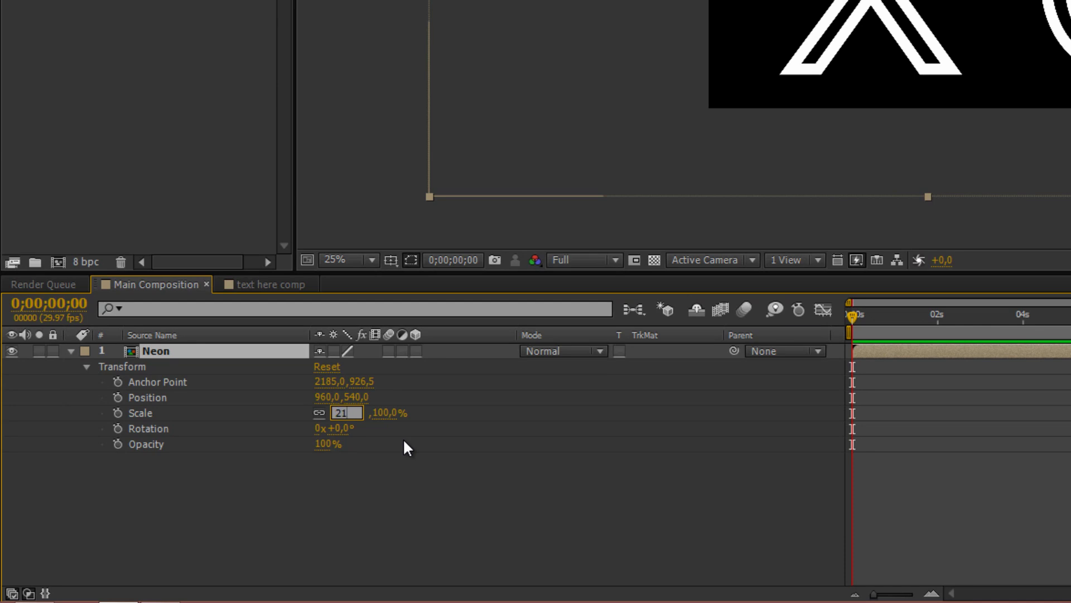
text(,2)
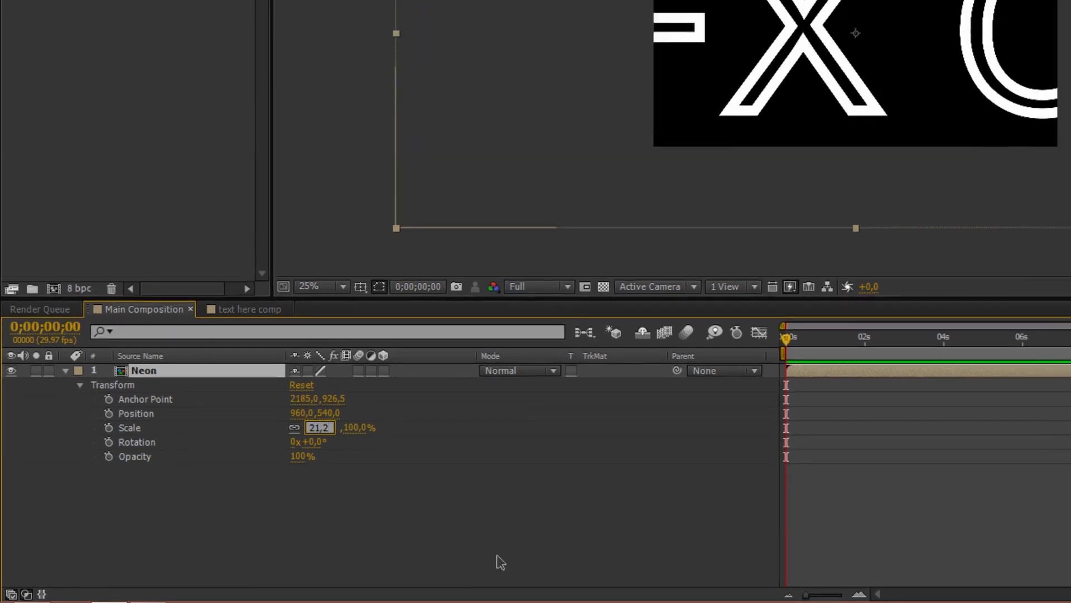
key(Return)
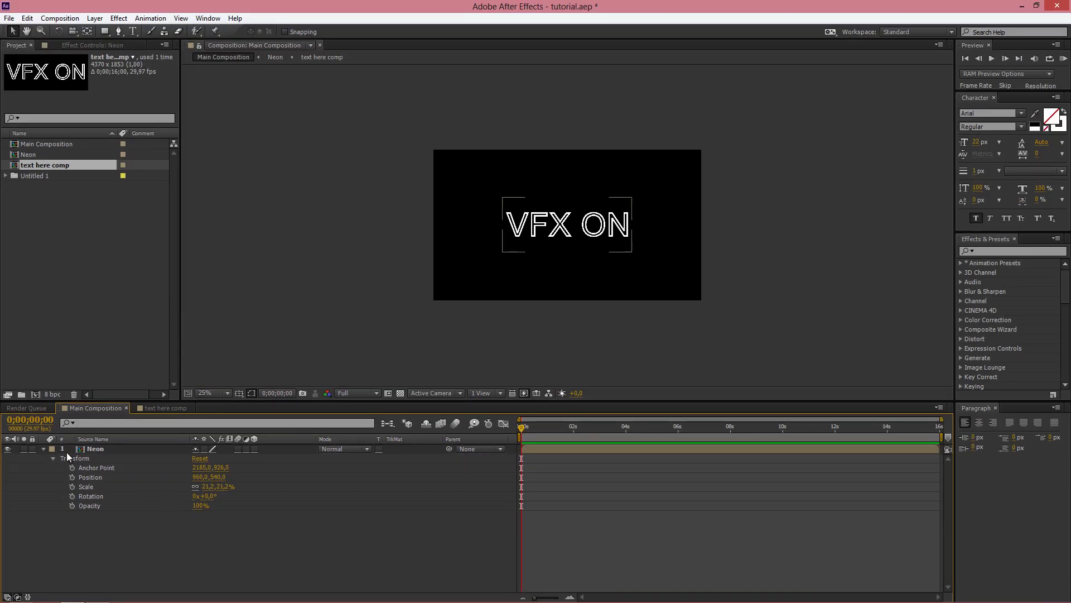
click(41, 447)
click(105, 448)
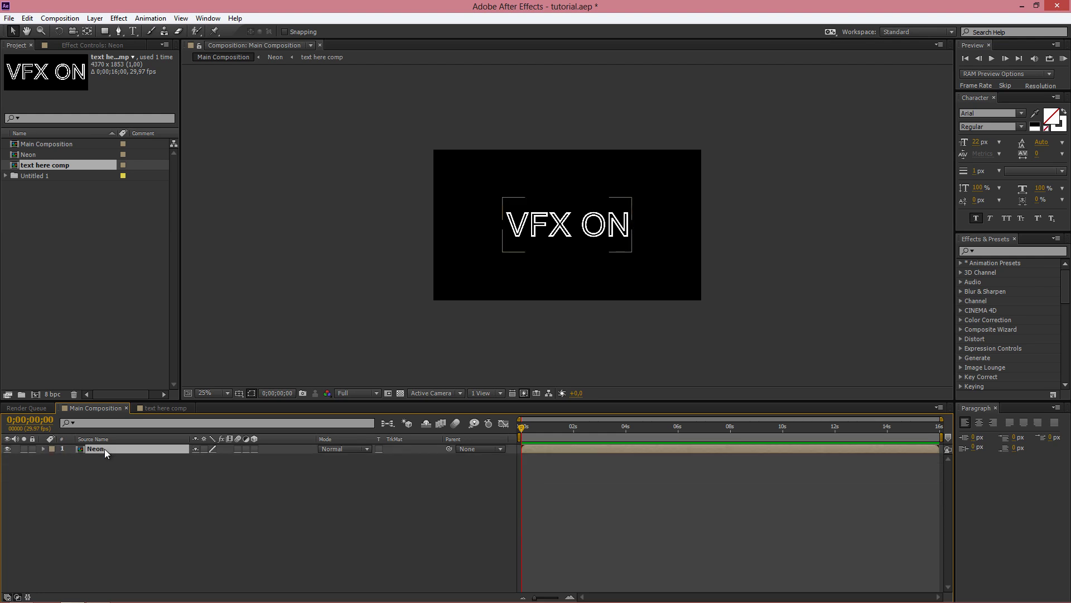
Open the Neon composition and apply the Tritone effect to its text here comp layer.
double_click(105, 449)
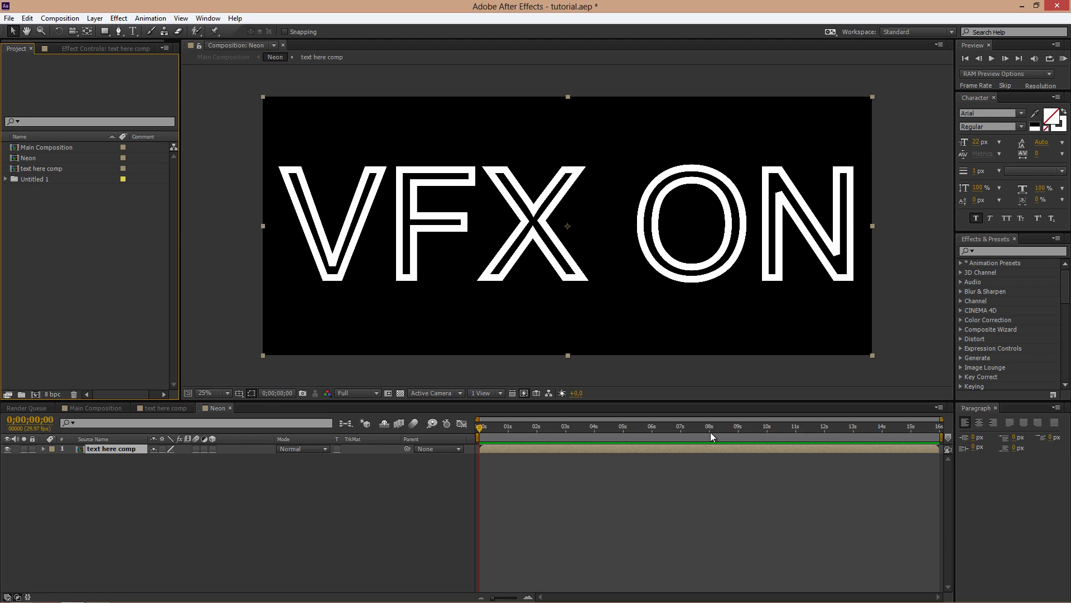
click(1004, 252)
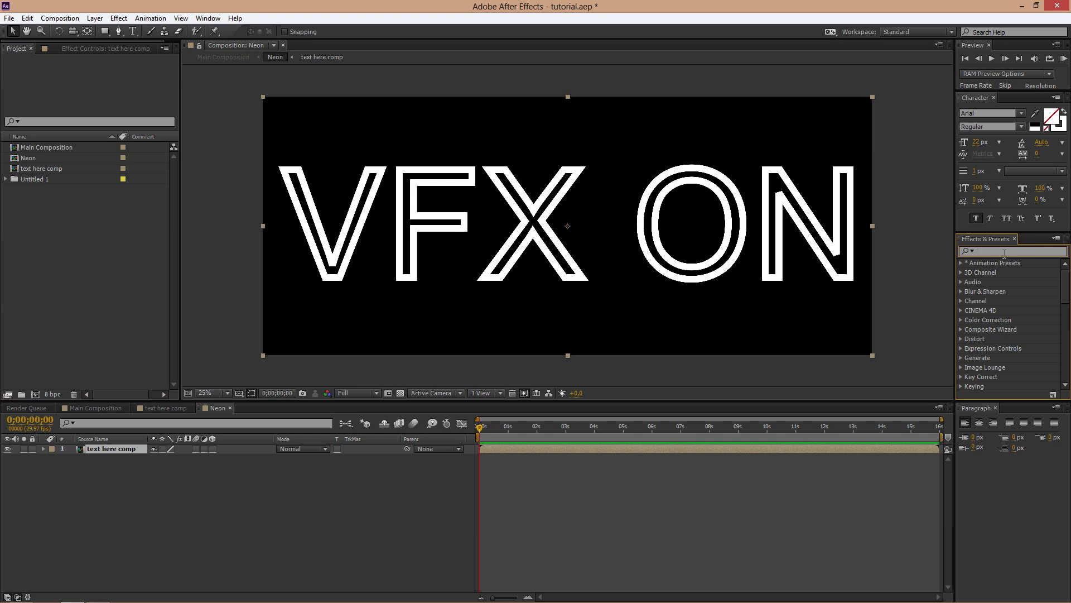
text(trit)
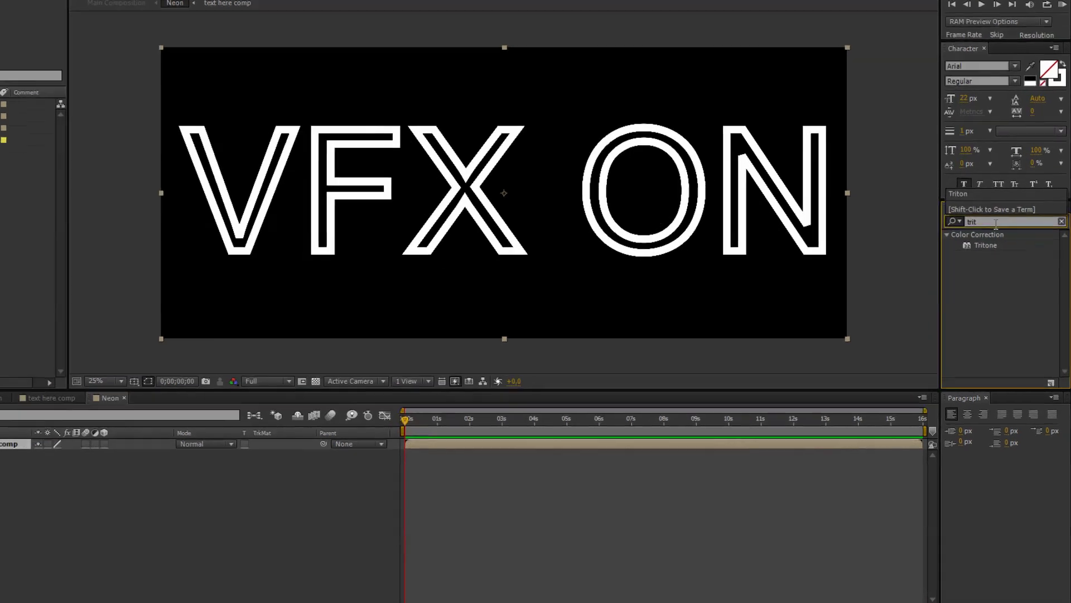
text(one)
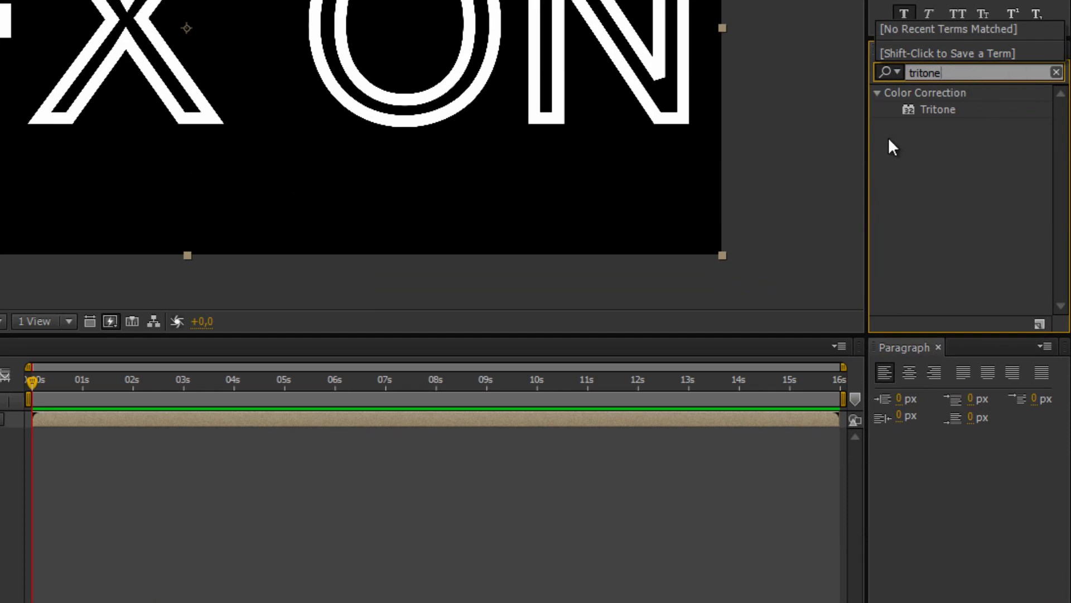
click(938, 109)
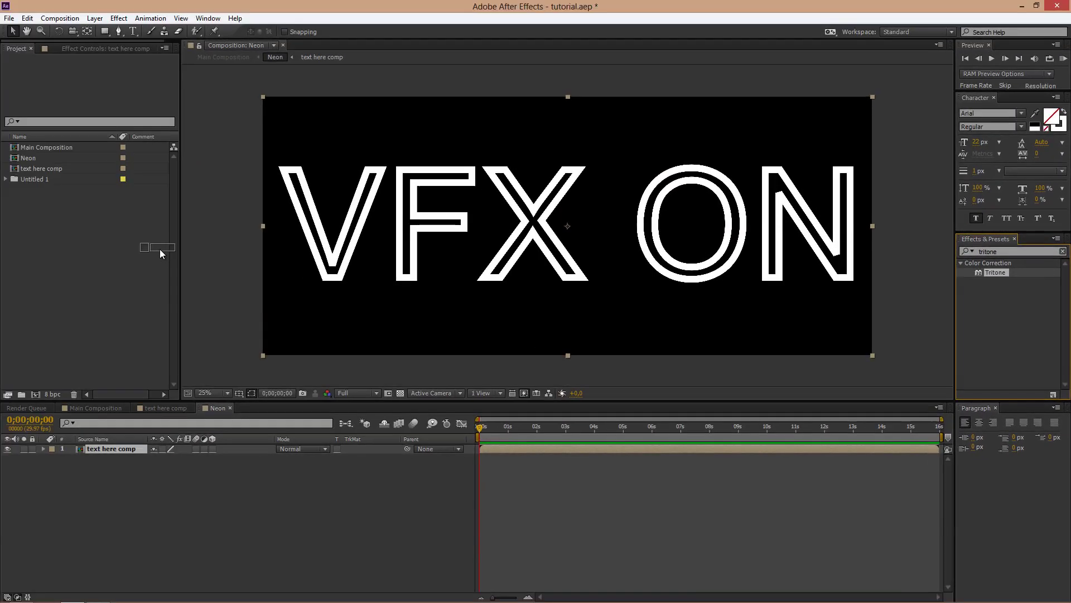
drag(270, 331, 138, 447)
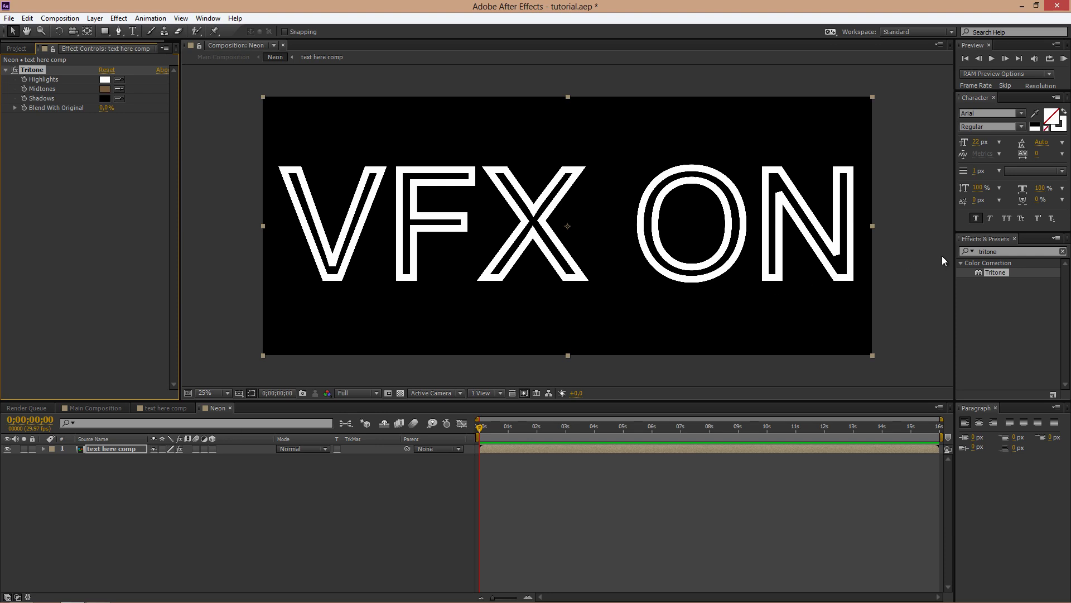
Apply the Vegas effect to the text here comp layer in the Neon composition.
click(967, 252)
text(vegas)
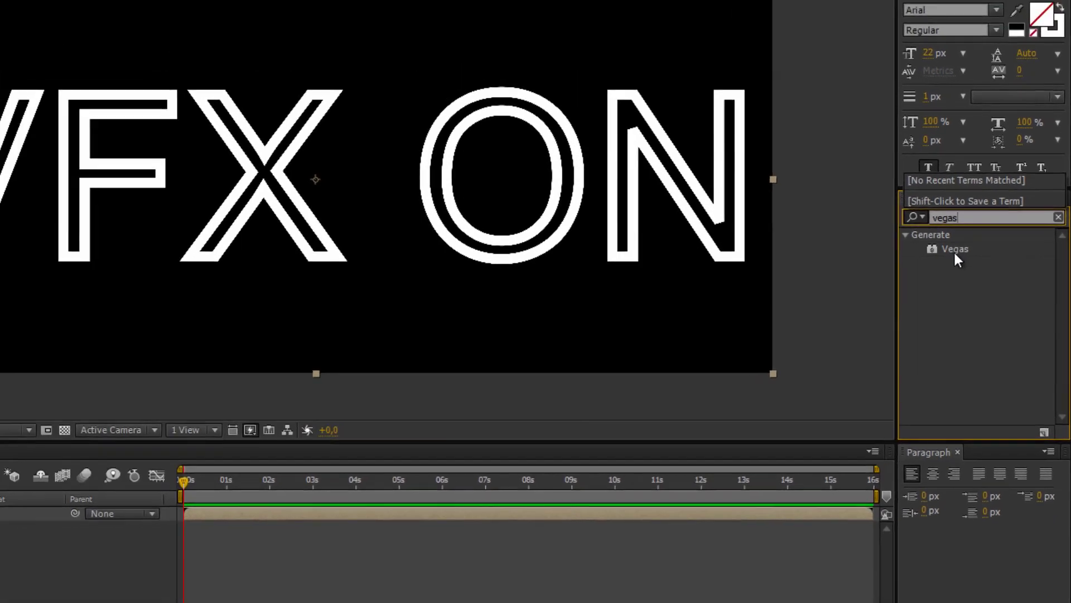
drag(933, 235, 125, 240)
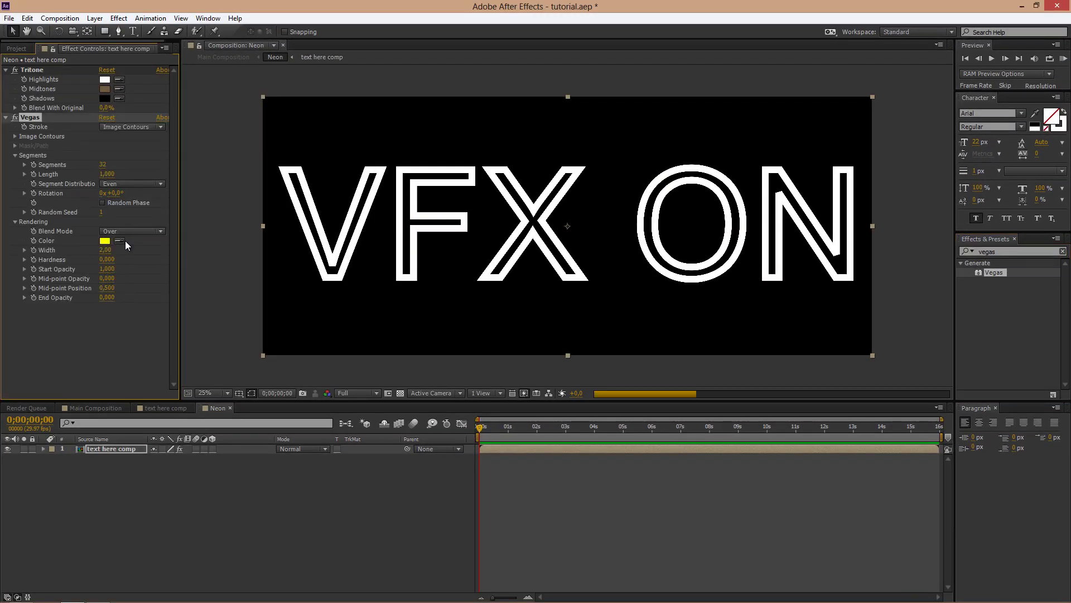
Set the Tritone highlights and midtones to black or near-black, keeping the shadows black.
click(104, 80)
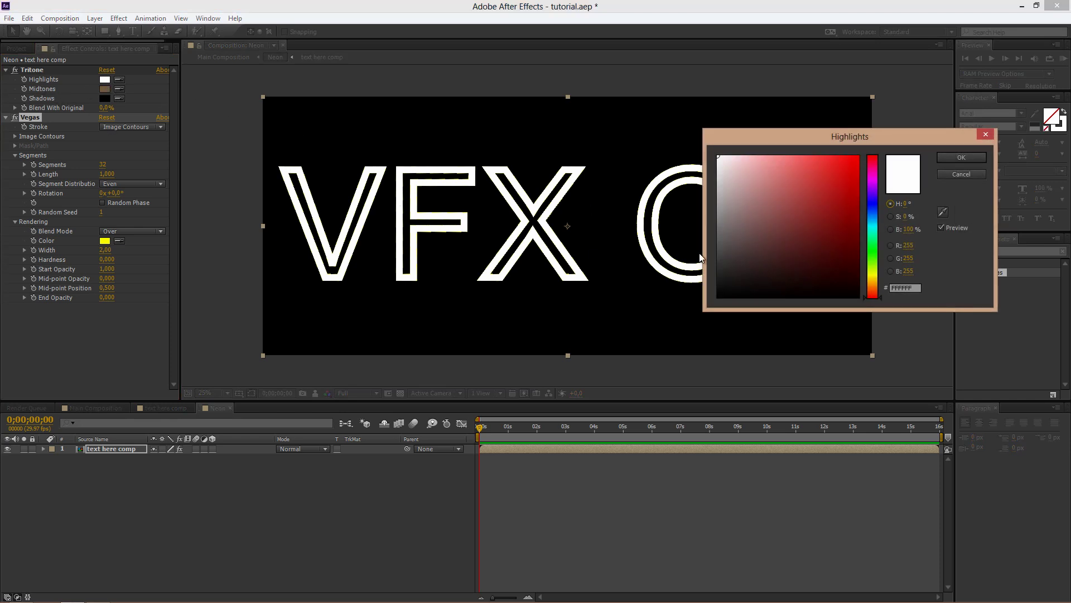
drag(750, 263, 726, 291)
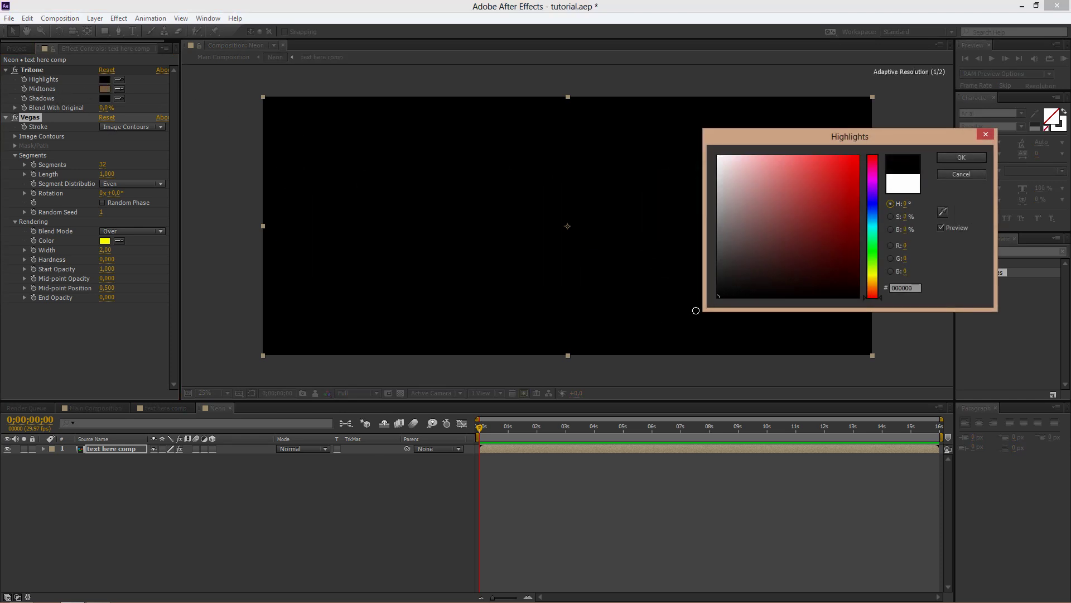
click(950, 158)
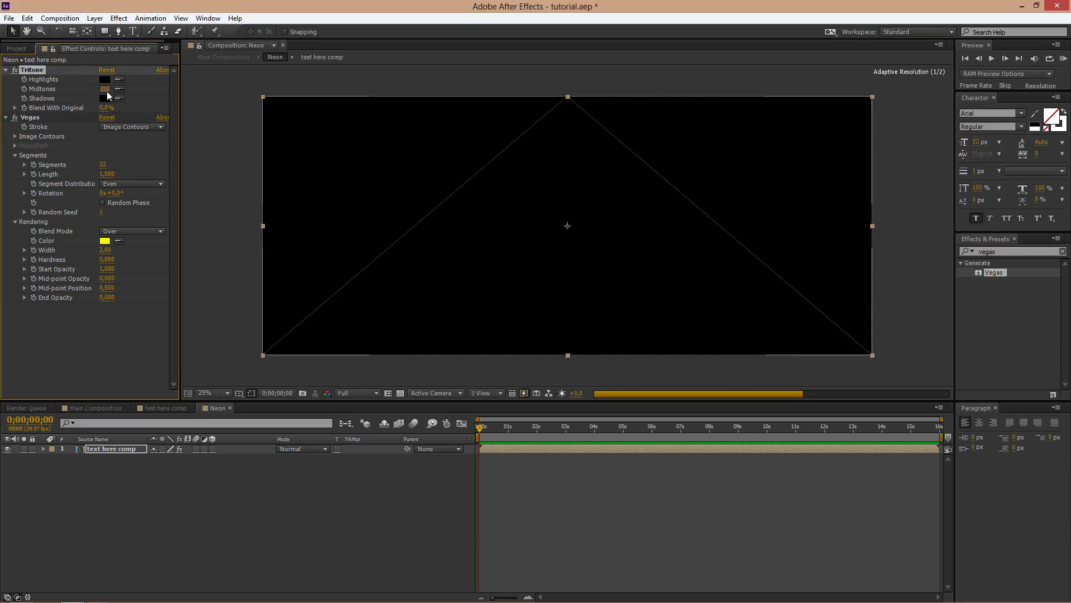
click(104, 89)
click(719, 296)
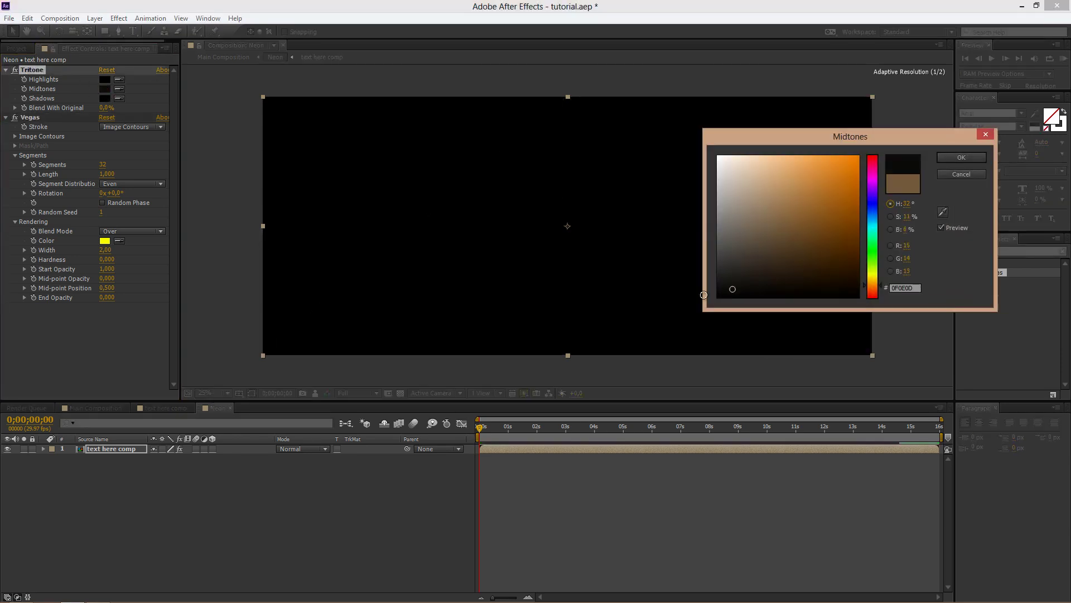
click(939, 159)
click(104, 99)
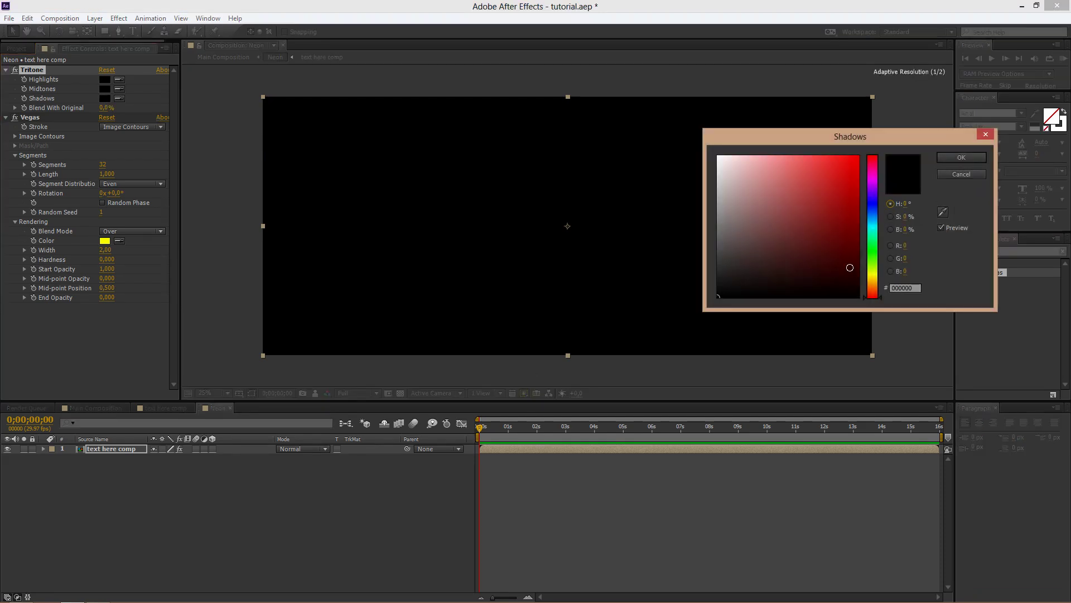
click(982, 159)
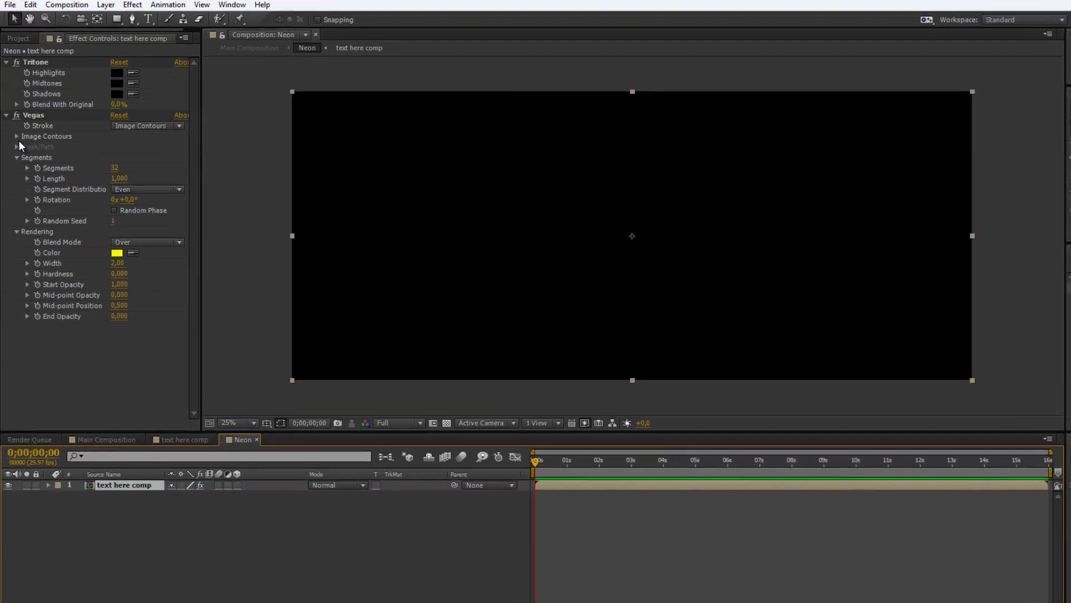
Set the Vegas image contours channel to Alpha and collapse the Image Contours settings.
click(17, 137)
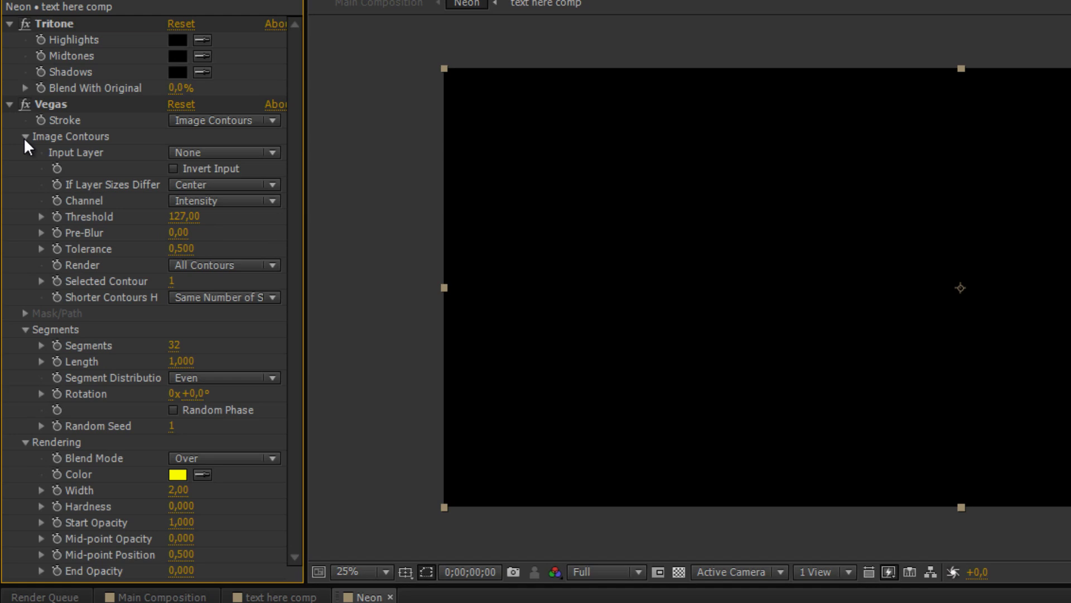
click(193, 199)
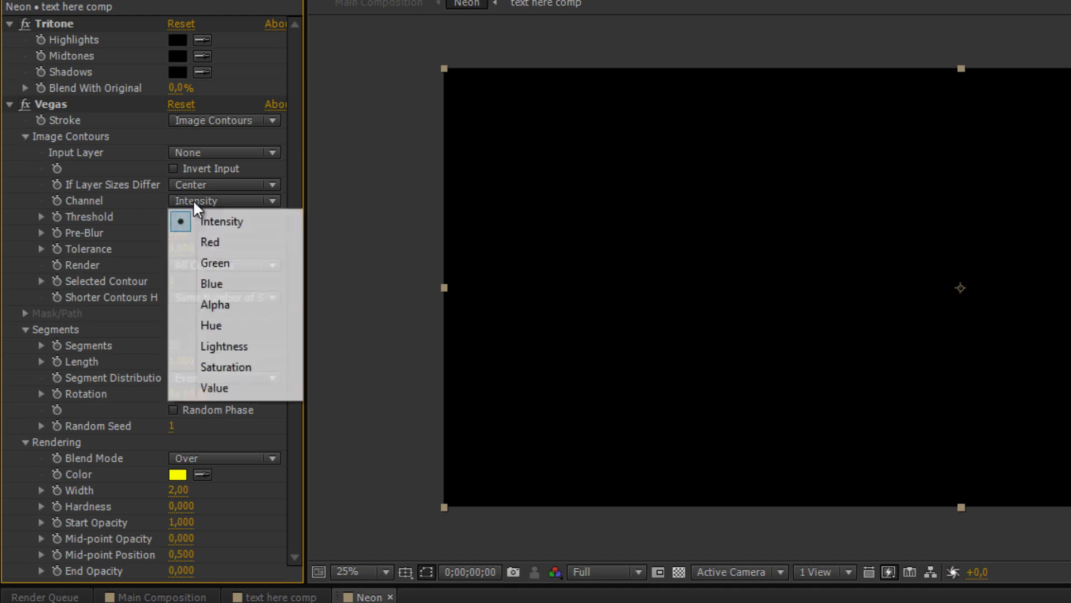
click(232, 304)
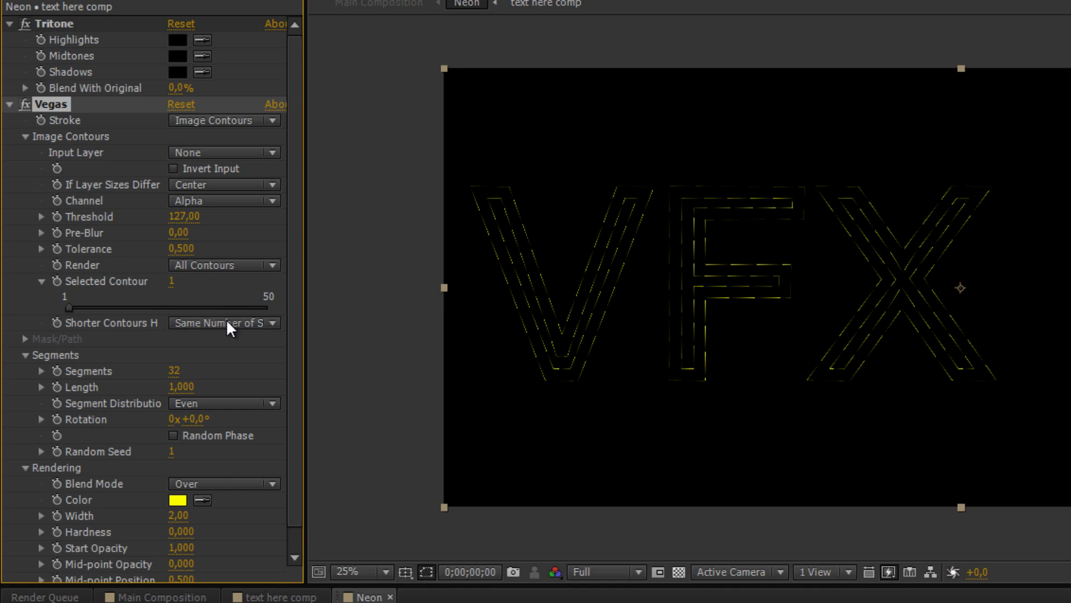
click(26, 136)
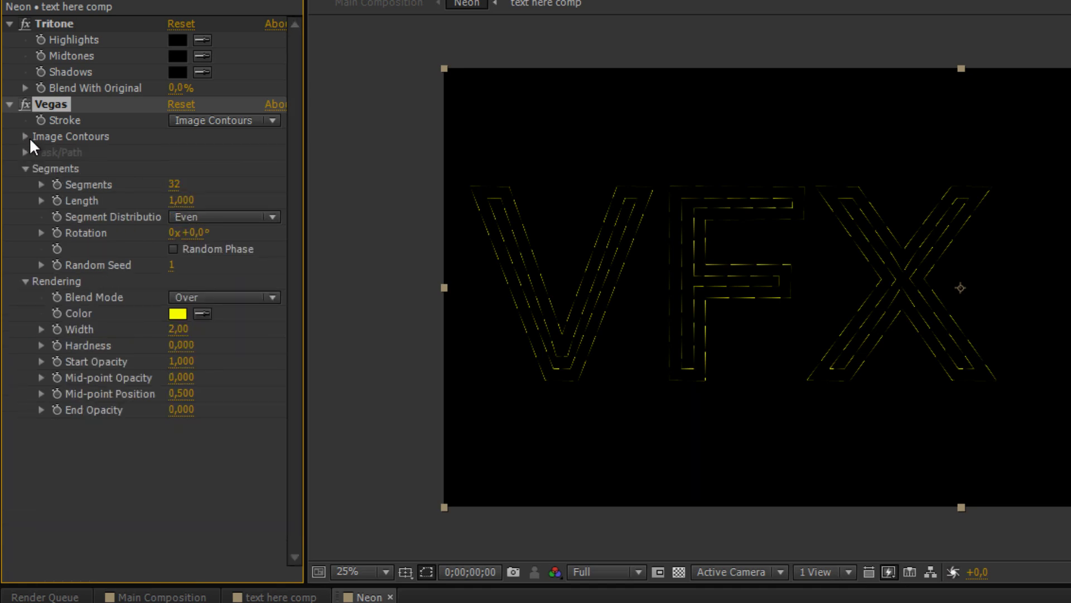
Set the Vegas segments to 4 with a length of 1 and a Bunched segment distribution.
click(177, 182)
text(4)
click(181, 202)
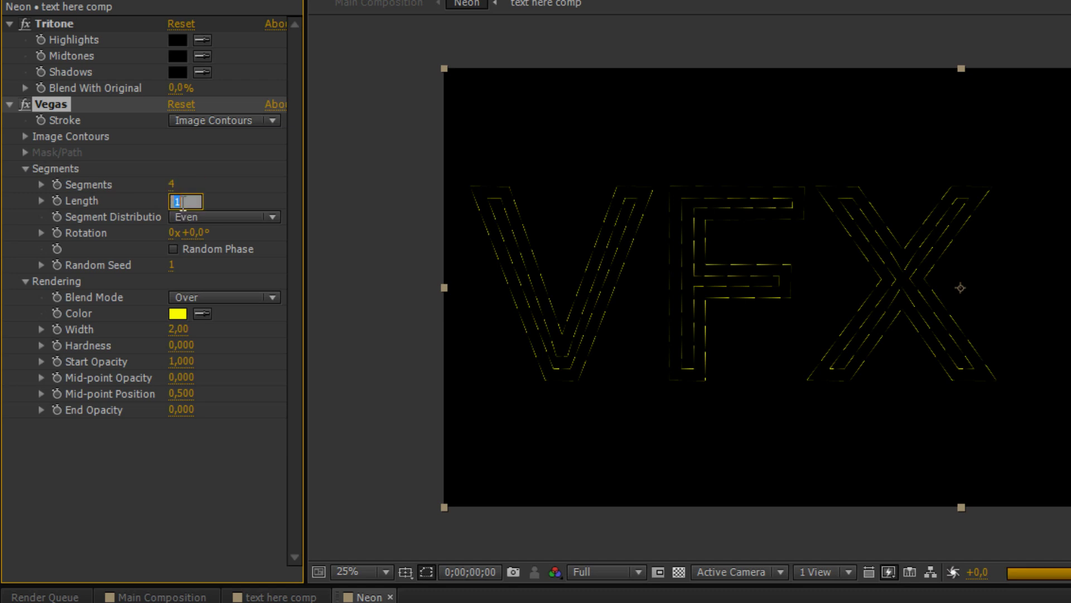
click(232, 198)
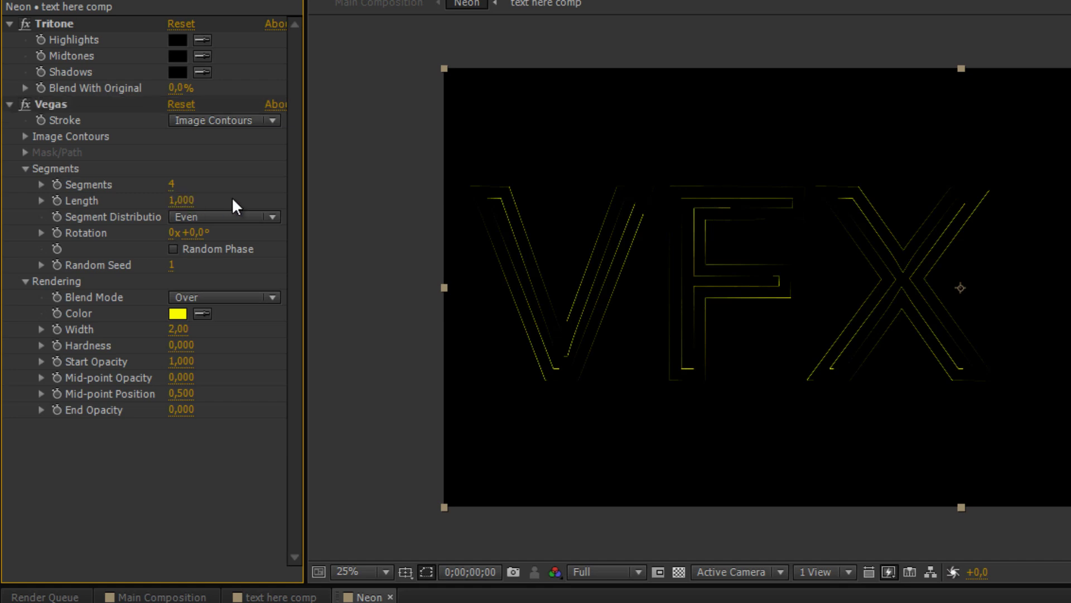
click(198, 216)
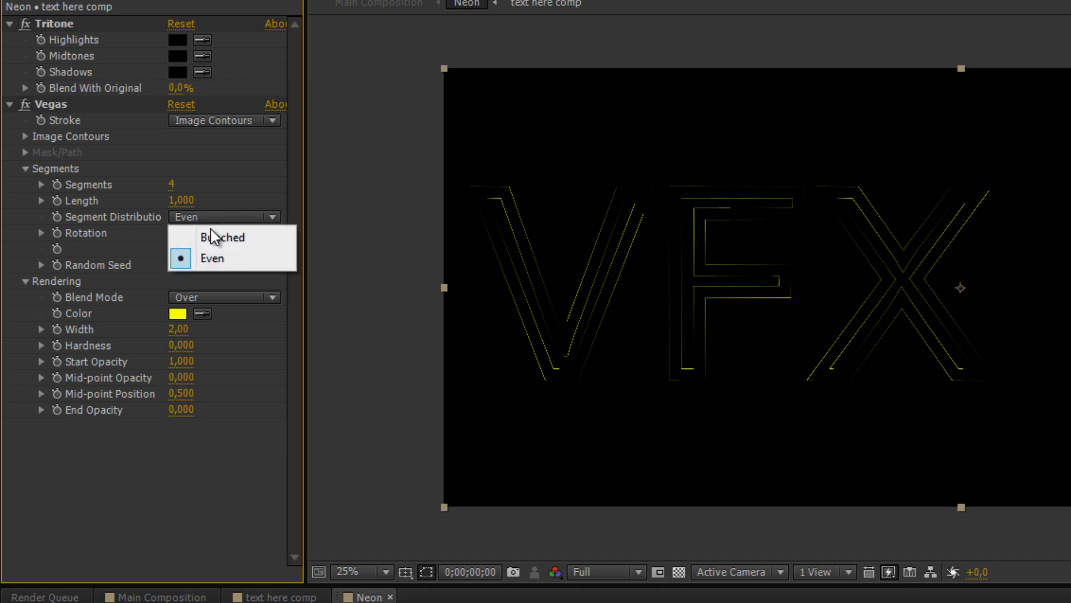
click(219, 238)
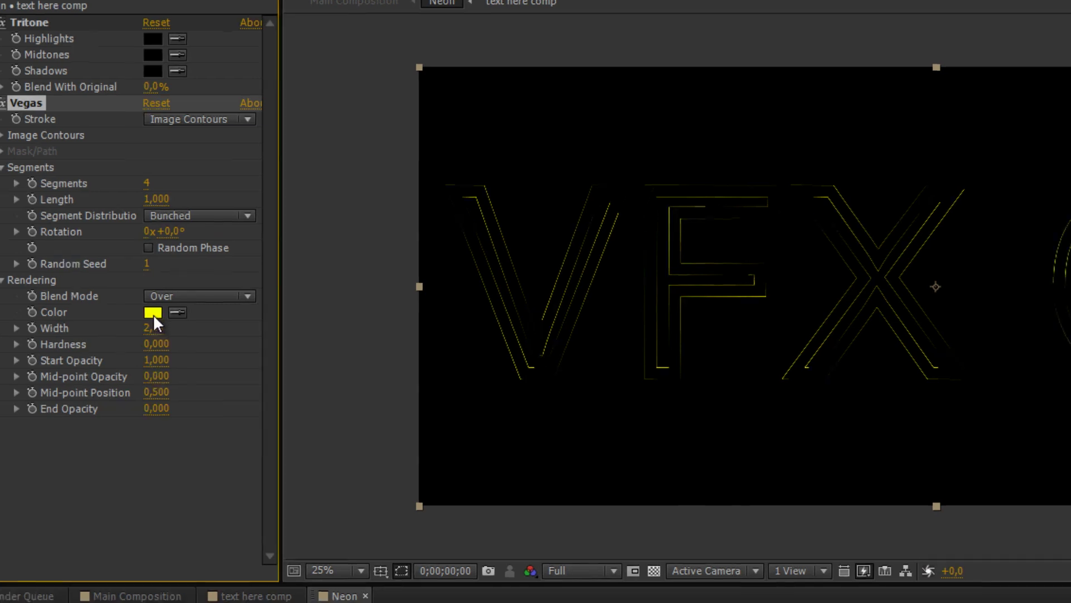
Set the Vegas stroke color to FF9834.
click(178, 313)
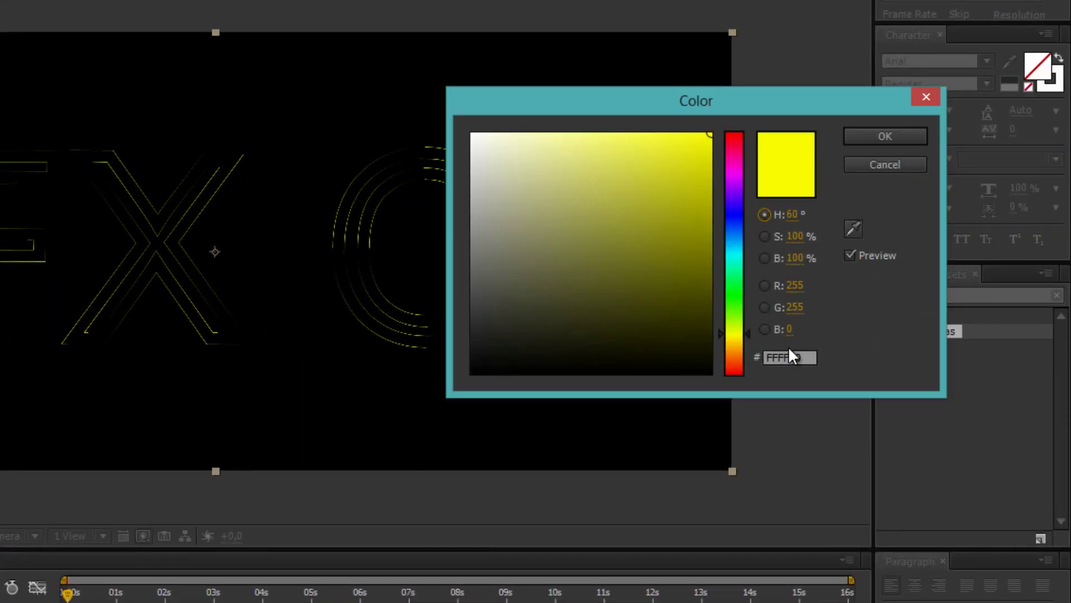
click(812, 357)
text(FF9834)
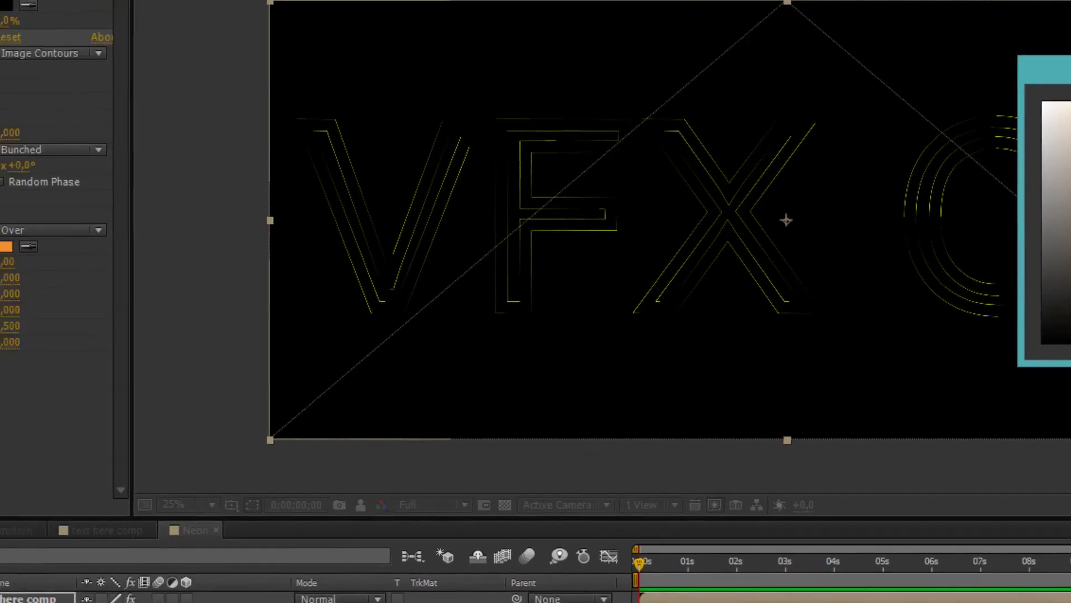
click(1056, 126)
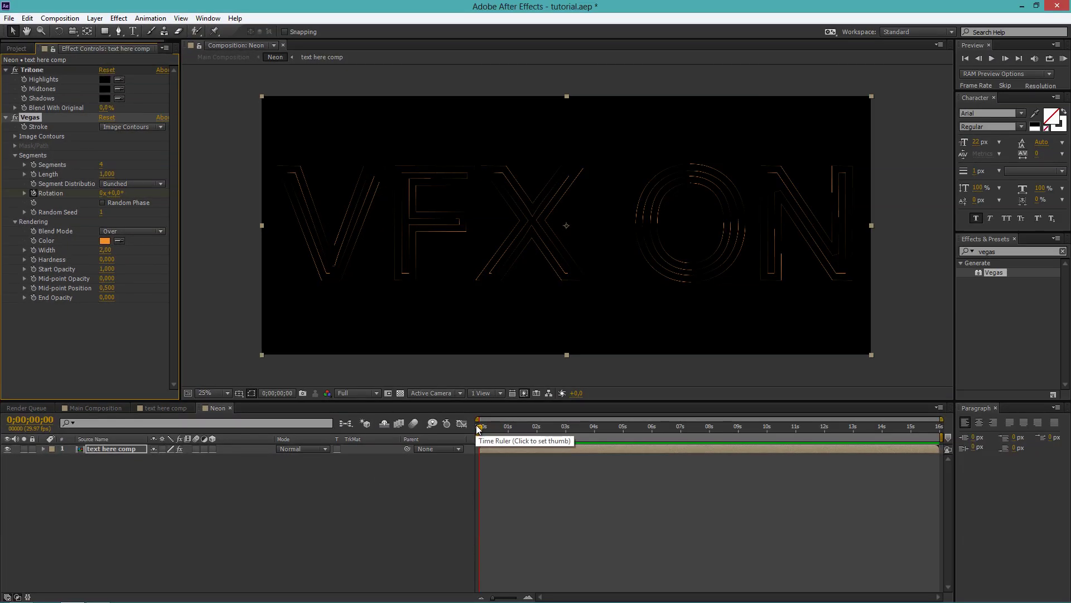
Animate the Vegas rotation from 0 at the start to 7 revolutions at the composition's end, and return to the first frame.
drag(481, 429, 952, 427)
click(101, 193)
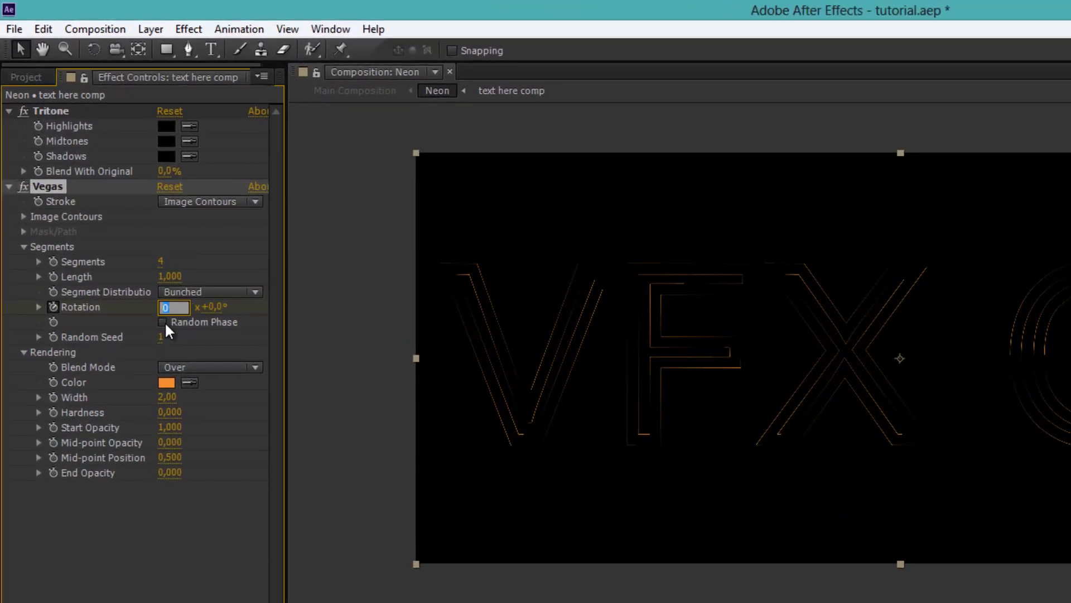
text(7)
key(Return)
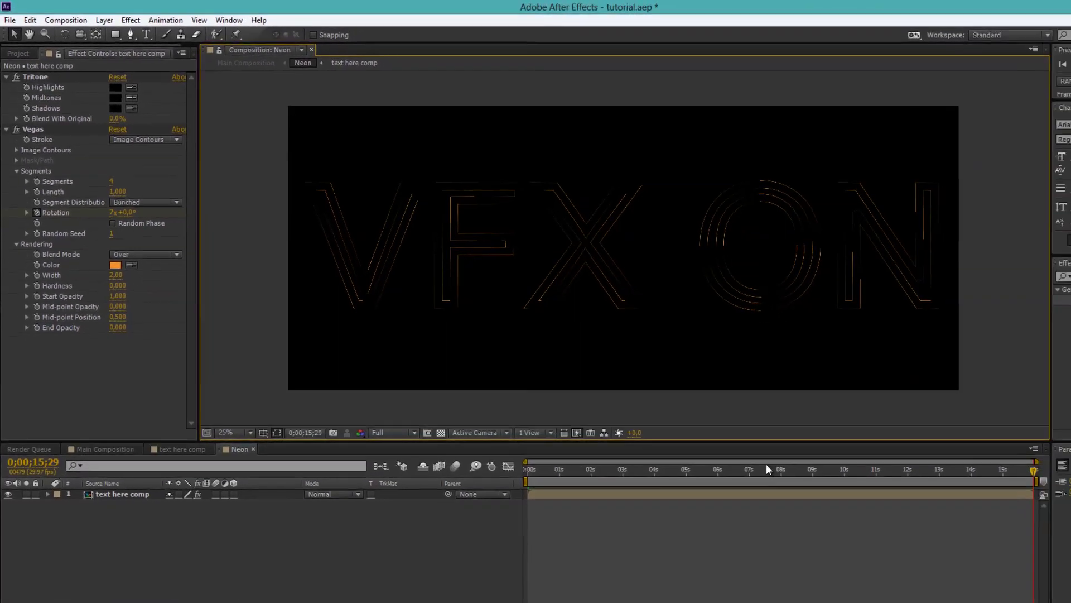
drag(883, 540, 834, 541)
drag(693, 450, 496, 451)
click(418, 520)
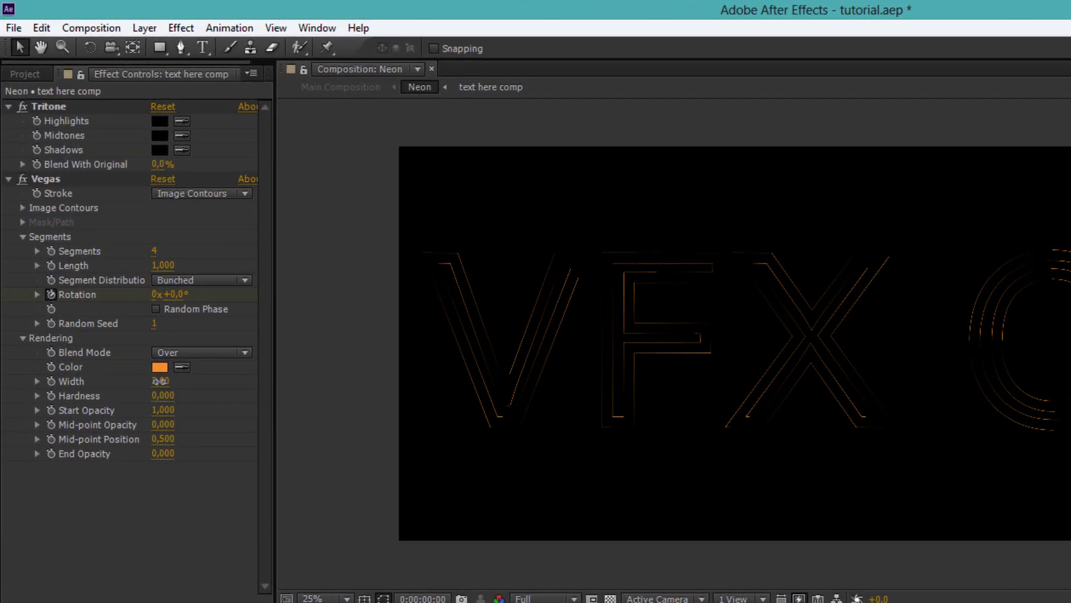
Set the Vegas stroke width to 20.
click(159, 381)
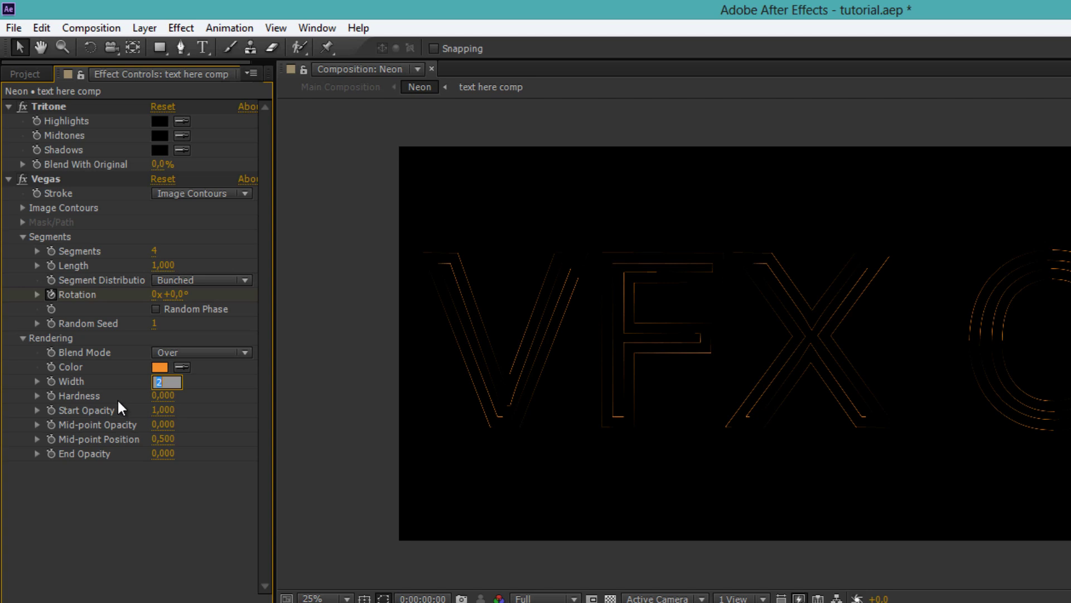
text(2)
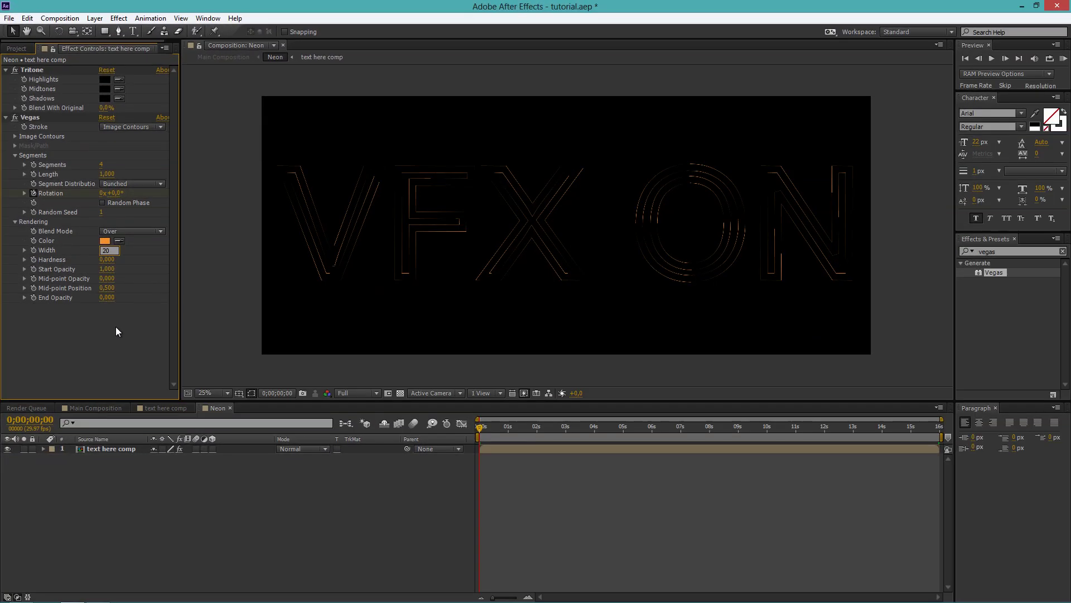
click(116, 326)
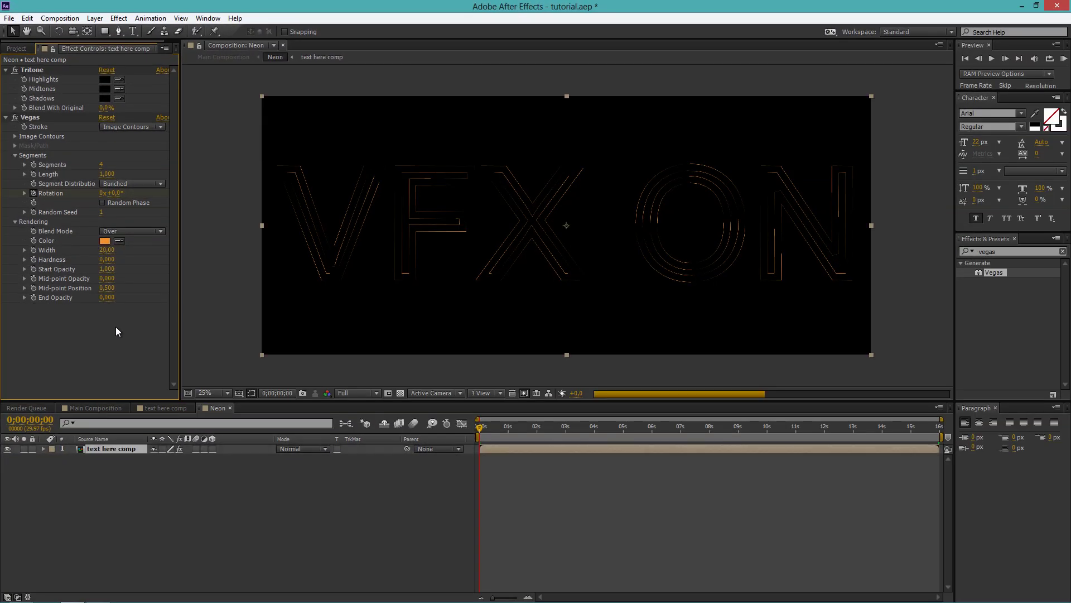
Apply the Stylize Glow effect to the text here comp layer and set its glow threshold to 63%.
drag(1001, 252, 962, 244)
text(glow)
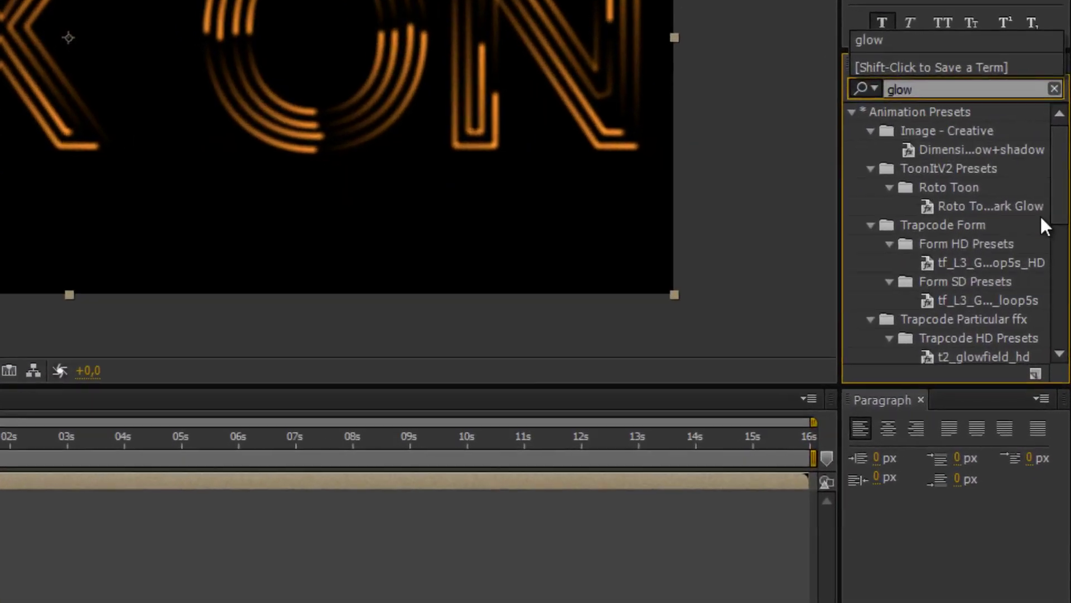
mouse_move(1067, 300)
mouse_down()
mouse_move(1069, 352)
mouse_move(1064, 302)
mouse_up()
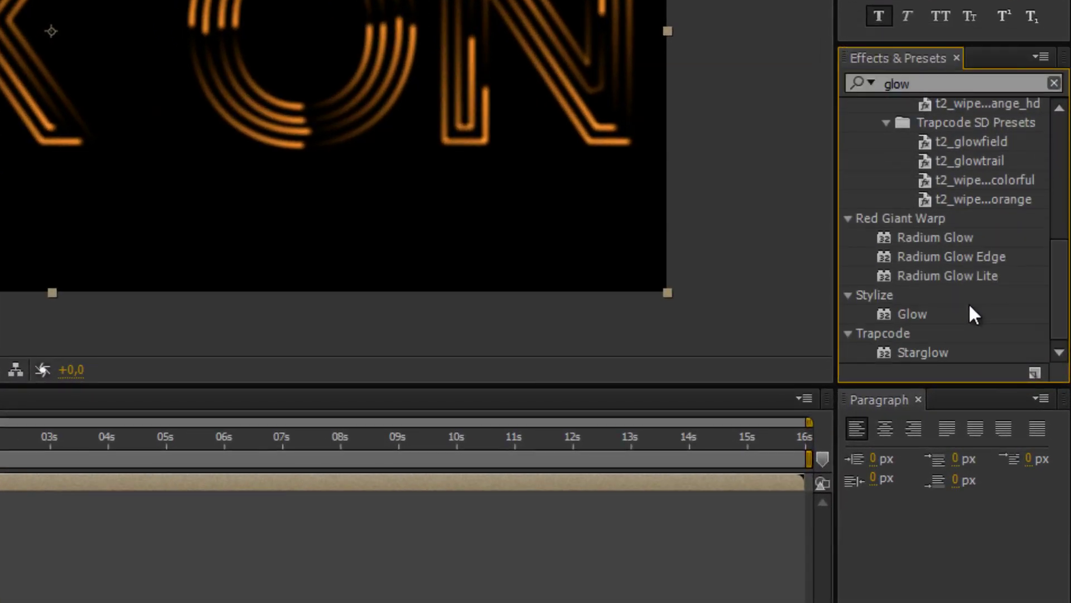
double_click(916, 314)
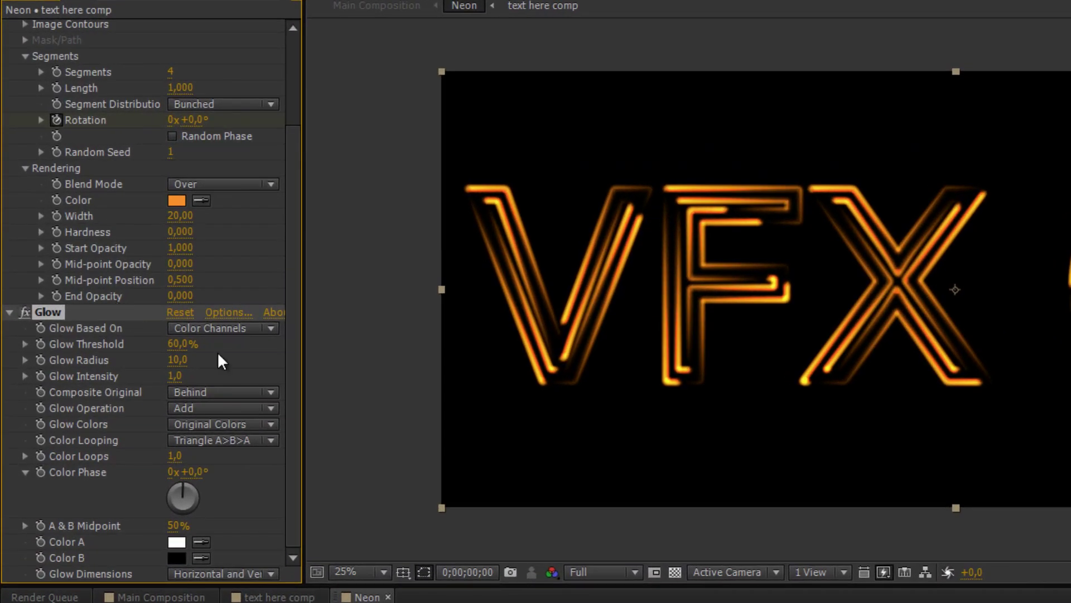
click(177, 344)
text(63)
click(234, 343)
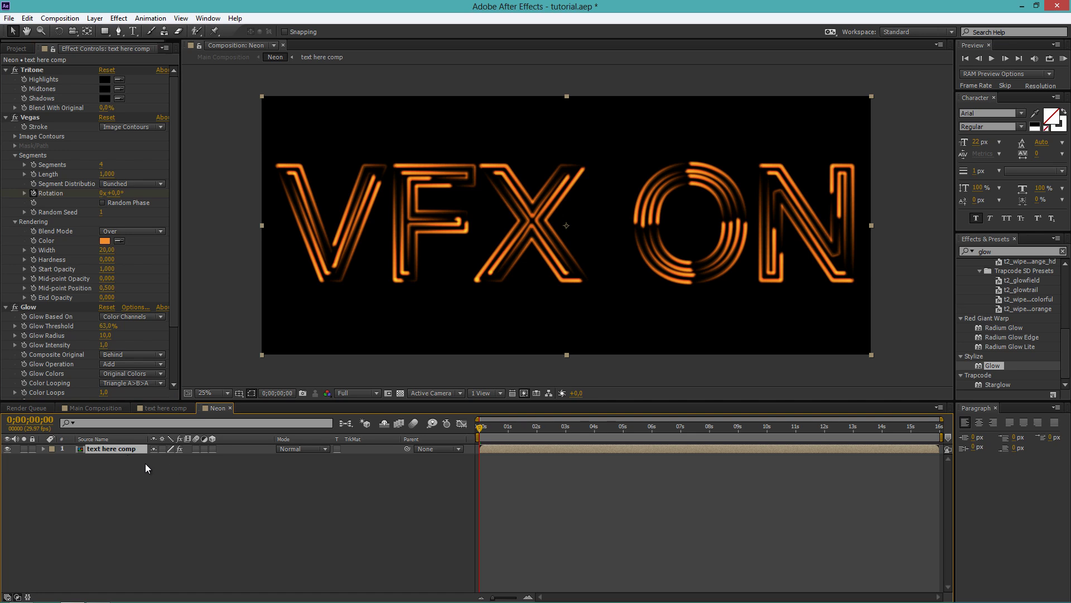
Duplicate the text here comp layer in the Neon composition and solo the lower copy.
key(ctrl+d)
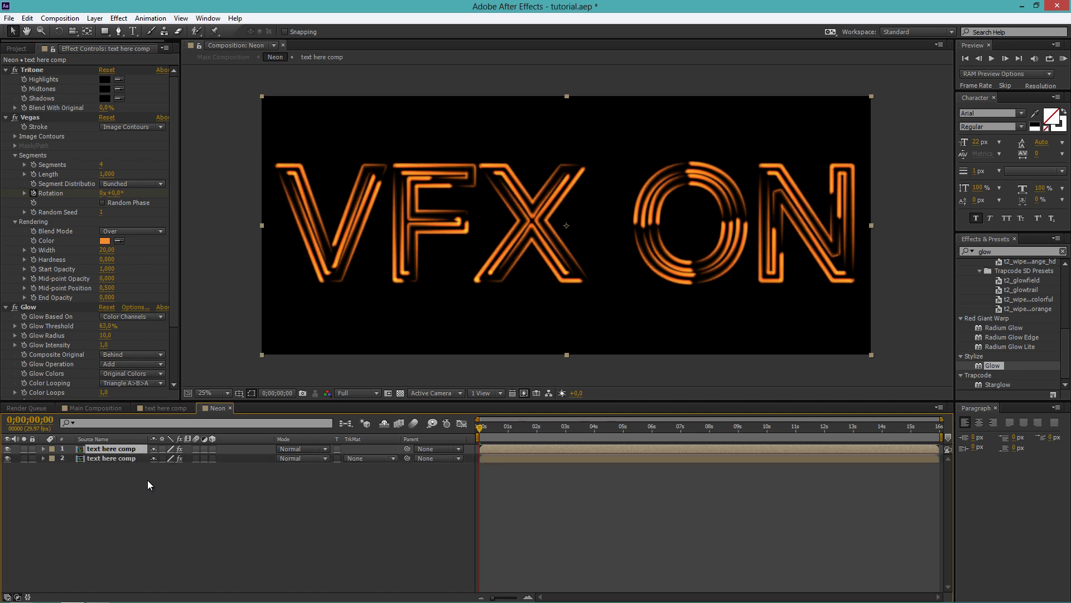
click(119, 455)
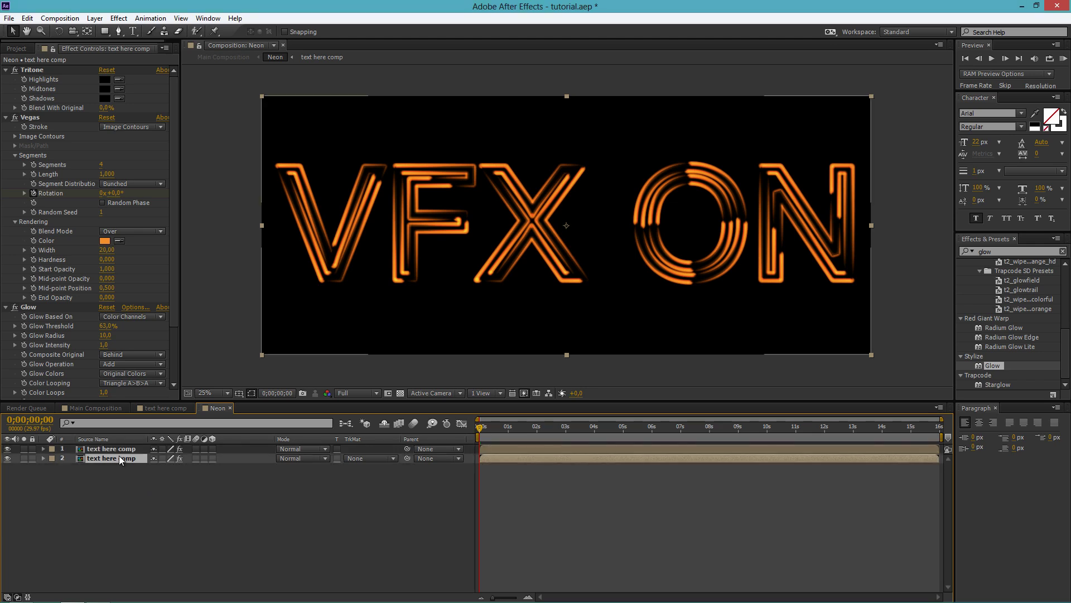
click(24, 458)
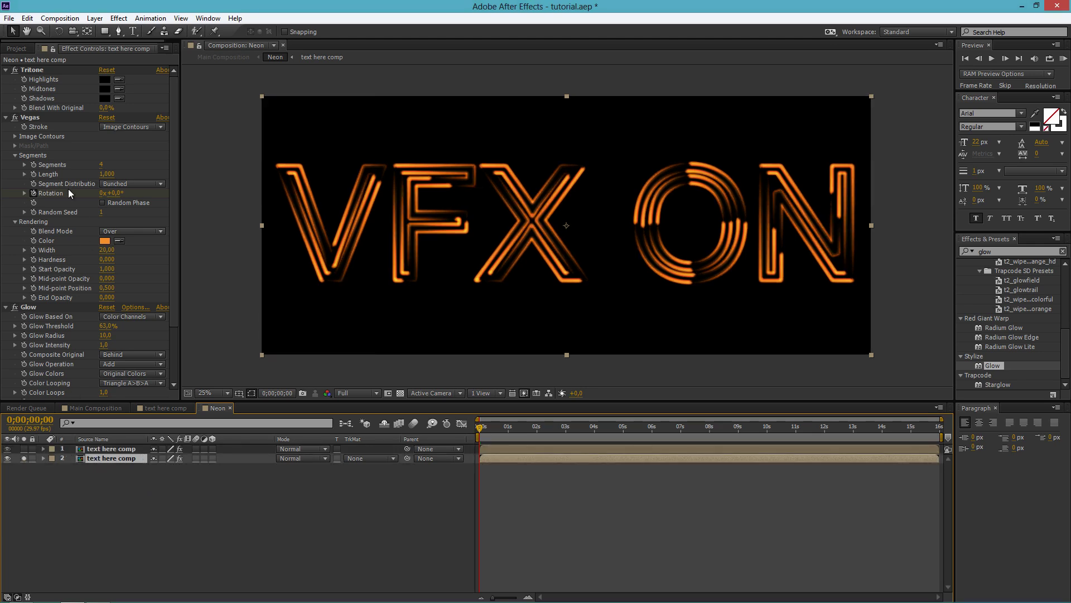
Disable and collapse the Tritone and Glow effects on the lower text here comp layer.
click(6, 70)
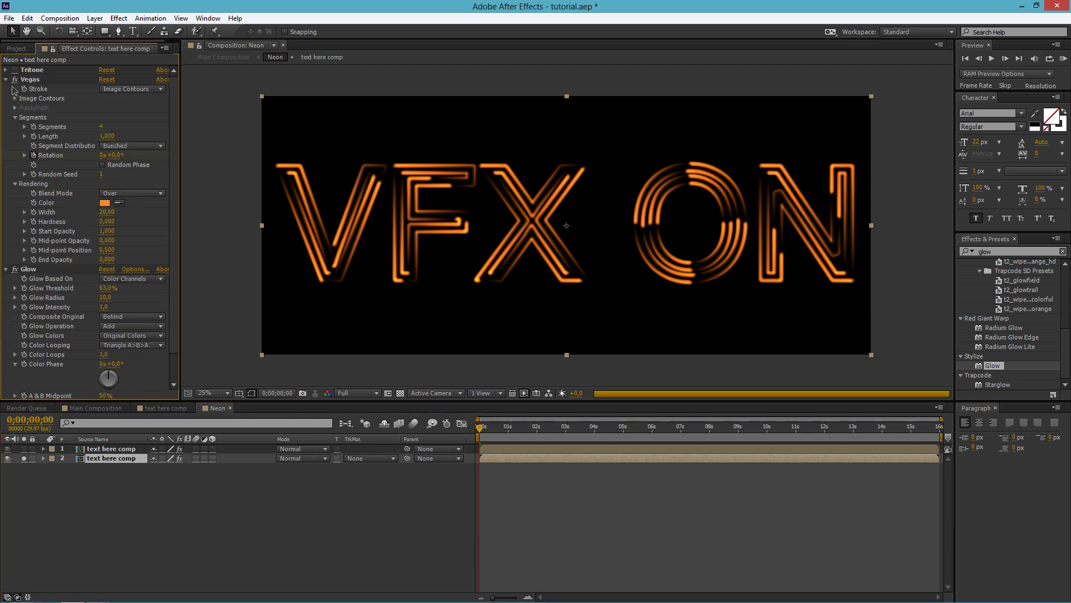
click(15, 269)
click(6, 269)
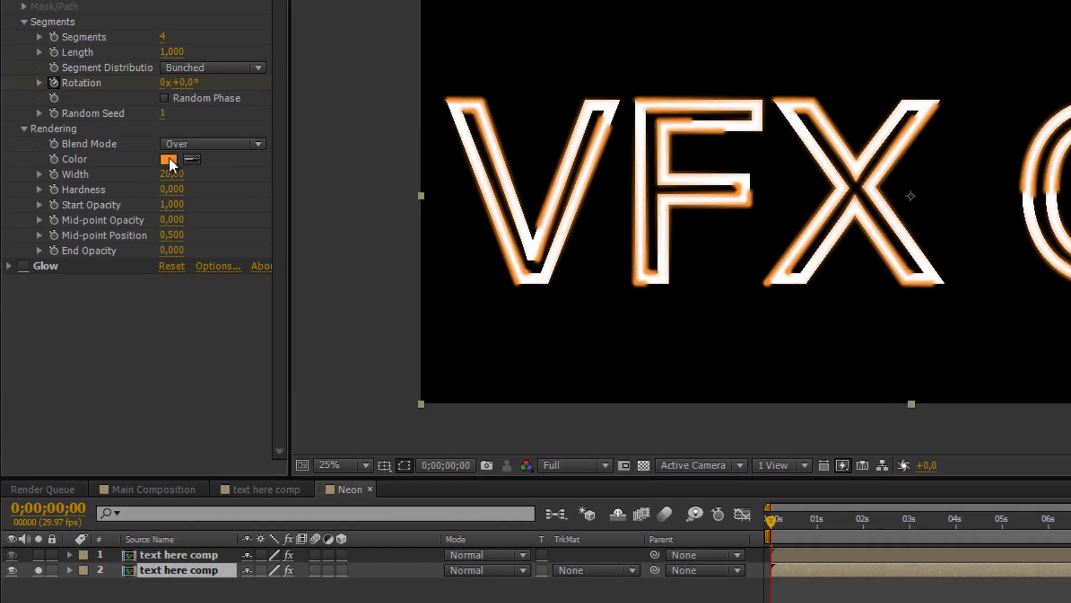
Set the lower text layer's Vegas stroke color to 8D8D8D and its blend mode to Transparent.
click(168, 157)
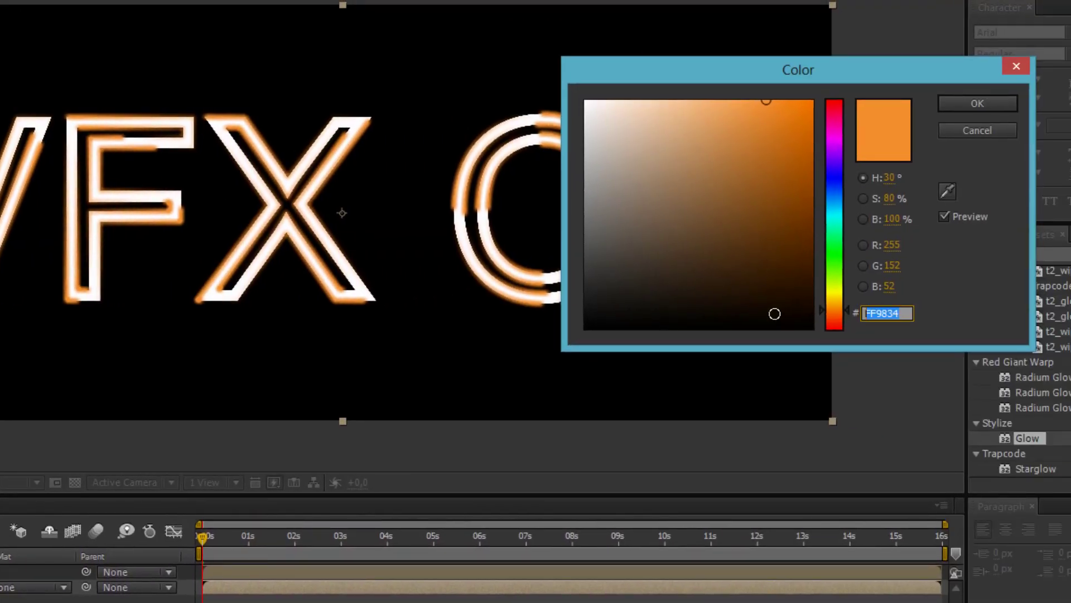
text(8D8D8D)
click(962, 102)
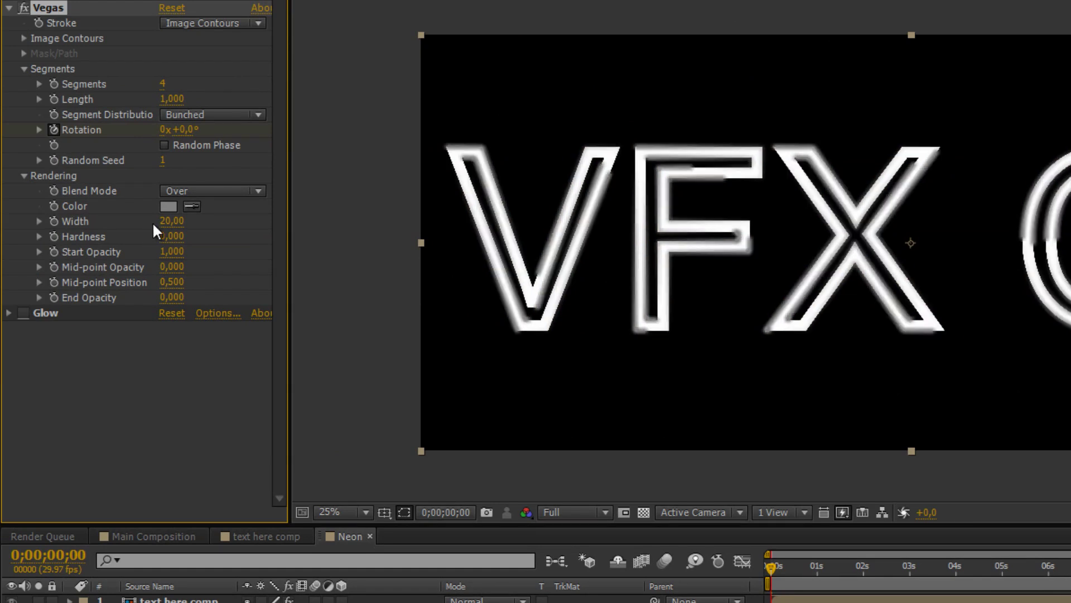
click(214, 192)
click(222, 210)
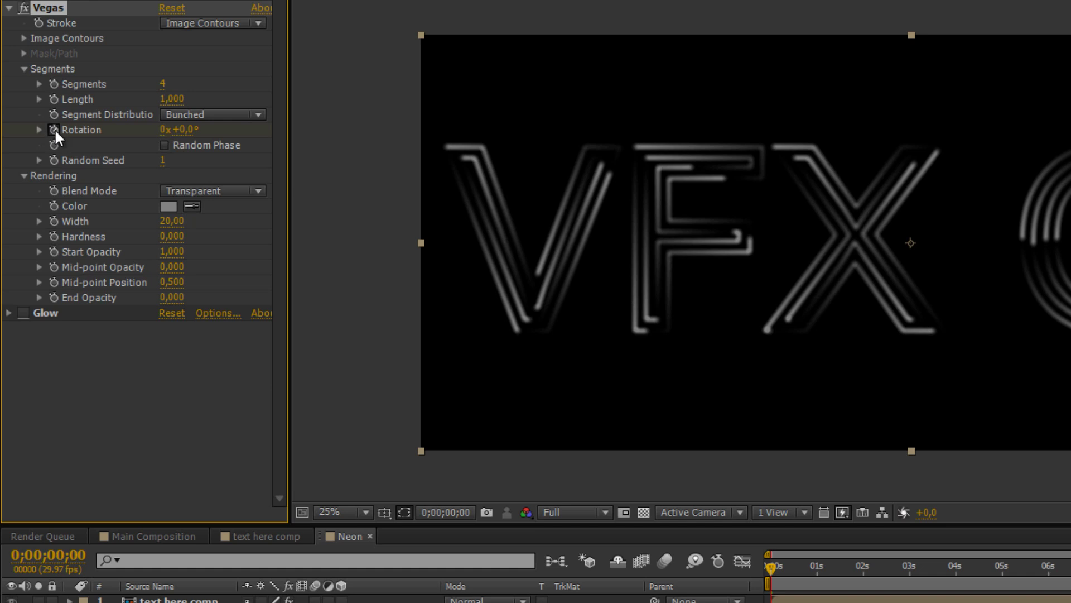
Turn off the Vegas rotation animation, setting the rotation to -13,1°, and set the stroke hardness to 1.
click(181, 130)
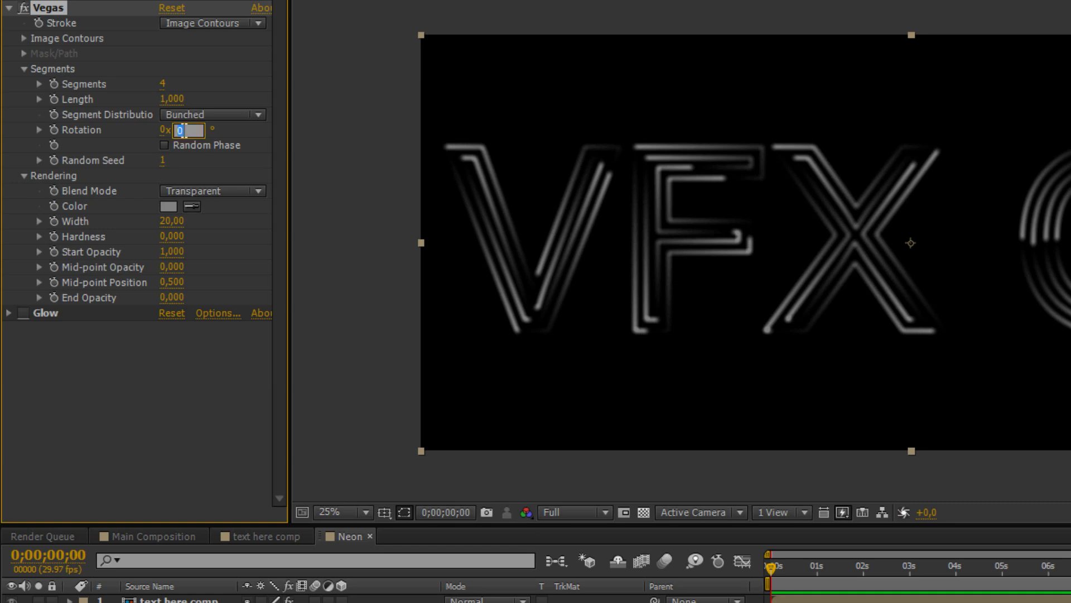
text(-13,1)
key(Return)
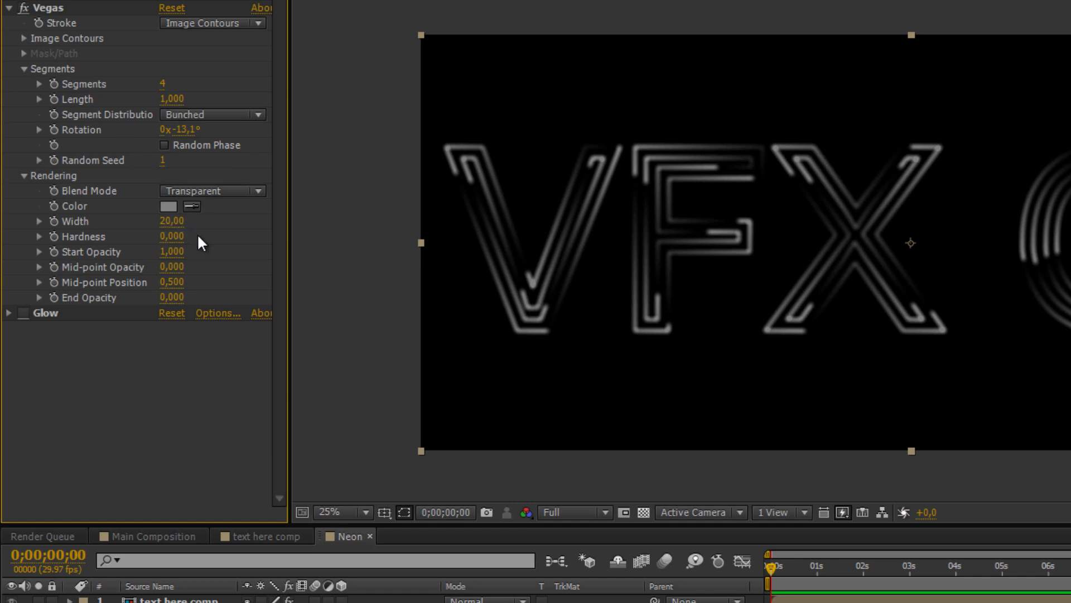
click(177, 239)
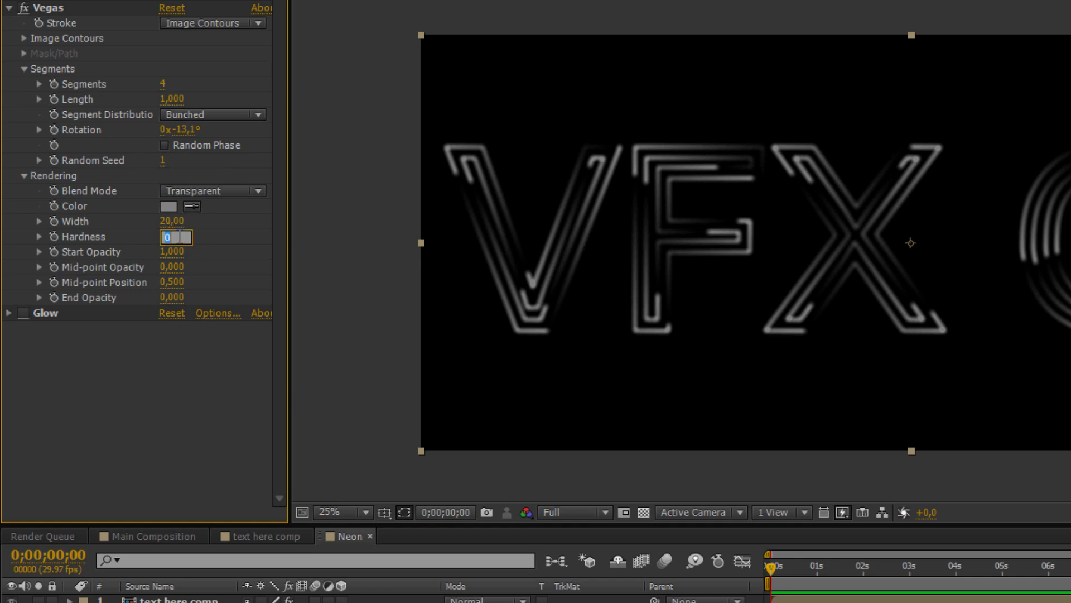
text(1)
key(Return)
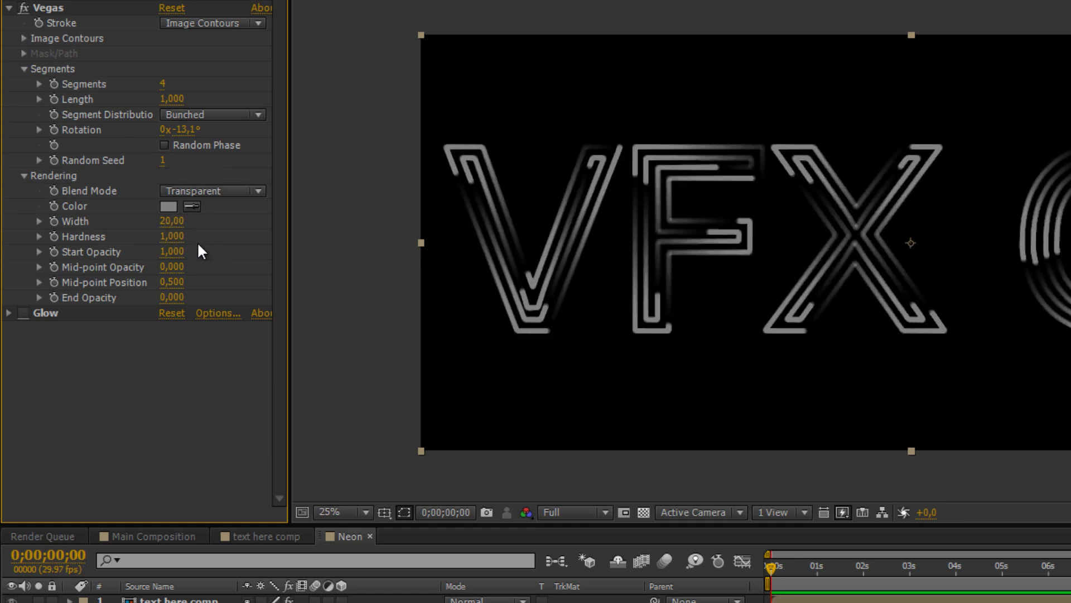
Set the Vegas mid-point opacity to 1, mid-point position to 0,9 and end opacity to 1.
click(172, 267)
text(1)
key(Return)
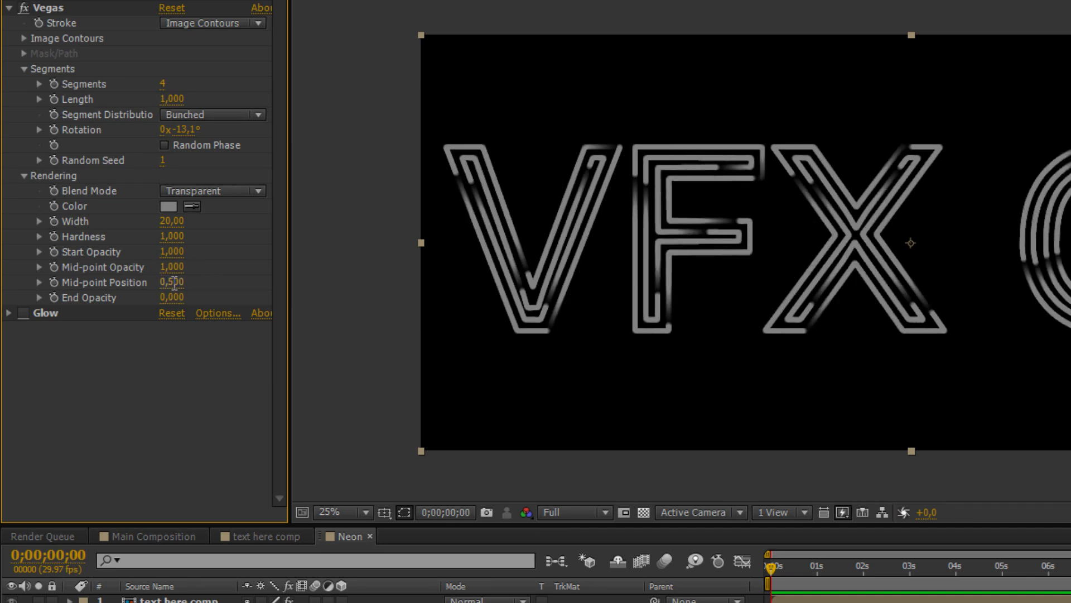
click(172, 282)
text(0,9)
key(Return)
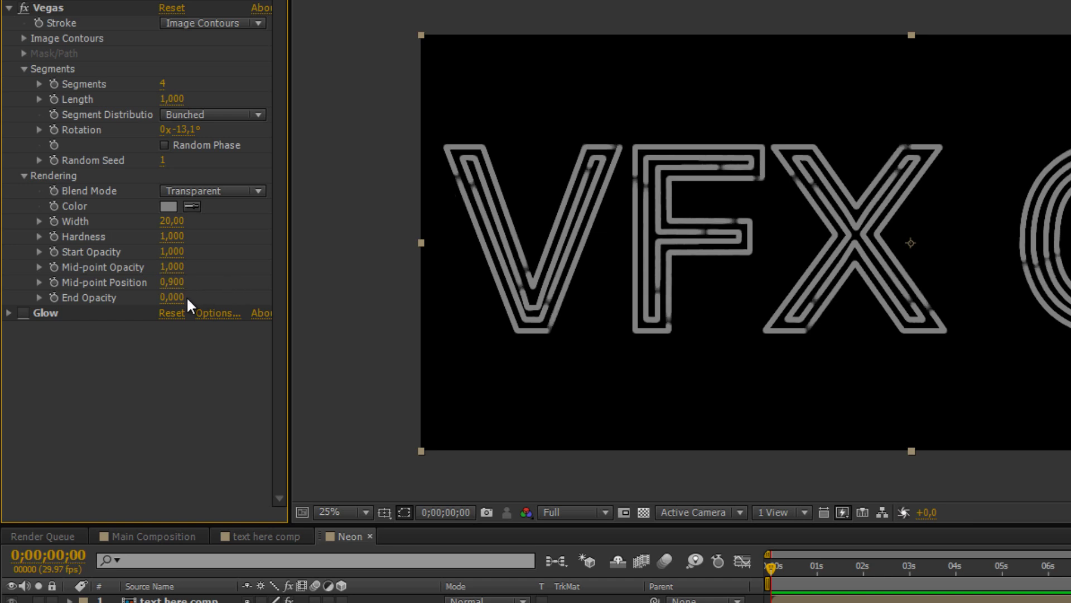
click(172, 297)
text(1)
key(Return)
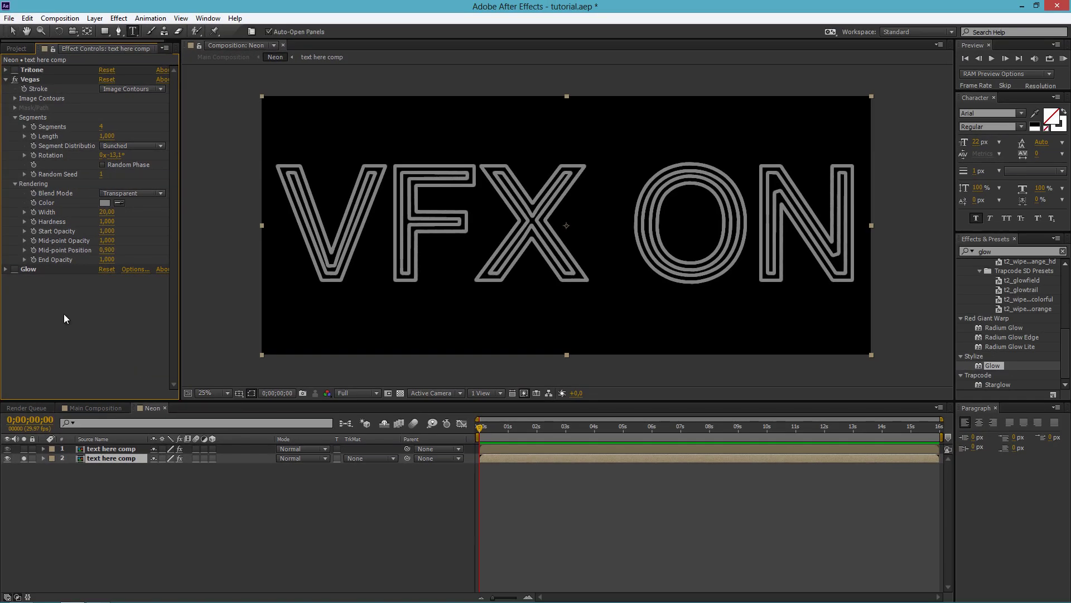
Unsolo the lower text here comp layer and set its opacity to 44%.
click(23, 458)
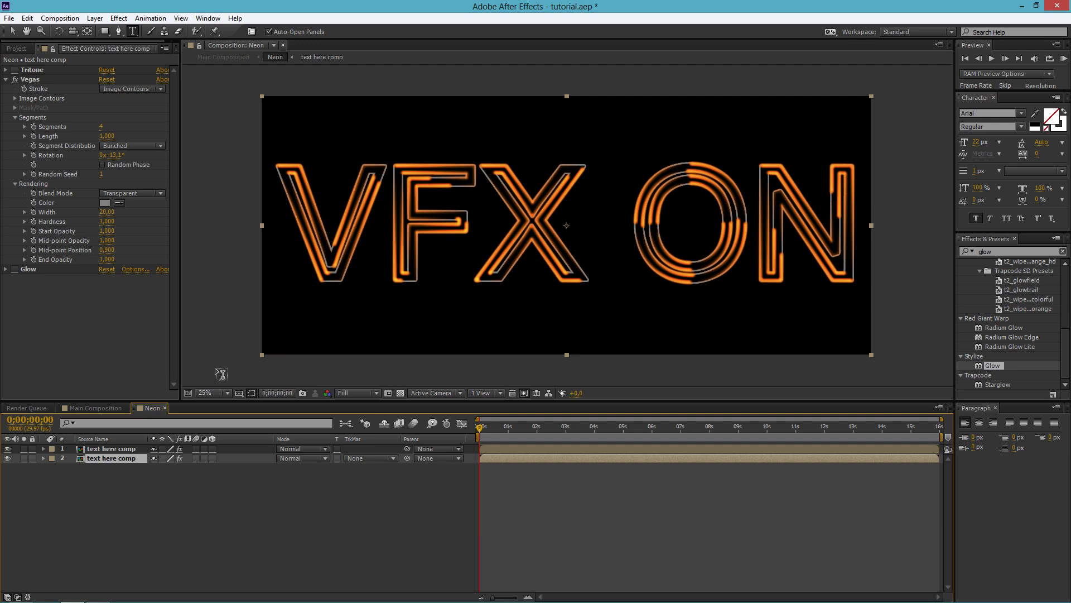
key(v)
click(43, 458)
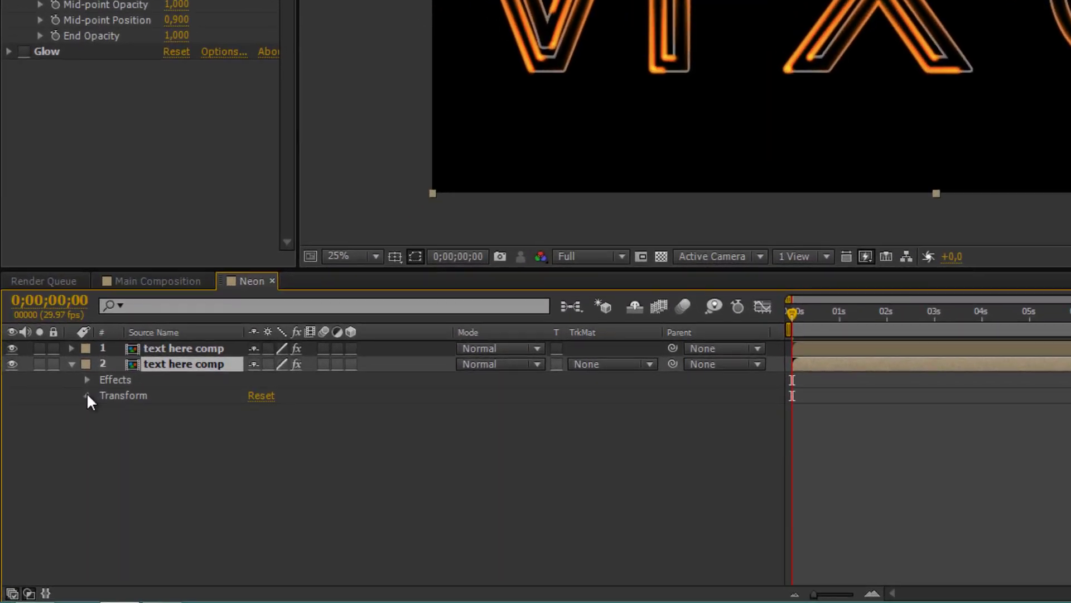
click(53, 477)
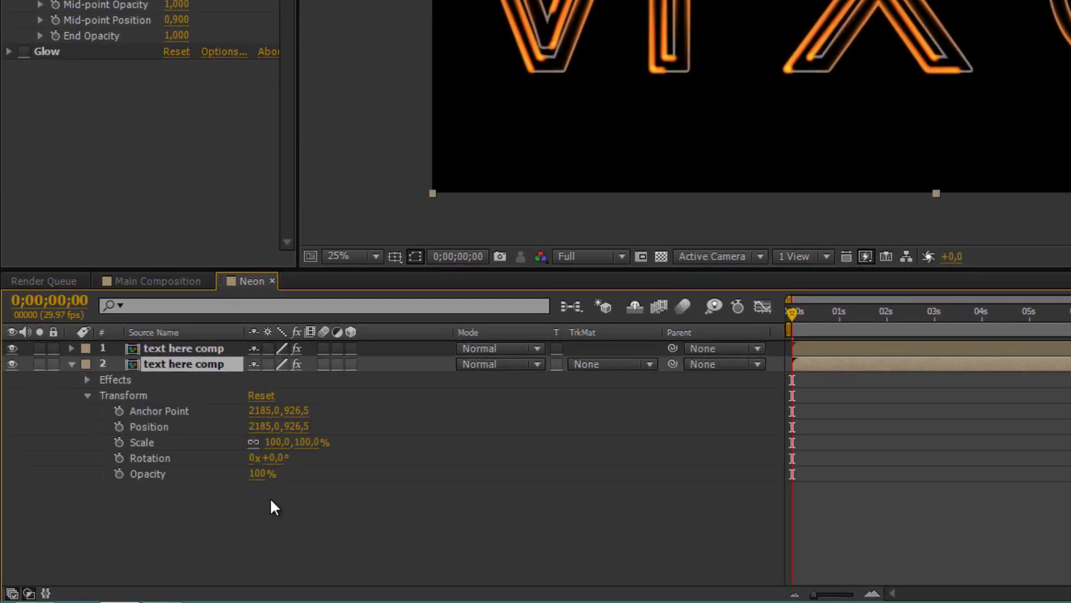
click(255, 479)
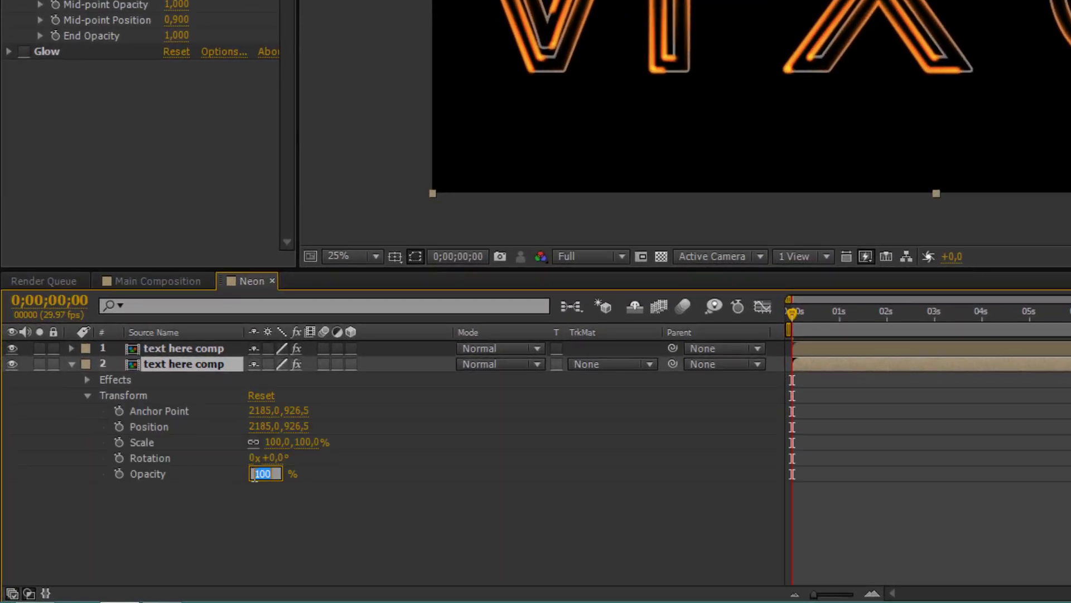
text(44)
click(290, 514)
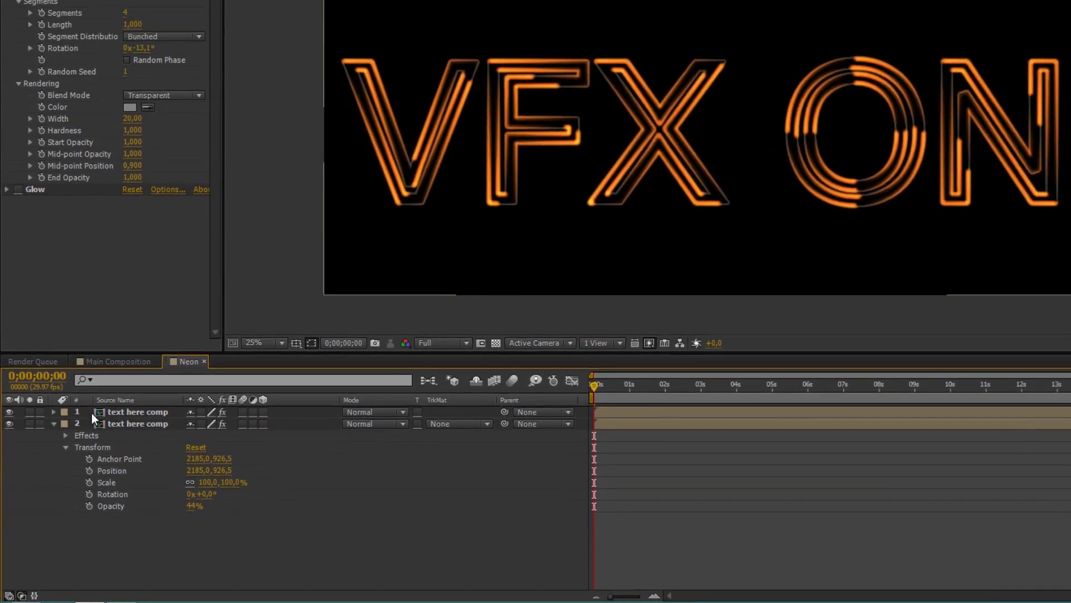
click(54, 423)
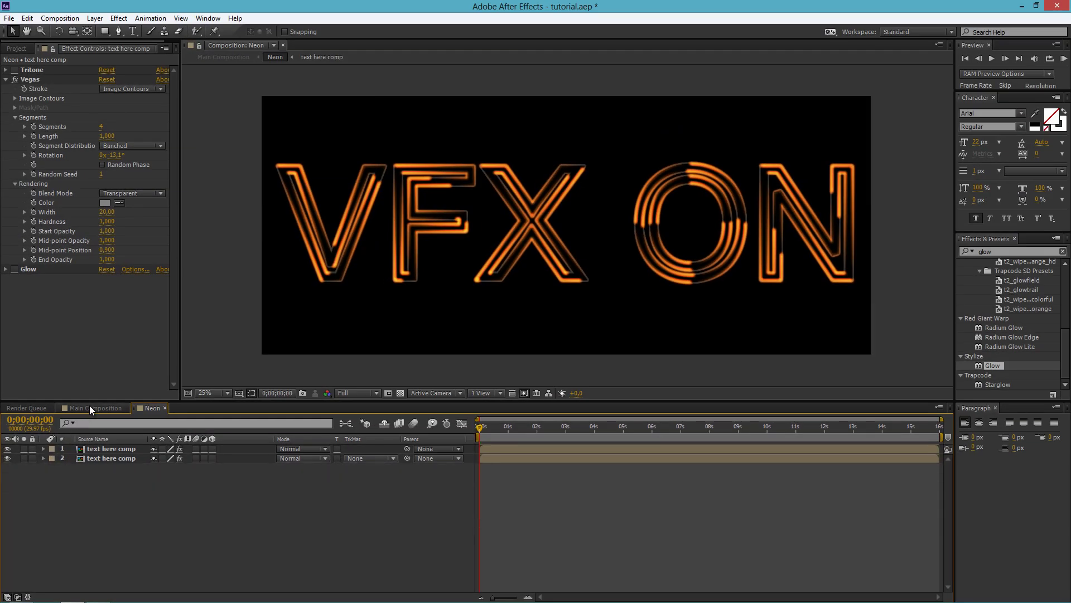
Switch to the Main Composition and make the Neon layer a 3D layer with its transform properties expanded.
click(266, 317)
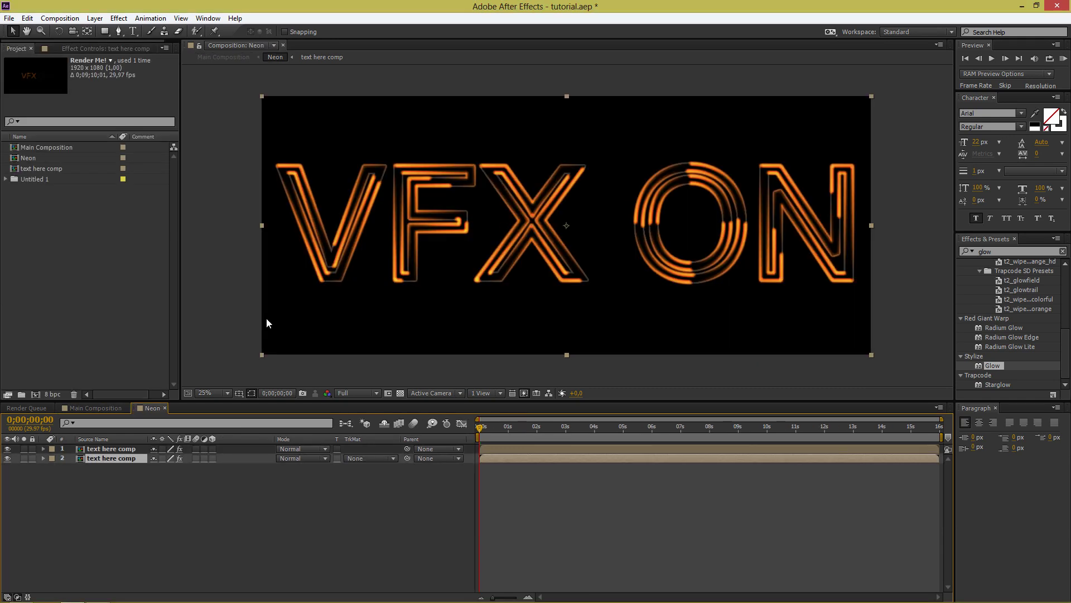
click(92, 405)
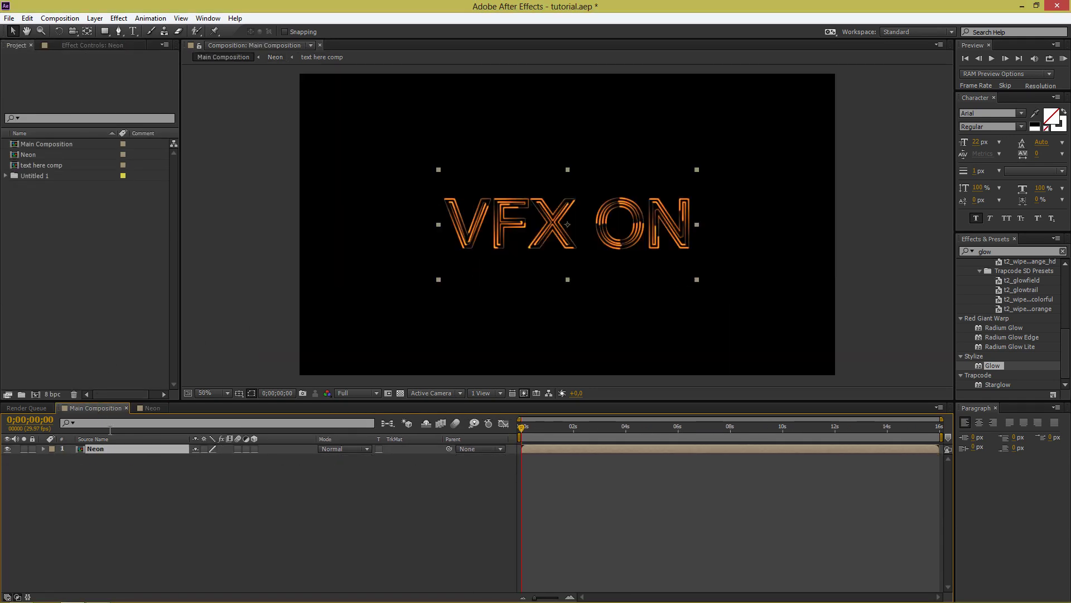
click(43, 448)
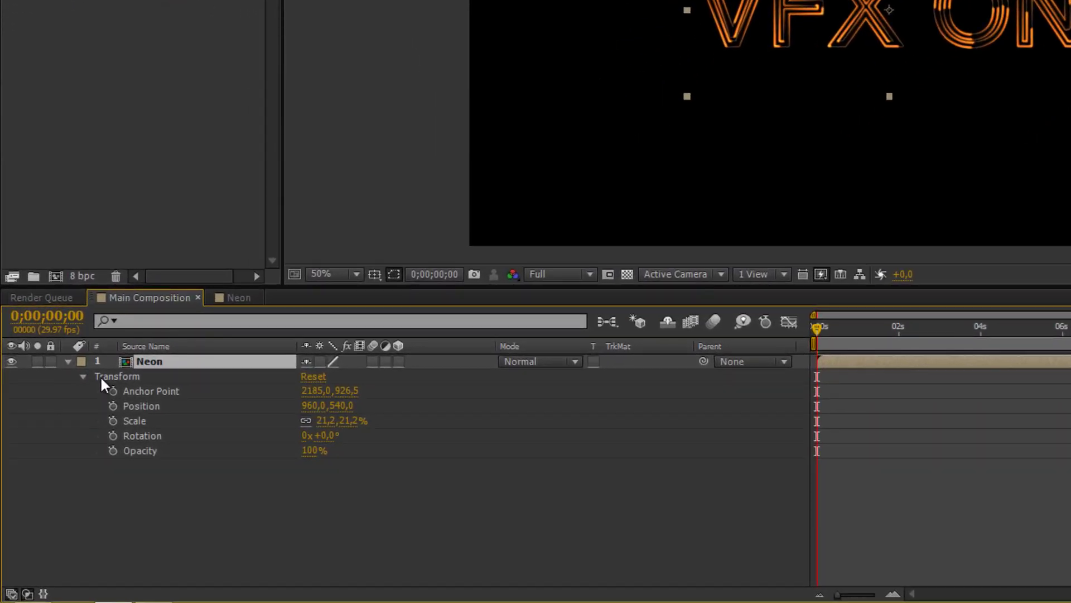
click(398, 362)
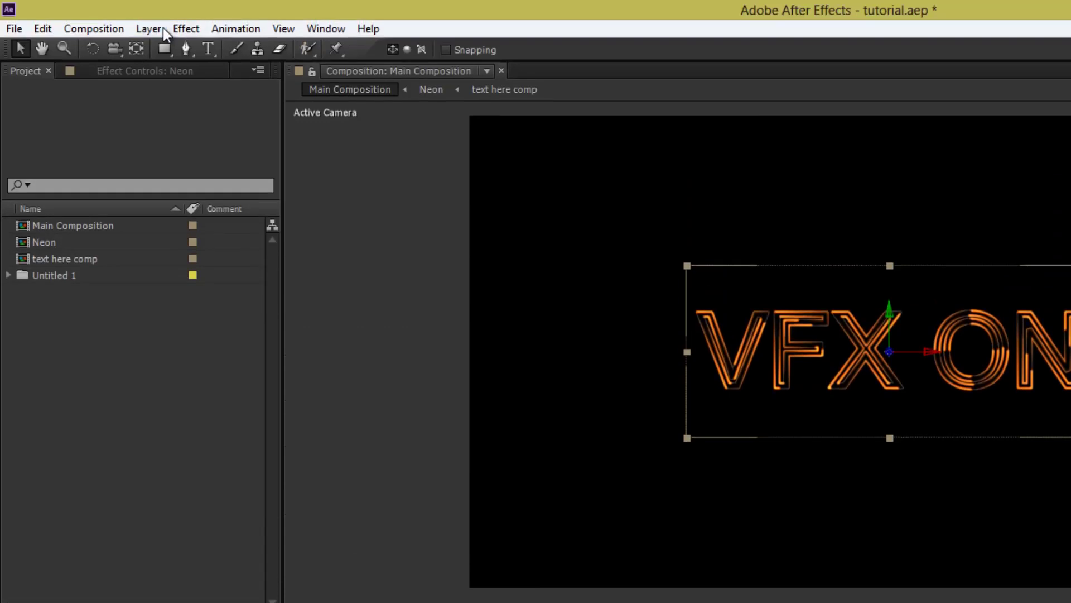
Add a Drop Shadow layer style to the Neon layer and set the layer's opacity to 20%.
click(158, 27)
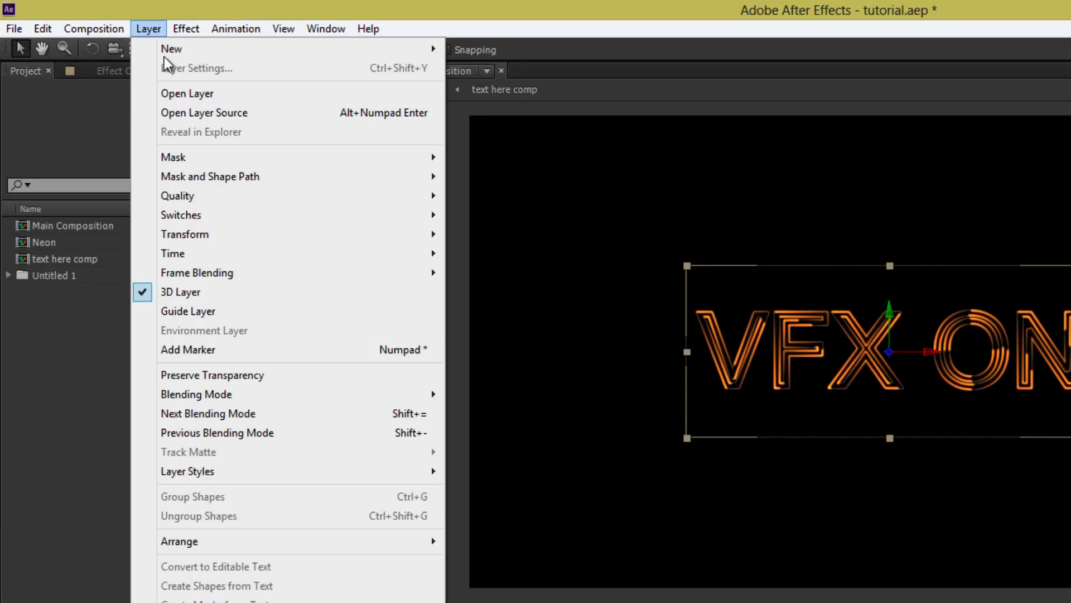
mouse_move(395, 477)
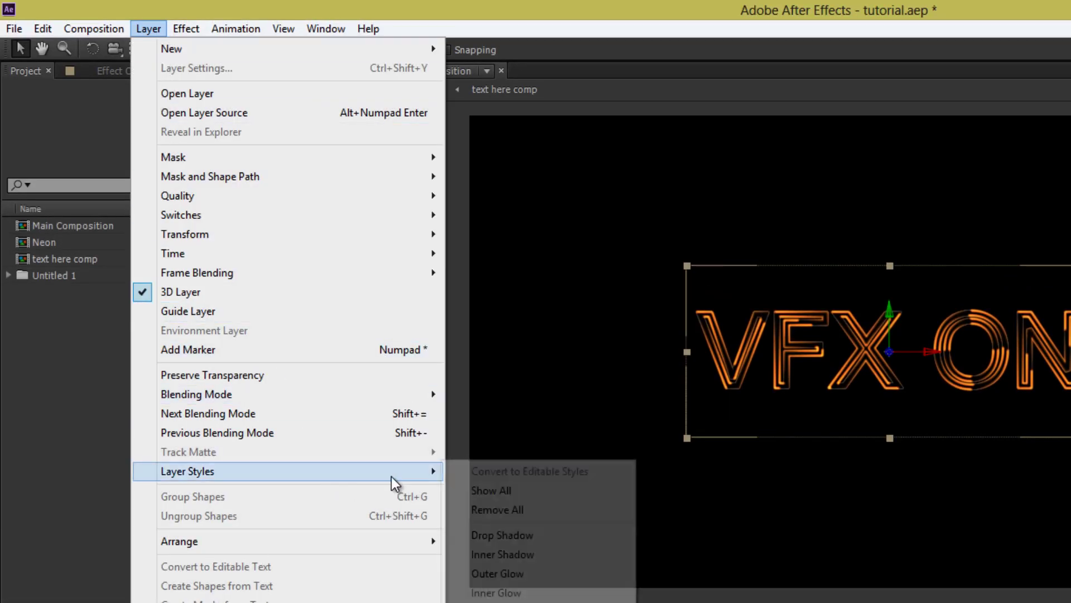
click(545, 536)
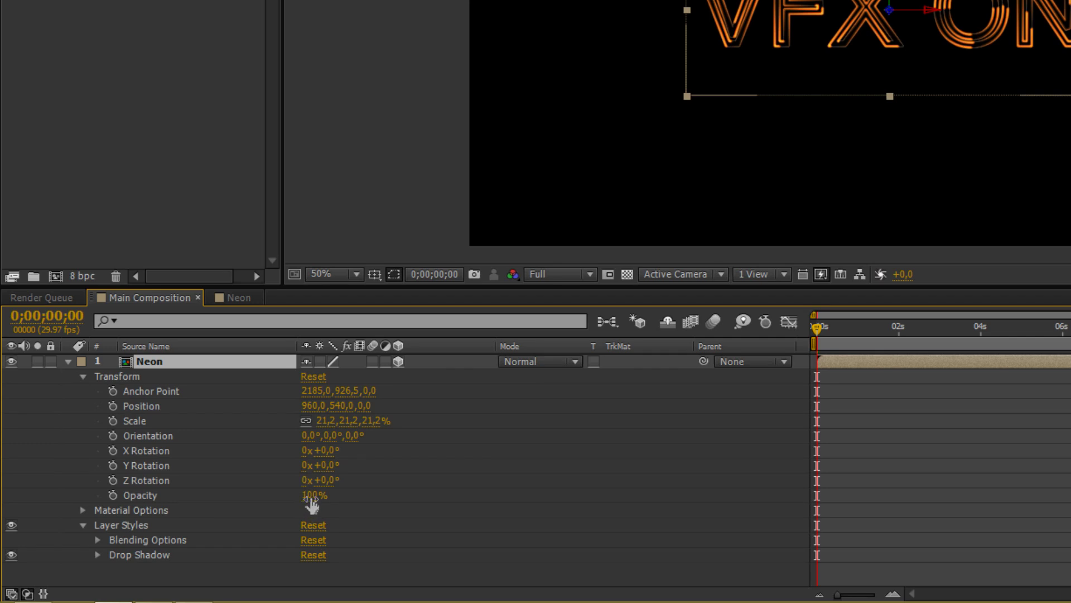
click(312, 495)
text(20)
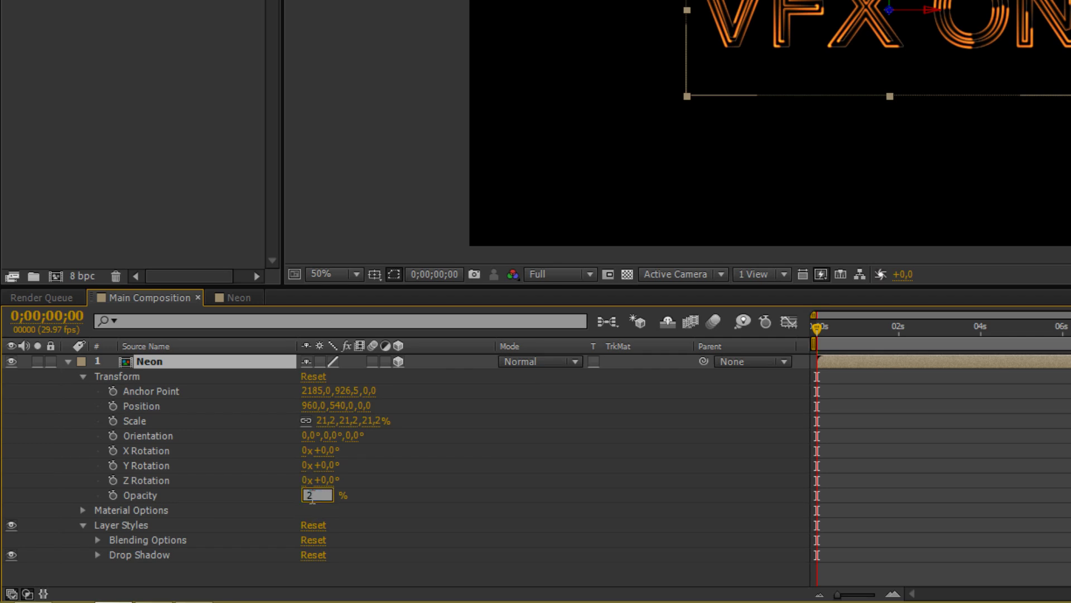
click(361, 489)
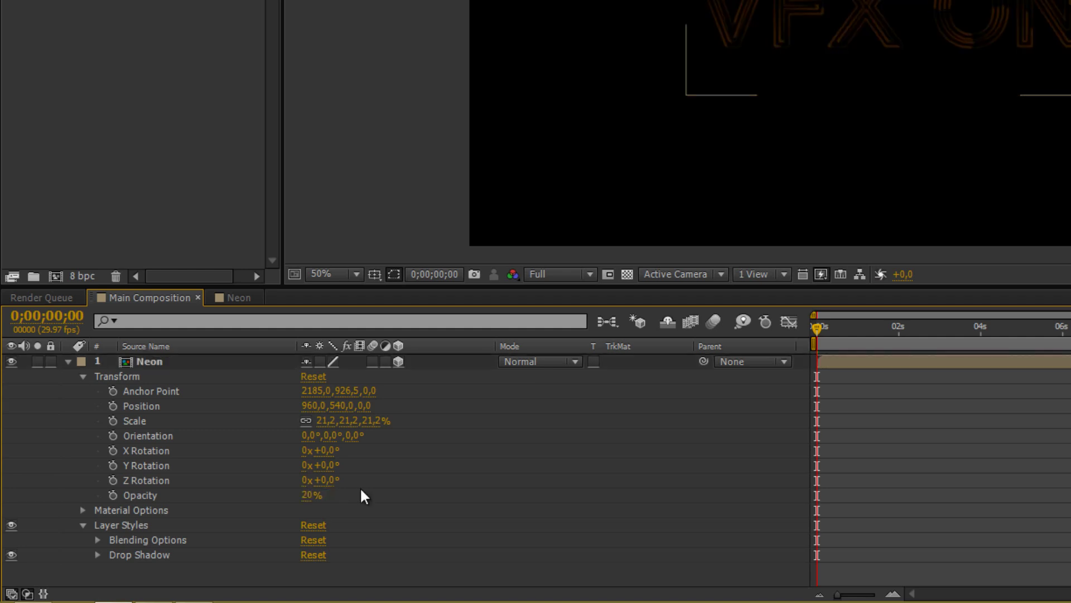
Examine the Neon layer's material options, blending options with advanced blending, and Drop Shadow settings.
click(82, 511)
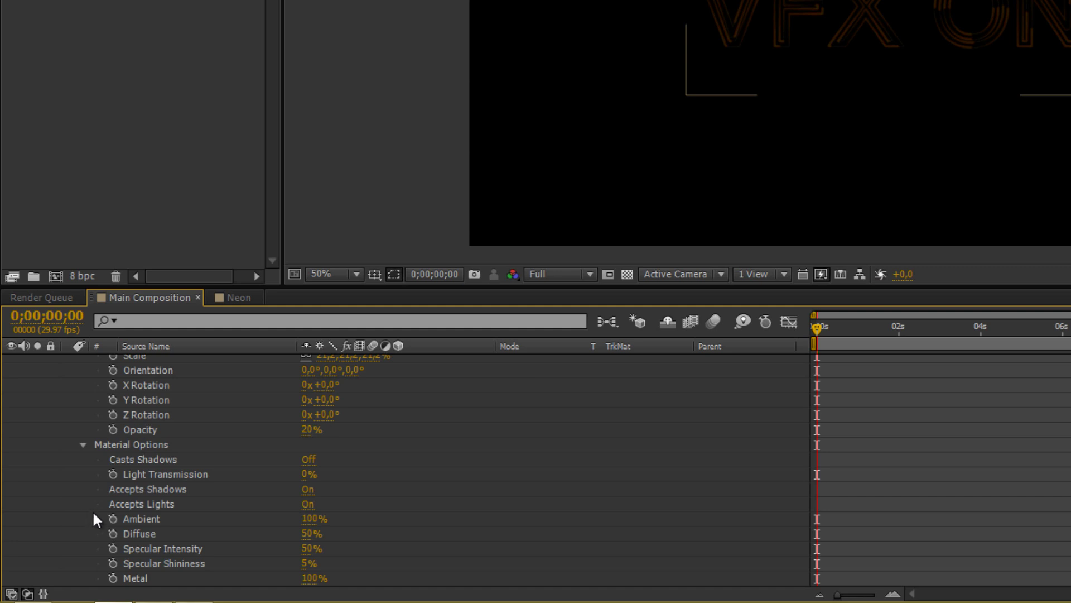
scroll(274, 445, down, 1)
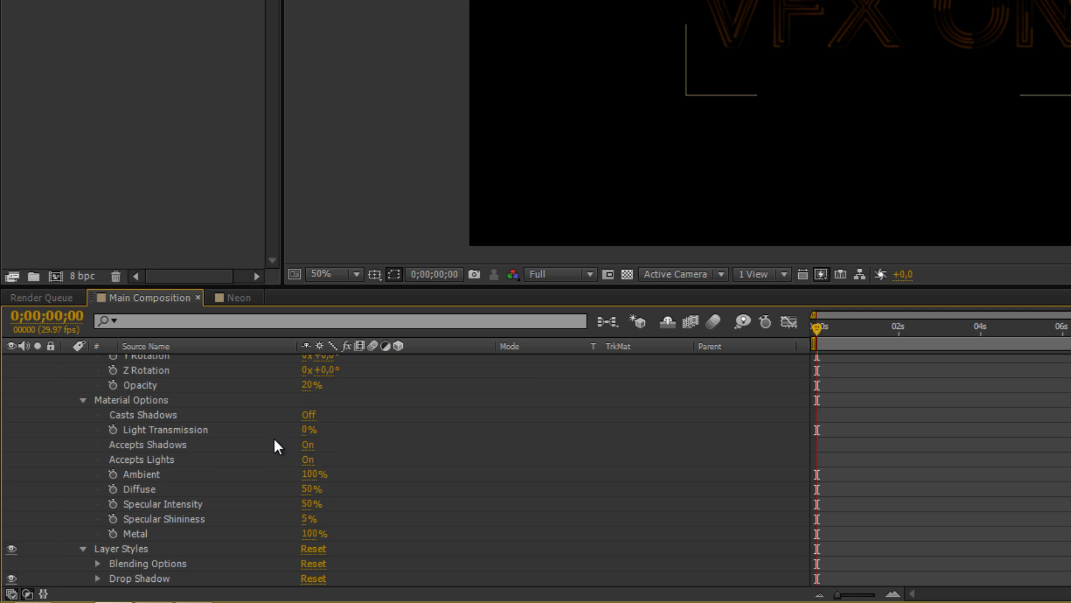
click(308, 415)
click(95, 563)
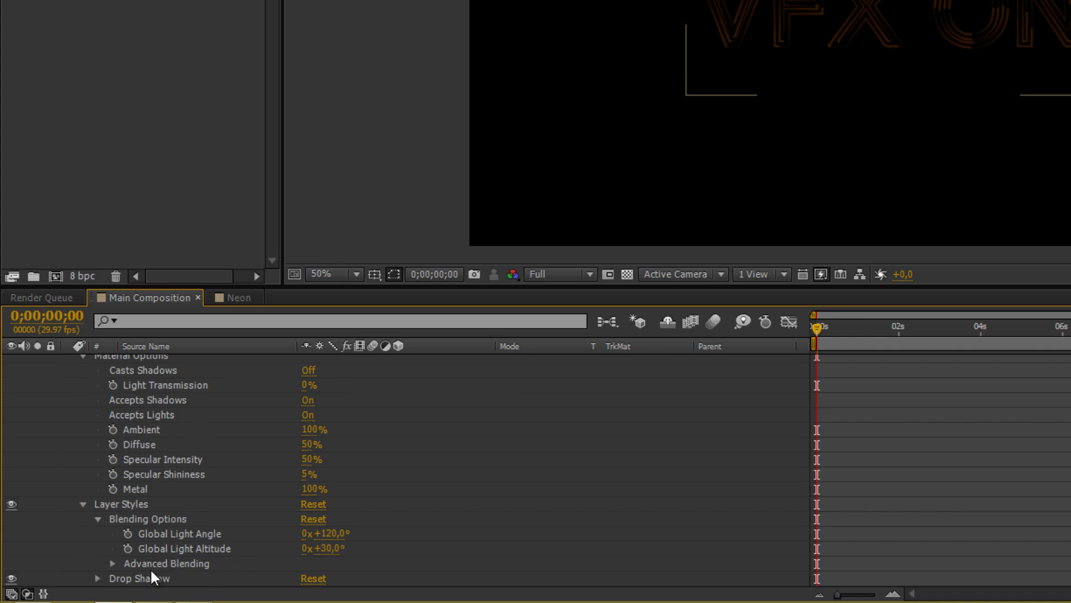
click(113, 561)
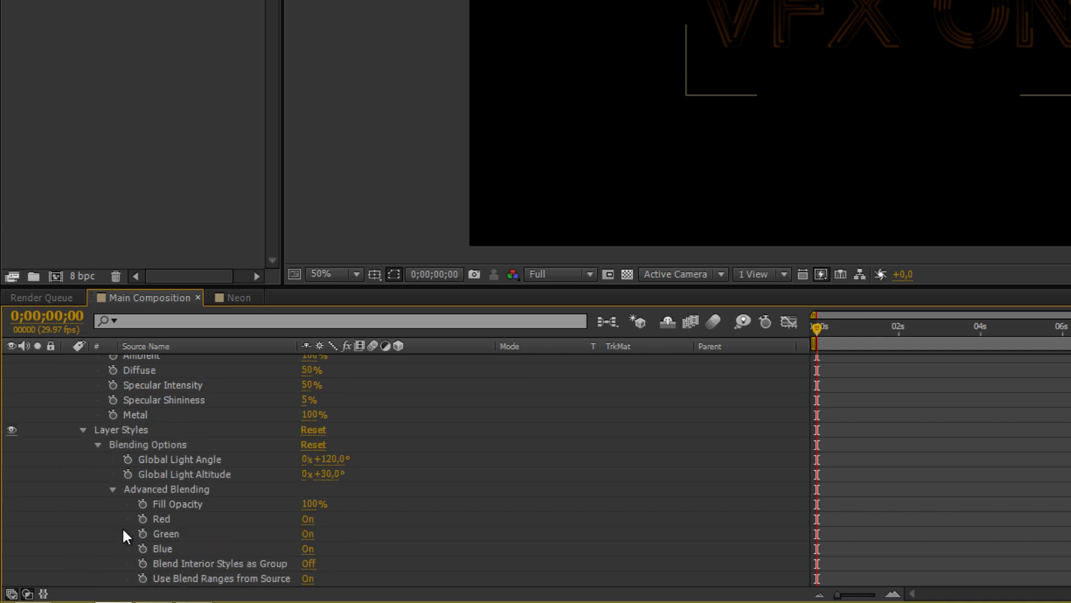
scroll(123, 531, down, 1)
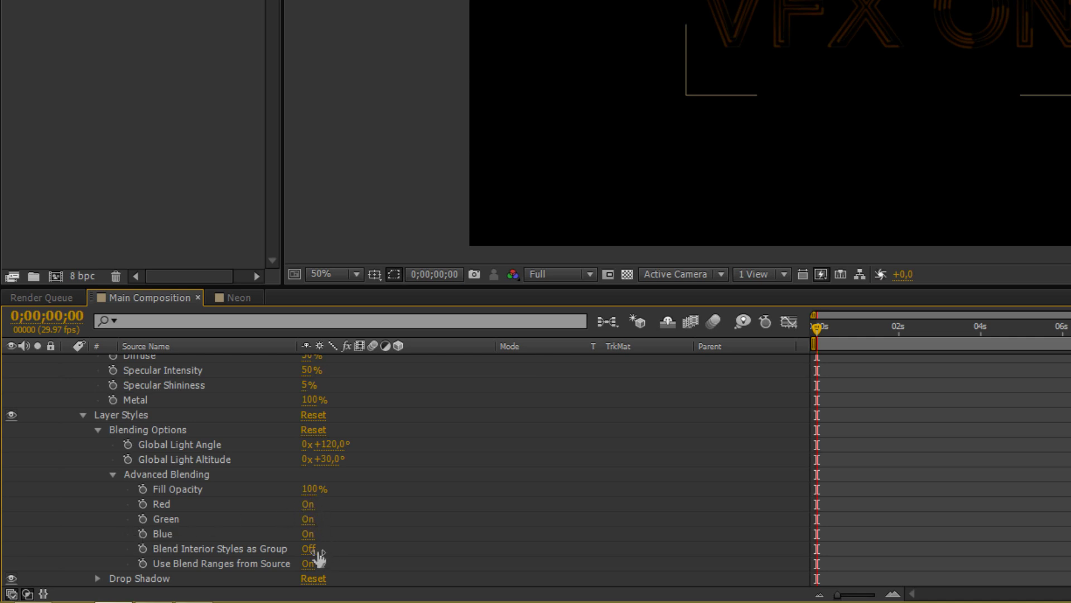
click(98, 578)
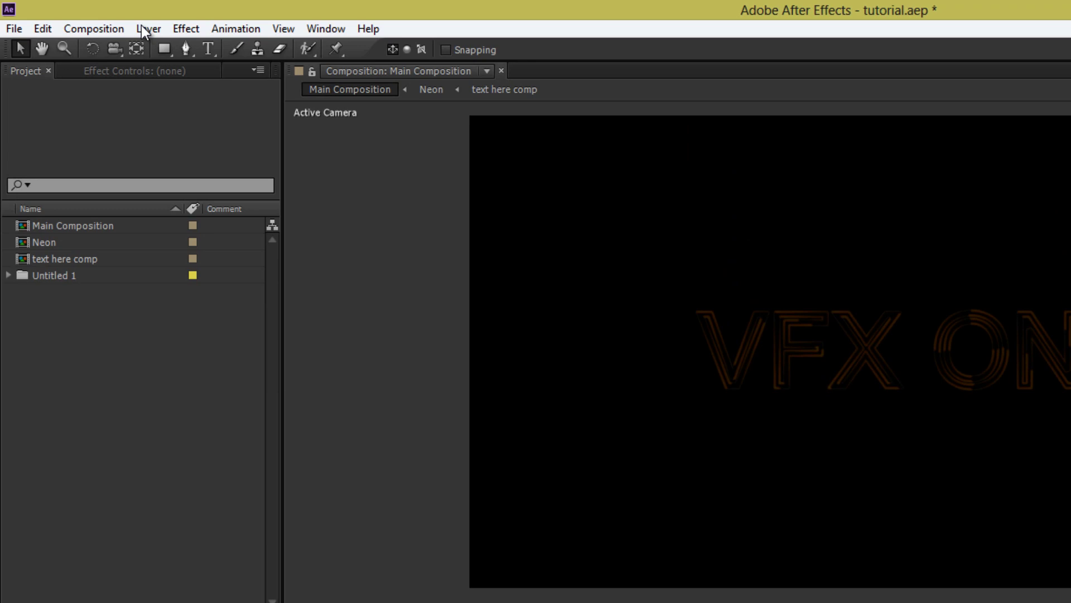
Add an Inner Shadow layer style to the Neon layer and delete its Drop Shadow style.
click(149, 29)
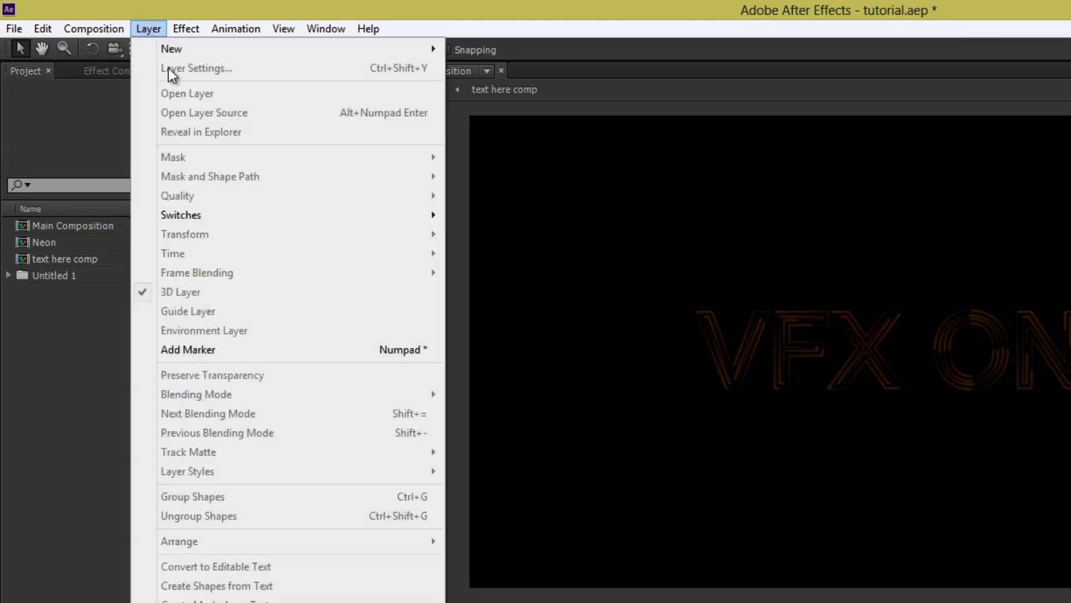
click(99, 549)
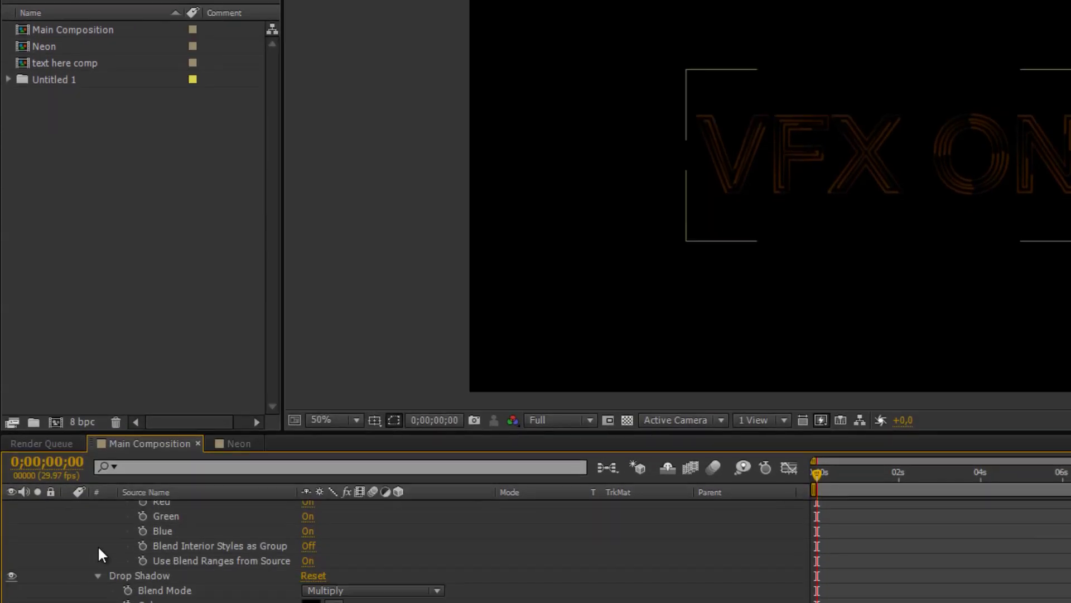
scroll(142, 510, up, 15)
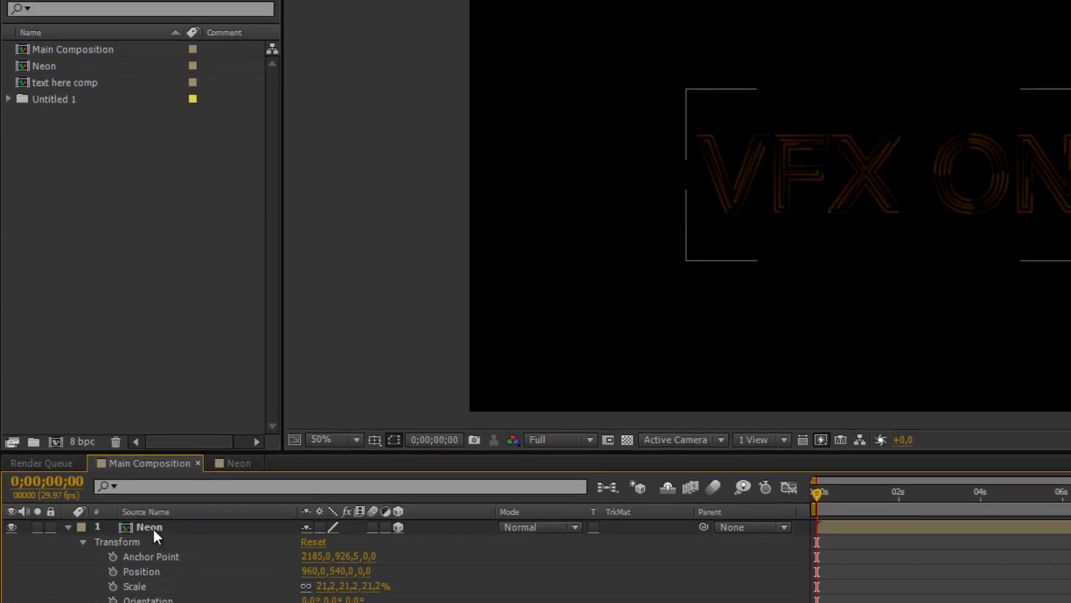
click(148, 29)
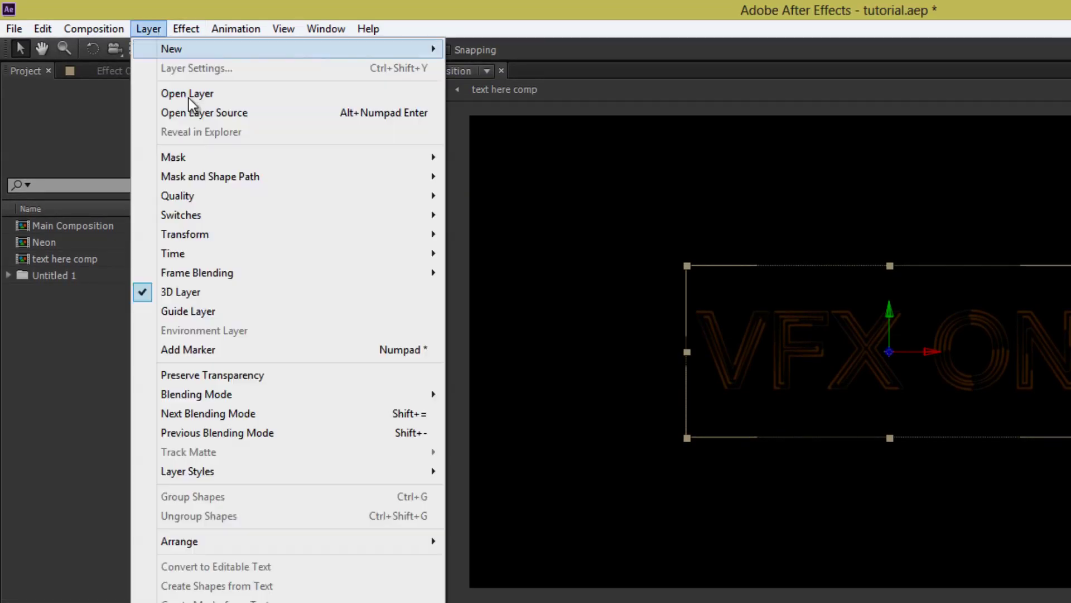
mouse_move(395, 471)
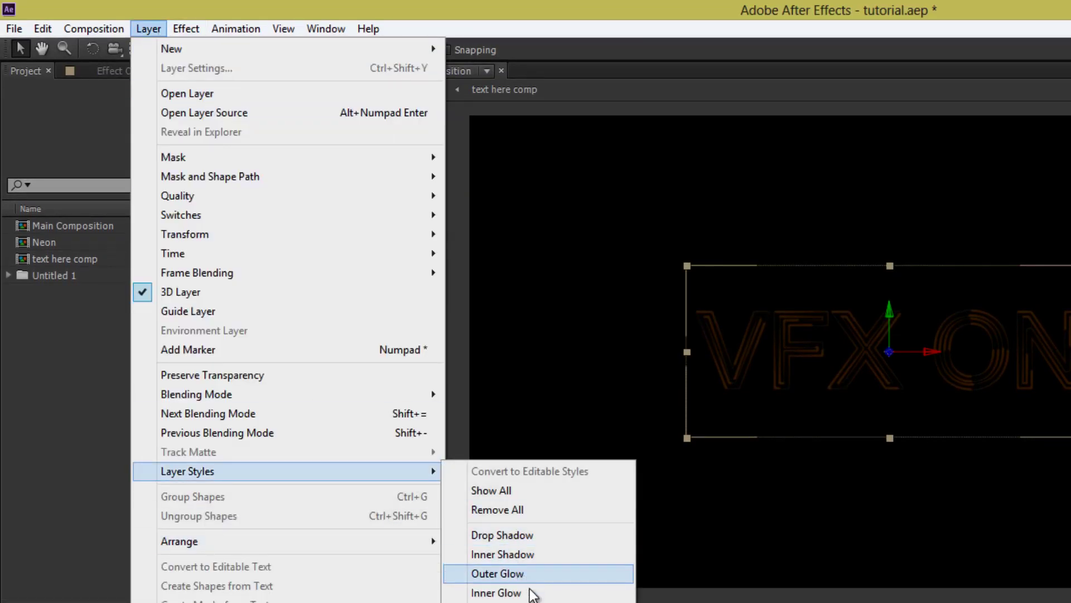
click(533, 554)
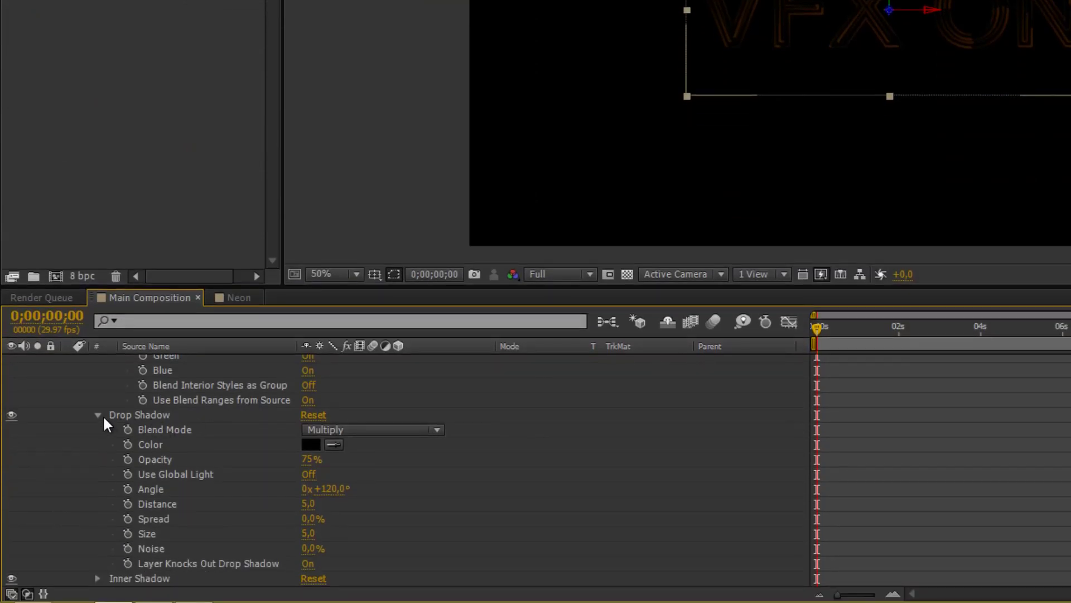
click(116, 414)
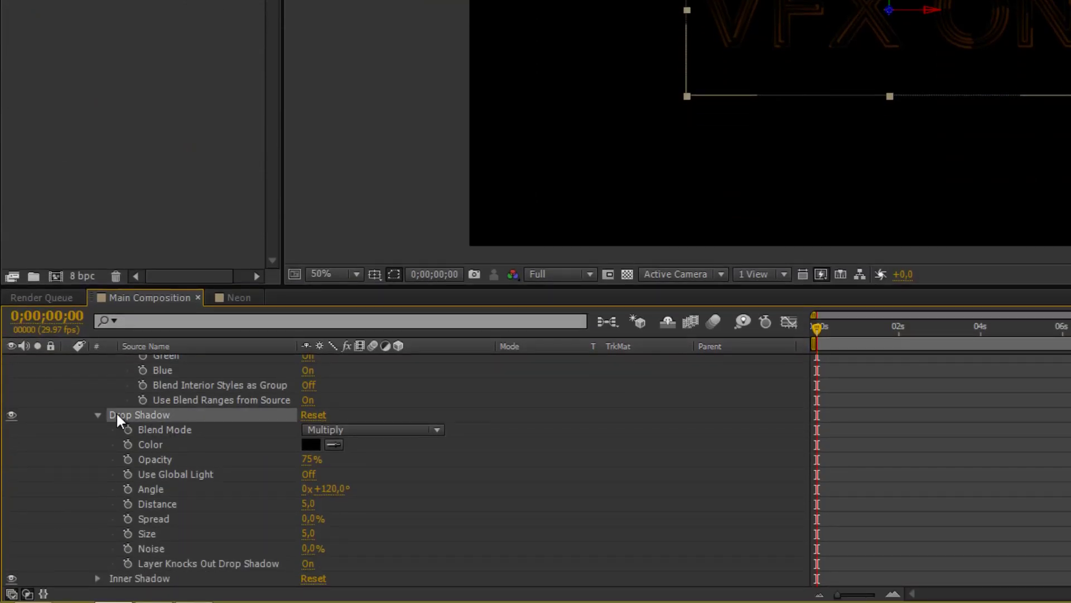
key(Delete)
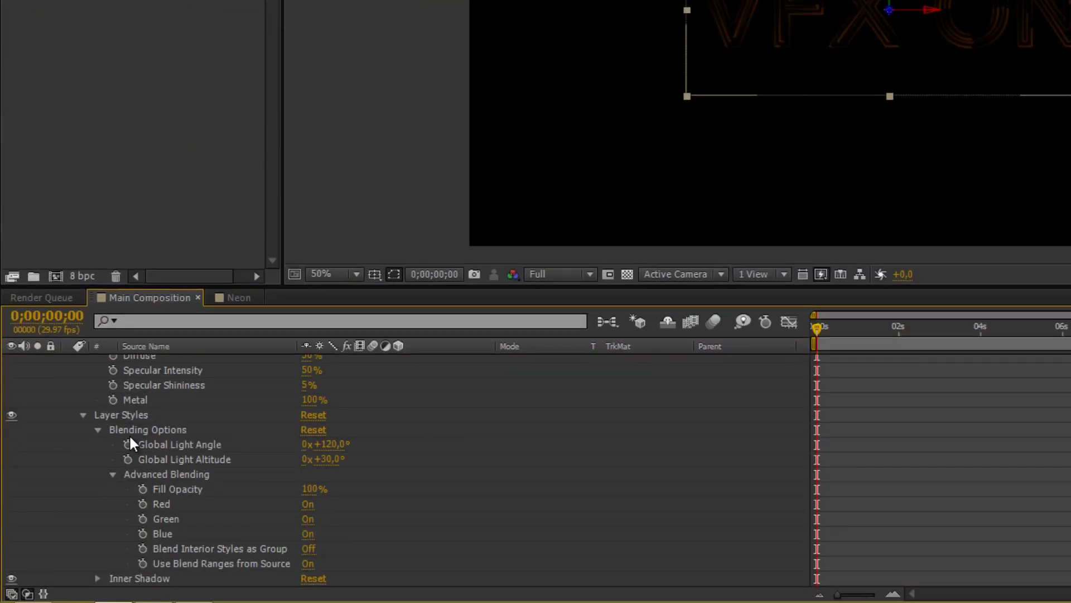
Set the Neon layer's Inner Shadow opacity to 0% and its distance to 3.
click(98, 577)
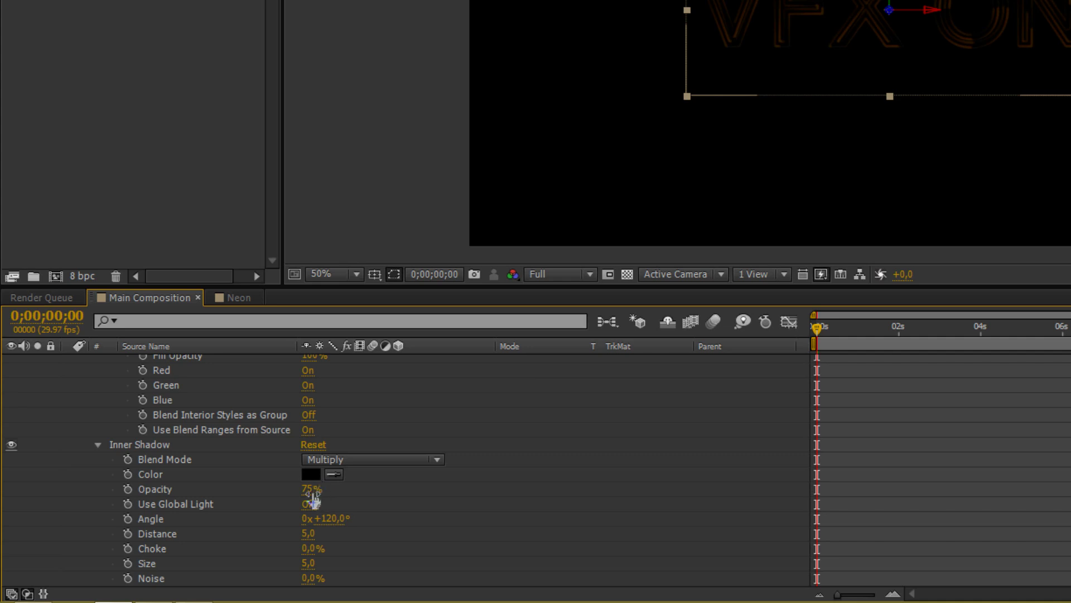
click(310, 486)
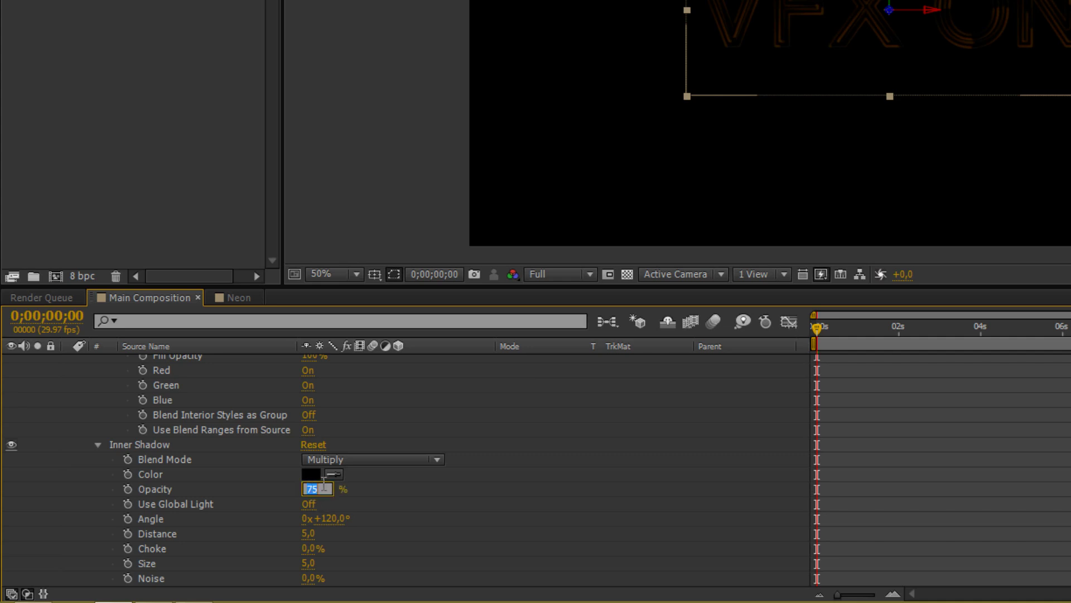
text(0)
key(Return)
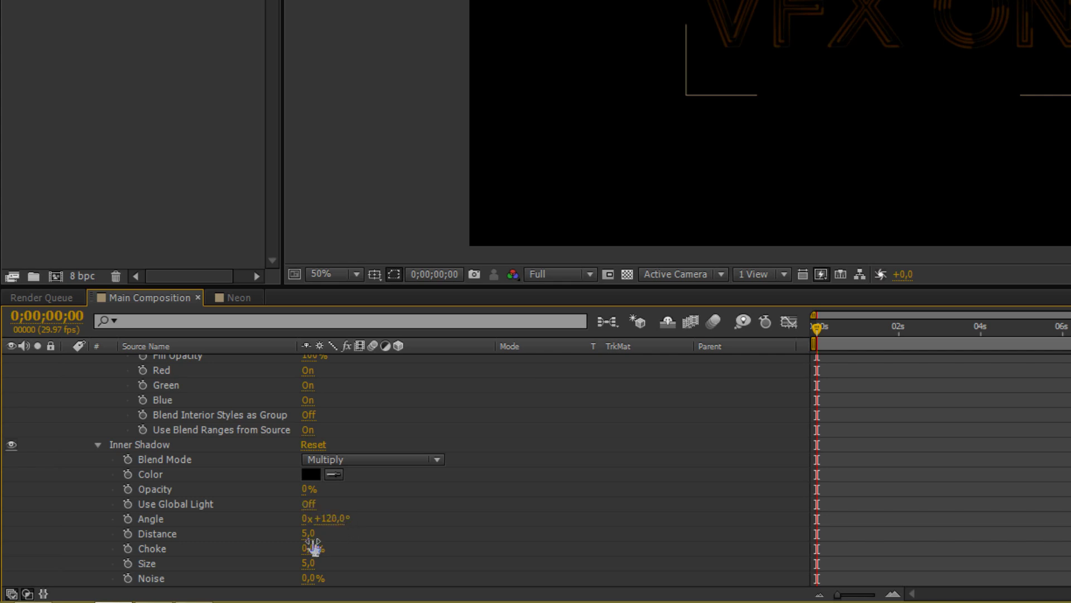
click(307, 532)
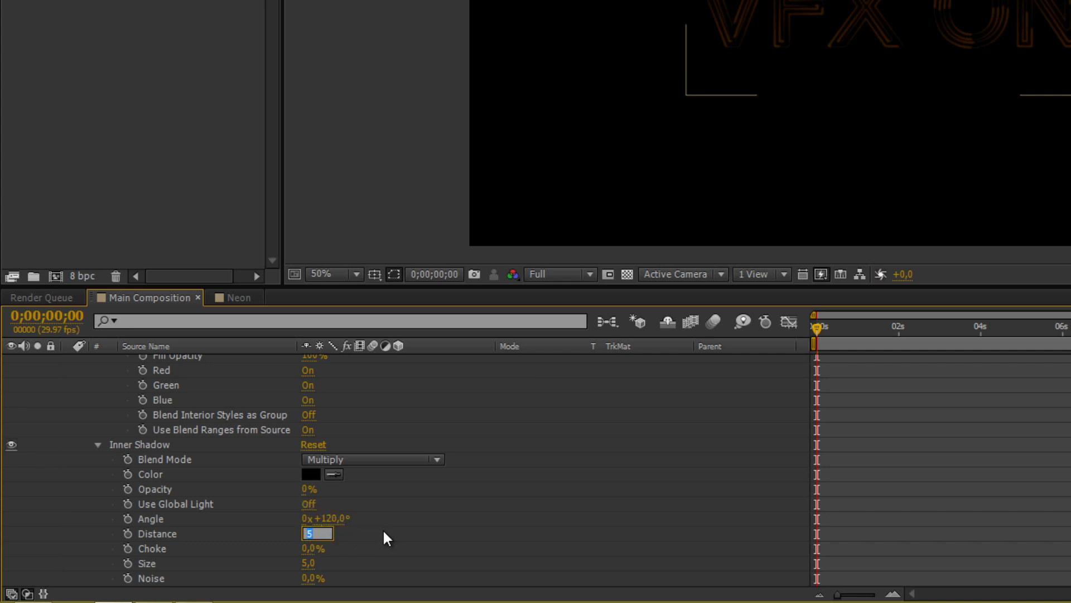
text(3)
key(Return)
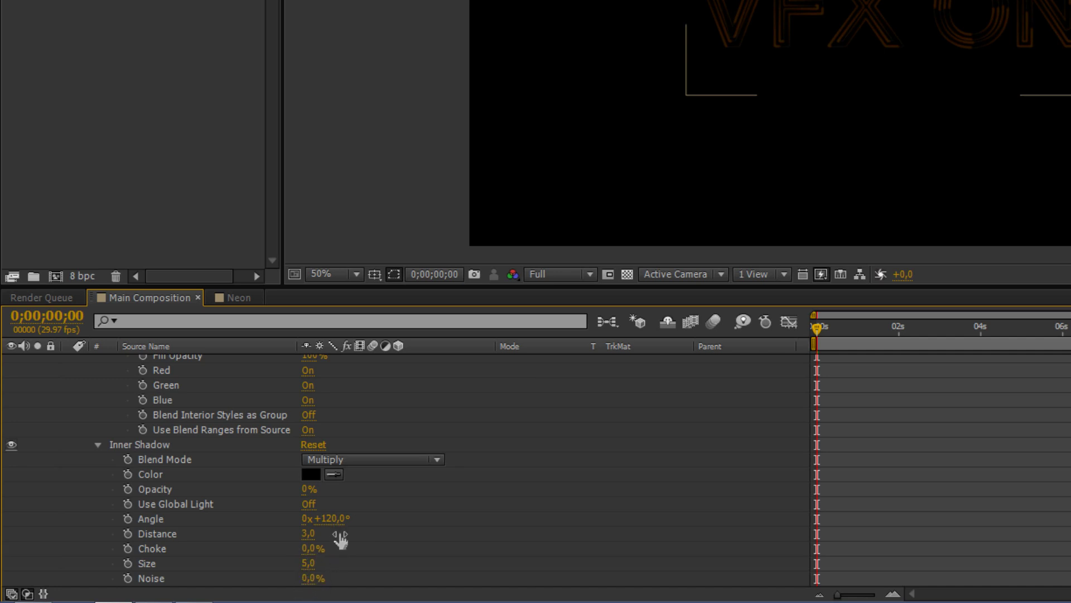
scroll(162, 514, up, 3)
scroll(133, 505, down, 3)
scroll(95, 437, up, 3)
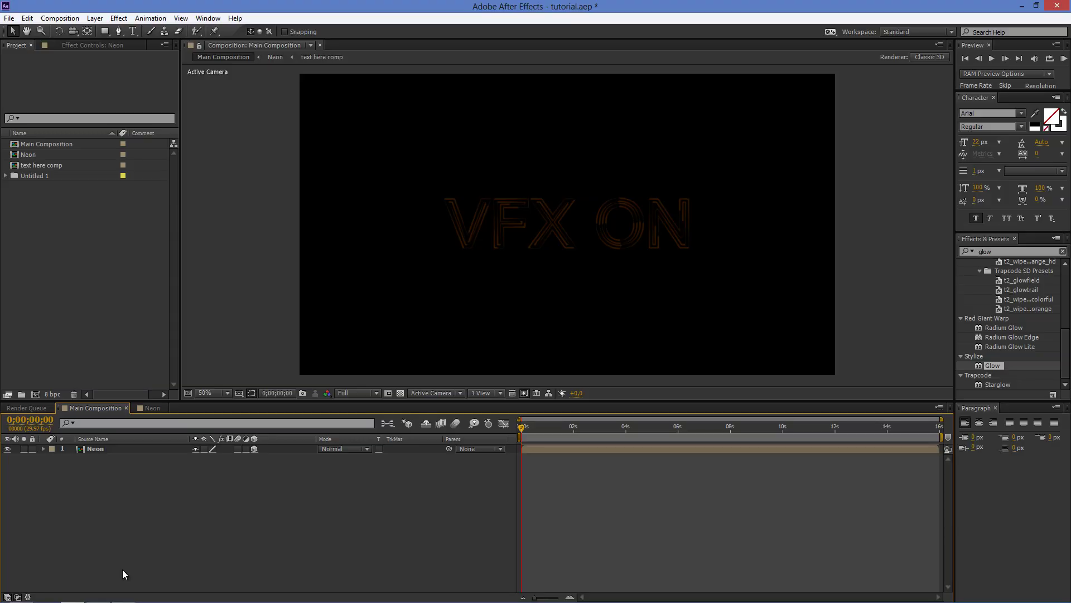
Set the Neon layer's blending mode to Add and duplicate the layer.
key(ctrl+a)
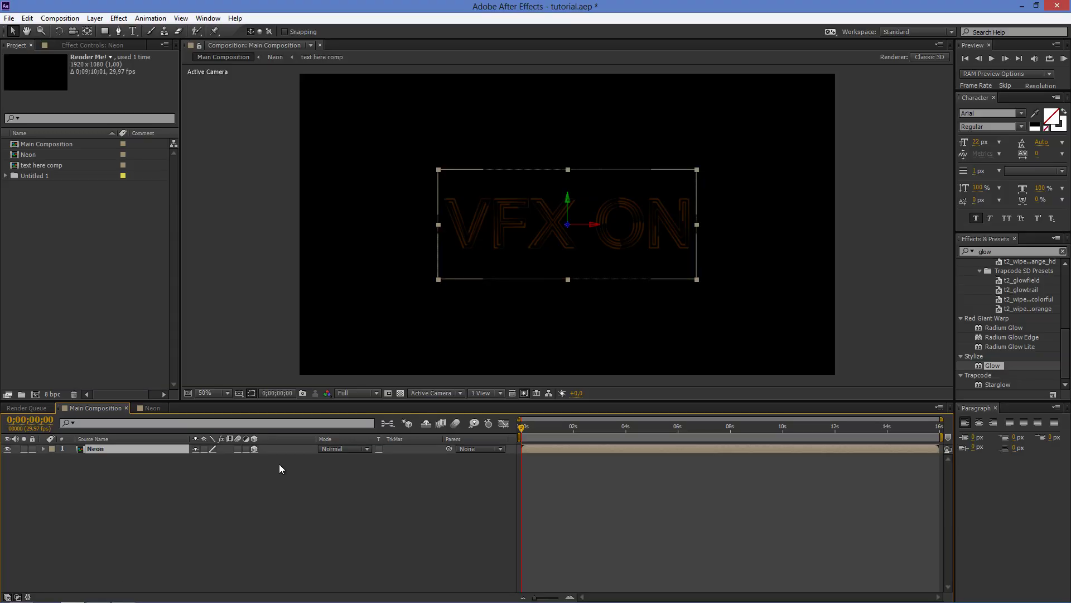
click(334, 449)
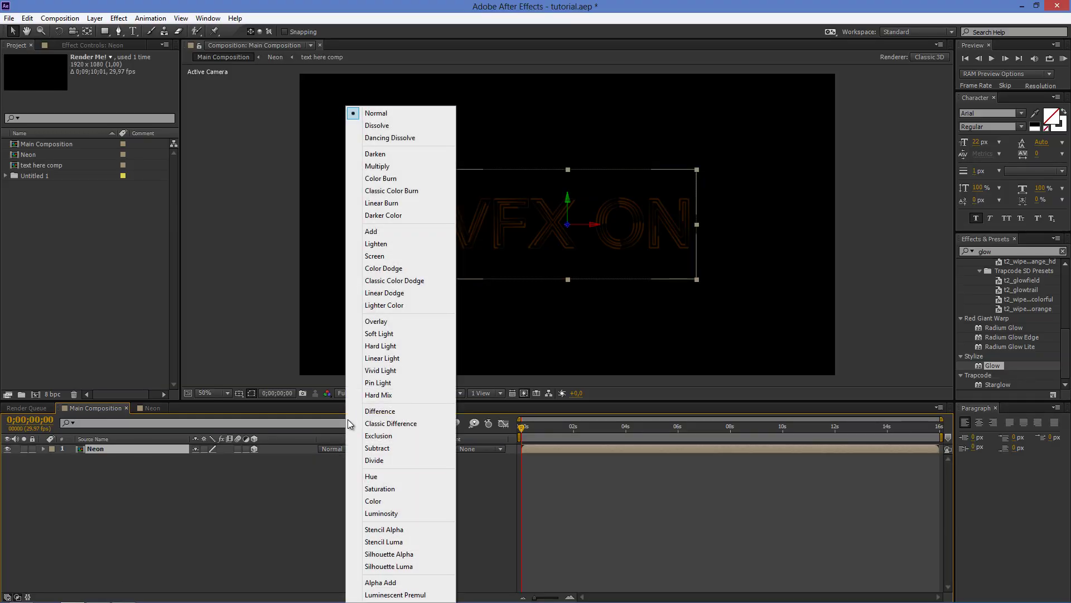
click(392, 232)
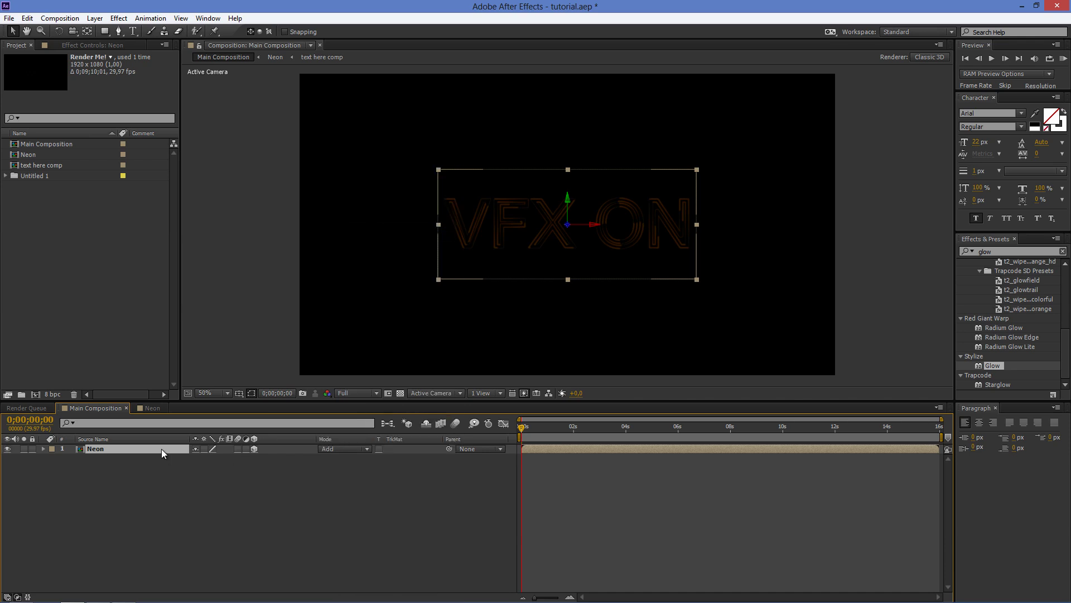
key(ctrl+d)
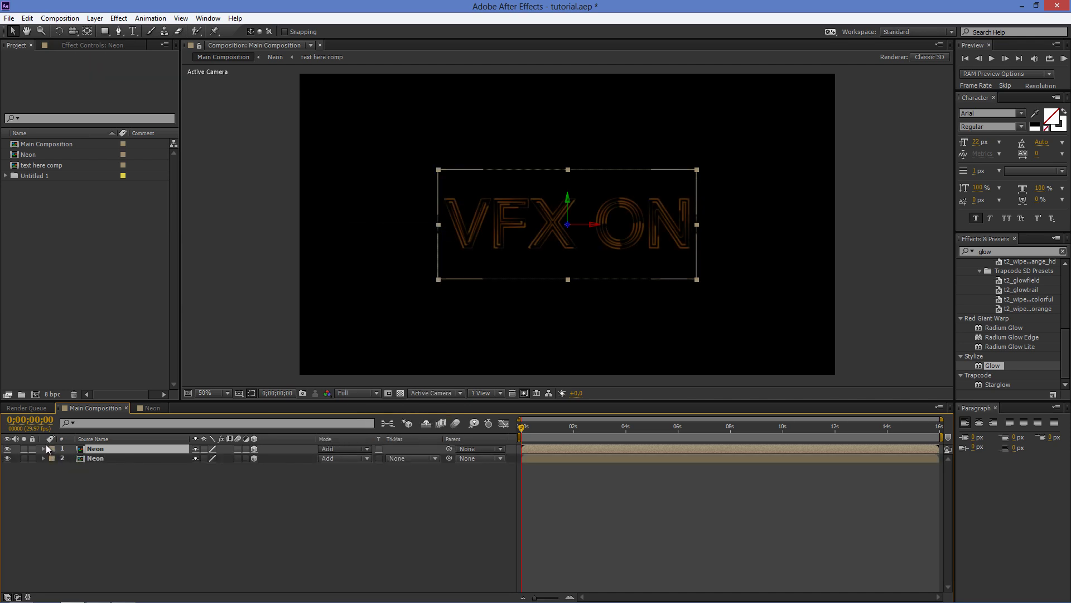
Set the upper Neon copy's opacity to 50% and its Z position to -78.
click(43, 449)
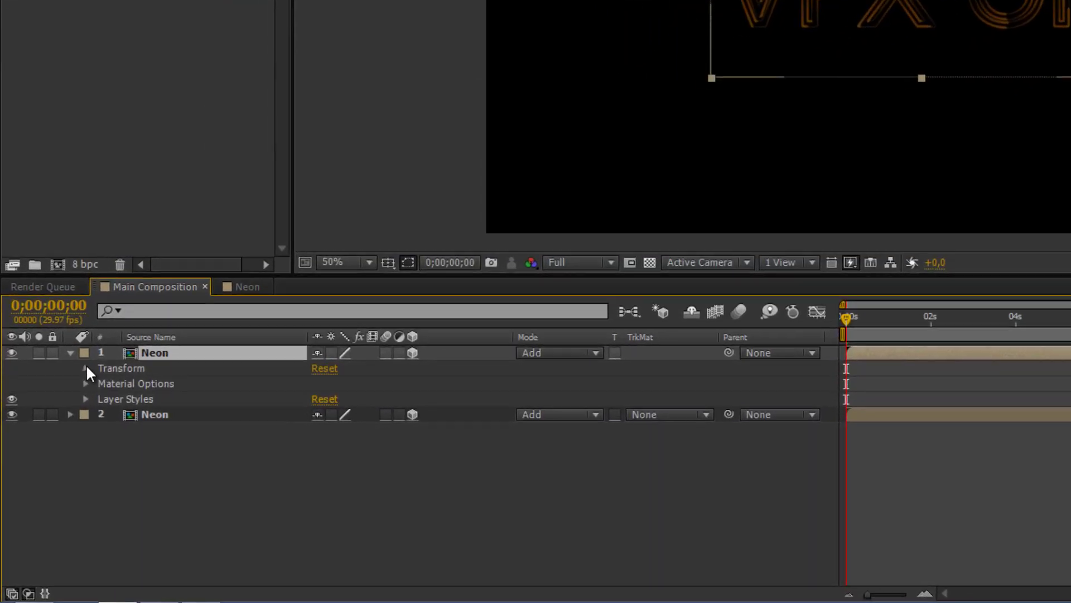
click(86, 369)
click(322, 491)
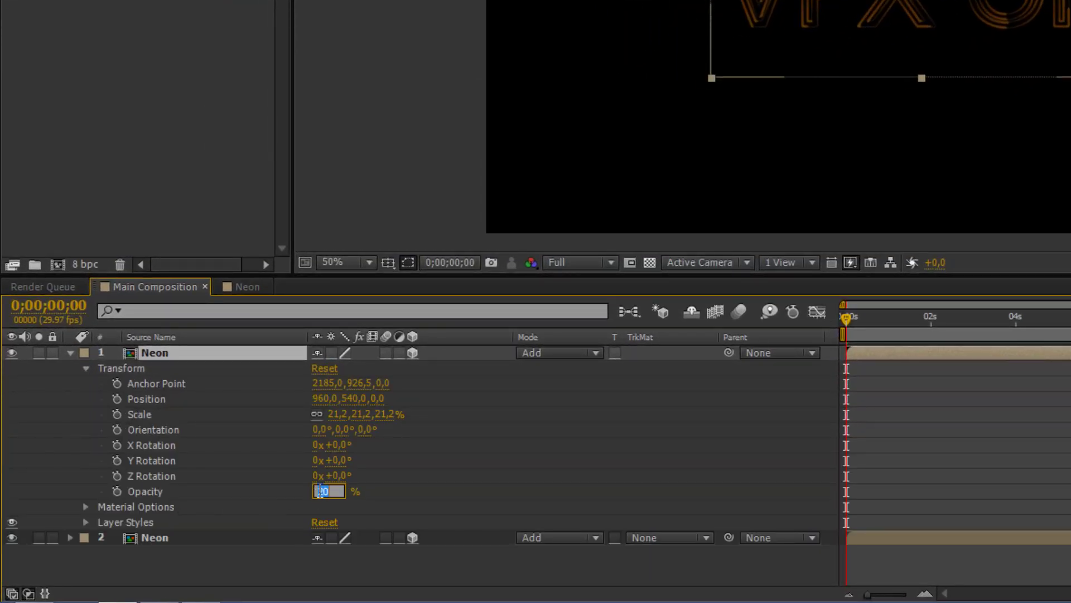
text(50)
key(Return)
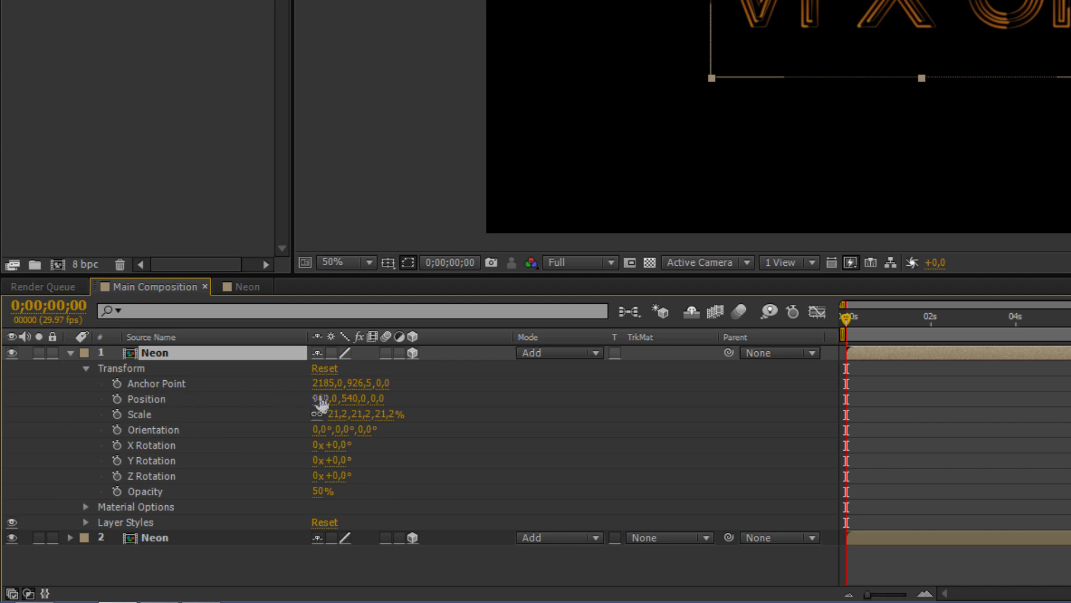
click(382, 398)
text(-78)
click(425, 403)
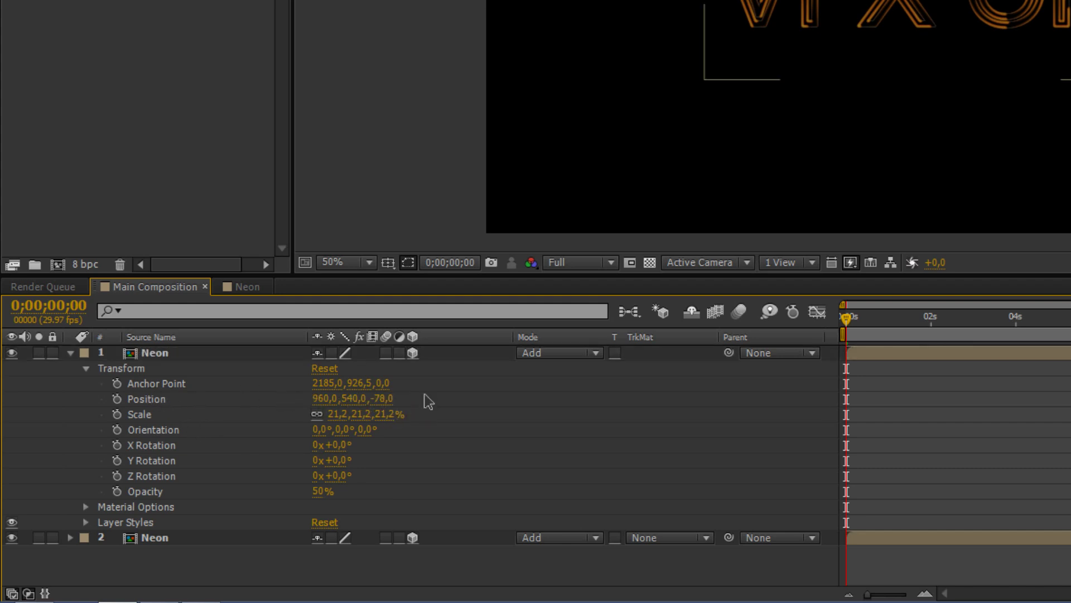
Duplicate the upper Neon layer and set the new top copy's opacity to 100%.
click(175, 352)
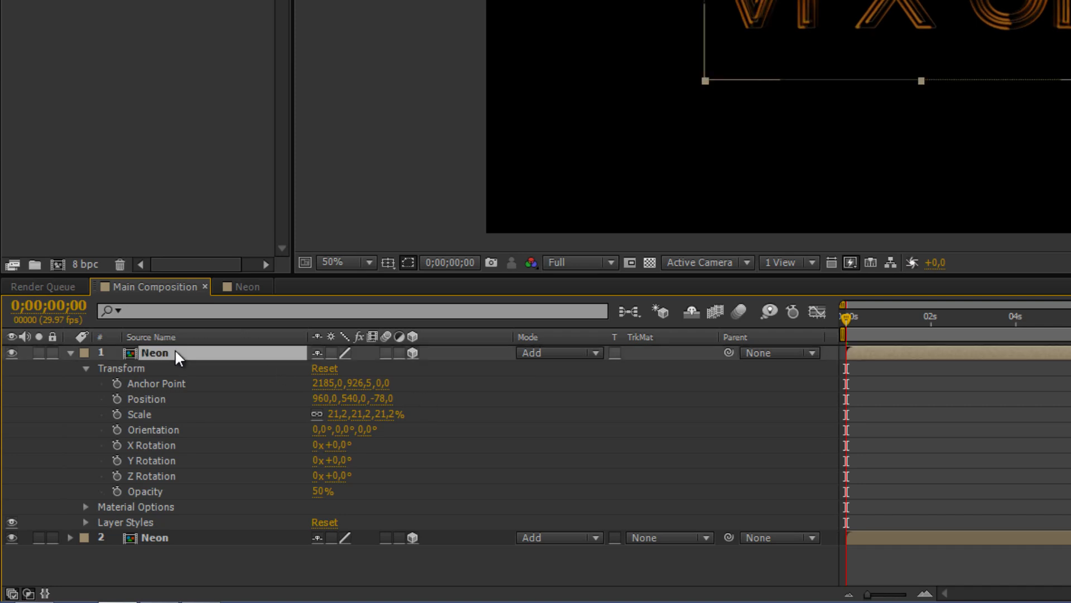
key(ctrl+d)
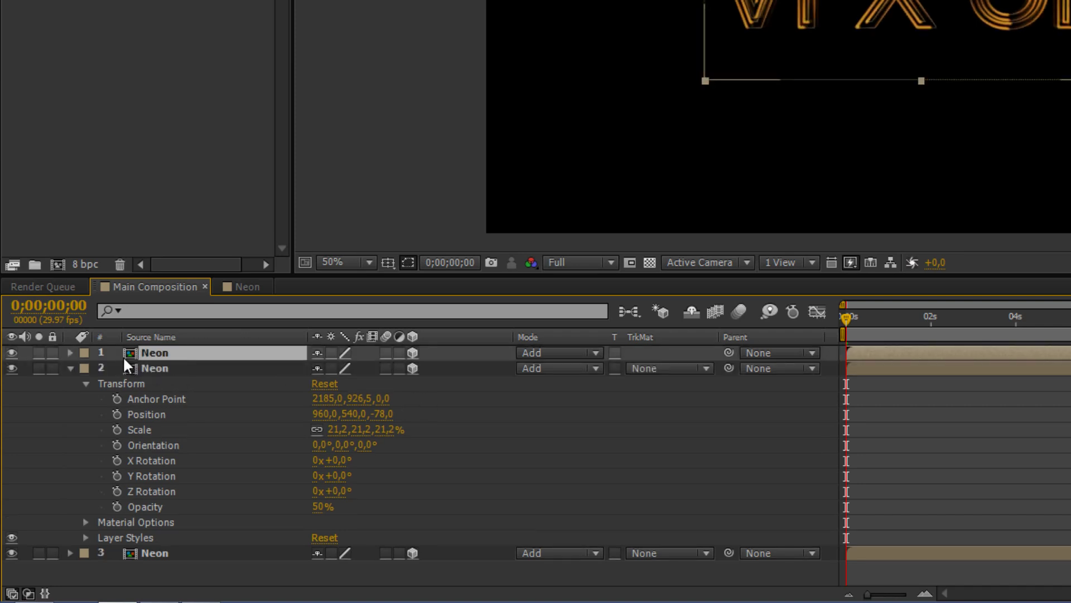
key(F2)
click(71, 353)
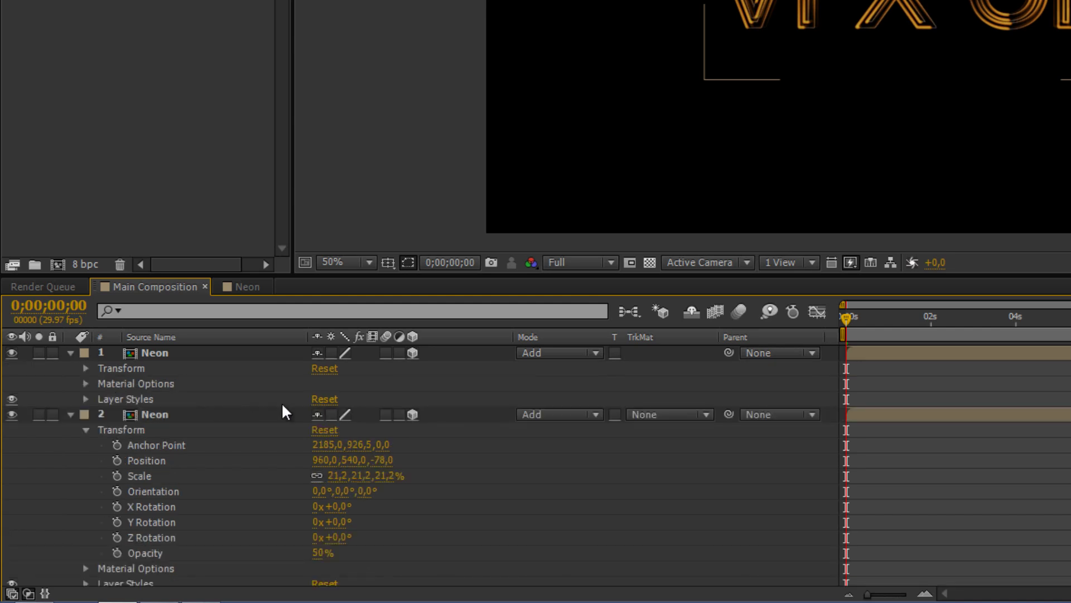
click(85, 368)
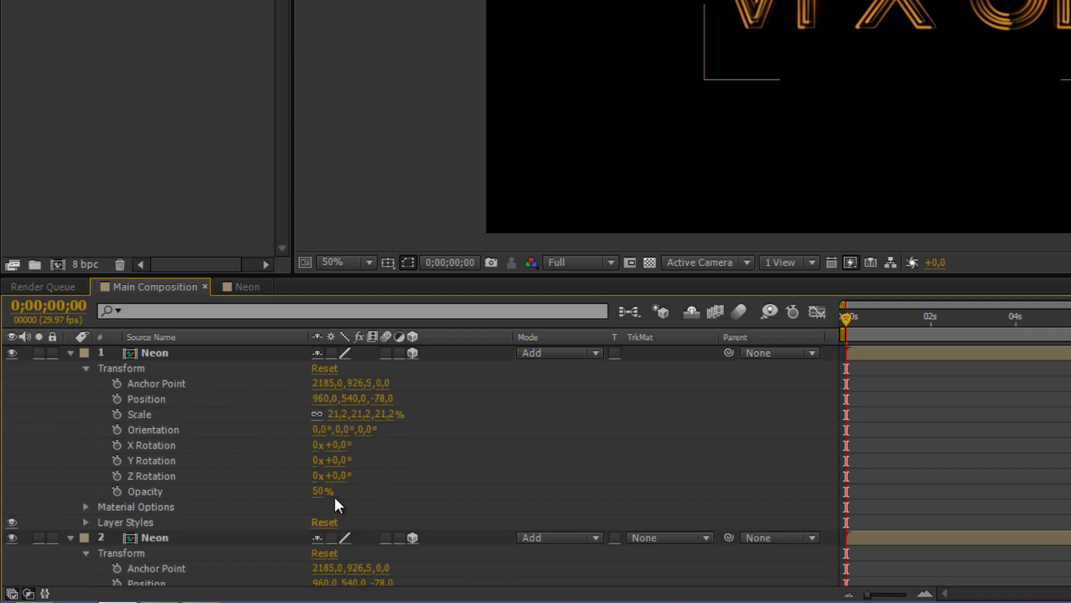
drag(324, 491, 530, 481)
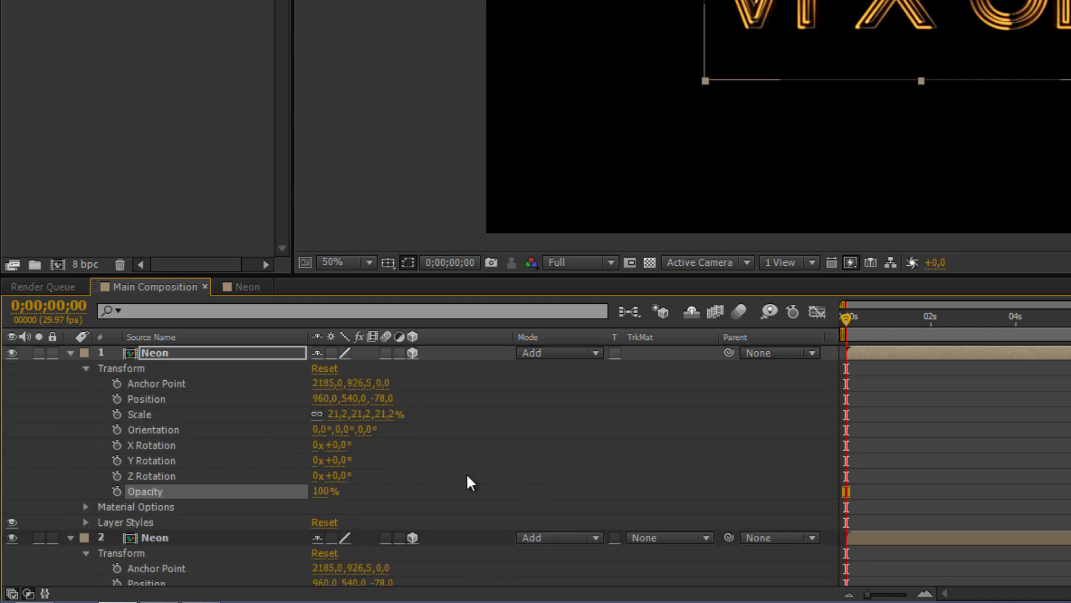
click(456, 490)
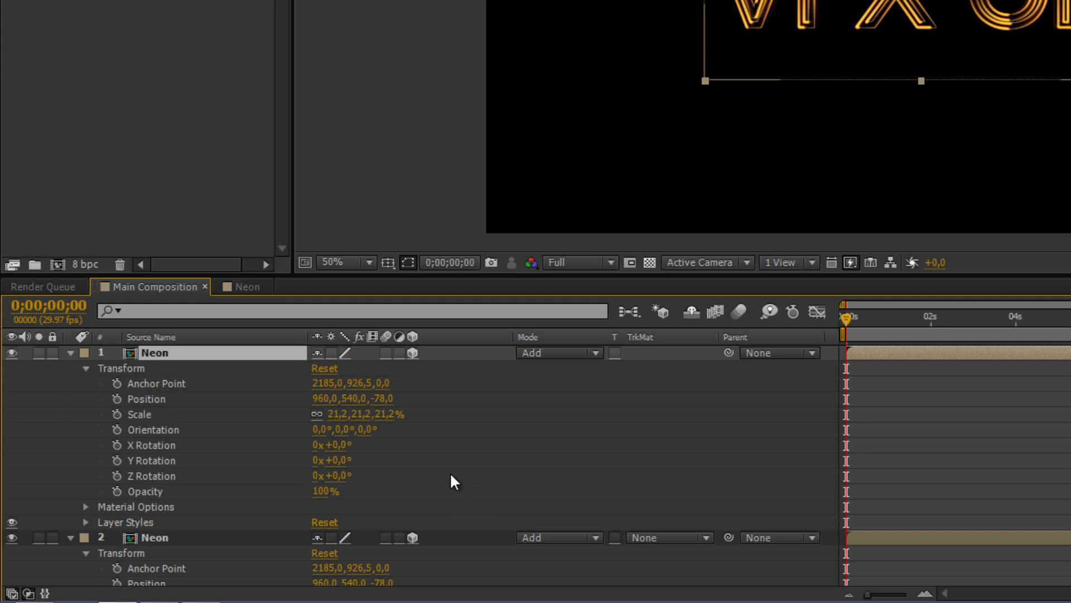
Set the scale of the middle Neon layer, layer 2, to 21.7% on all axes.
scroll(366, 457, down, 3)
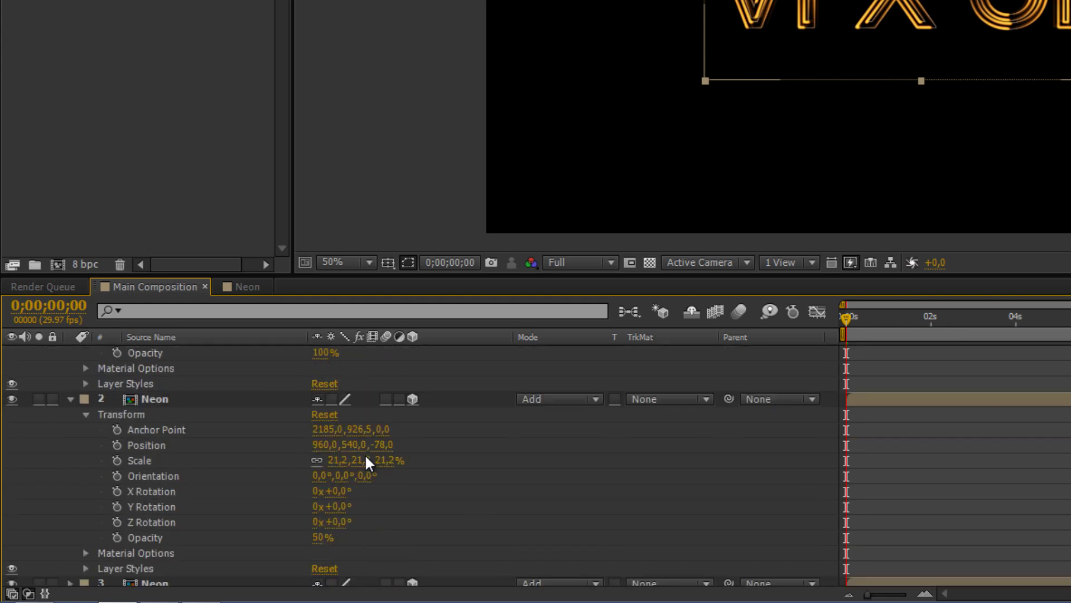
click(69, 577)
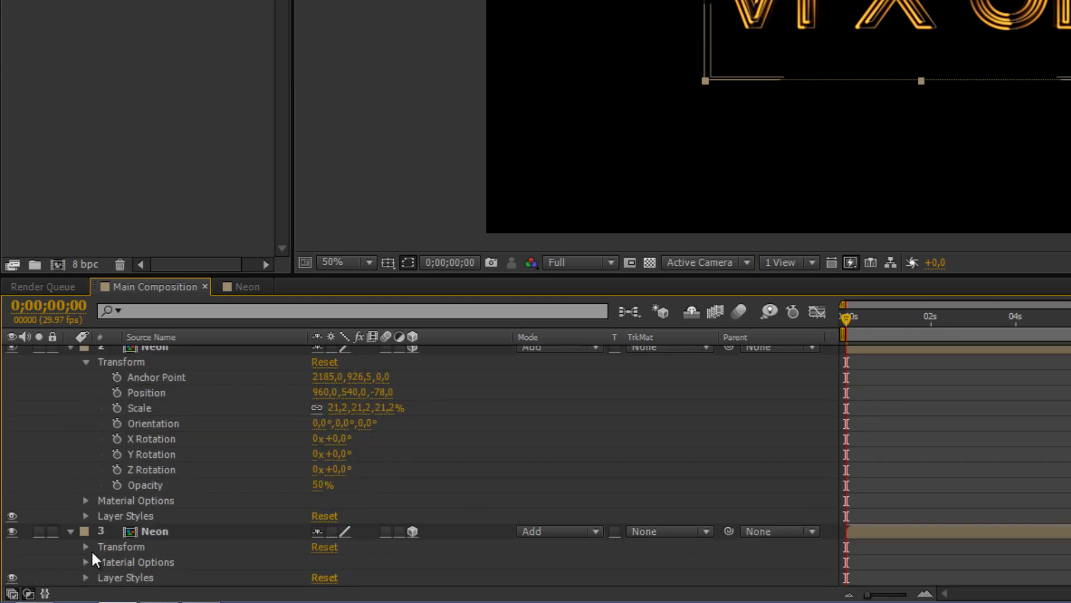
click(85, 547)
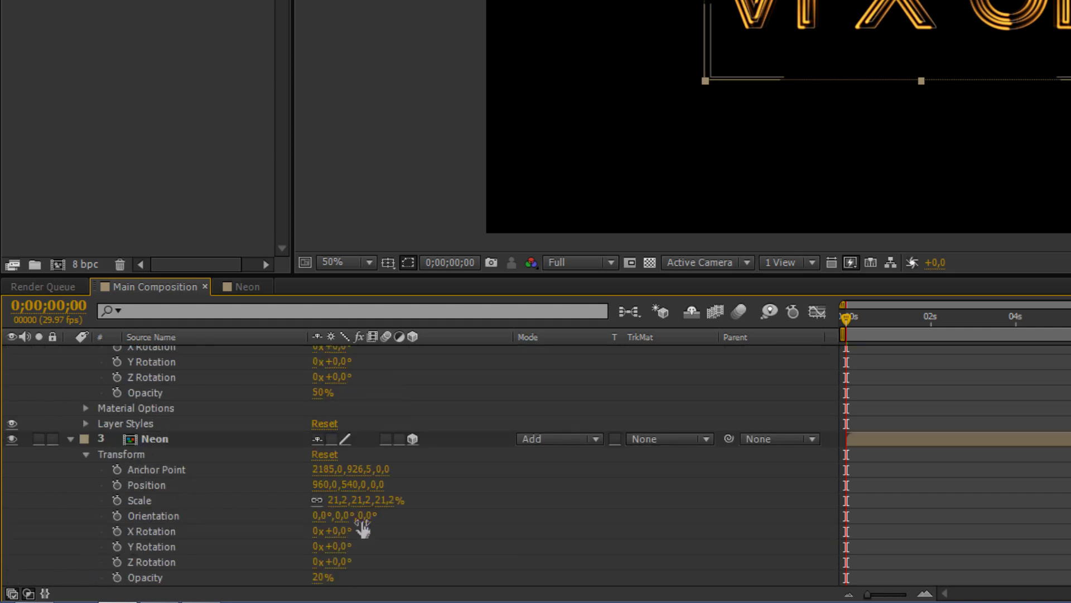
click(70, 438)
click(183, 390)
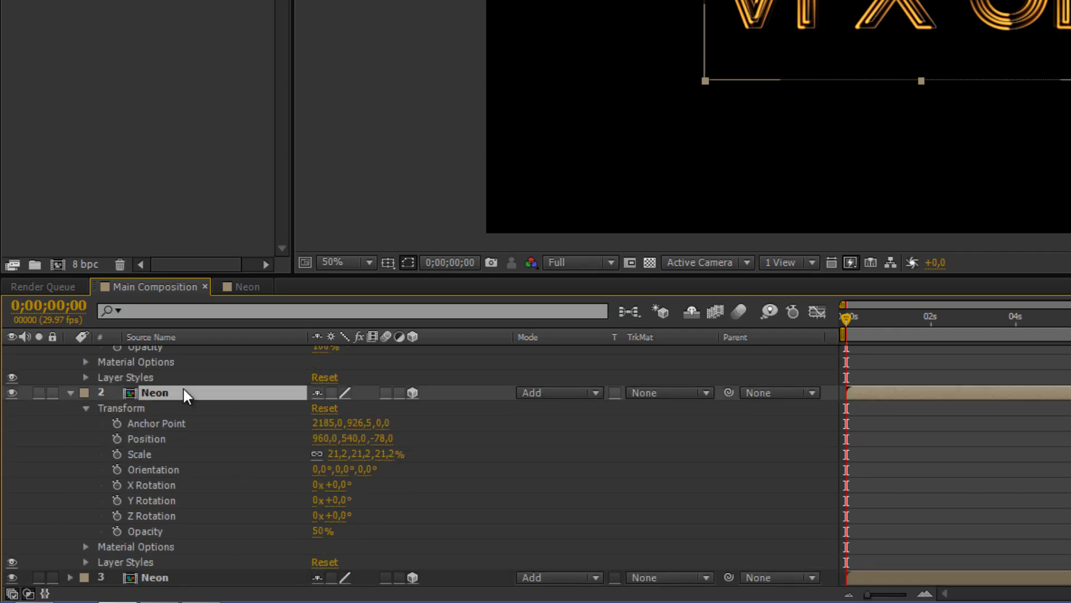
click(391, 453)
drag(397, 453, 404, 465)
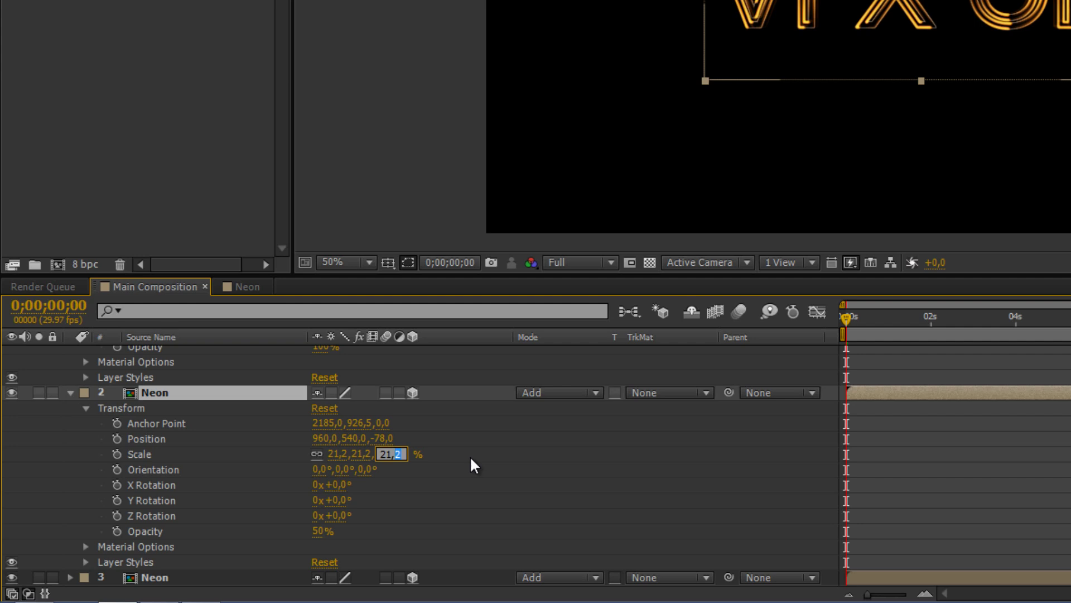
text(7)
key(shift+Tab)
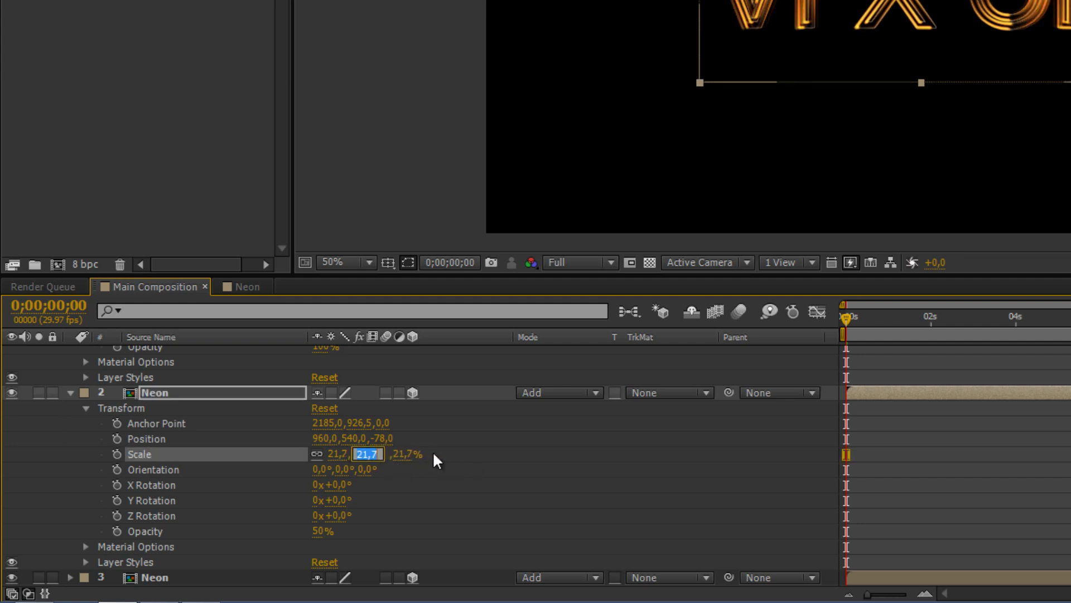
click(470, 450)
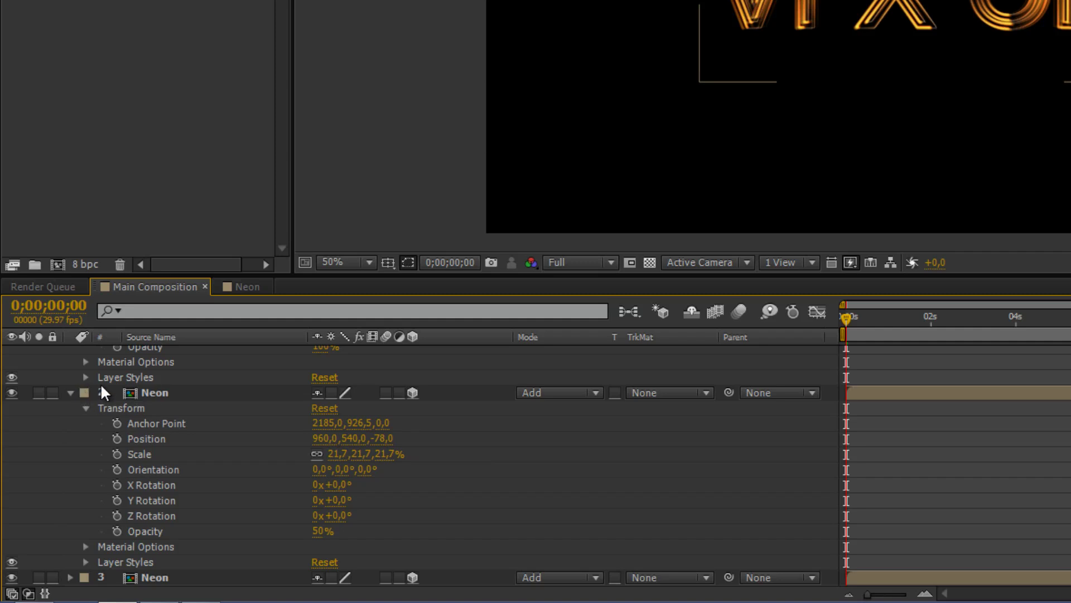
Set the scale of the top Neon layer to 22.1% on all axes and collapse the properties of the upper two layers.
scroll(167, 413, up, 4)
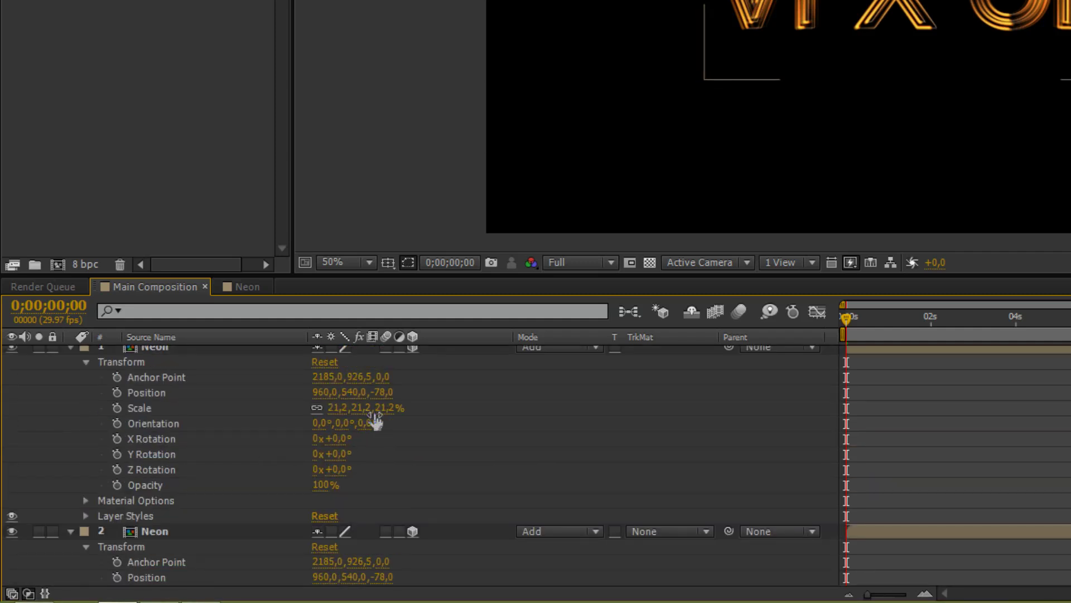
click(386, 410)
click(438, 448)
scroll(438, 448, down, 1)
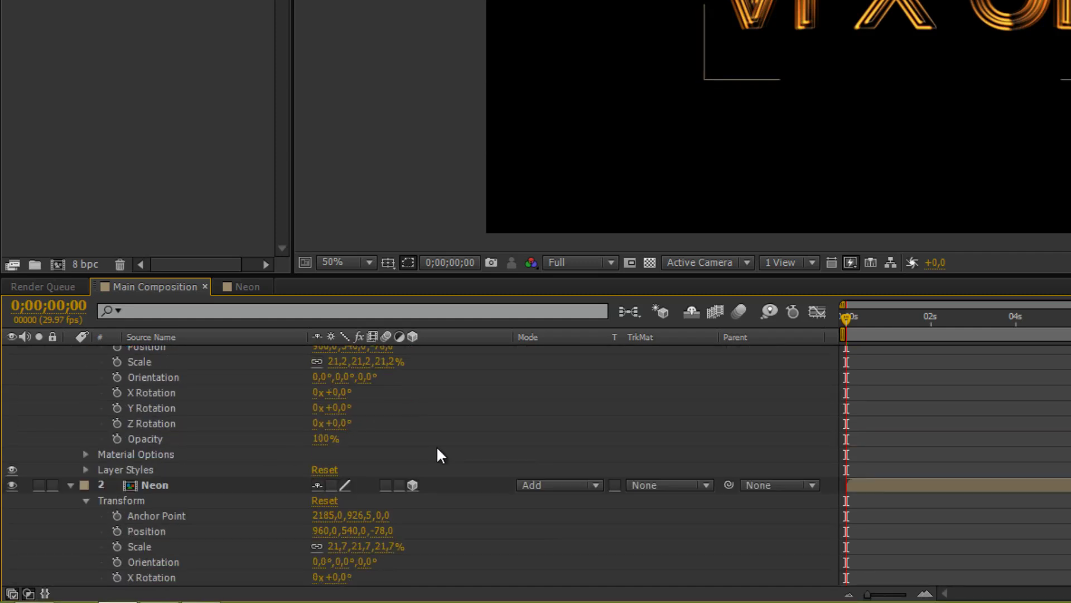
scroll(437, 448, up, 1)
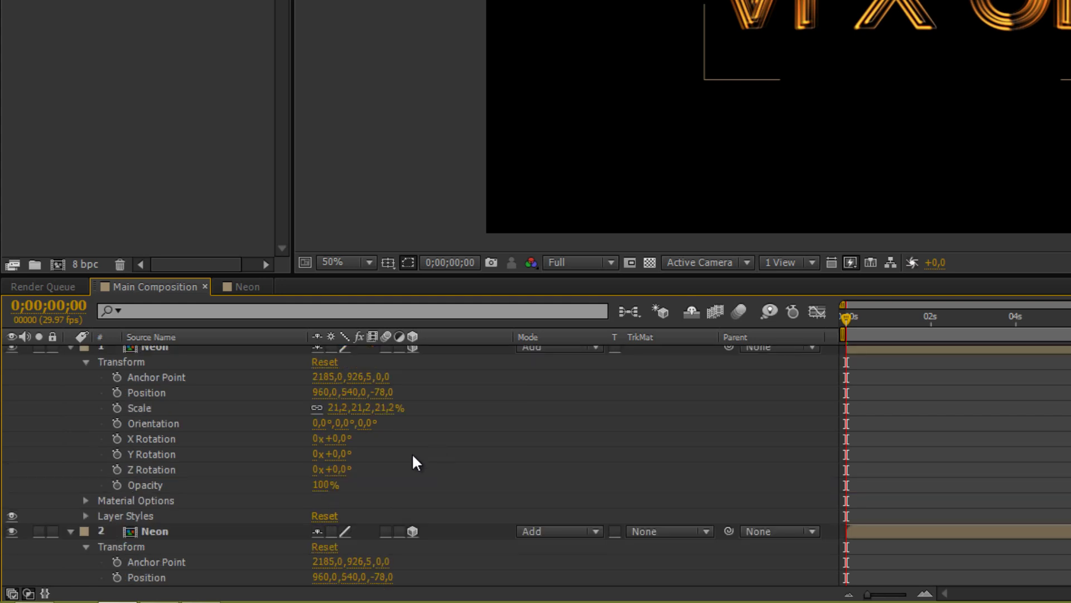
click(391, 410)
text(22,1)
key(Return)
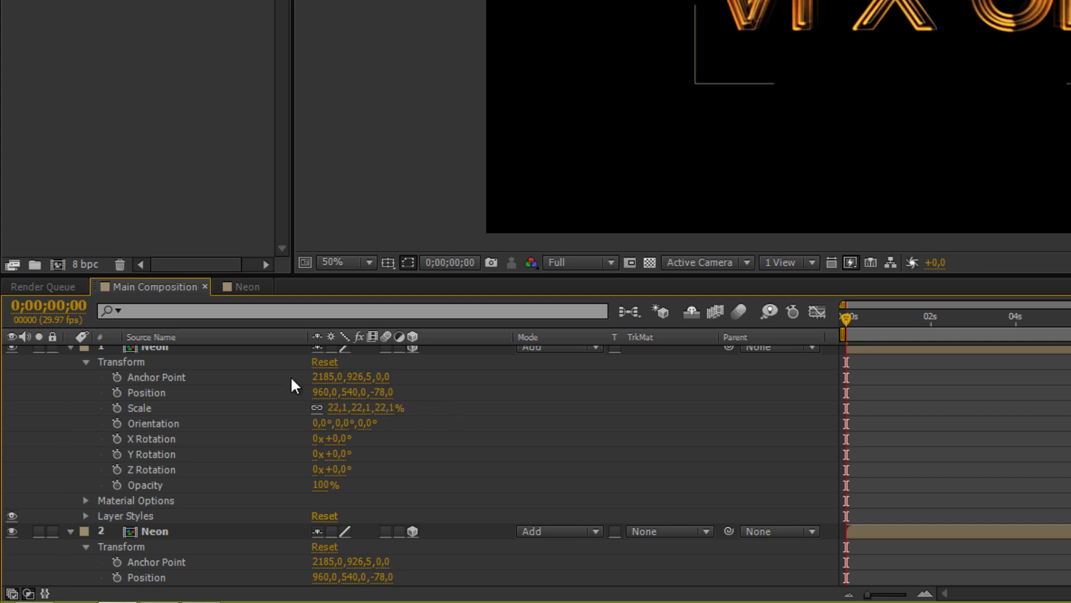
click(71, 347)
click(70, 368)
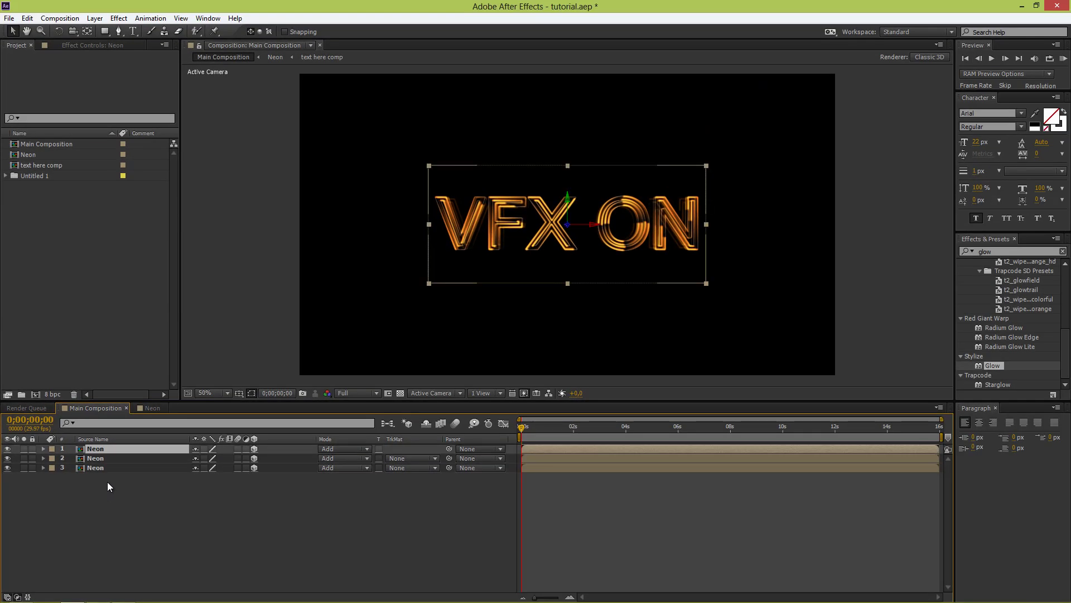
Duplicate the top Neon layer and set the new top copy's scale to 22.3% on all axes.
key(ctrl+d)
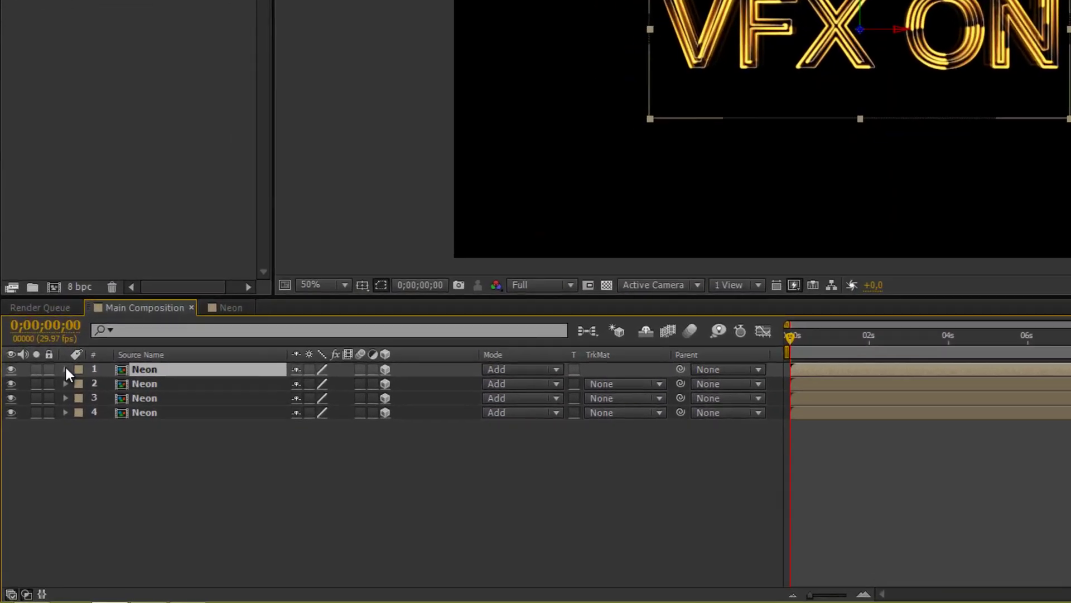
click(66, 369)
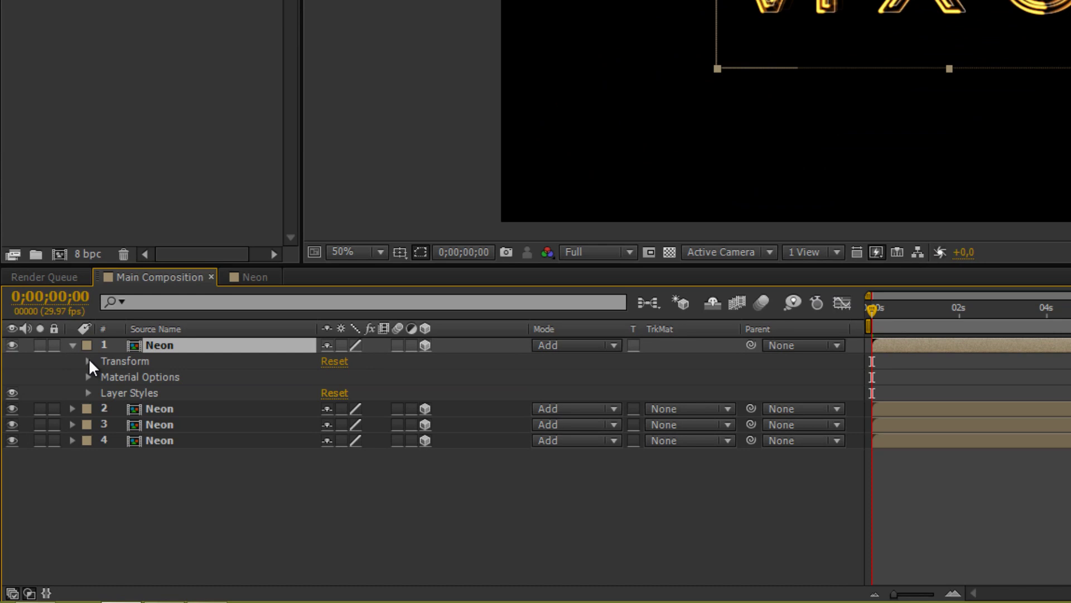
click(89, 360)
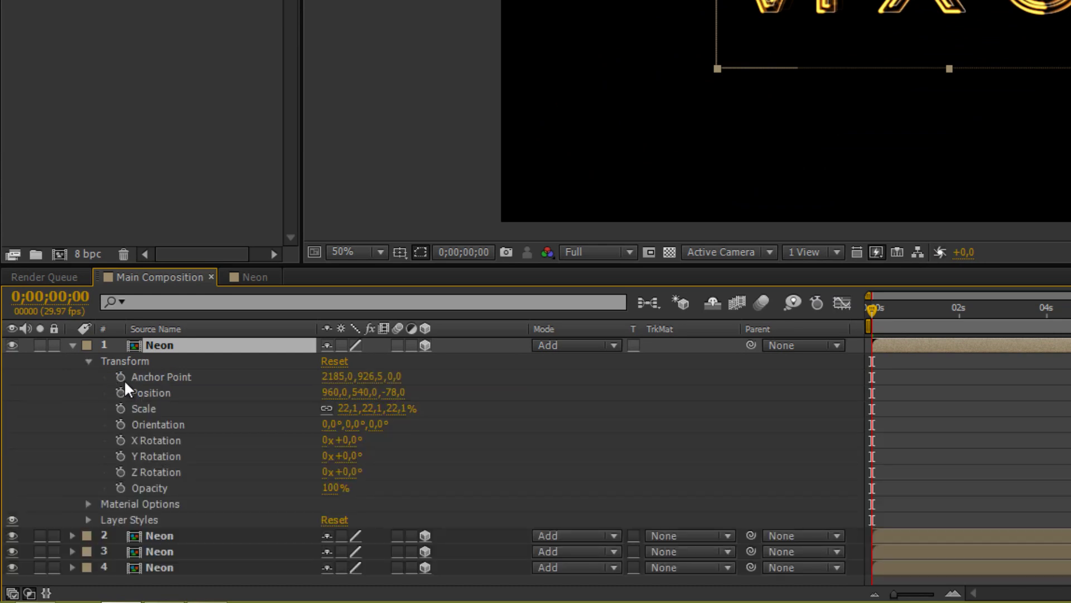
click(403, 409)
text(3)
key(Return)
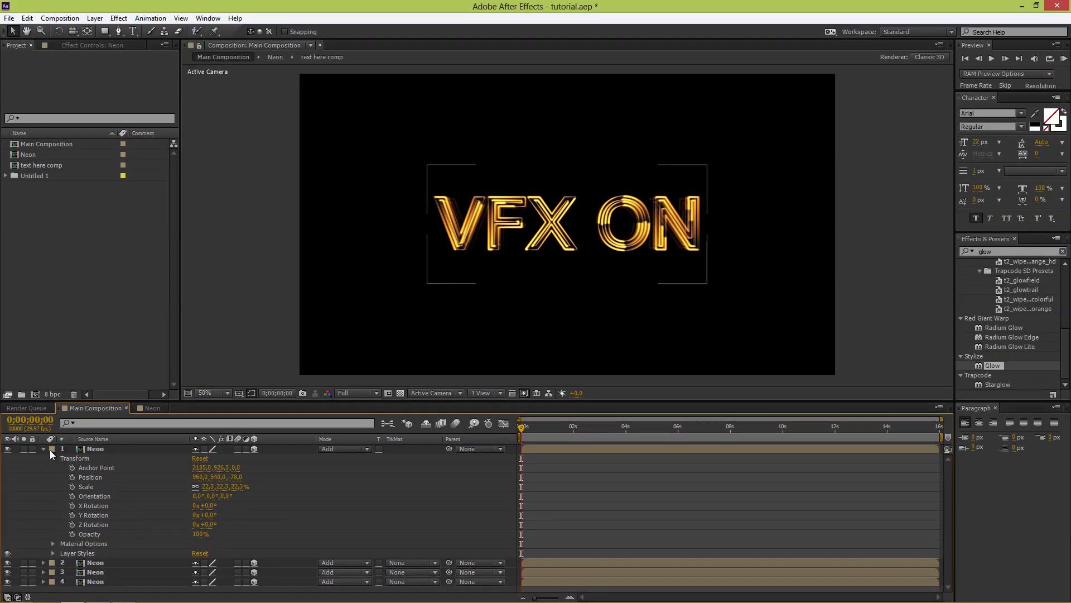
Find the Box Blur effect and apply it to the top Neon layer.
click(78, 419)
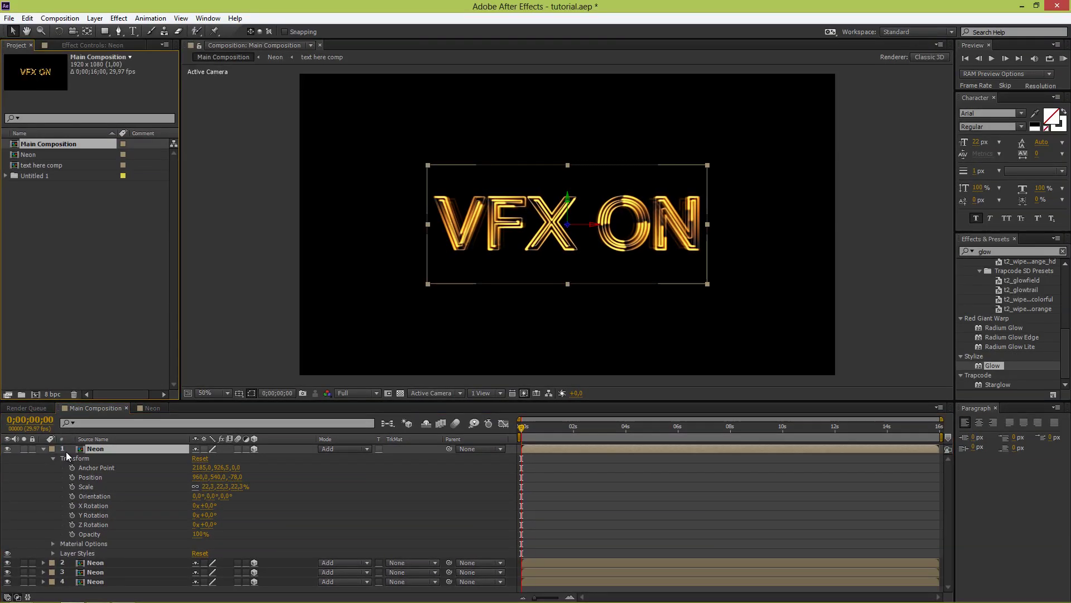
click(995, 364)
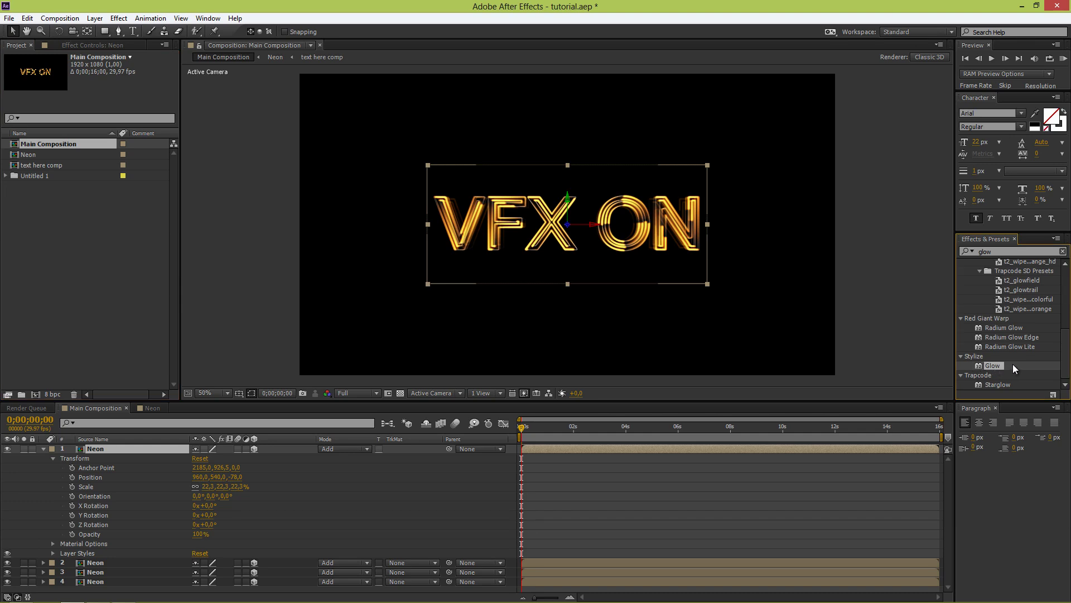
drag(1029, 253, 959, 259)
key(BackSpace)
text(Box blu)
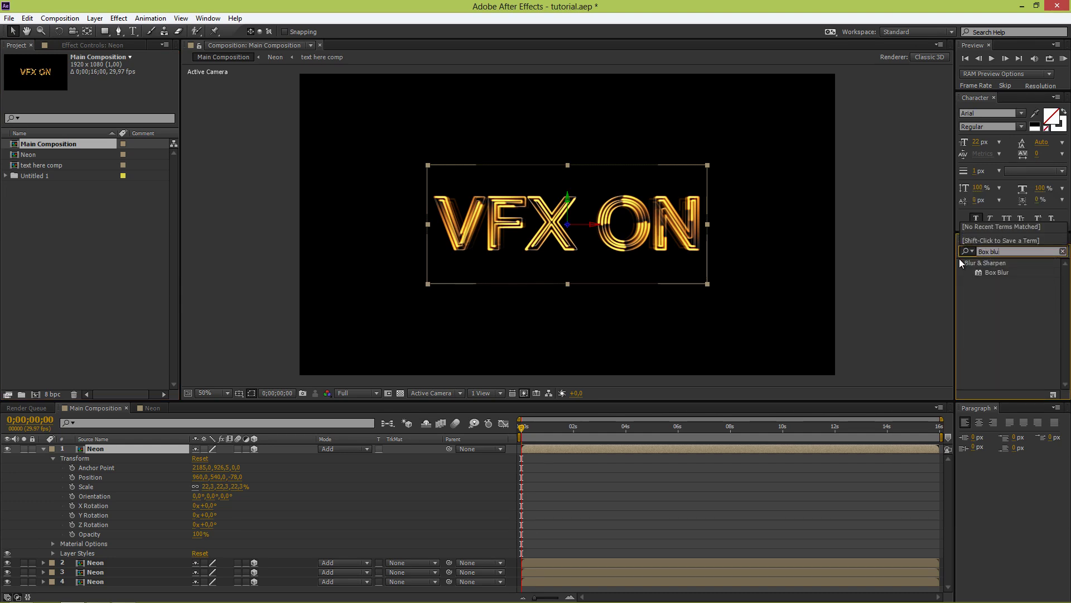
text(r)
click(997, 272)
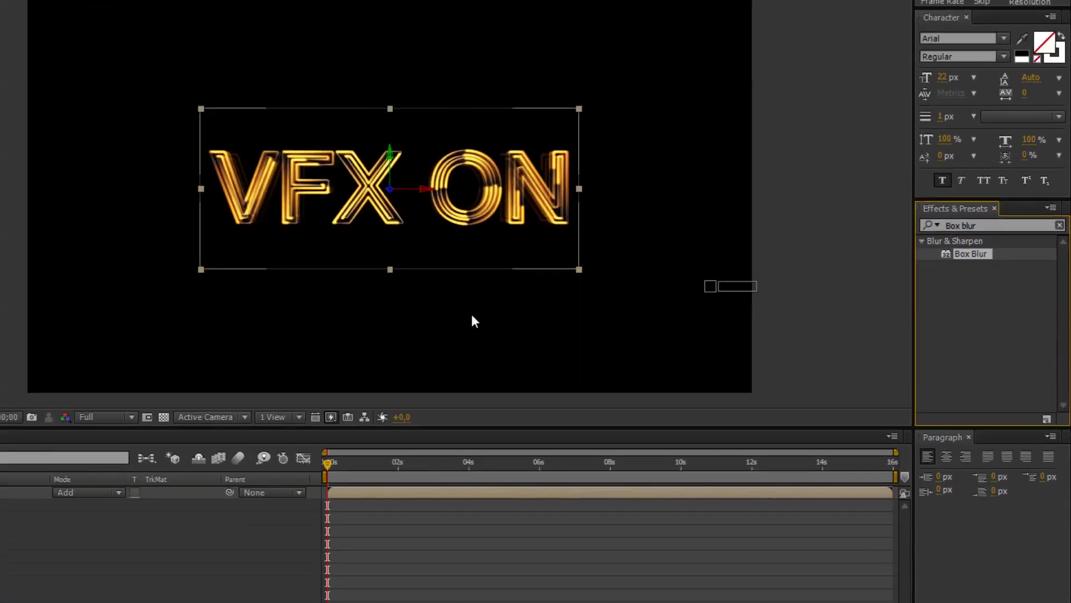
drag(471, 317, 177, 451)
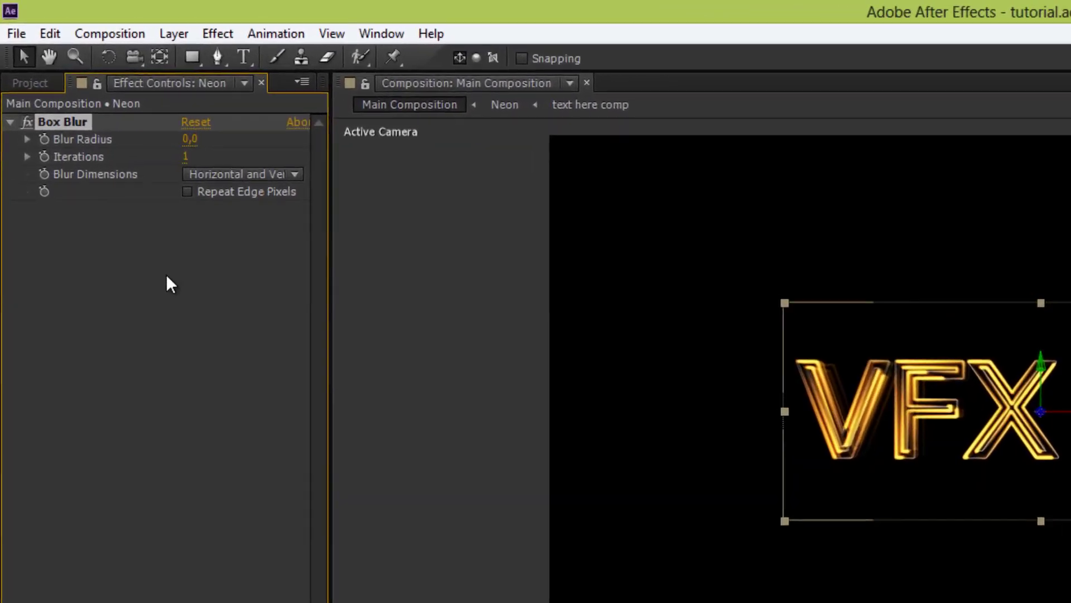
Set the top Neon layer's Box Blur to a blur radius of 30 and 5 iterations, and collapse the layer's properties.
click(198, 147)
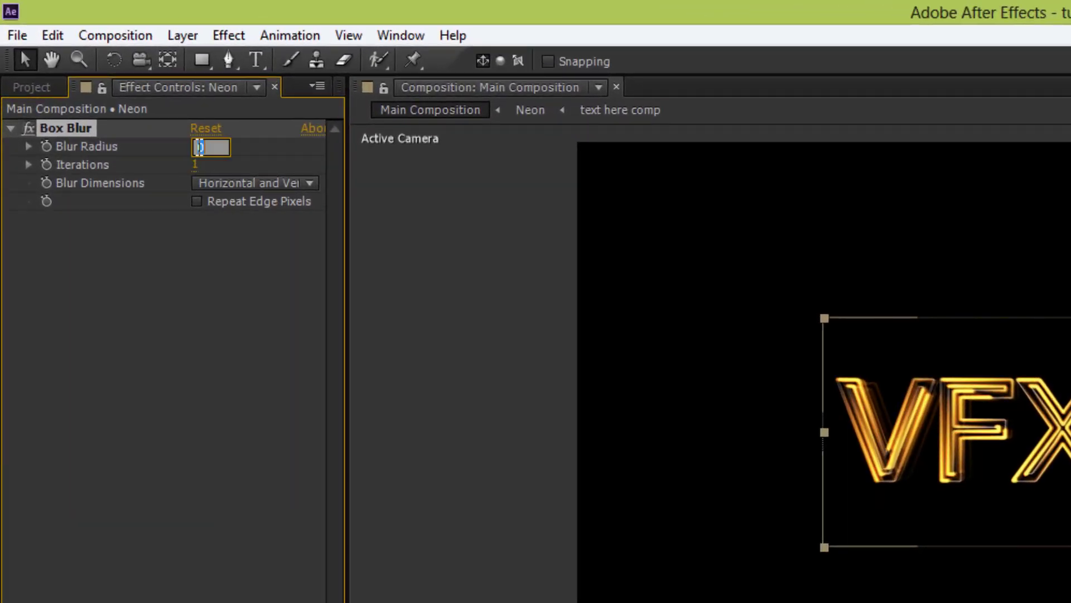
text(30)
click(196, 165)
text(5)
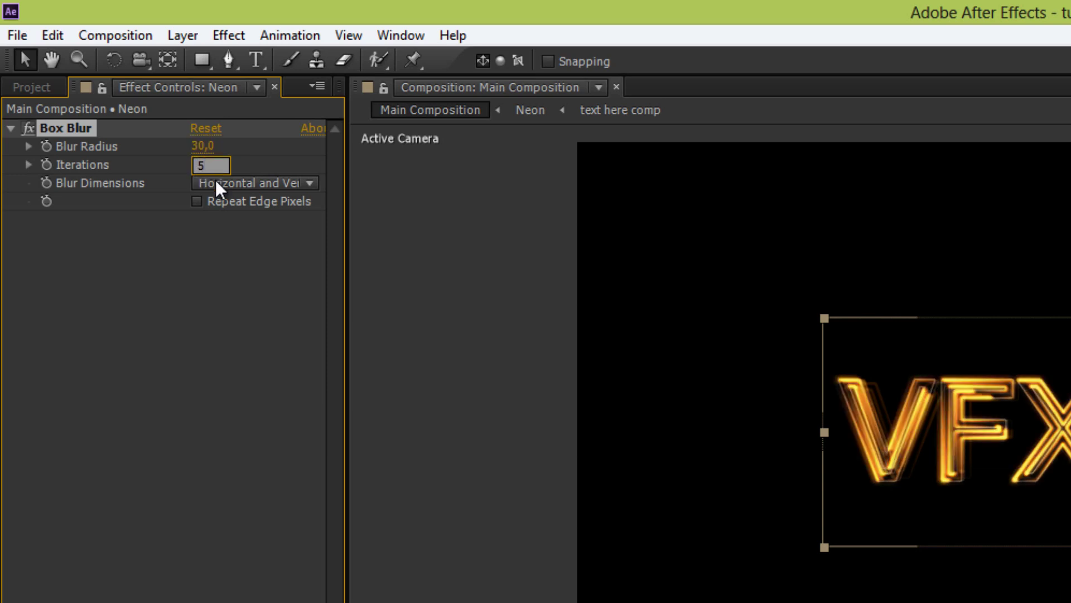
click(252, 308)
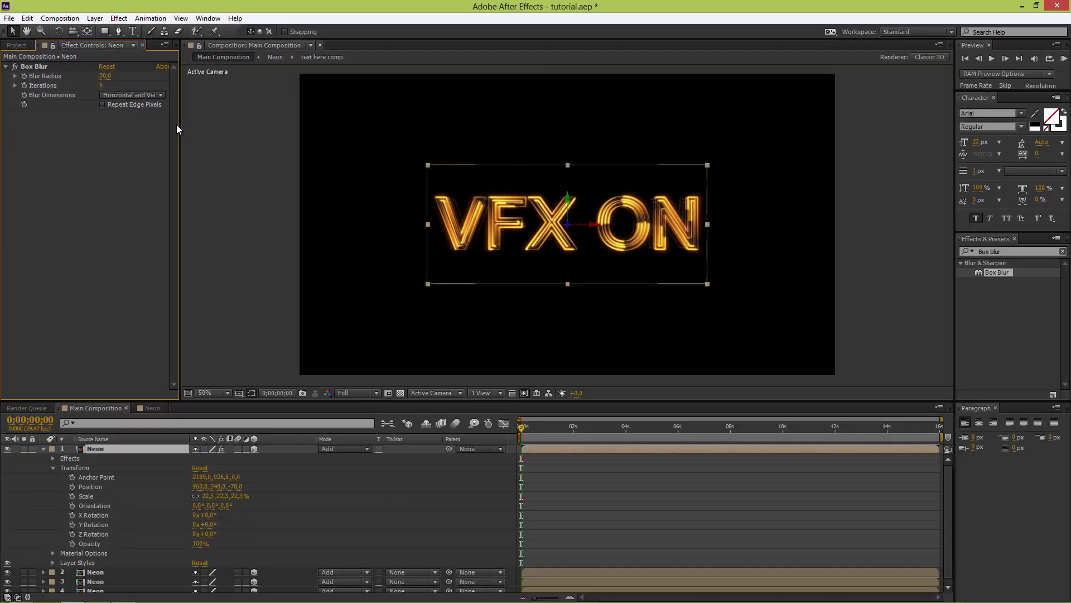
click(279, 234)
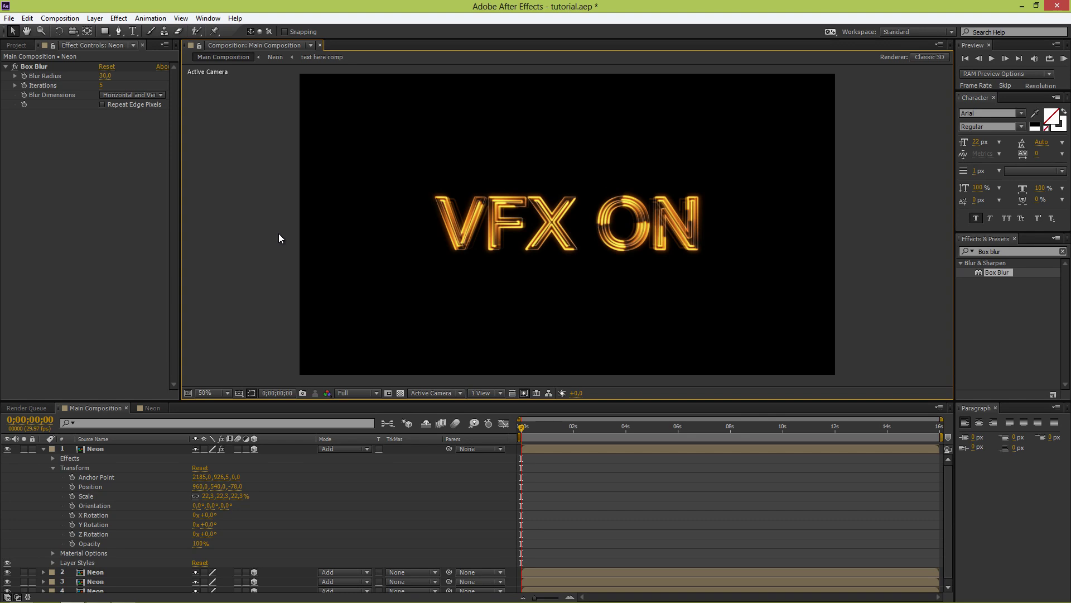
click(43, 448)
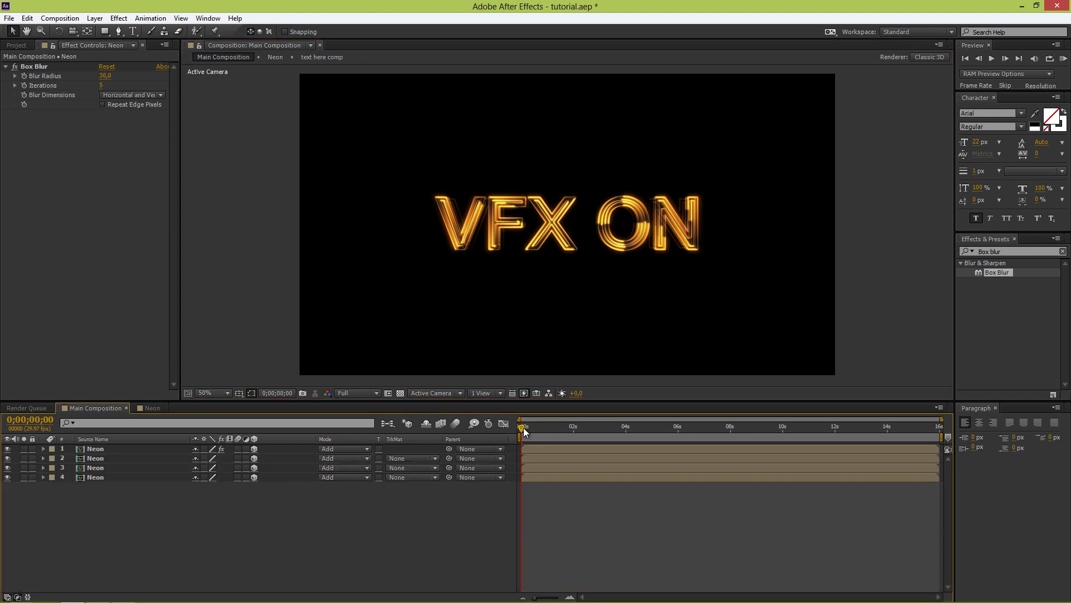
Create a new adjustment layer above the Neon layers in Main Composition.
click(531, 249)
key(ctrl+z)
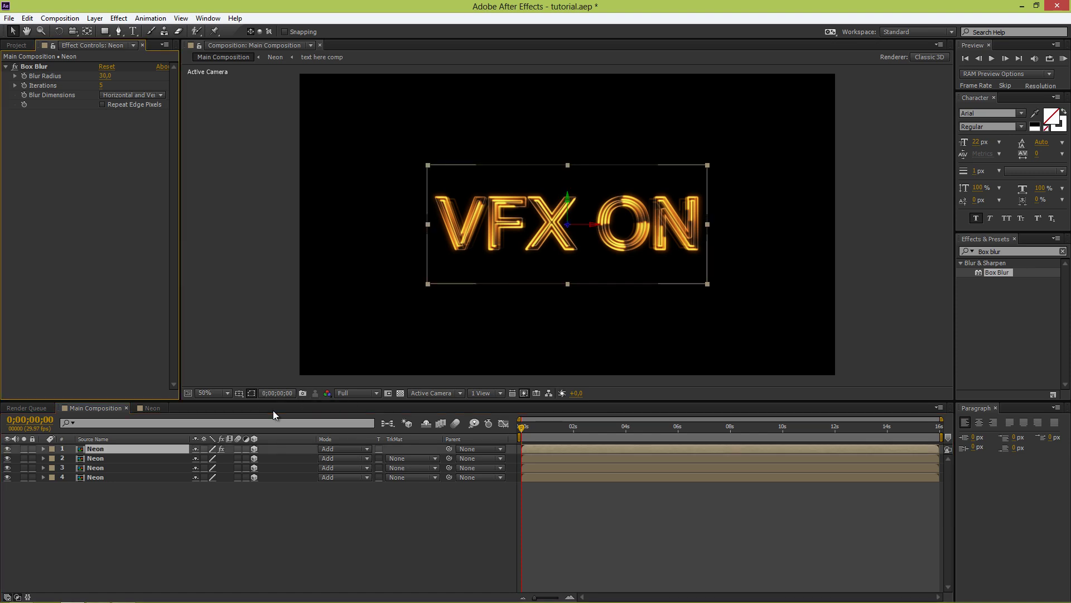
click(95, 19)
mouse_move(251, 31)
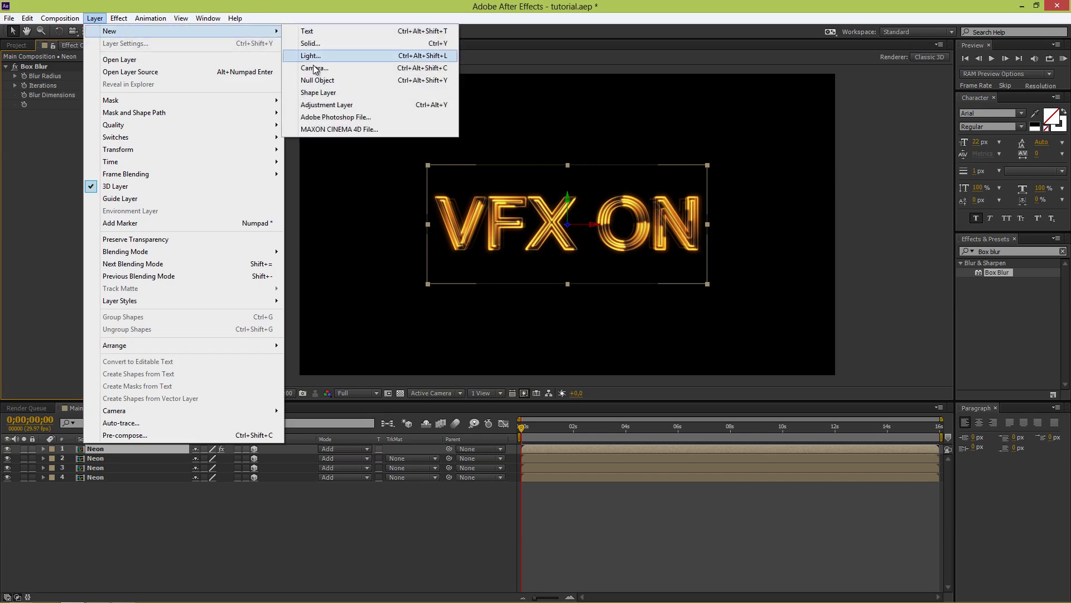
click(342, 109)
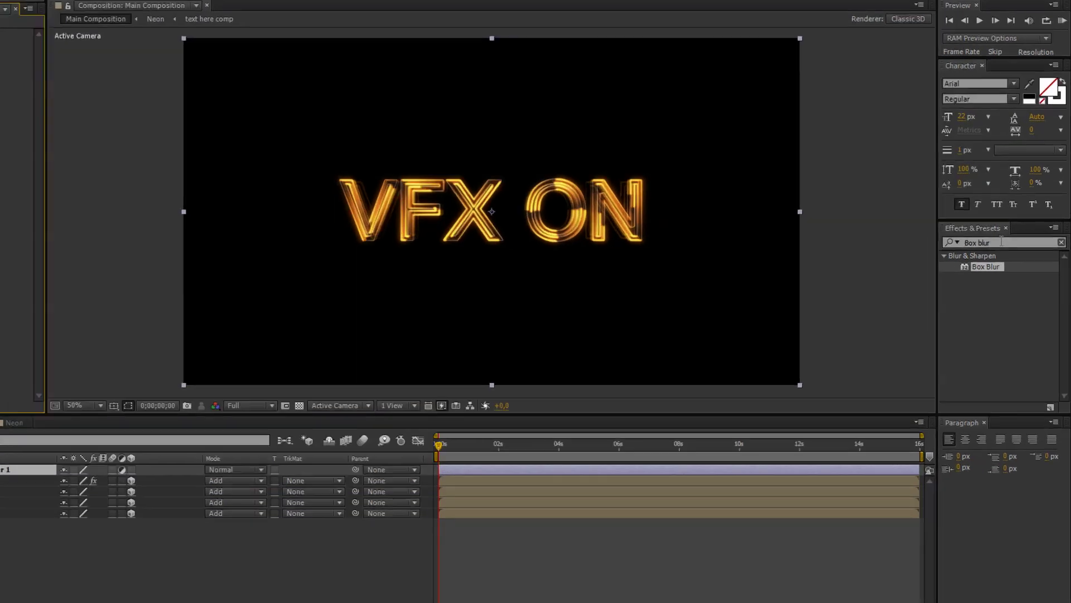
Find the Stylize Glow effect and apply it to the adjustment layer.
drag(1006, 252, 949, 252)
text(glow)
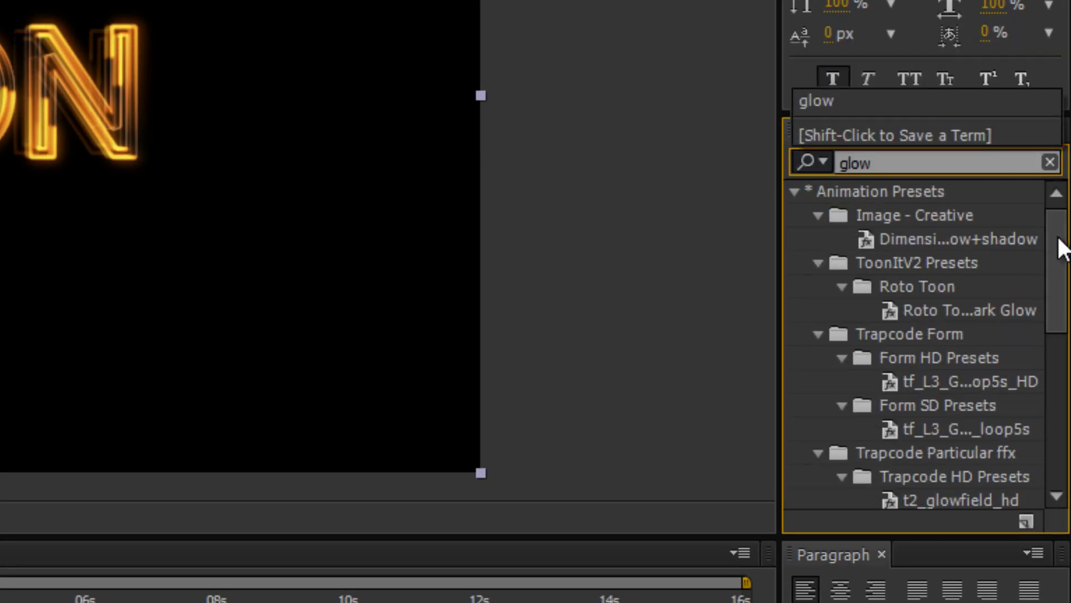
drag(1059, 239, 1030, 469)
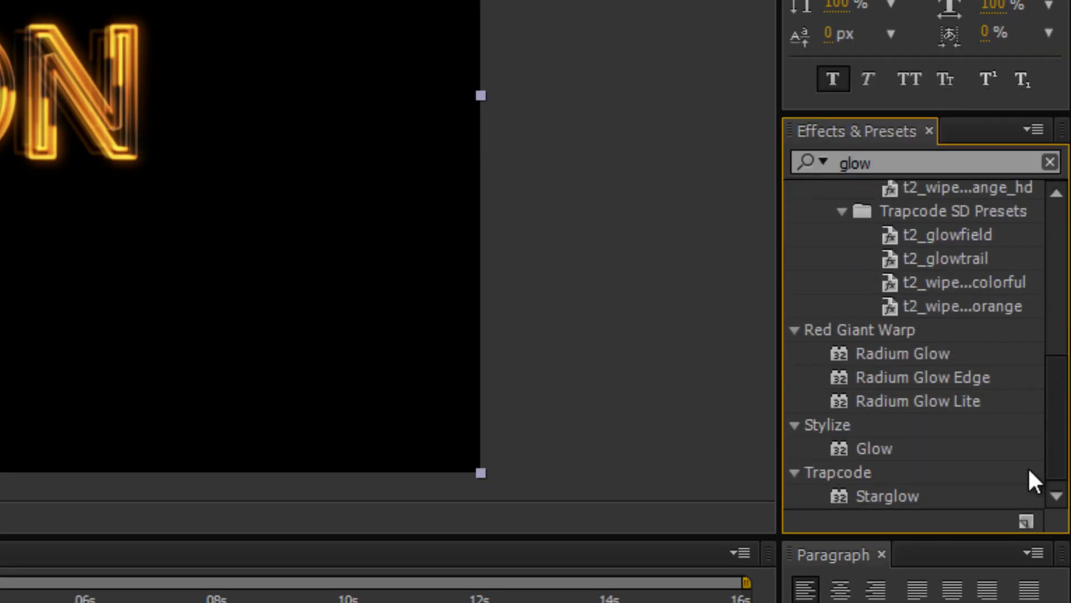
click(877, 449)
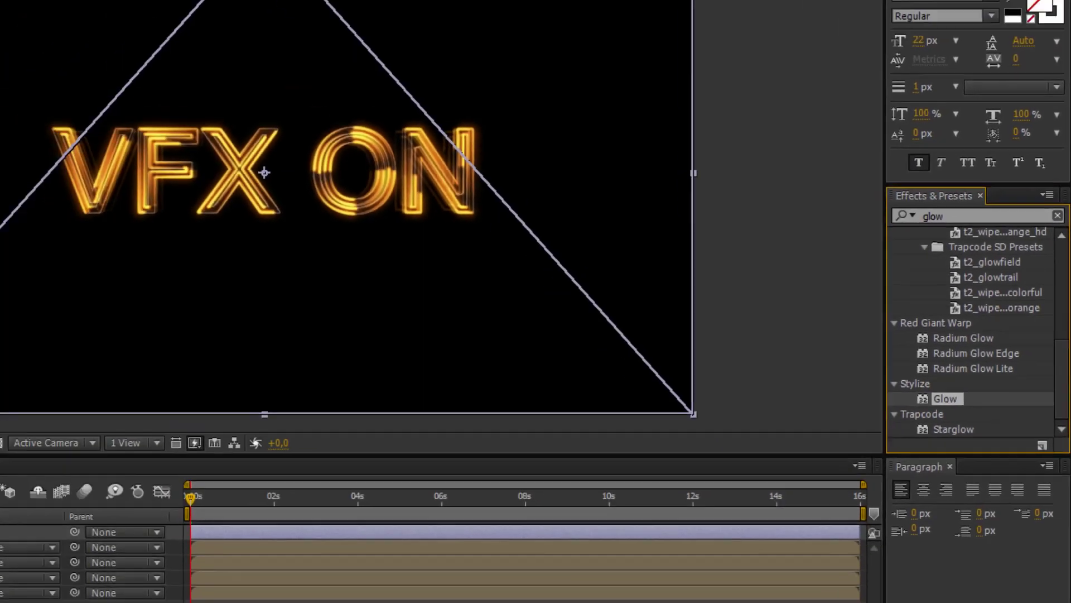
drag(944, 398, 117, 197)
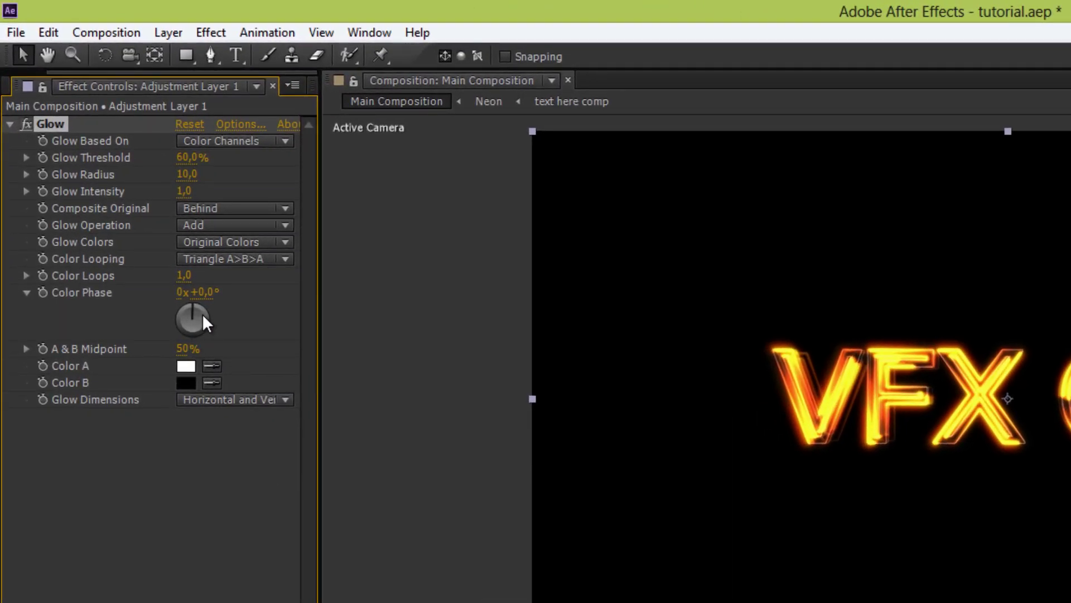
Set the adjustment layer's Glow threshold to 83.9%, radius to 55 and intensity to 2.
click(190, 158)
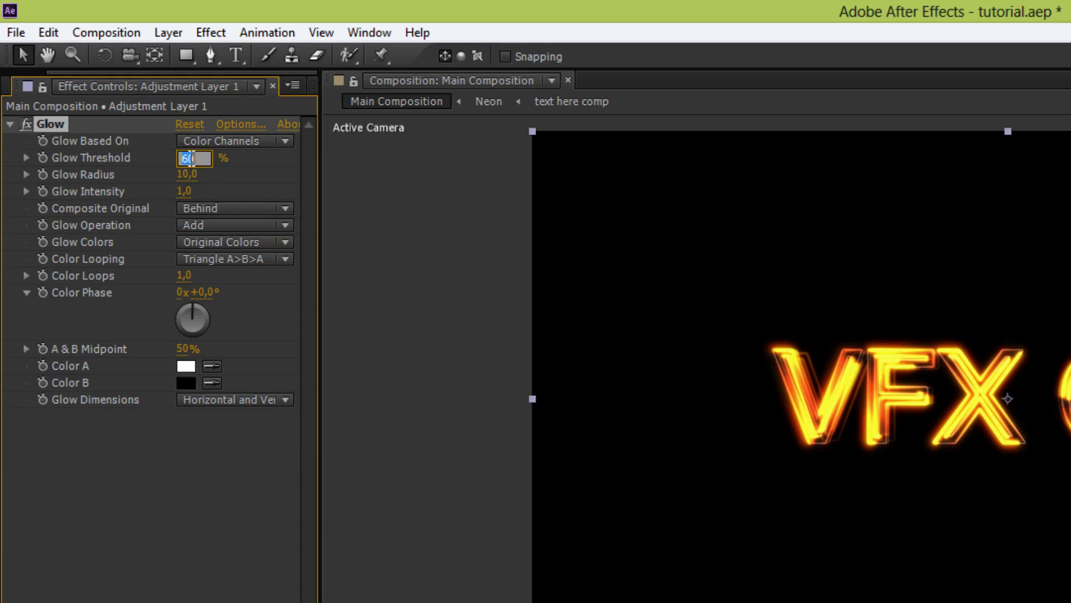
text(83,9)
click(187, 175)
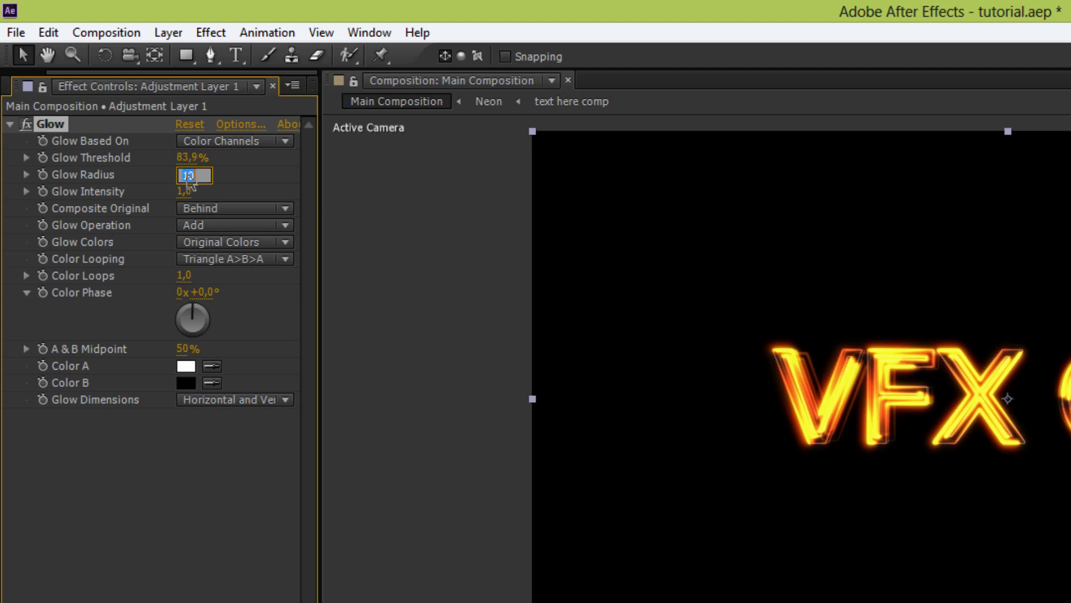
text(55)
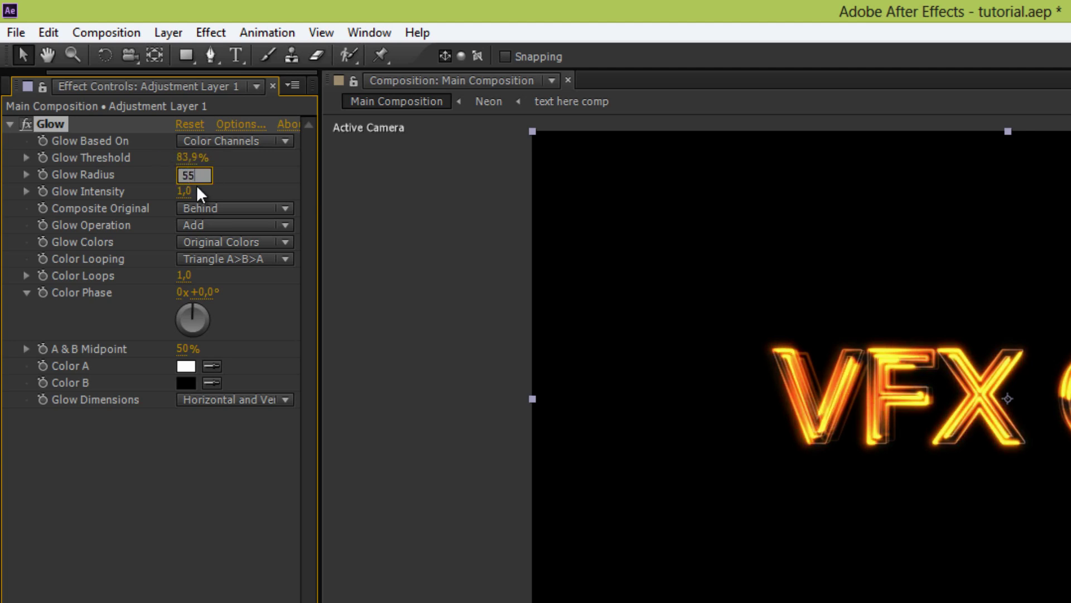
click(186, 192)
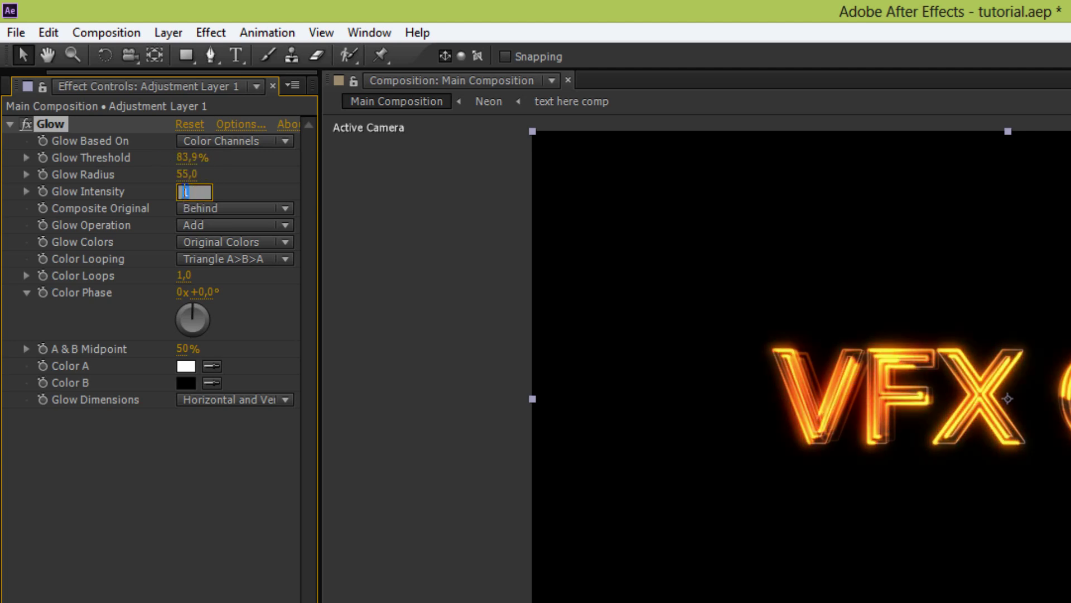
text(2)
Set the Glow's Composite Original option to None and its Glow Dimensions to Horizontal.
click(218, 212)
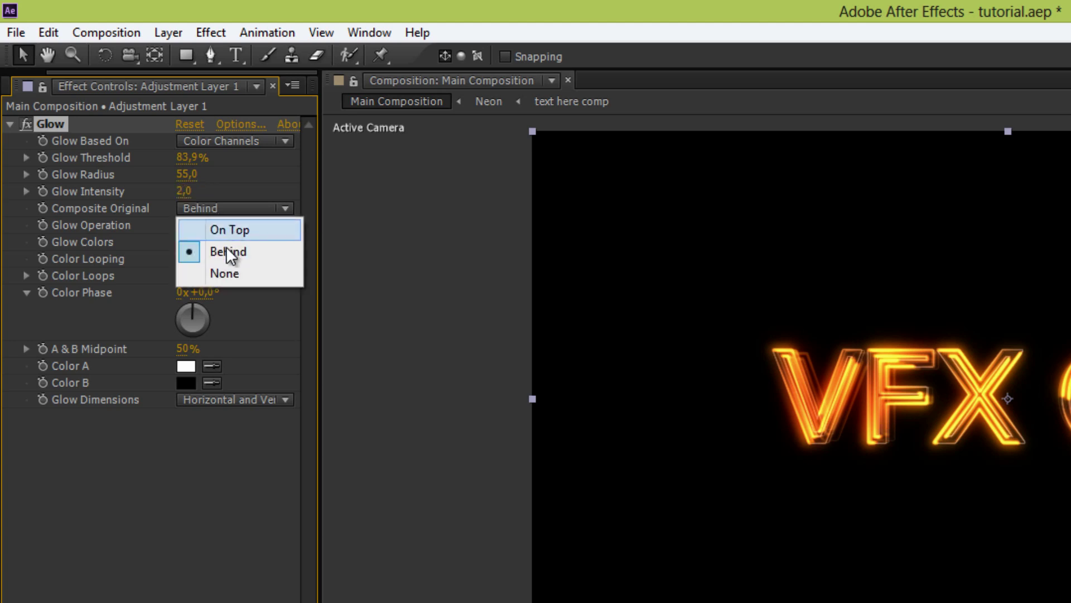
click(222, 274)
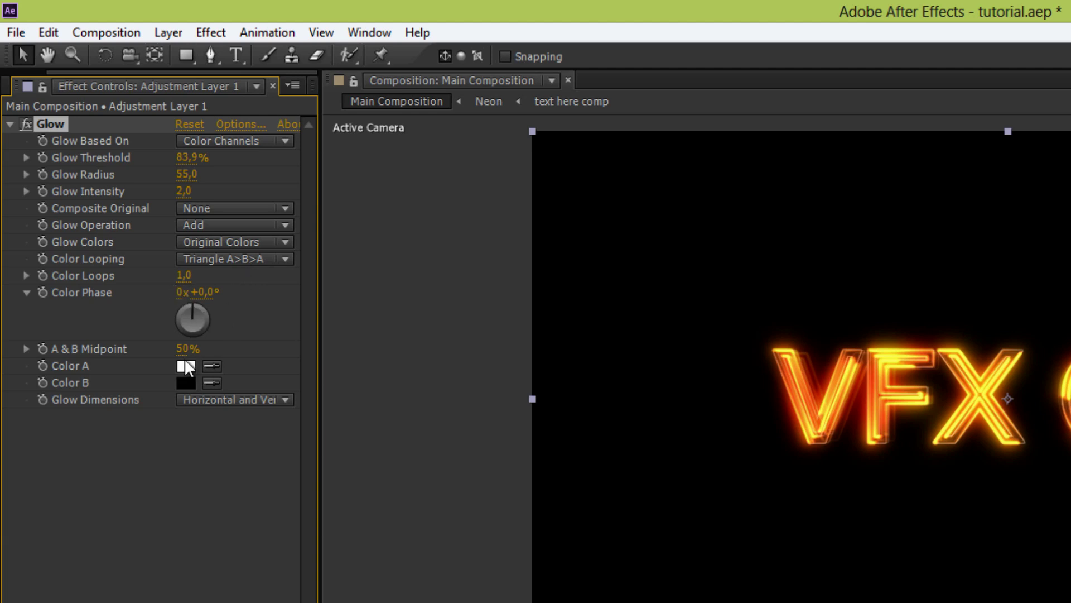
click(239, 398)
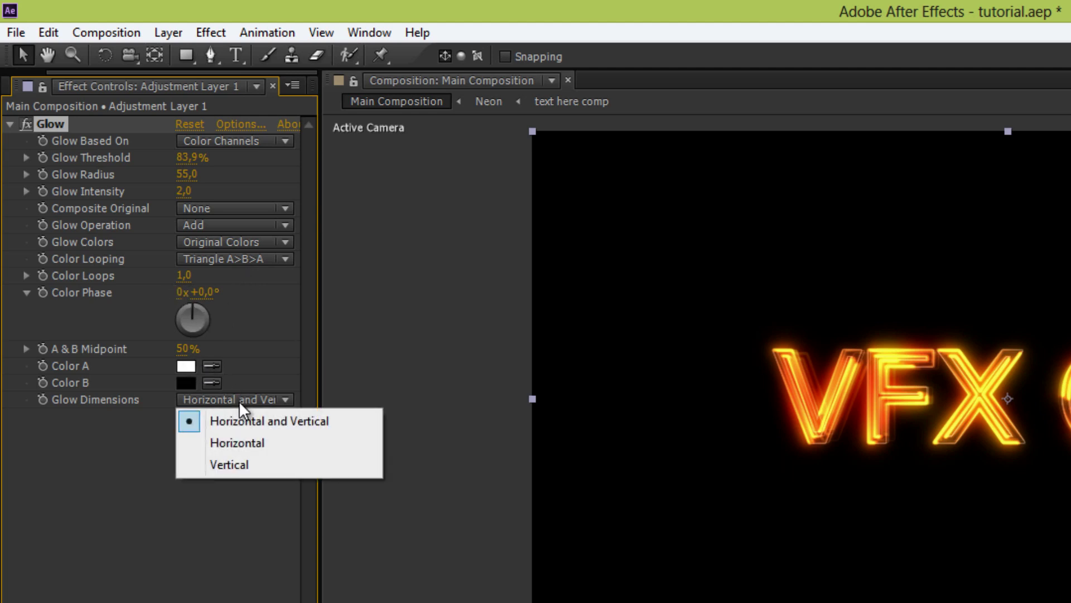
click(237, 438)
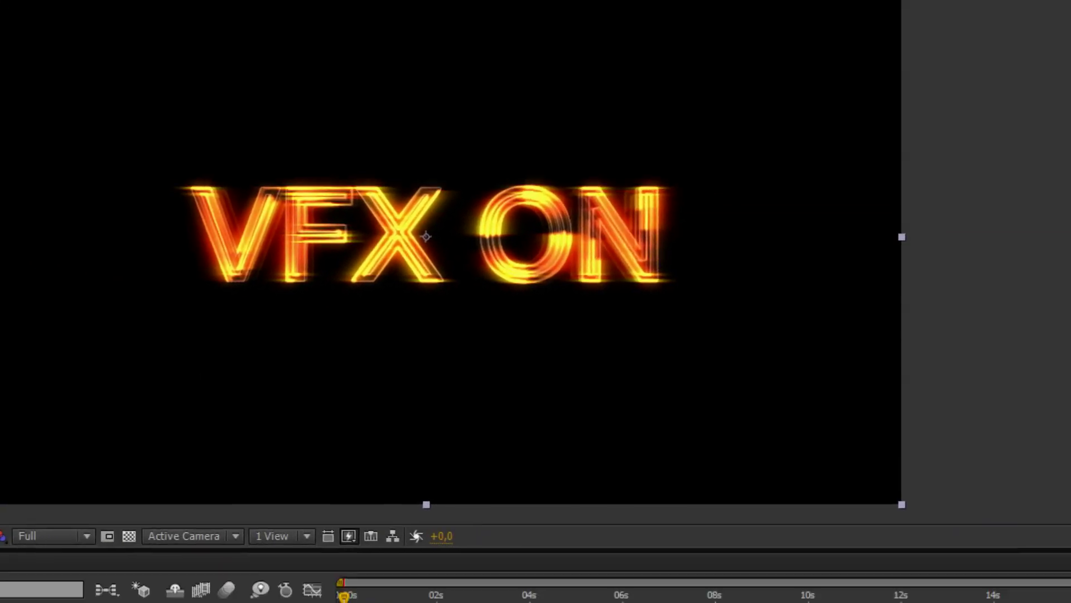
Apply the Tritone effect to the adjustment layer and set its Midtones color to vivid purple.
text(triton)
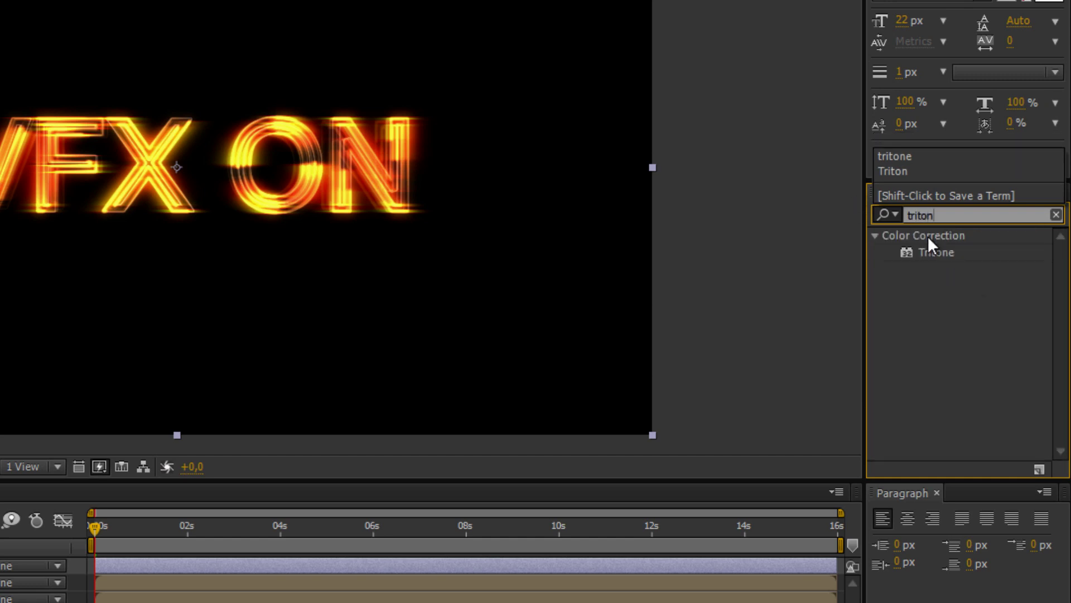
drag(935, 253, 189, 467)
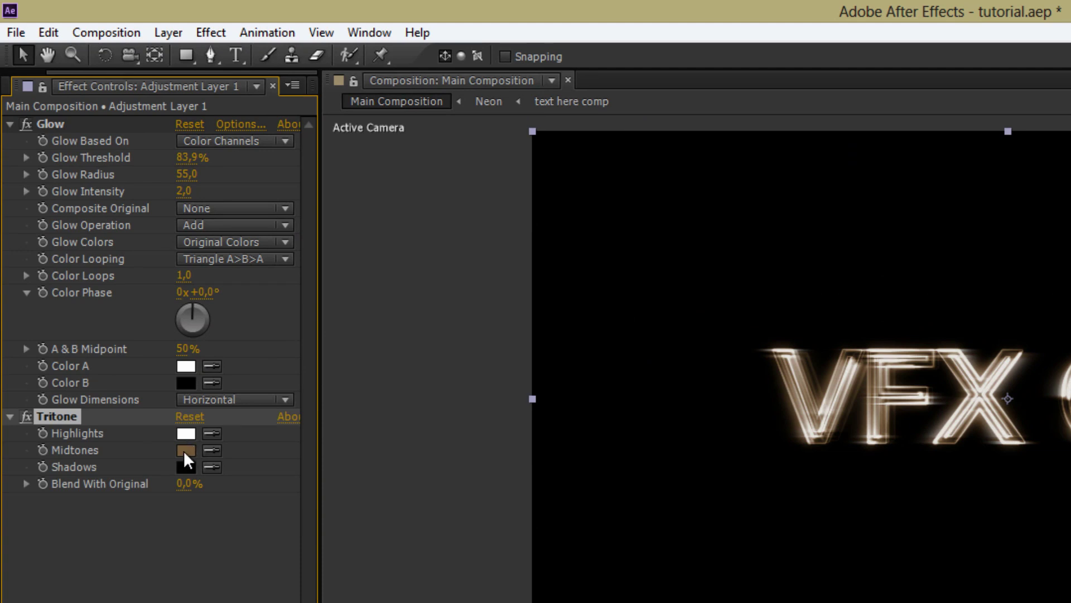
click(185, 450)
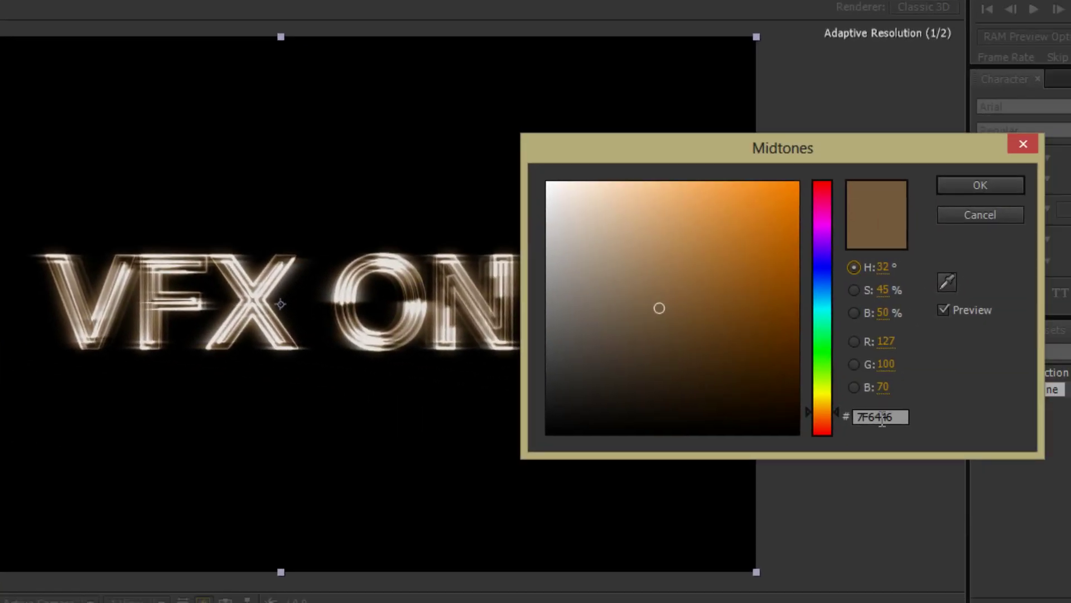
click(862, 417)
right_click(868, 422)
click(916, 507)
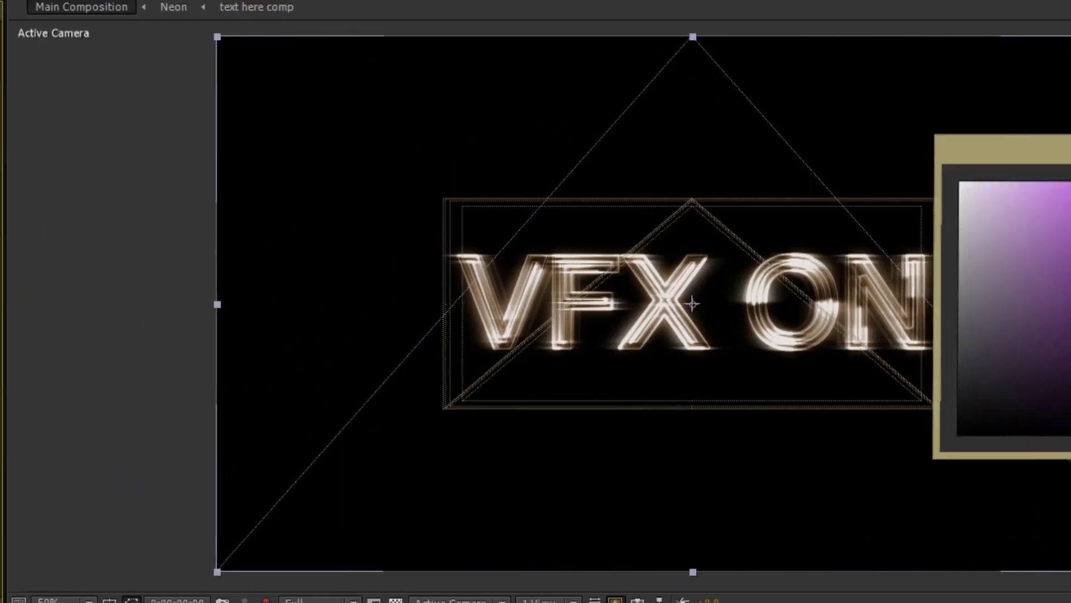
click(1028, 185)
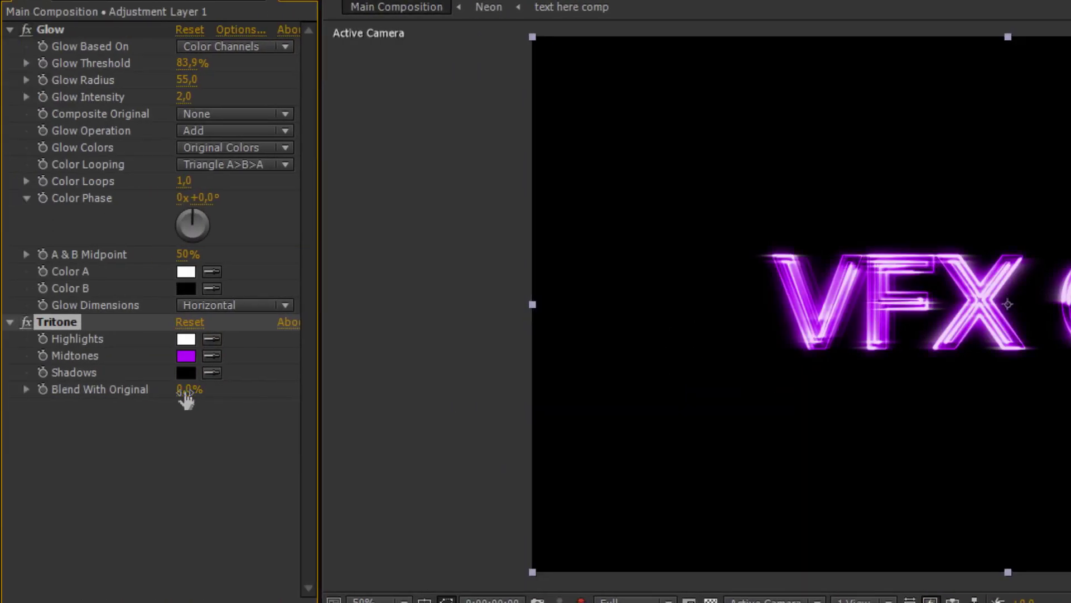
Set the adjustment layer's Tritone Blend With Original to 90% and its Glow Colors to A & B Colors.
click(184, 388)
text(90)
key(Return)
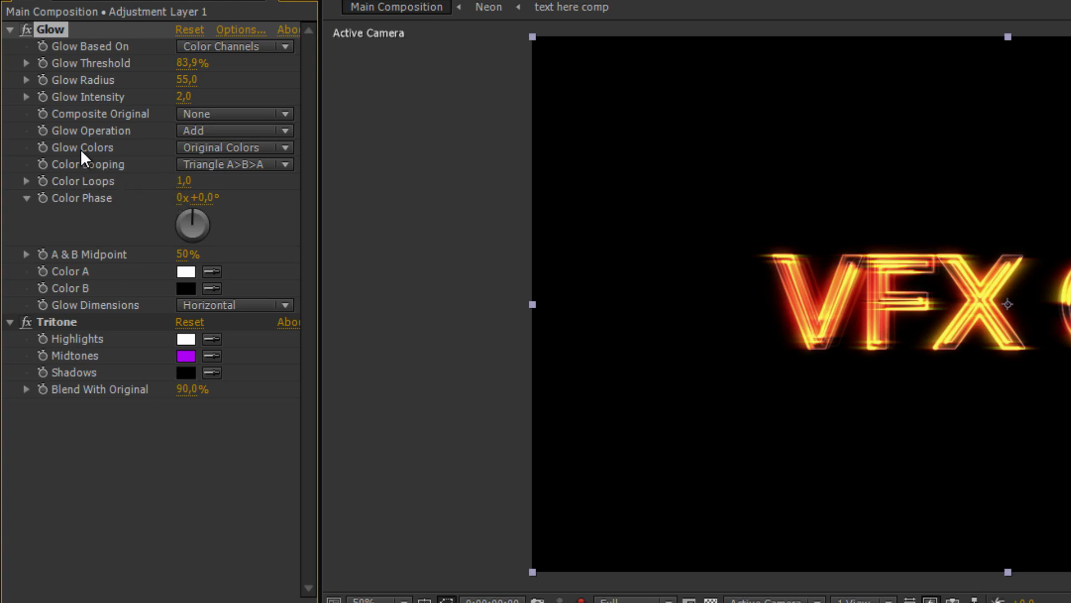
click(187, 148)
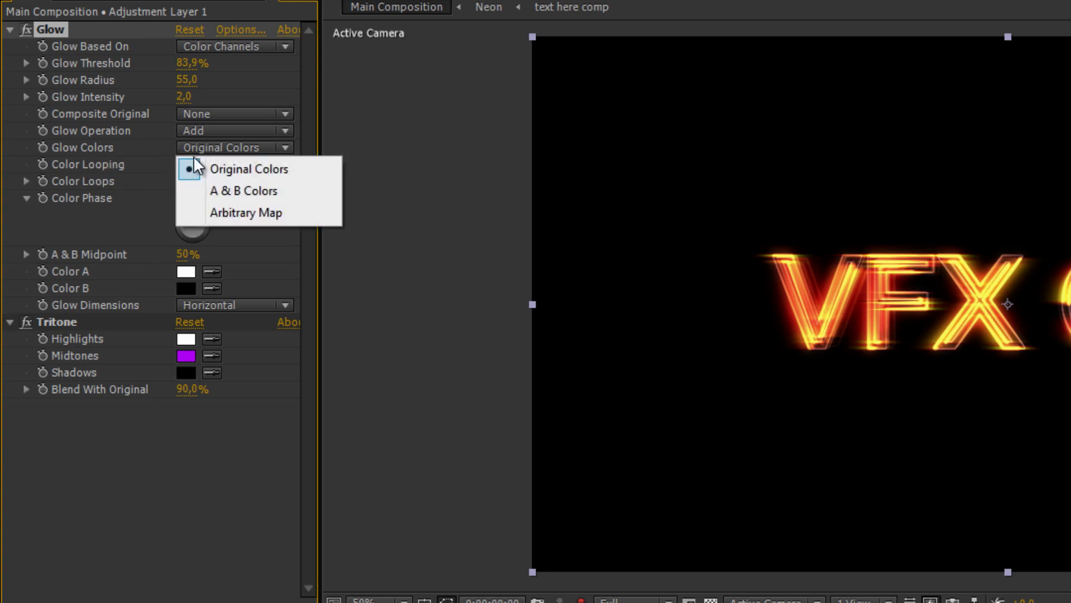
click(206, 189)
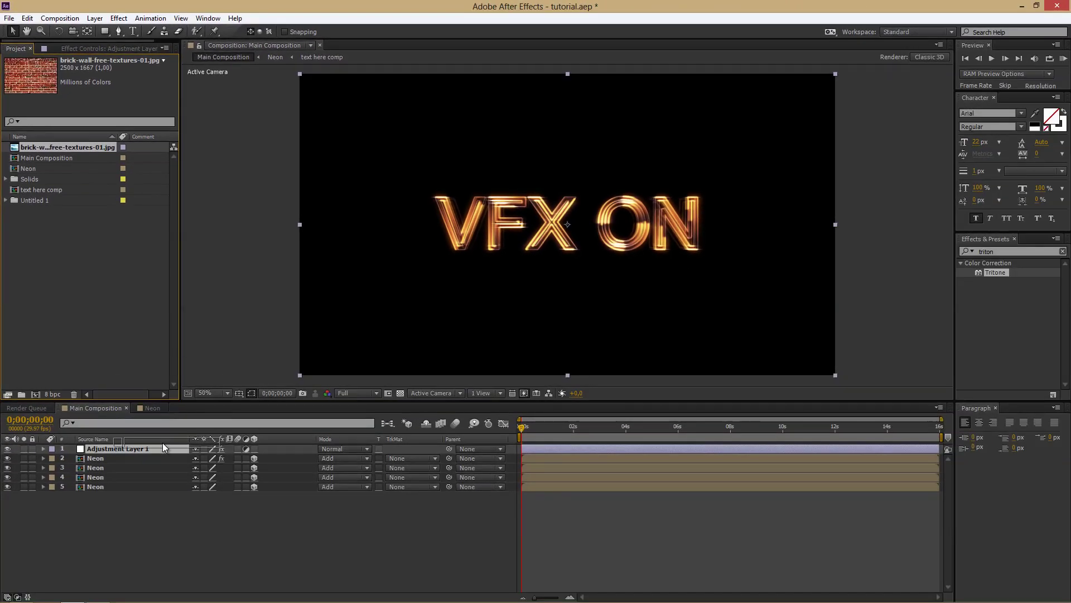
Place brick-wall-free-textures-01.jpg above the adjustment layer in Main Composition as a 3D layer with Add blending.
drag(162, 443, 162, 444)
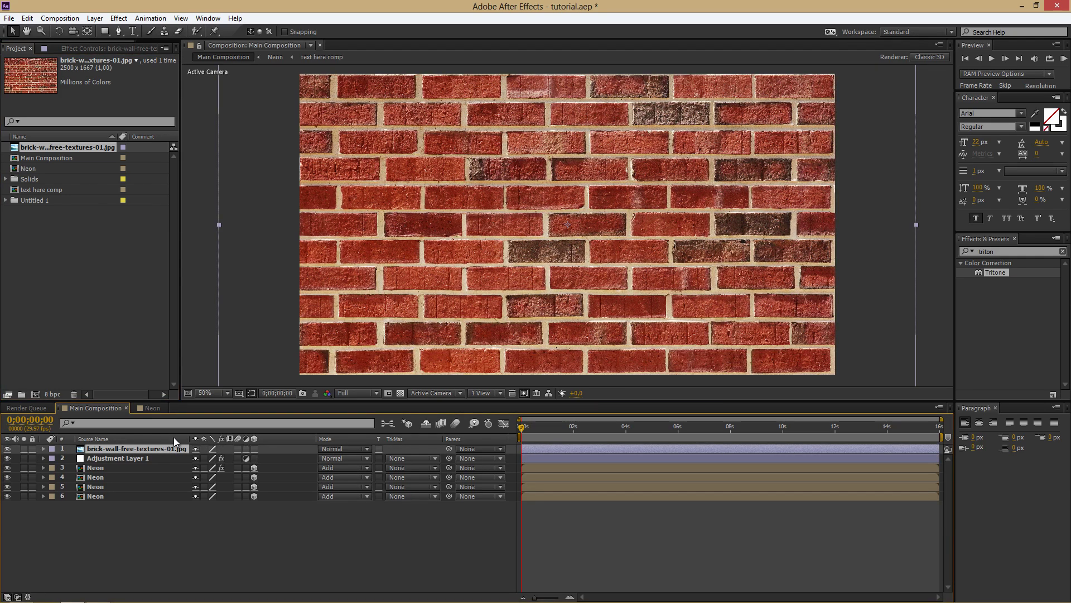
click(321, 449)
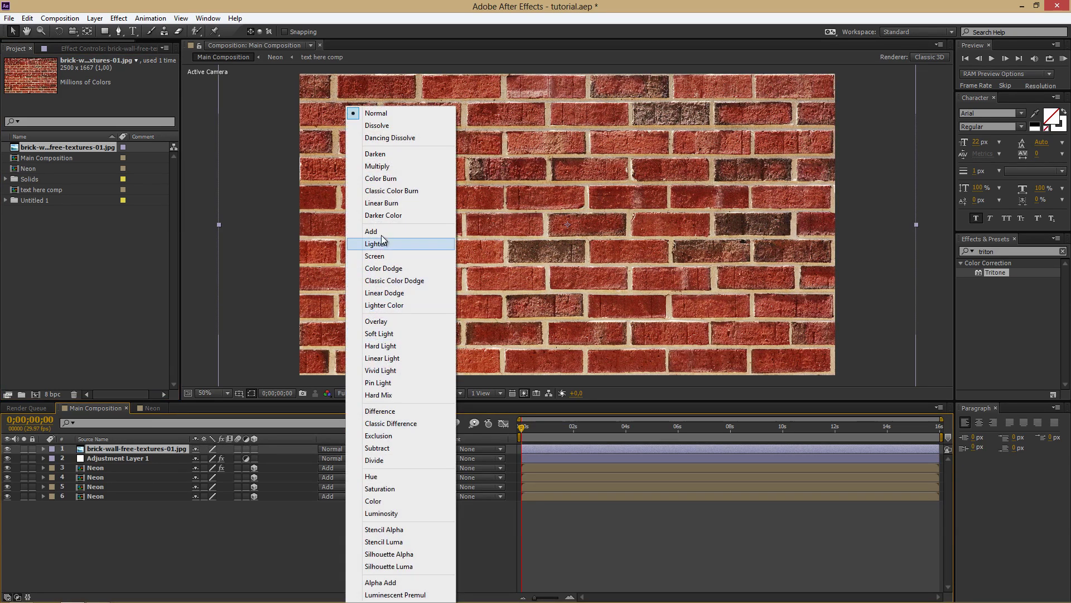
click(371, 231)
click(255, 449)
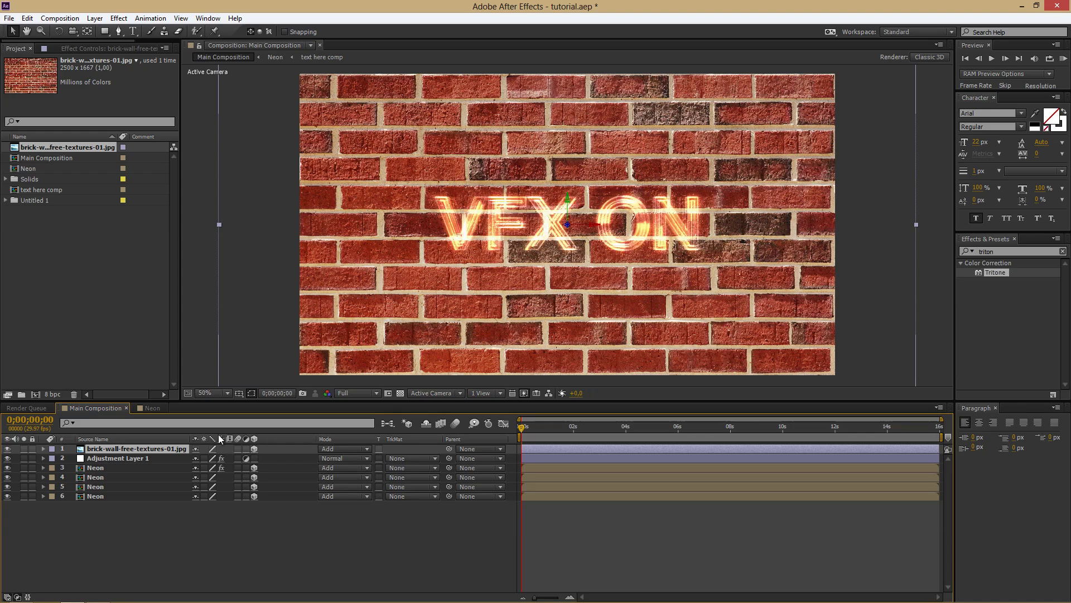
Set the brick wall layer's scale to 79% on all axes and review its Material Options.
click(43, 448)
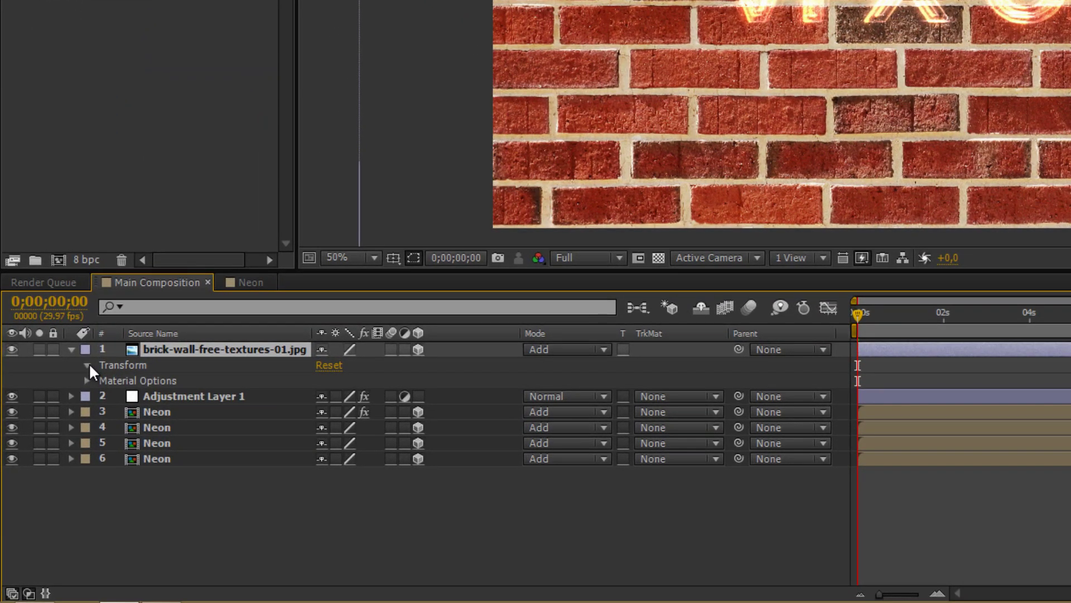
click(82, 380)
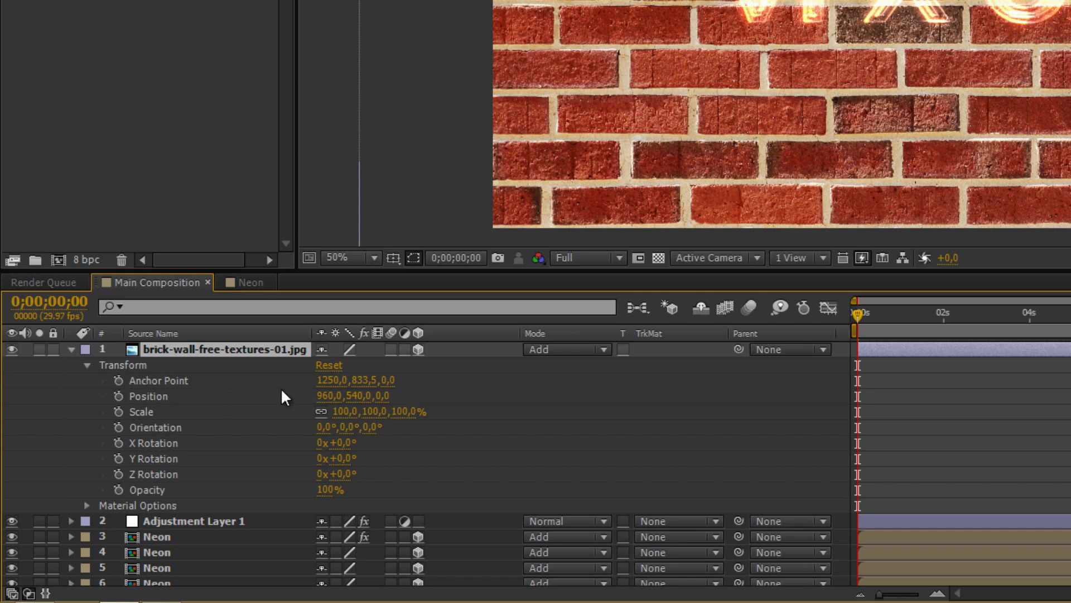
click(347, 413)
text(79)
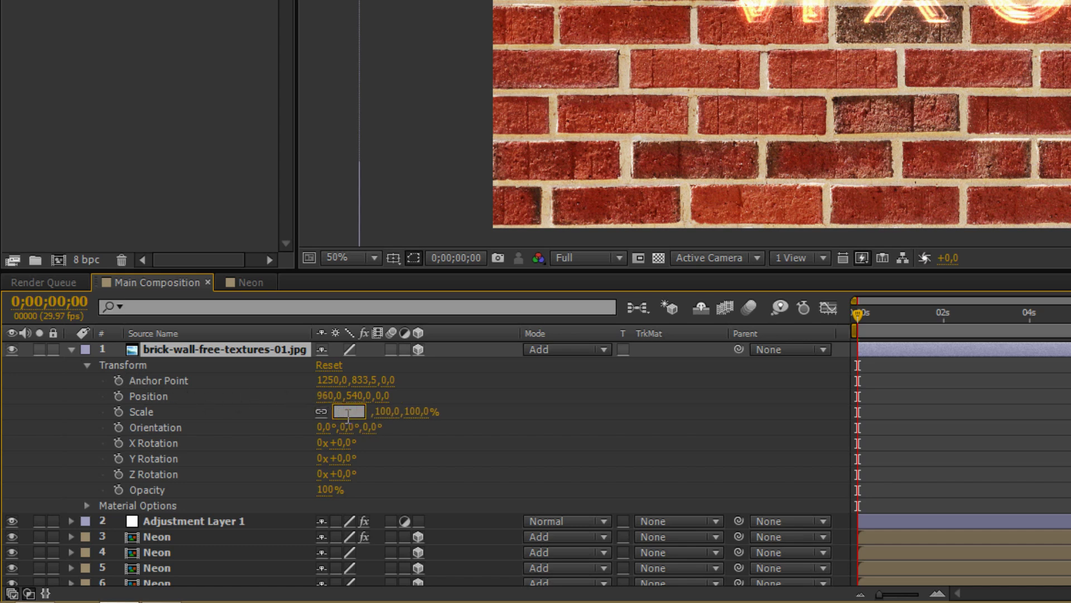
click(413, 431)
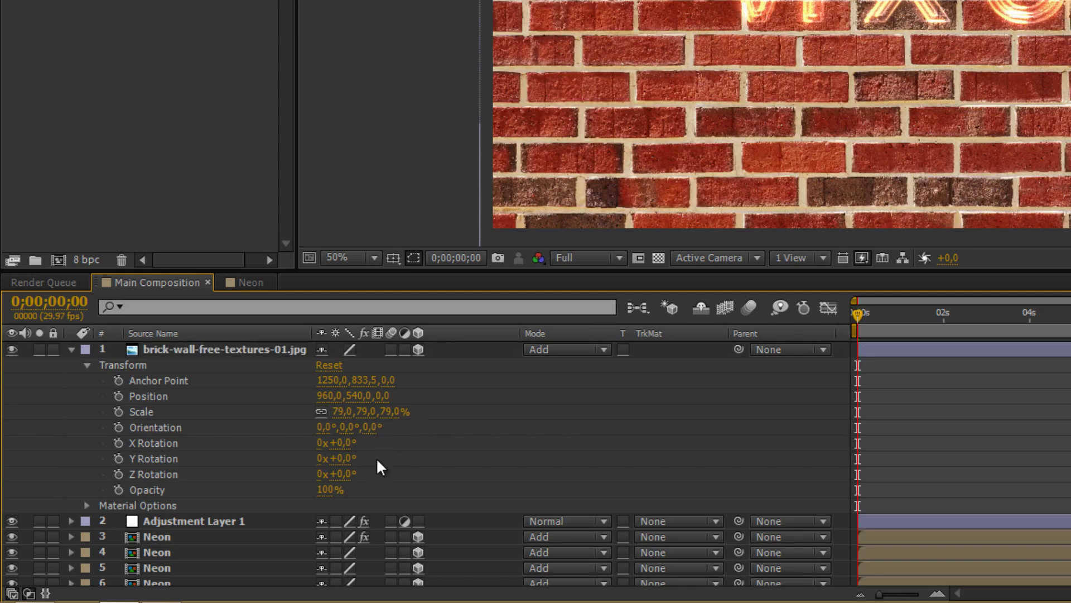
click(87, 505)
scroll(111, 451, down, 4)
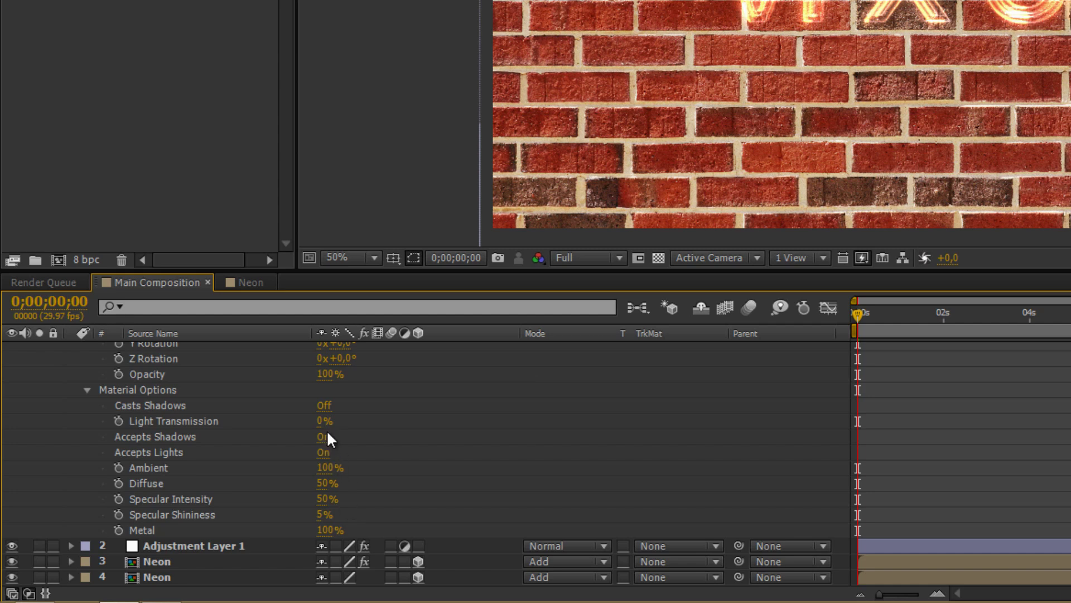
click(87, 390)
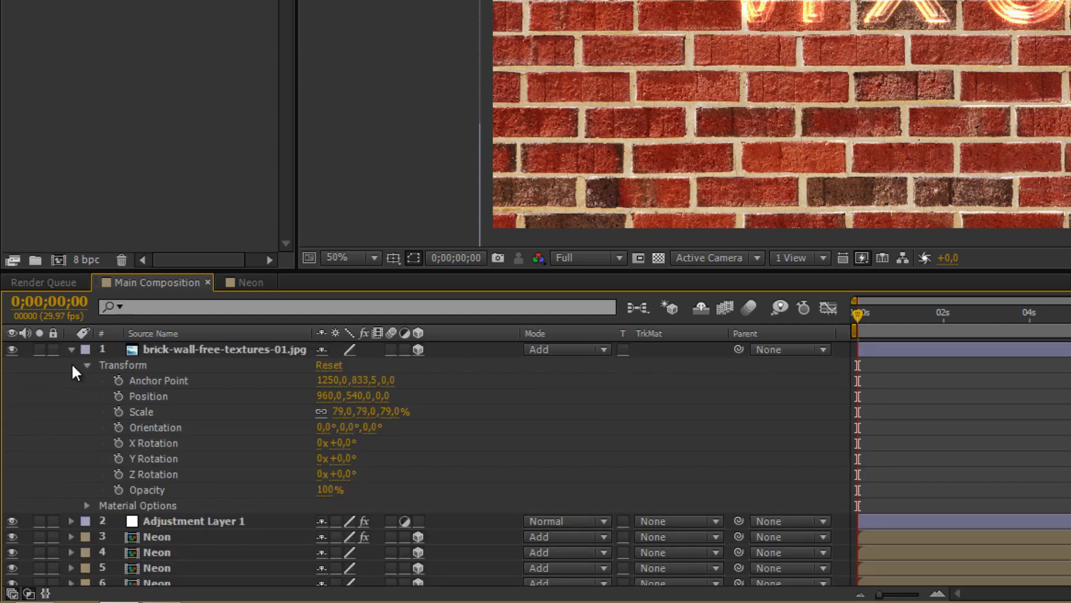
click(87, 365)
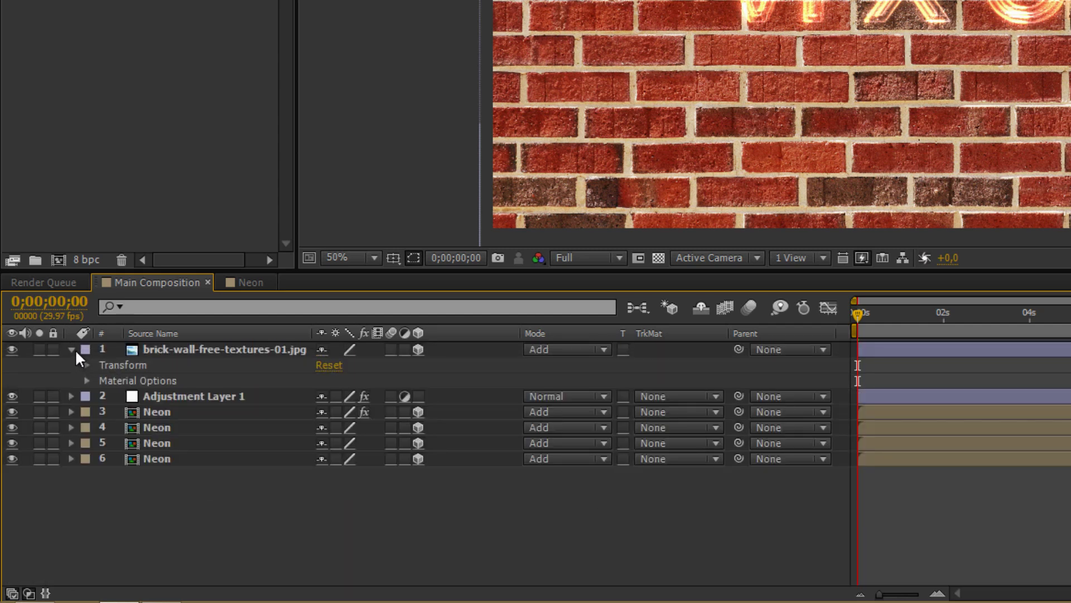
click(71, 349)
Find the Color Correction effect Curves and apply it to the brick wall layer.
click(189, 350)
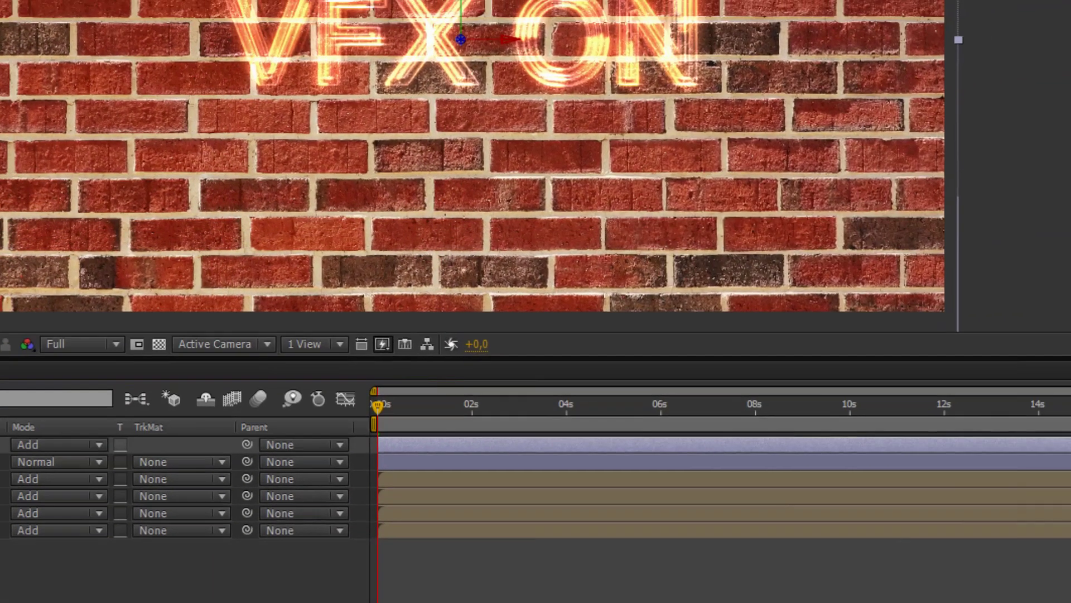
drag(928, 138, 889, 142)
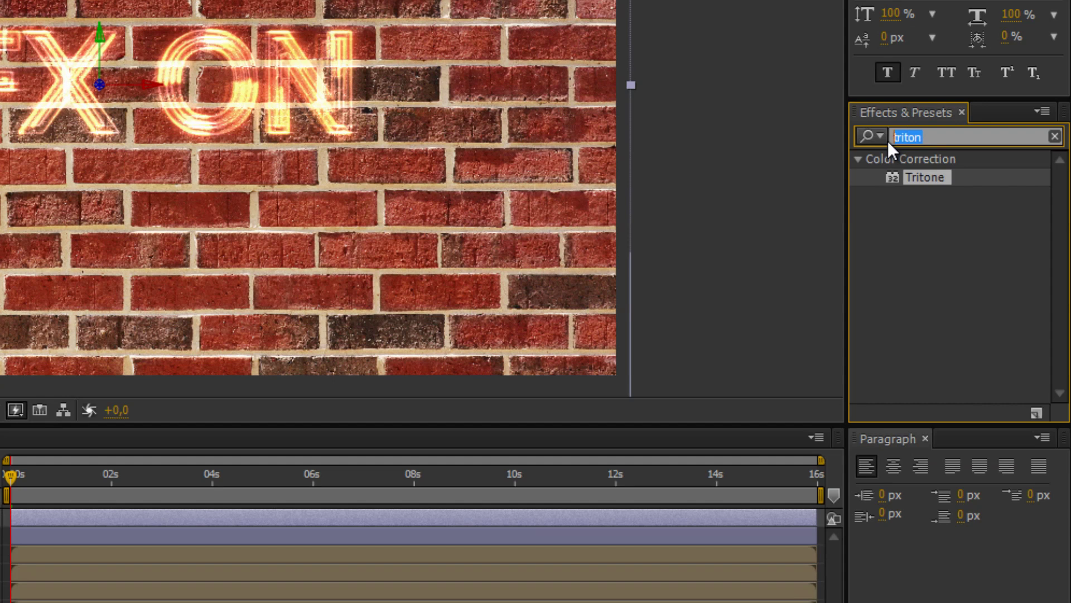
text(cy)
key(BackSpace)
text(ur)
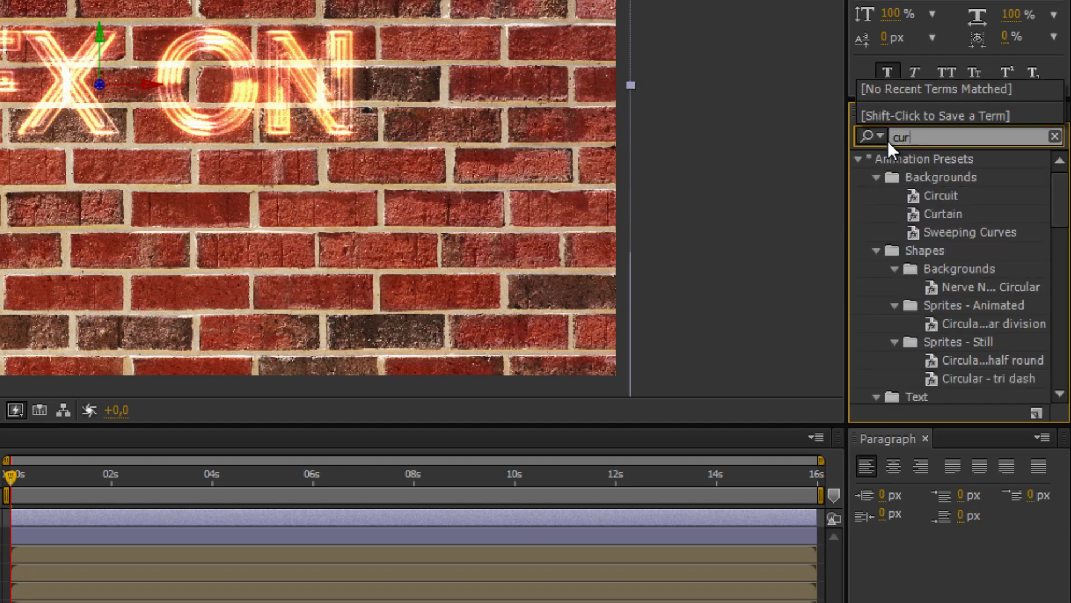
text(ves)
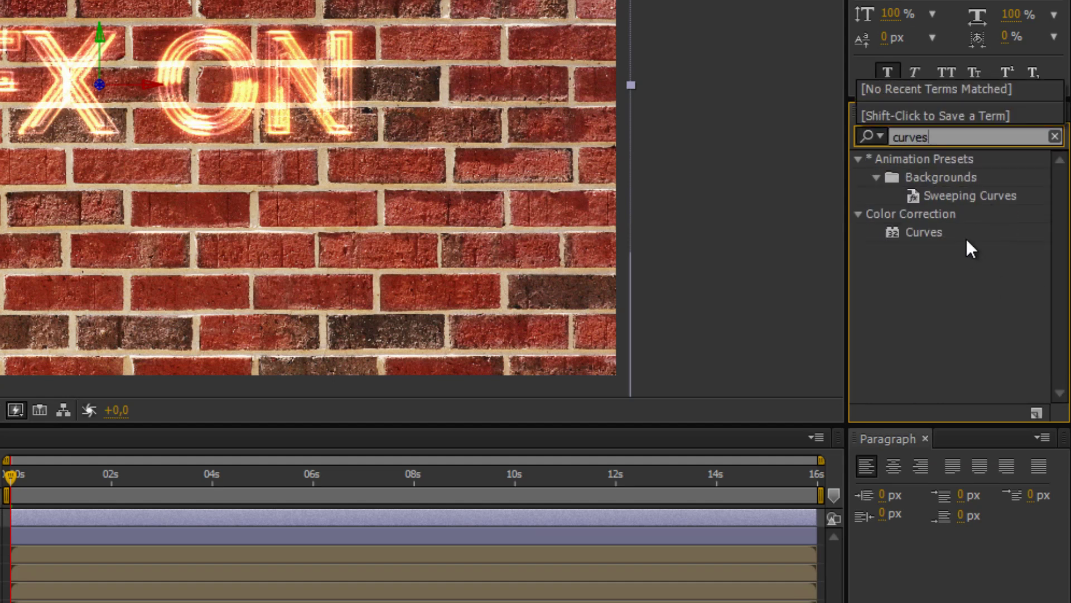
drag(937, 230, 272, 504)
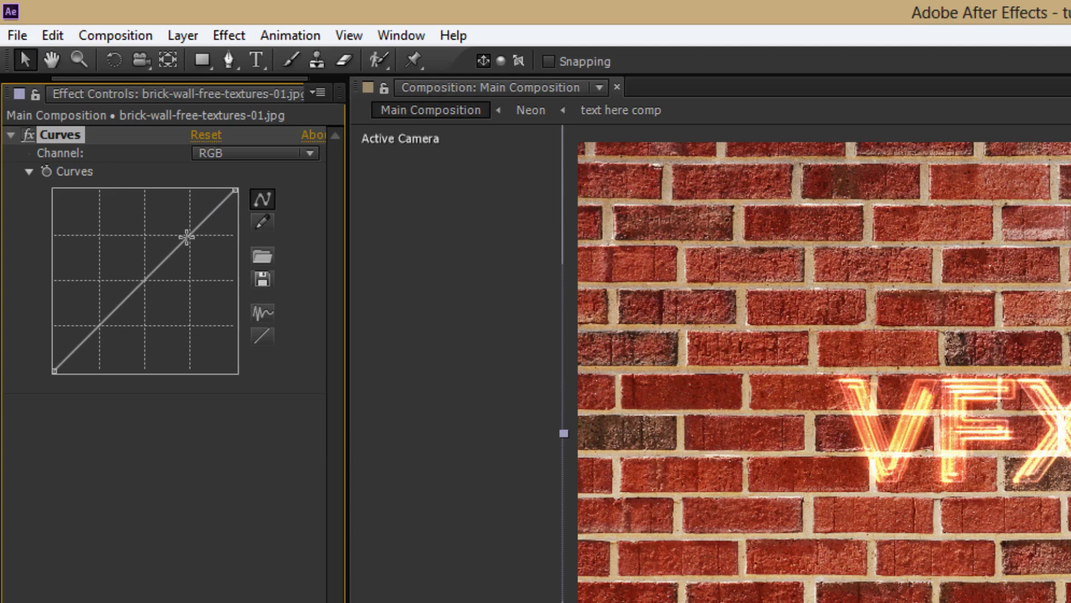
Lower the highlights of the brick wall's RGB curve, keeping its shadows near the diagonal, and pull the Red curve strongly down, especially in the shadows.
drag(186, 237, 194, 251)
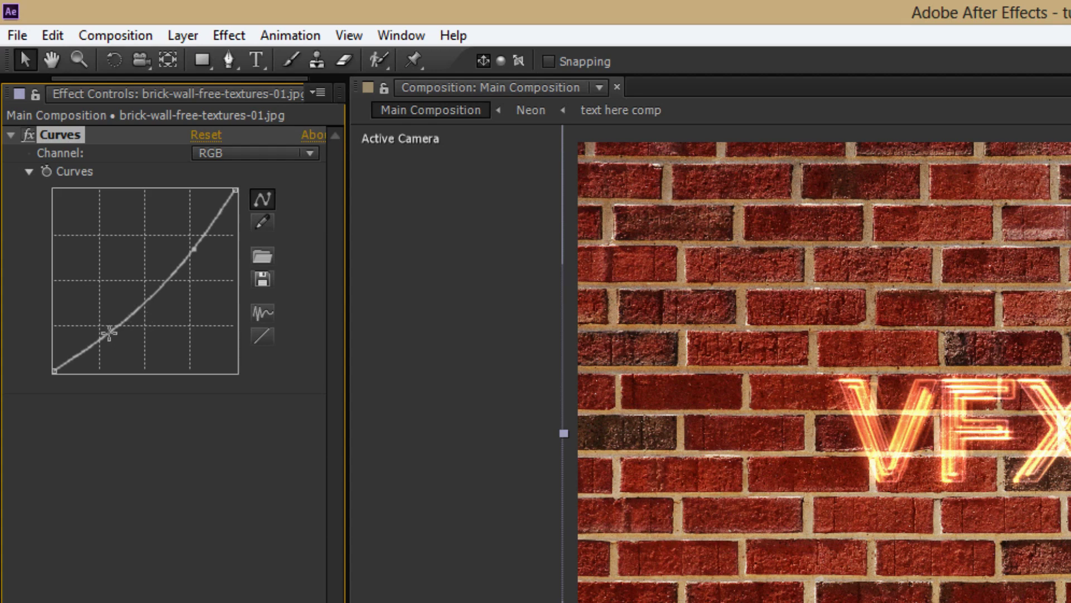
drag(107, 332, 104, 322)
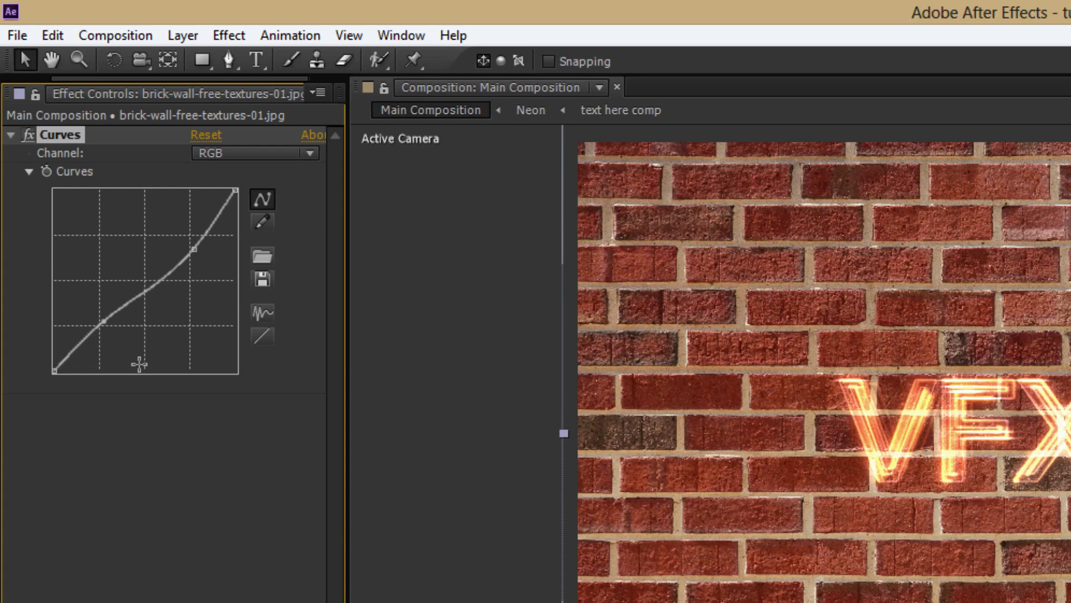
click(251, 152)
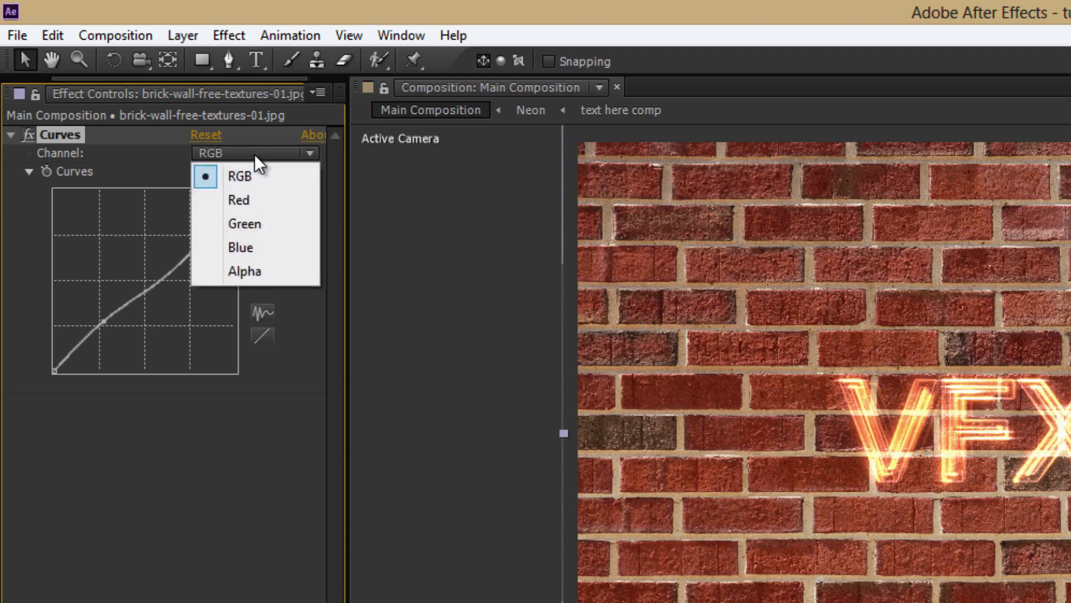
click(262, 198)
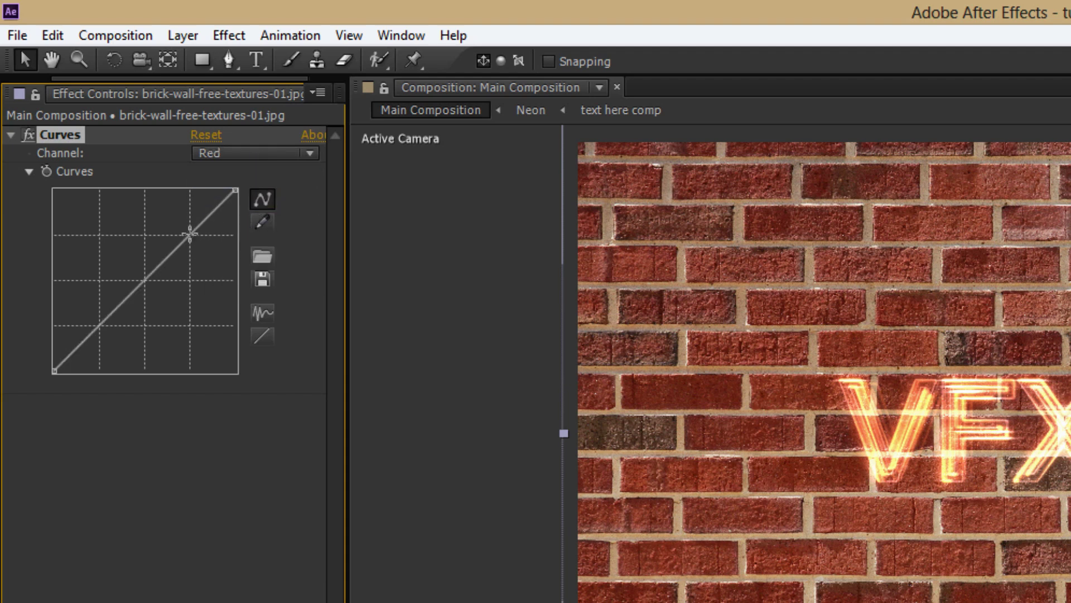
drag(191, 236, 204, 267)
mouse_move(139, 359)
mouse_down()
mouse_move(158, 375)
mouse_move(153, 362)
mouse_up()
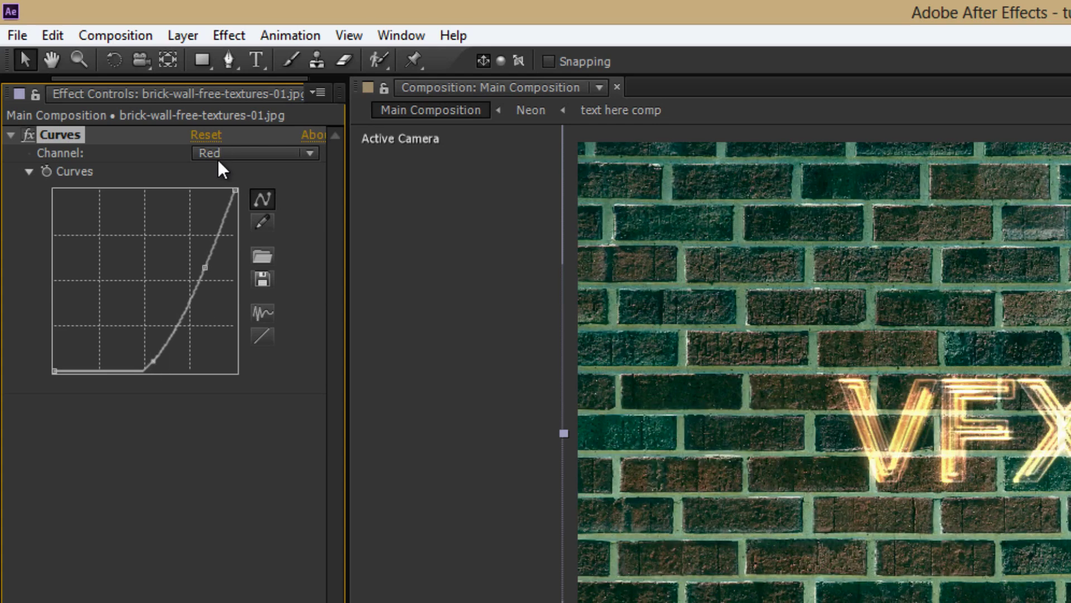
Lower the highlights and shadows of the brick wall's Green curve moderately.
click(217, 156)
click(243, 223)
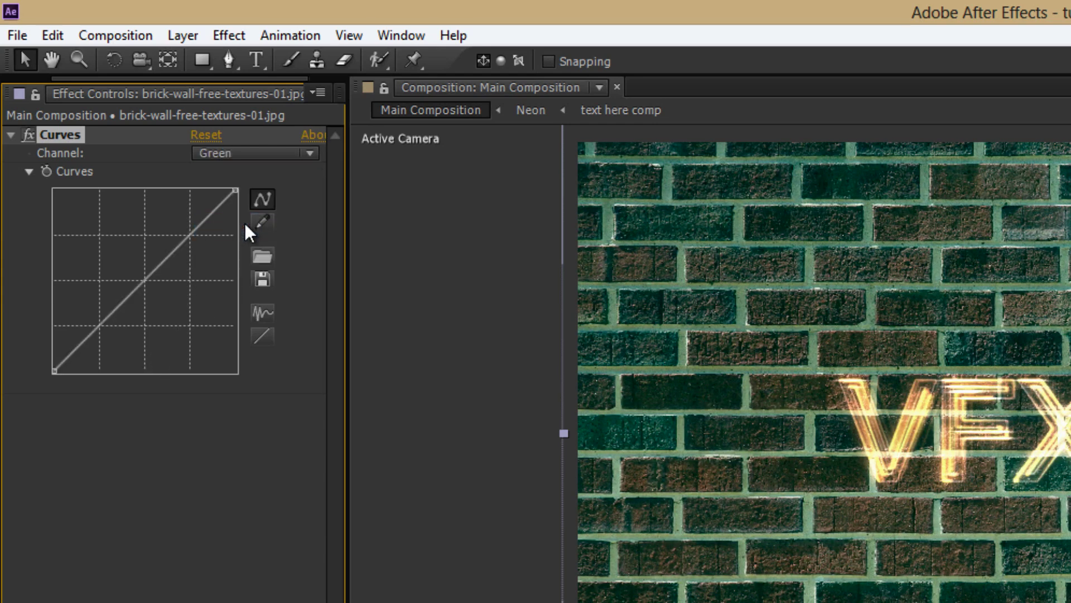
click(182, 245)
mouse_move(183, 245)
mouse_down()
mouse_move(201, 269)
mouse_move(191, 250)
mouse_up()
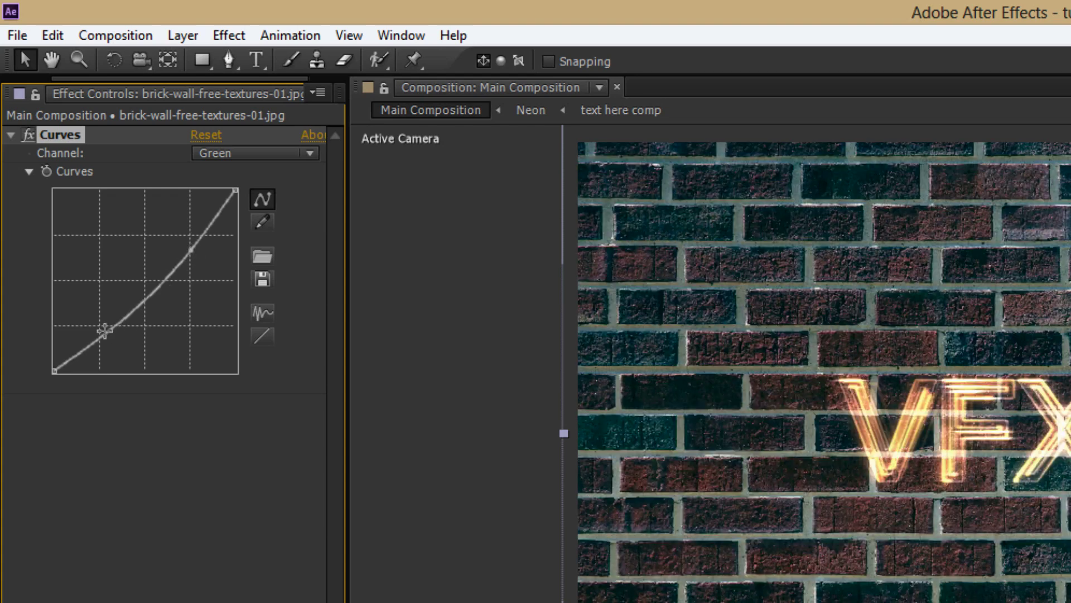
drag(110, 334, 125, 328)
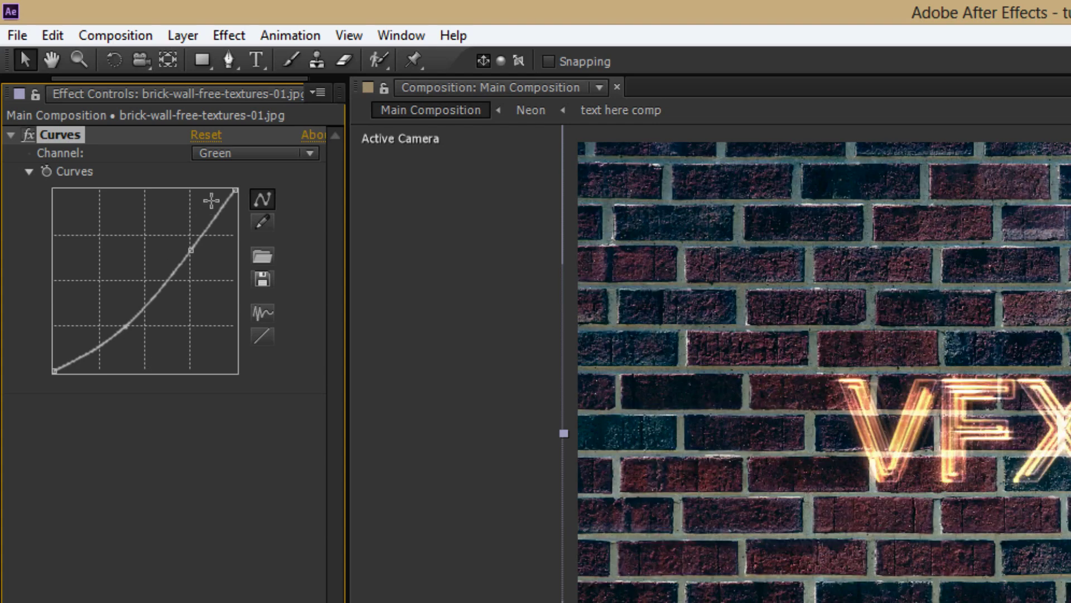
Pull the shadows of the brick wall's Blue curve strongly down and keep its highlights slightly below the diagonal.
click(242, 160)
click(253, 245)
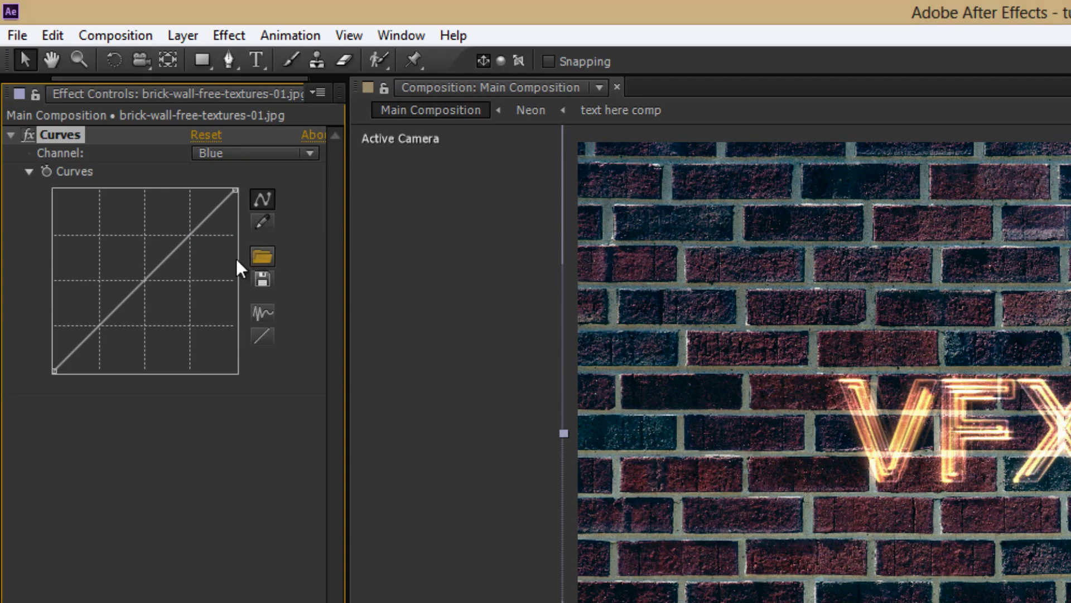
drag(190, 236, 190, 265)
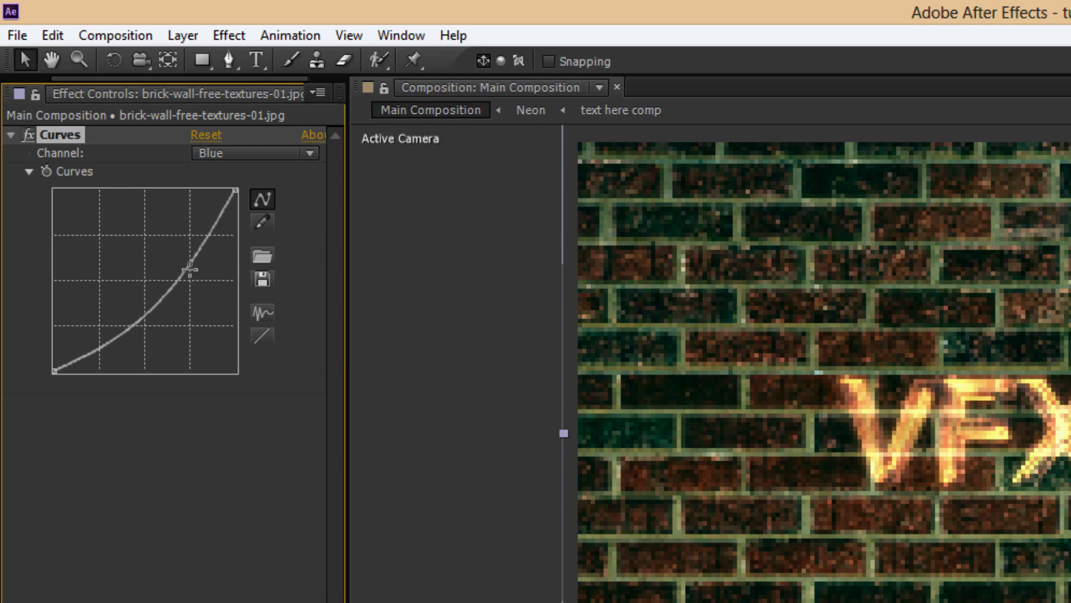
drag(104, 342, 144, 340)
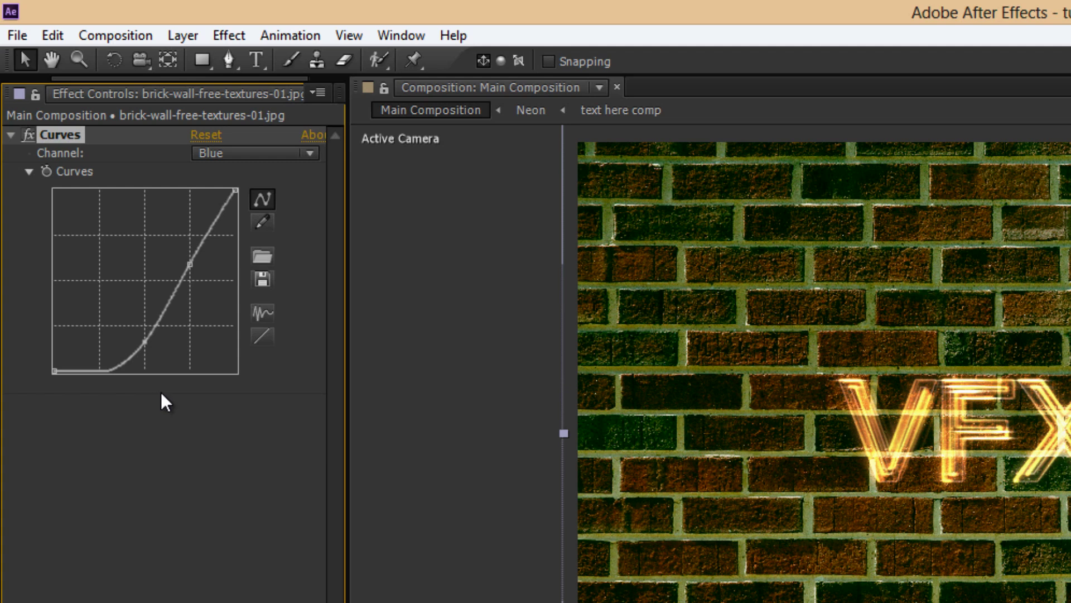
drag(189, 264, 191, 251)
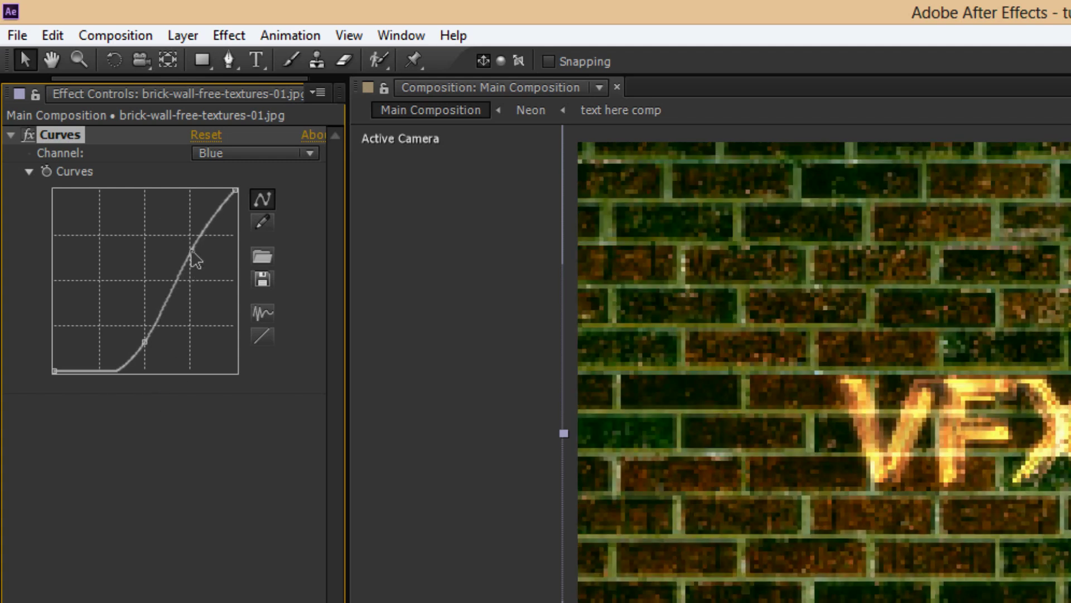
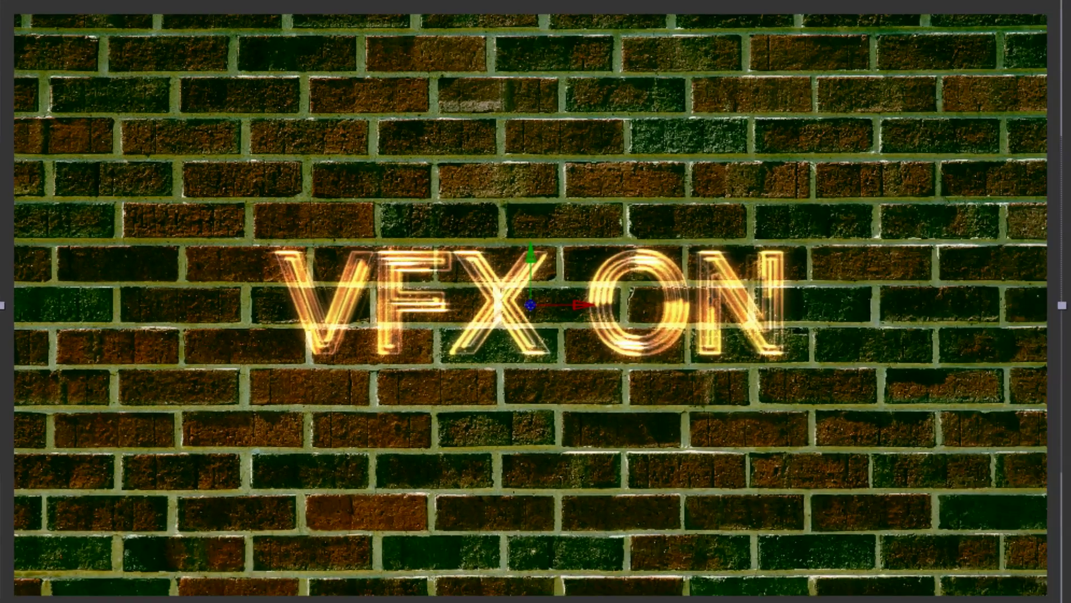
Find the CC Toner effect, apply it to the brick wall layer and set its Tones to Pentone.
click(915, 260)
text(cc to)
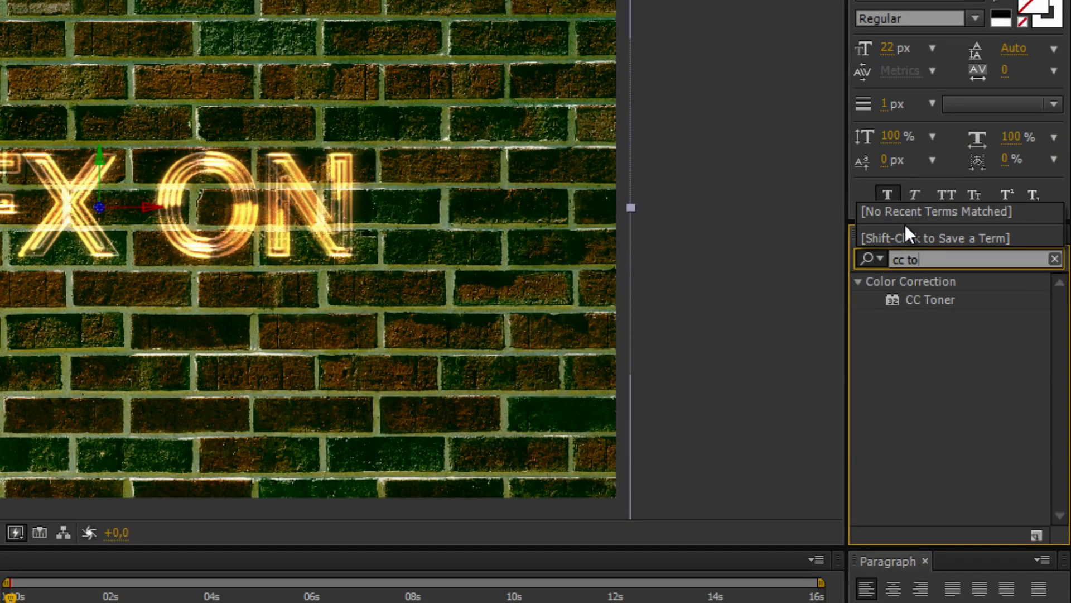
click(1036, 318)
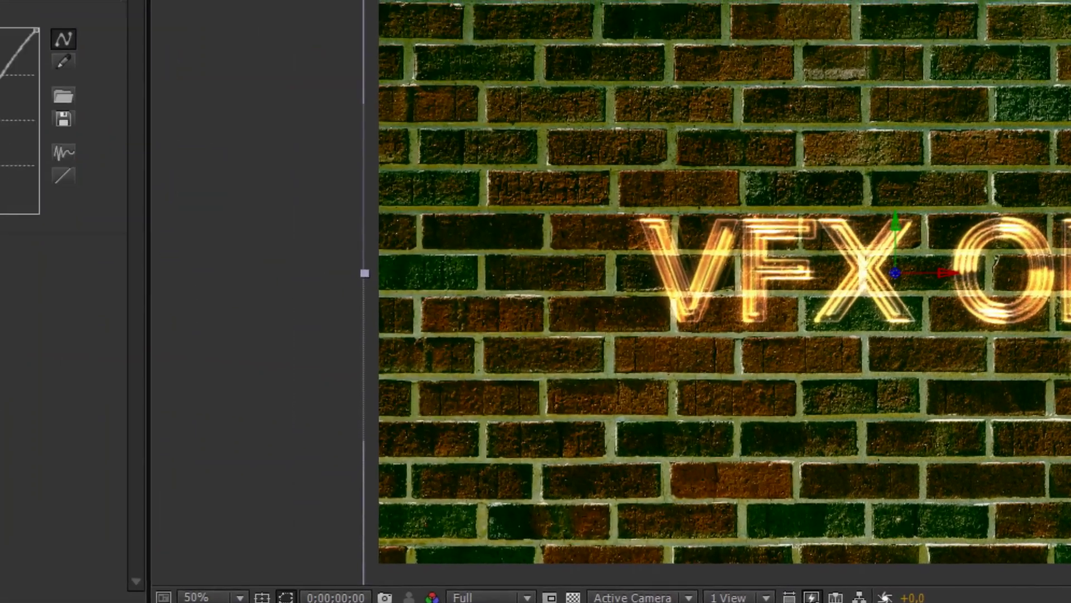
drag(0, 301, 170, 319)
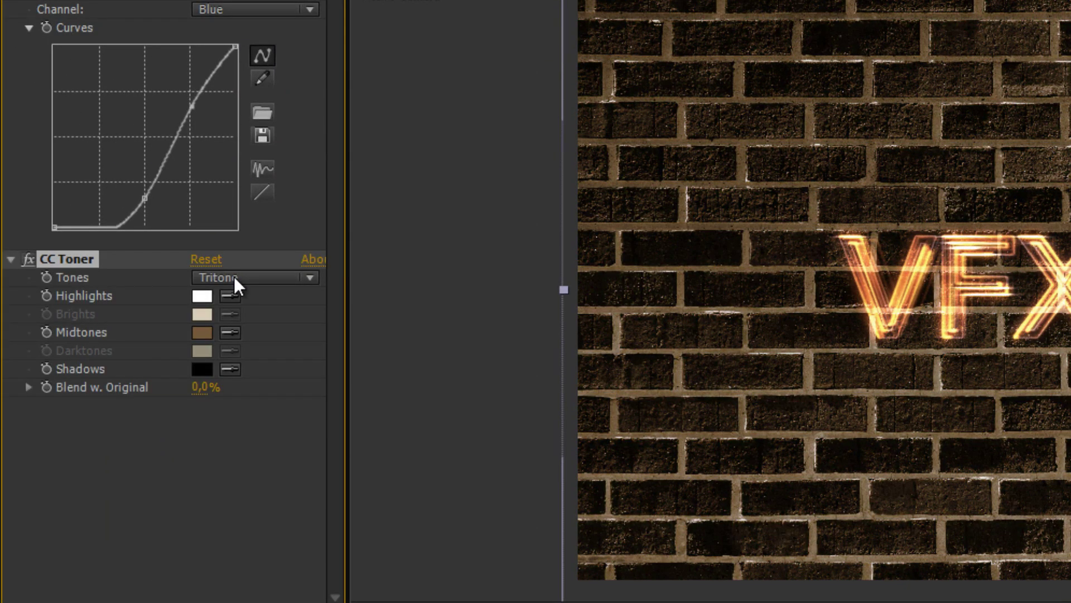
click(234, 279)
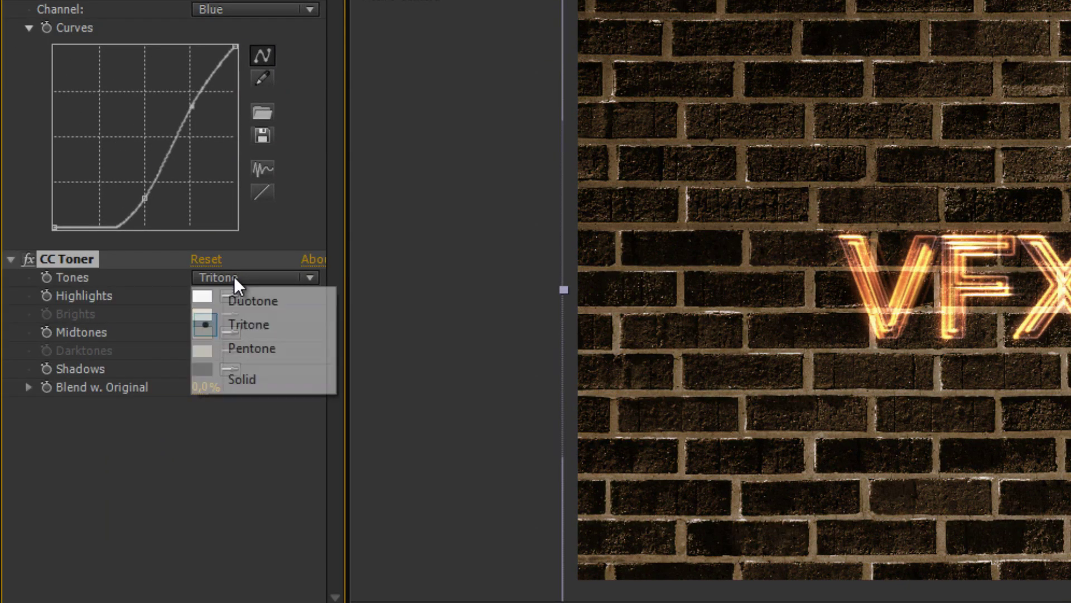
click(258, 351)
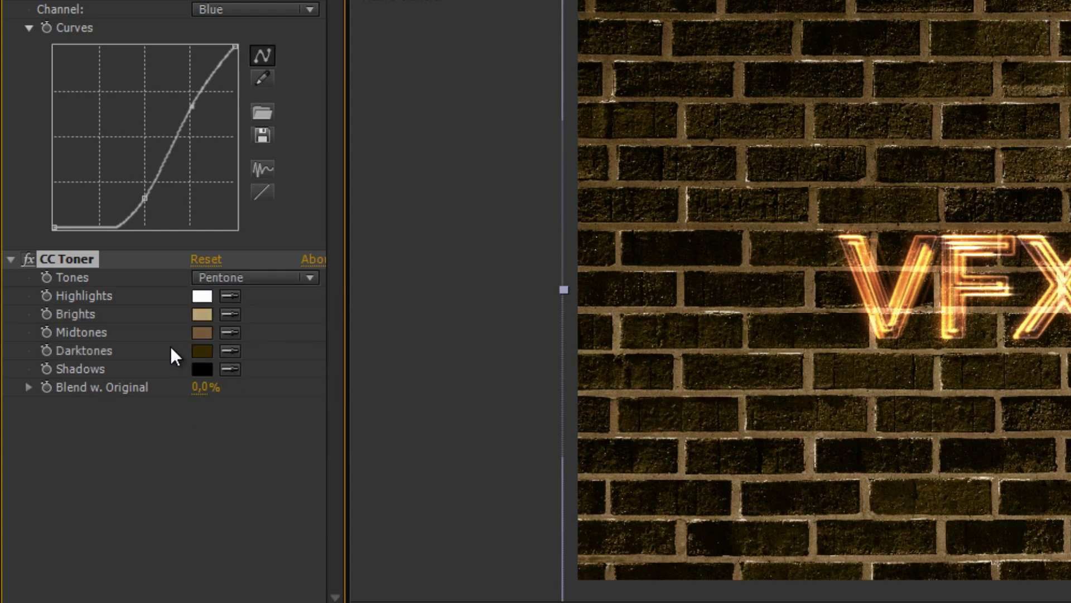
Set the brick wall's CC Toner Highlights color to FFB540 and its Brights color to C0AA78.
click(201, 307)
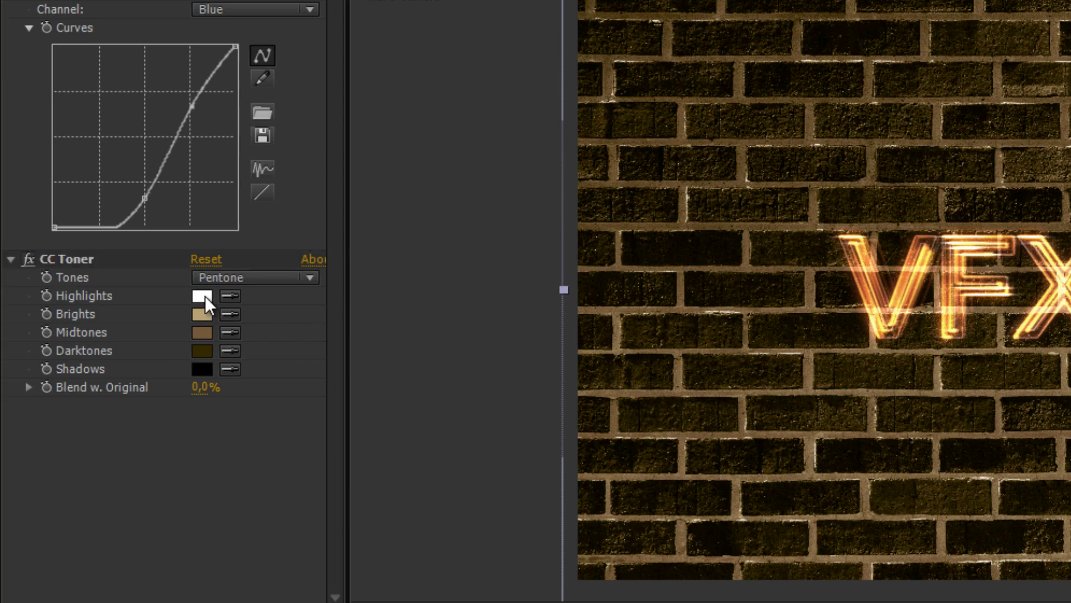
click(202, 296)
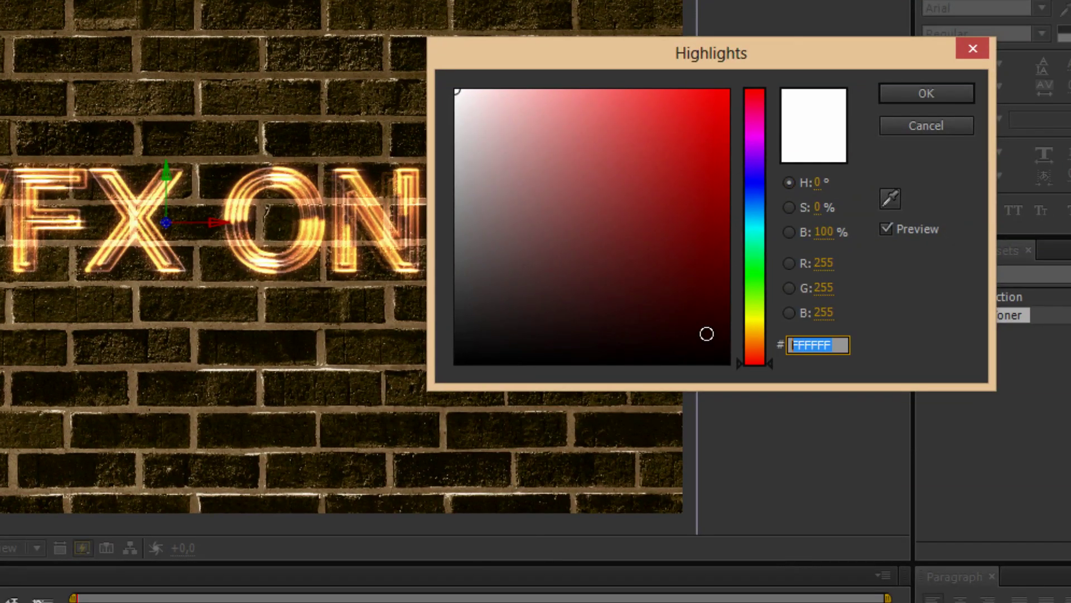
text(FFB540)
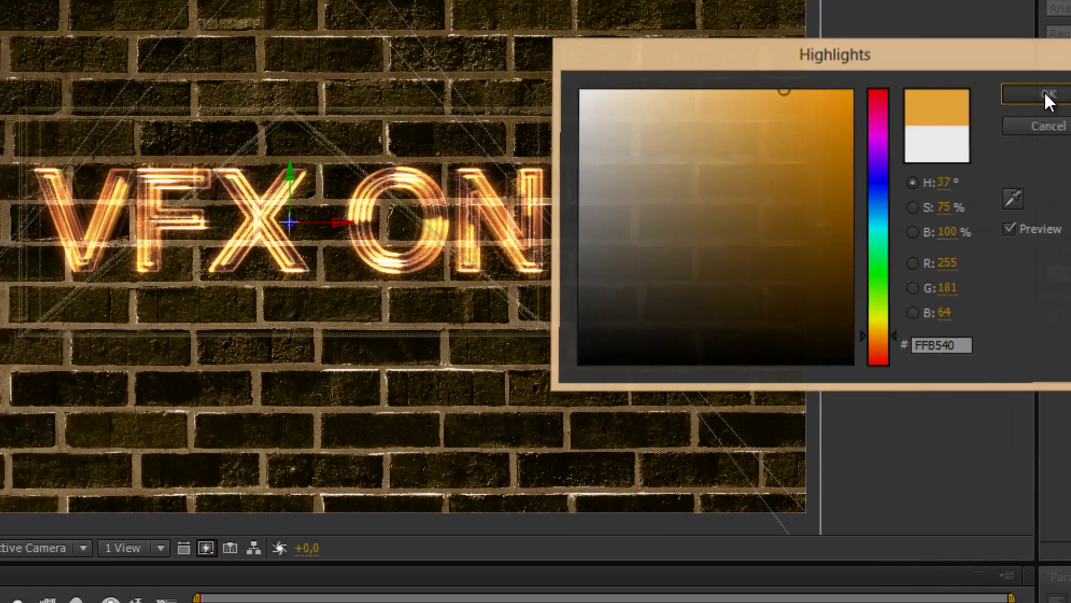
click(920, 92)
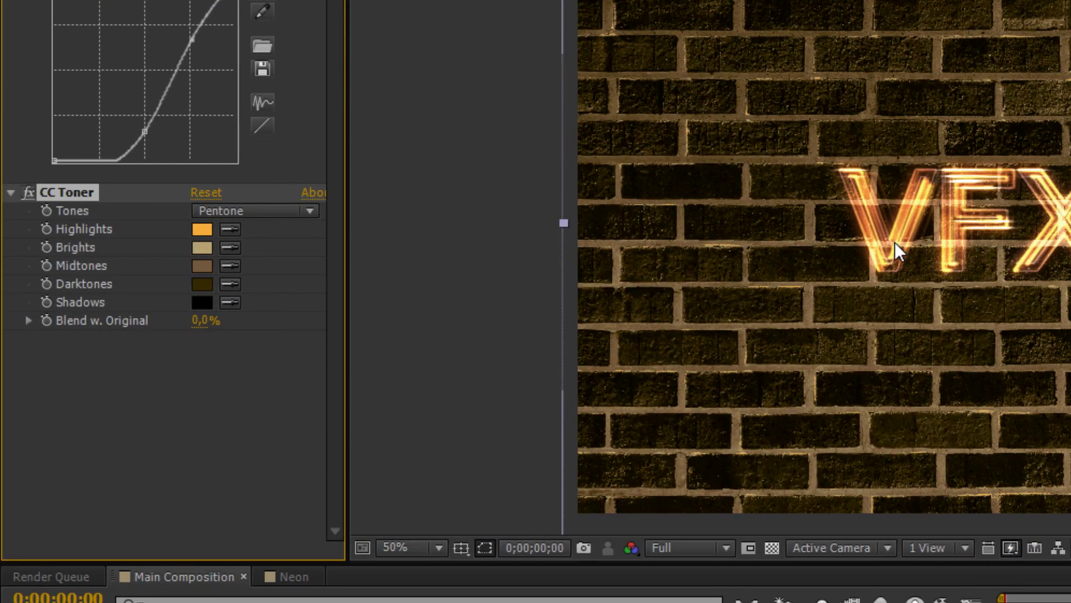
click(201, 247)
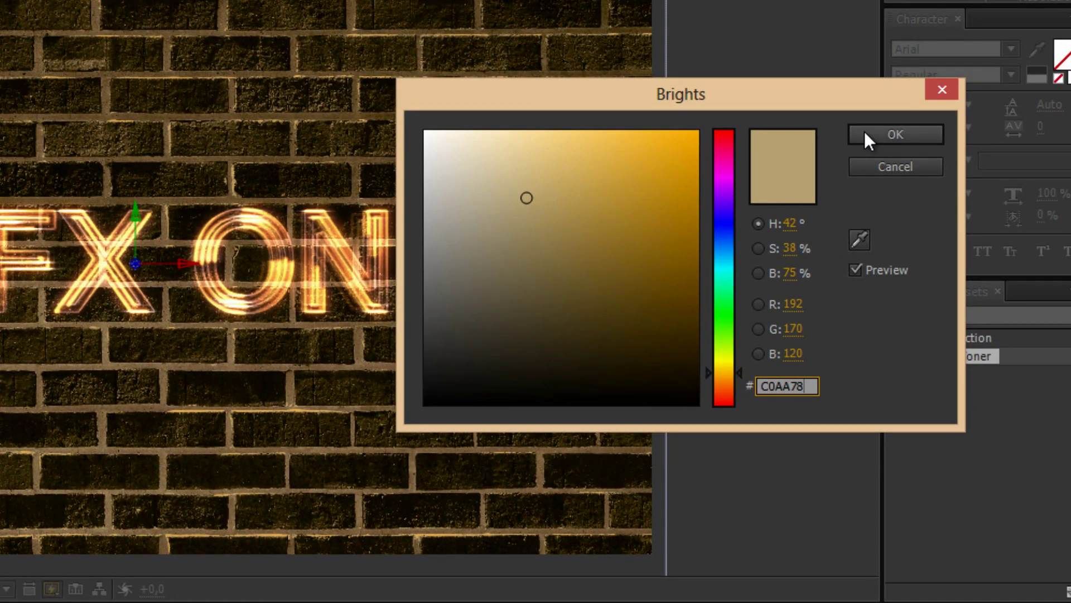
click(865, 134)
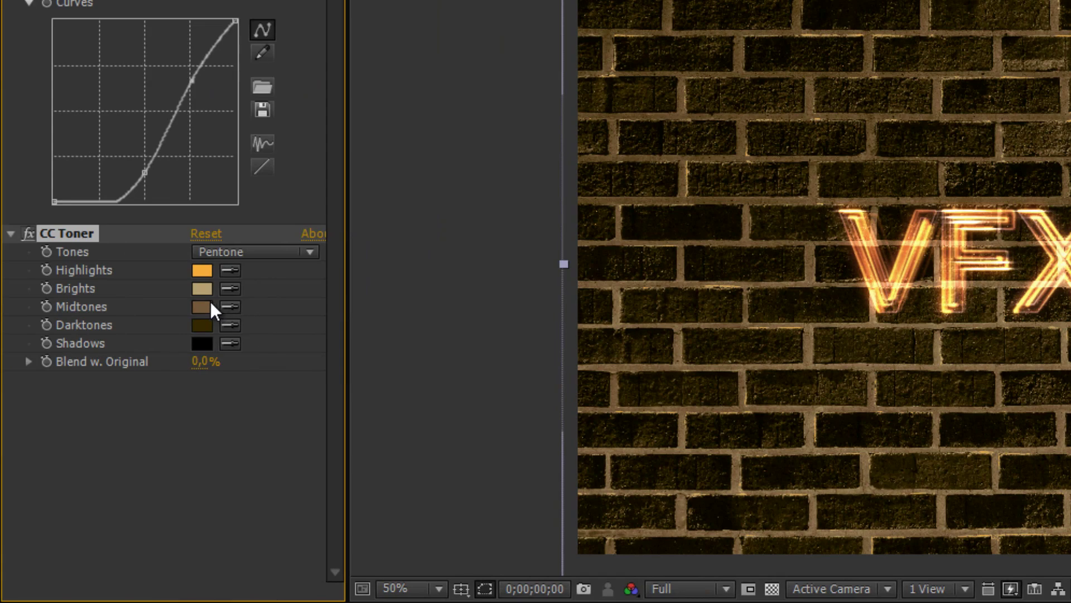
Set the CC Toner Midtones color to reddish brown 974A28 and the Darktones color to 40320A.
click(211, 306)
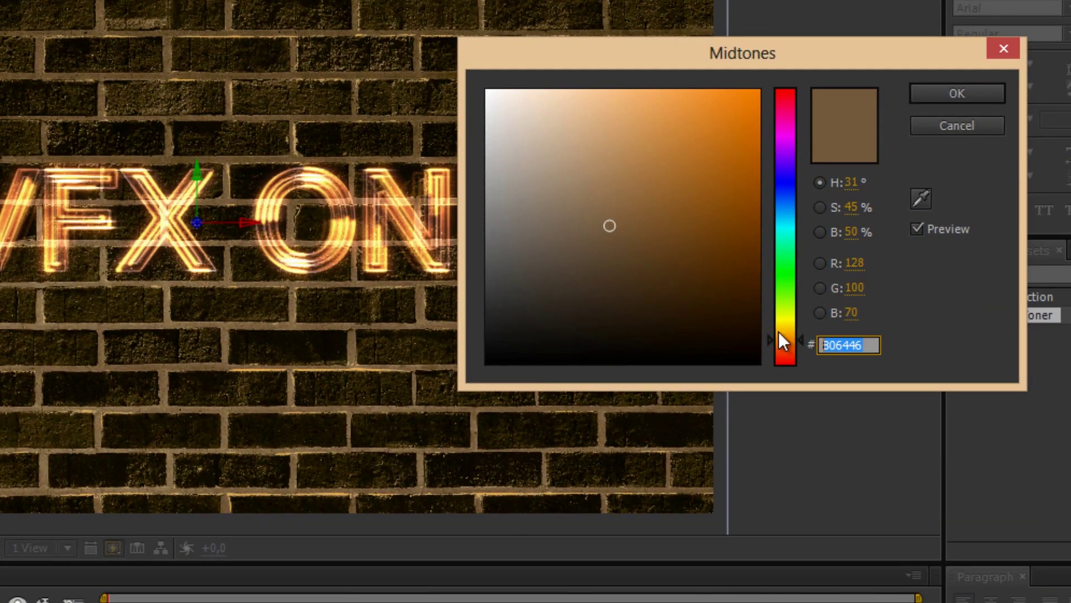
drag(779, 334, 780, 350)
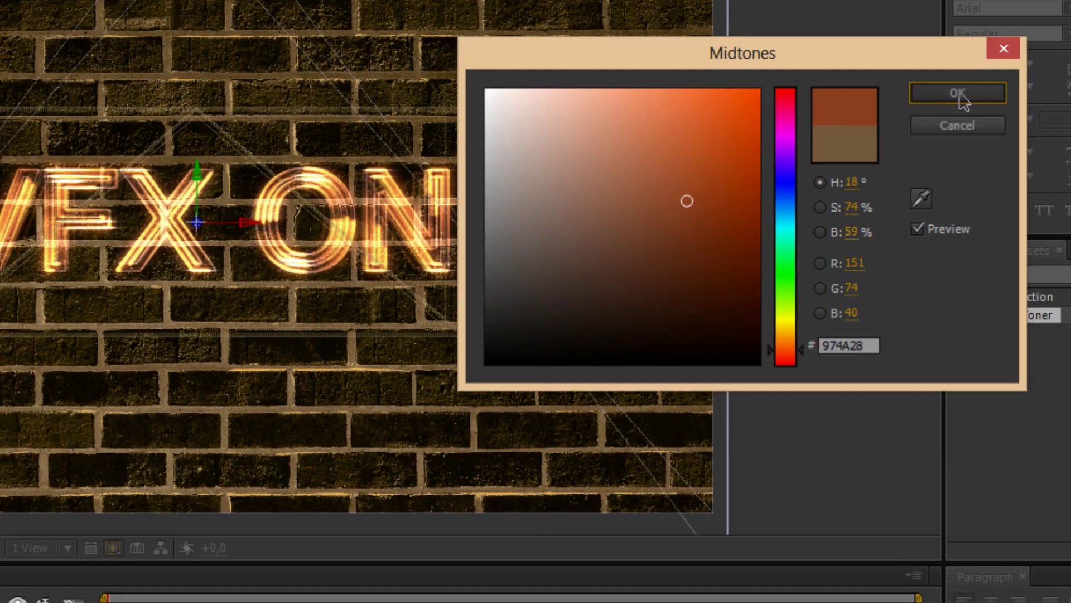
click(958, 95)
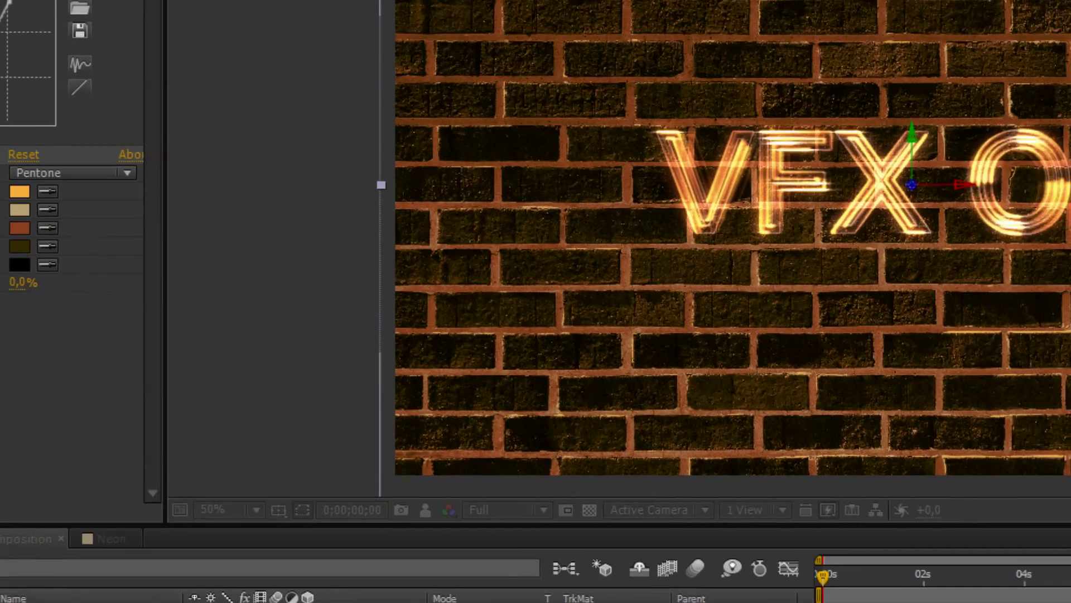
click(202, 238)
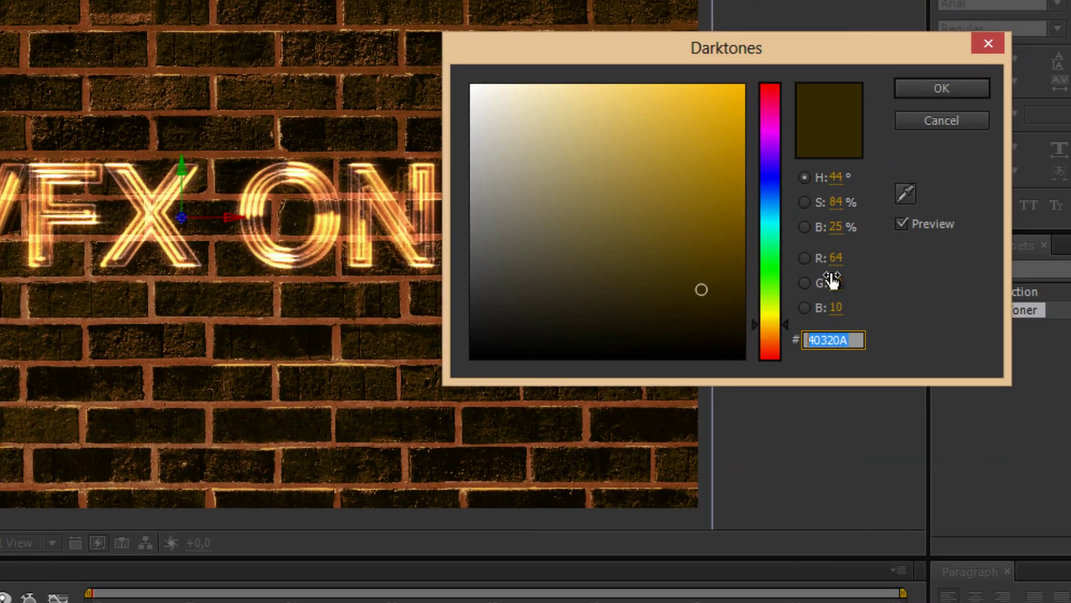
click(940, 88)
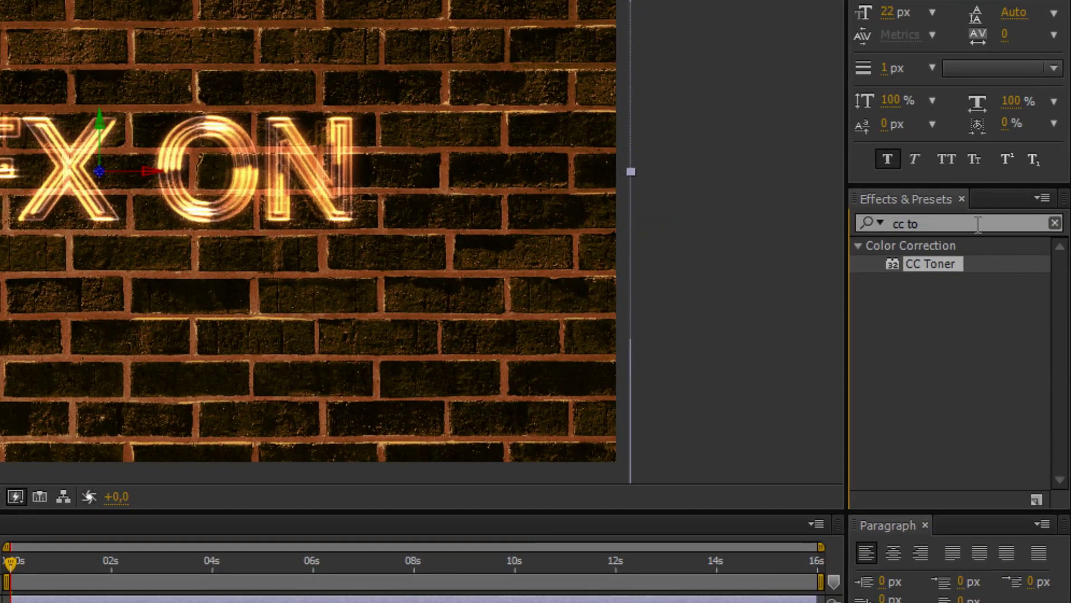
Find the Brightness & Contrast effect, apply it to the brick wall layer and set its Brightness to -40.
click(982, 223)
text(brigh)
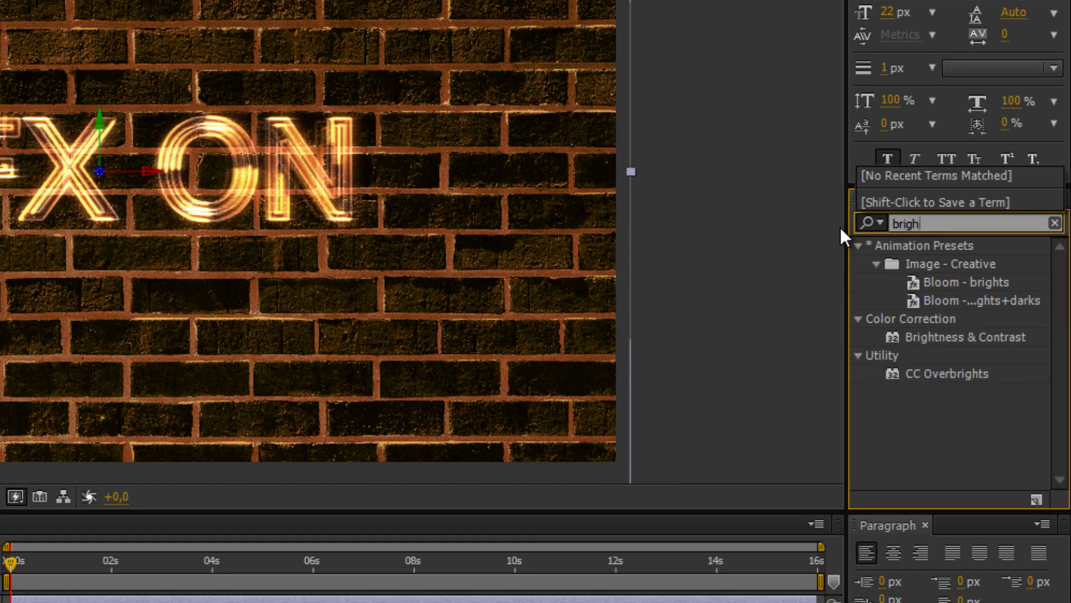
drag(952, 332, 83, 340)
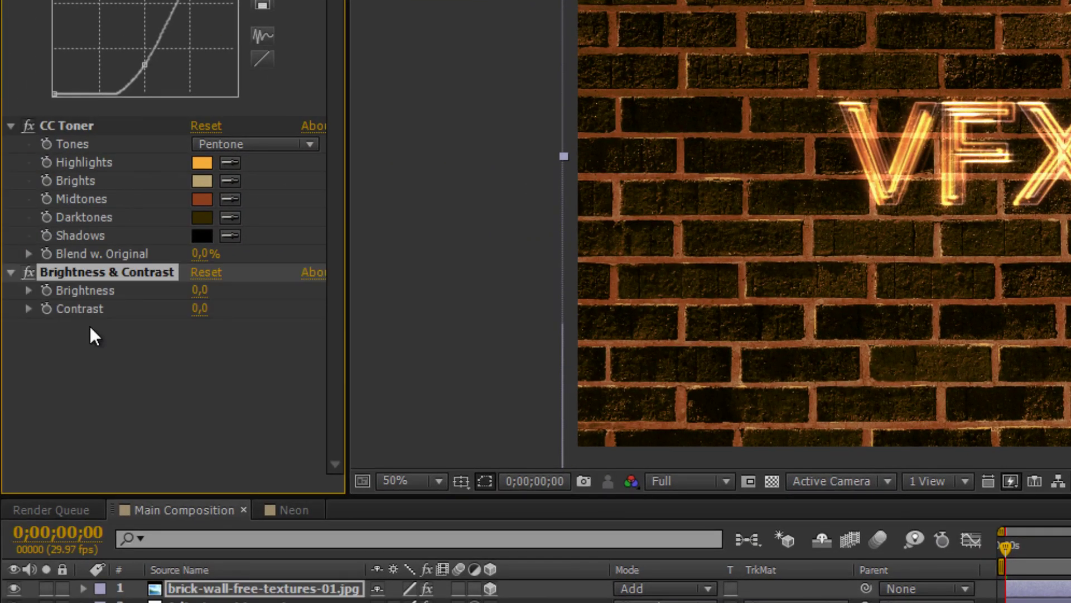
click(200, 290)
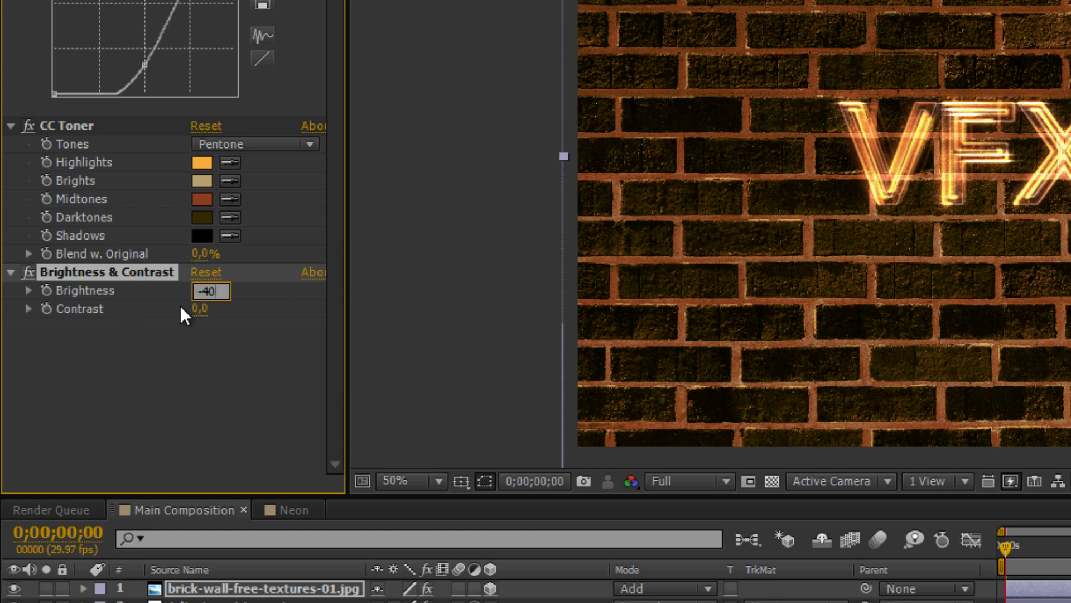
Set the Brightness & Contrast effect on the brick wall layer to brightness -40 and contrast -52.
key(Tab)
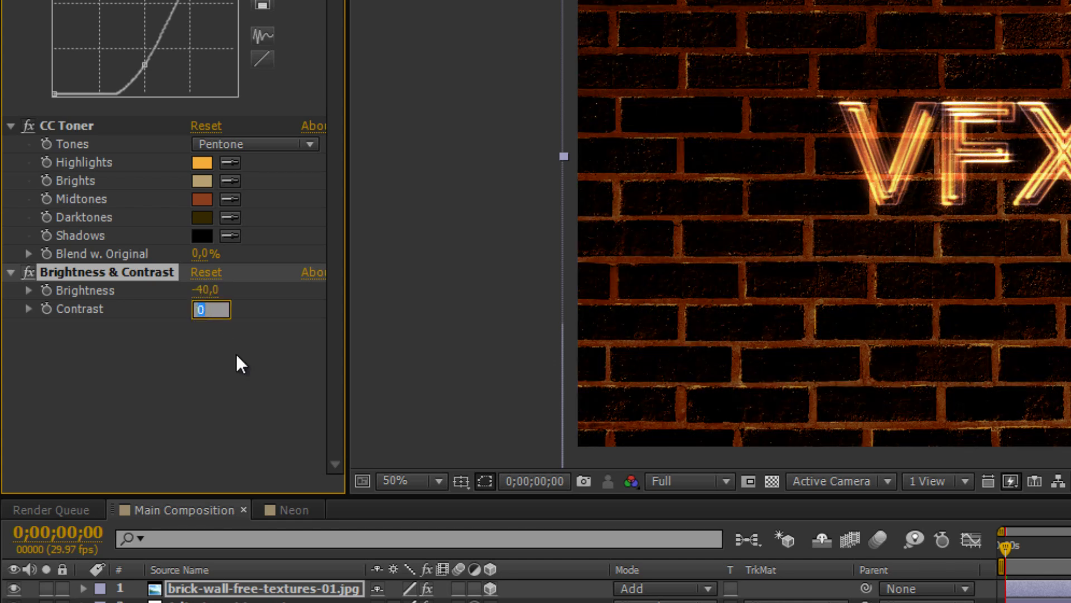
text(-52)
click(221, 388)
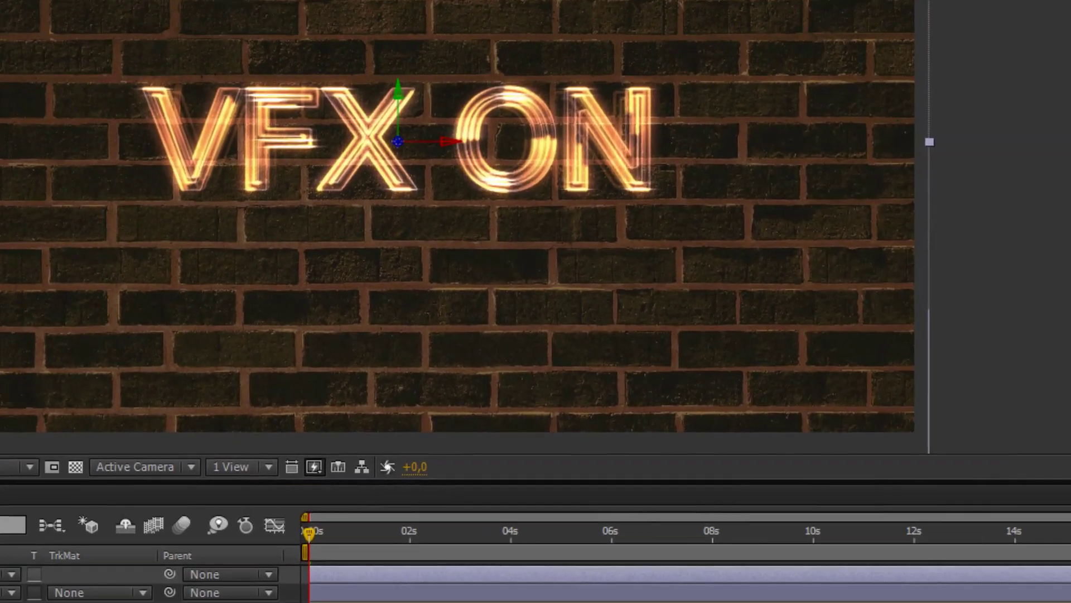
Find the Levels effect and apply it to the brick wall layer.
drag(940, 187, 822, 177)
text(level)
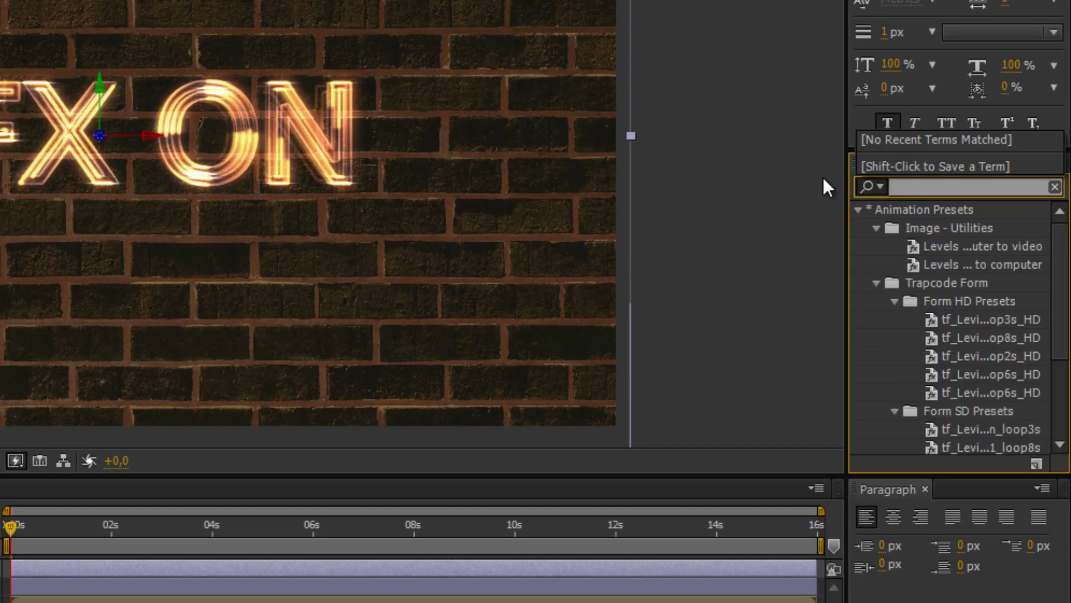
drag(931, 320, 71, 336)
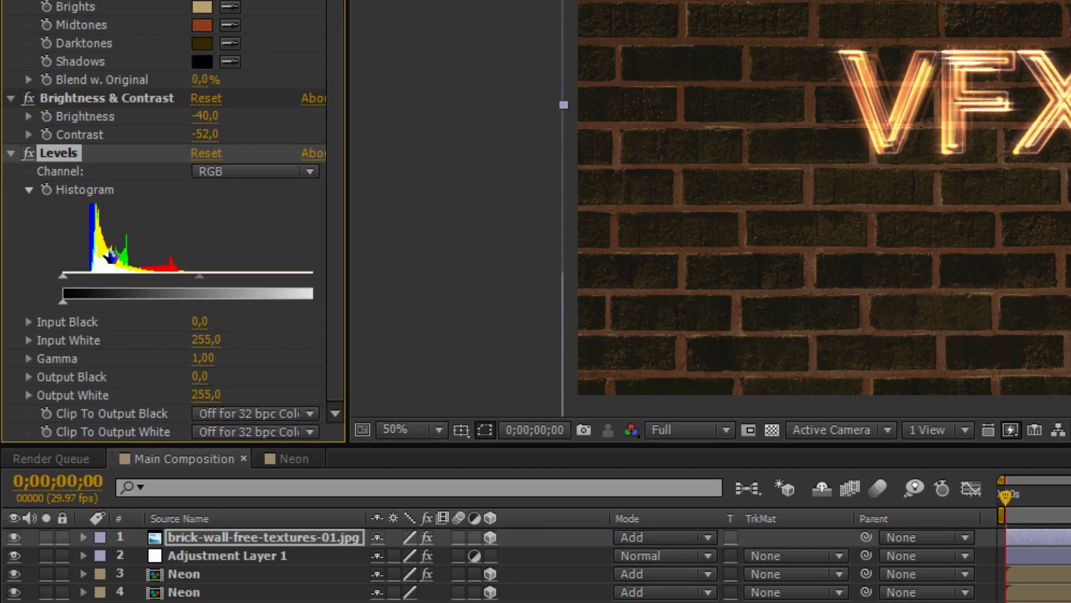
scroll(119, 248, up, 1)
scroll(120, 247, down, 1)
Set the Levels effect's Input Black to -15,3, Input White to 285,6 and Gamma to 0,65.
click(199, 322)
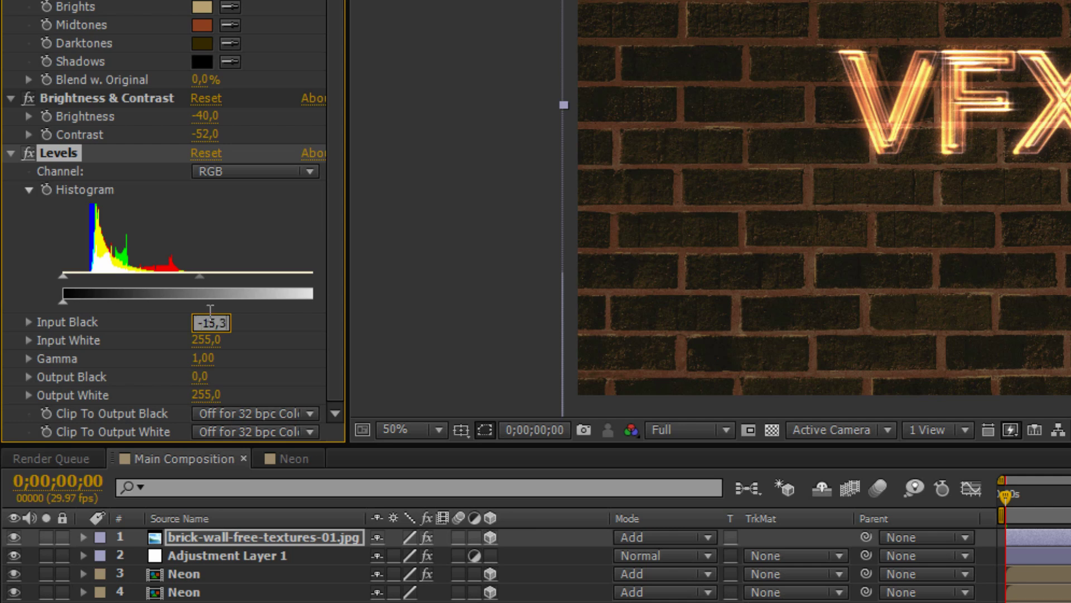
text(-15,3)
click(208, 340)
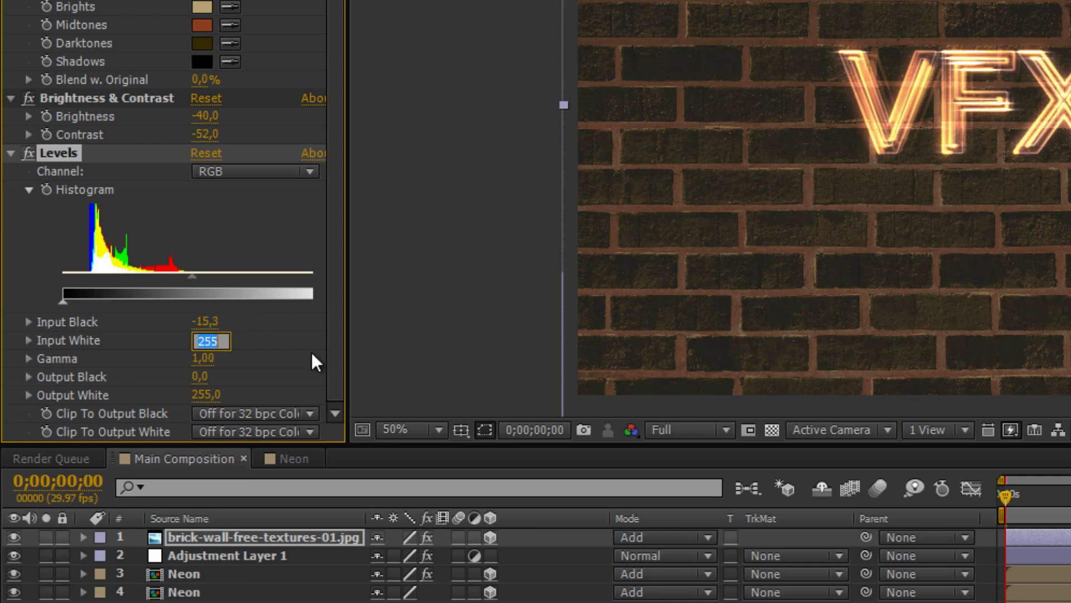
text(285,6)
key(Tab)
text(0,65)
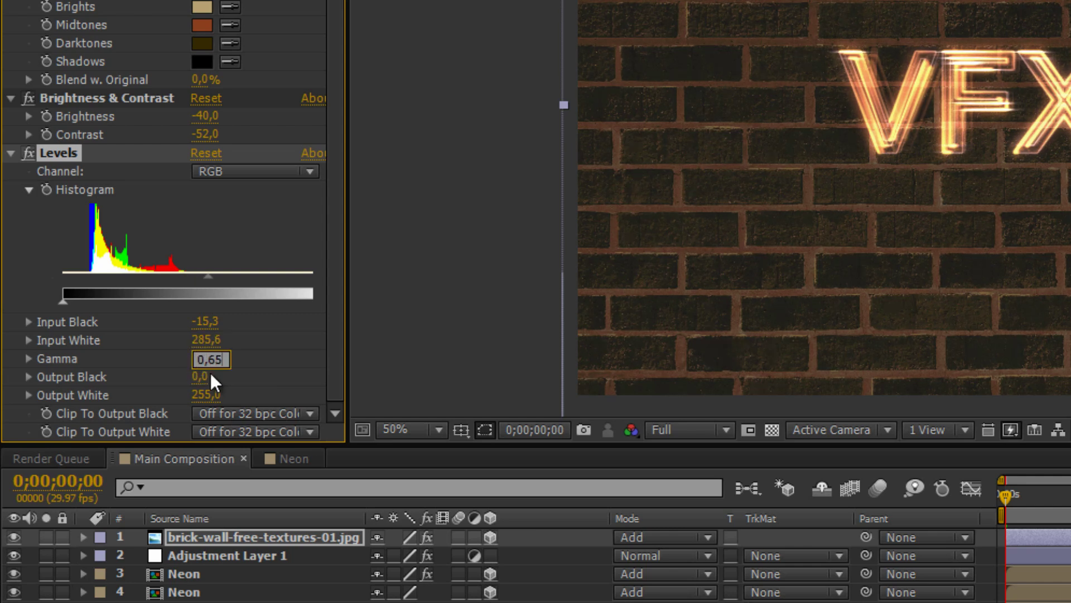
Set the Levels effect's Output Black to 2,5 and Output White to 224,4.
click(199, 376)
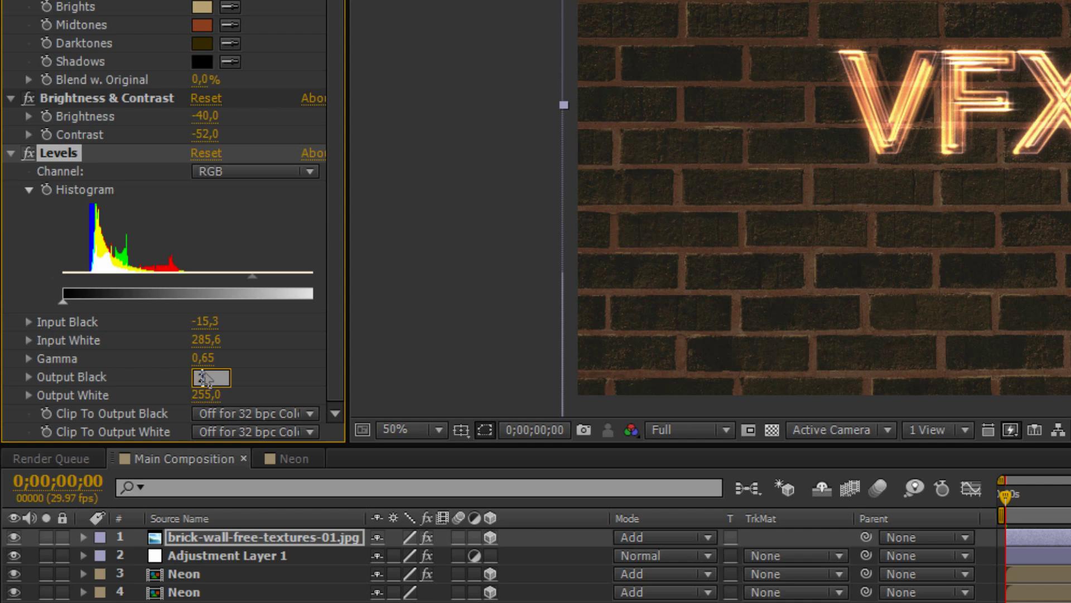
text(2,5)
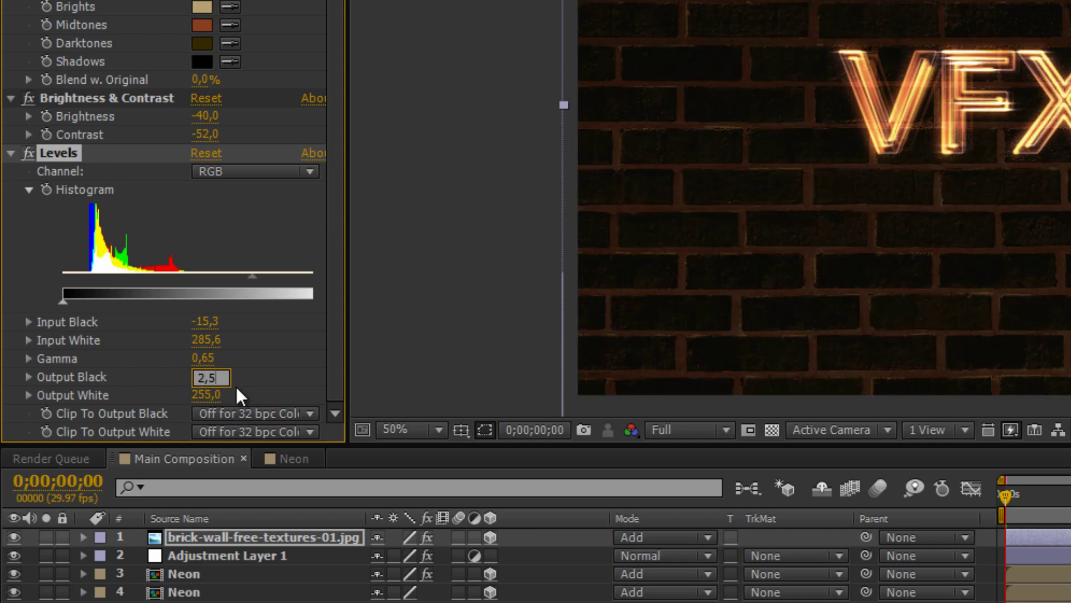
click(236, 397)
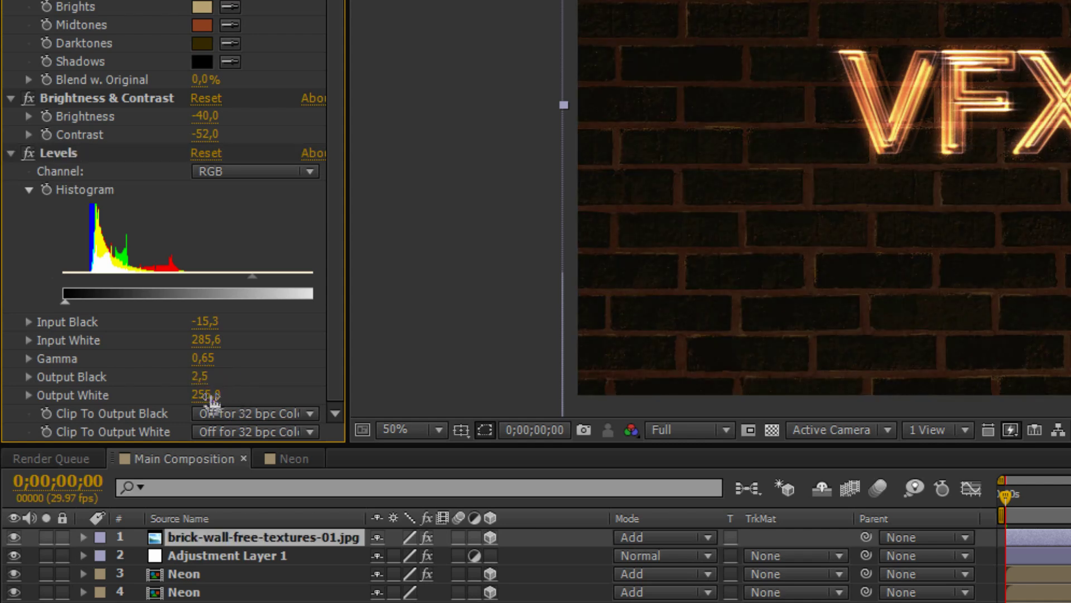
click(209, 395)
text(224,4)
click(246, 395)
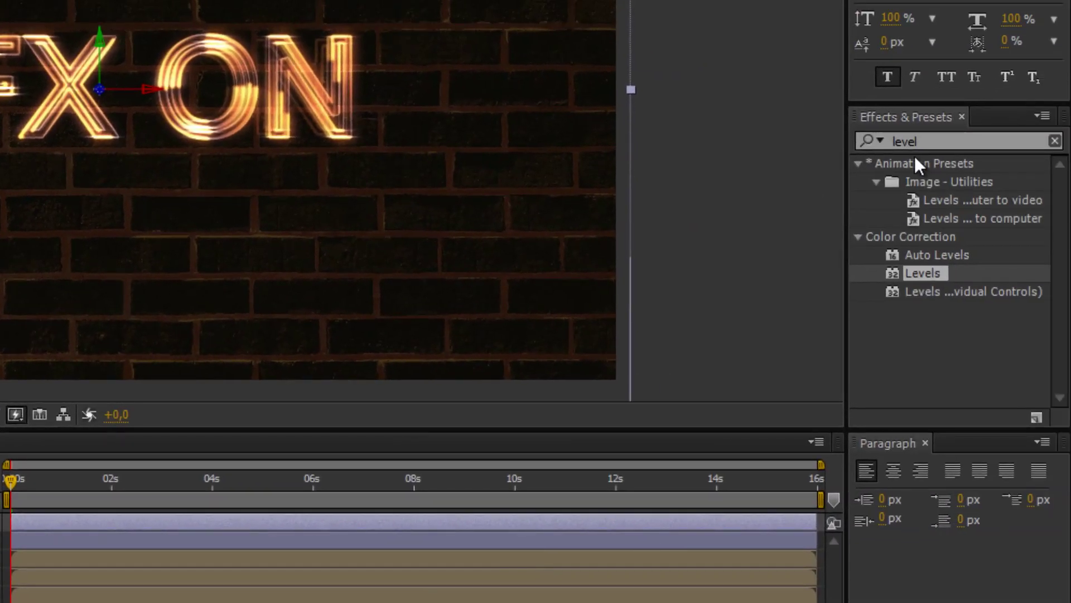
Add the Color Correction Exposure effect to the brick wall layer and collapse the settings of its other effects.
drag(927, 142, 859, 145)
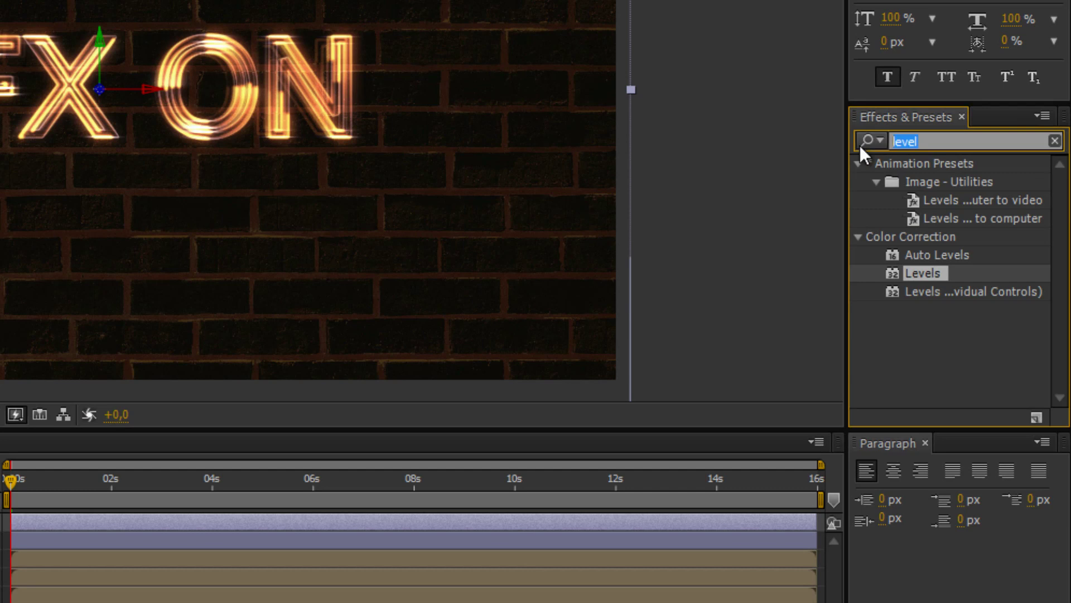
text(expos)
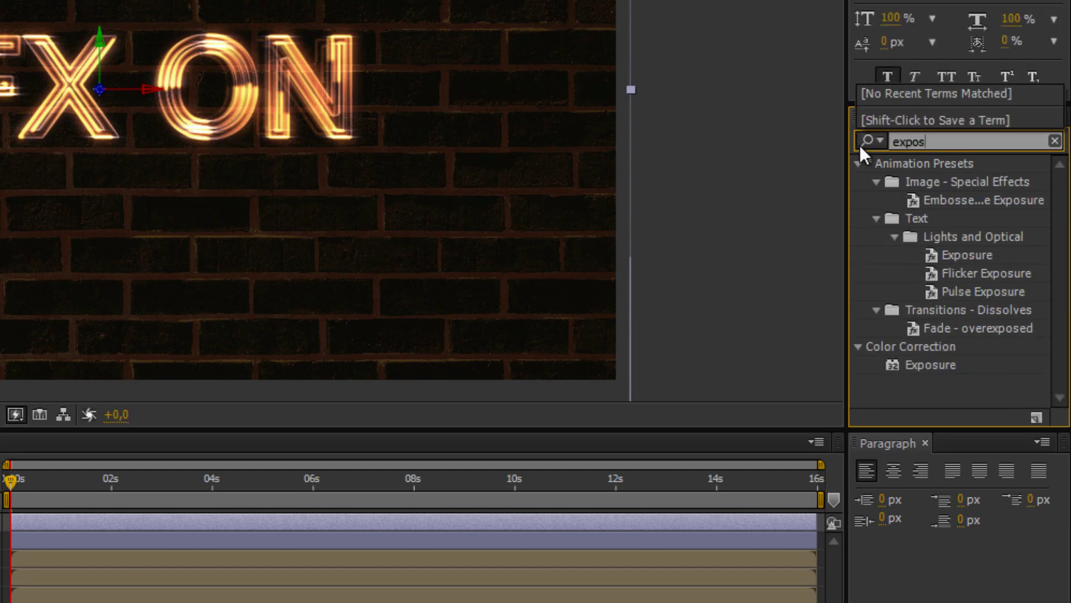
text(ure)
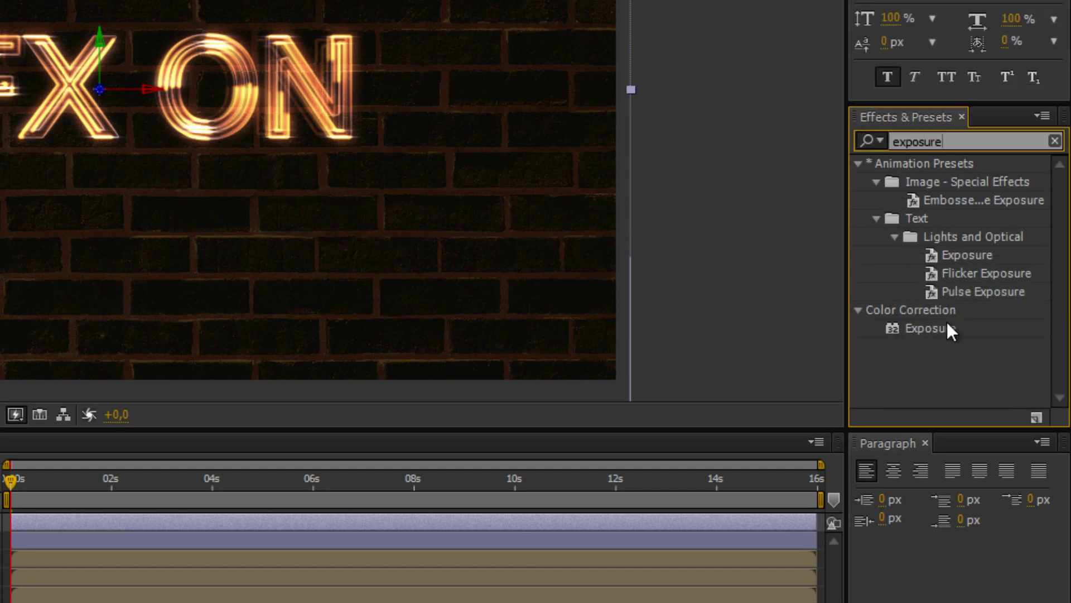
click(948, 328)
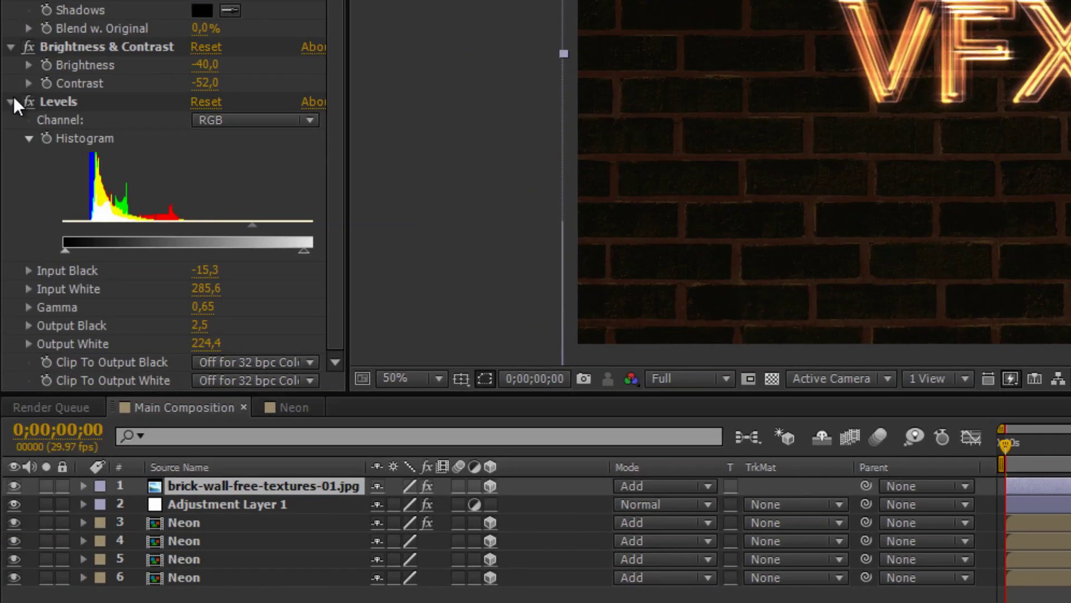
click(12, 100)
click(10, 169)
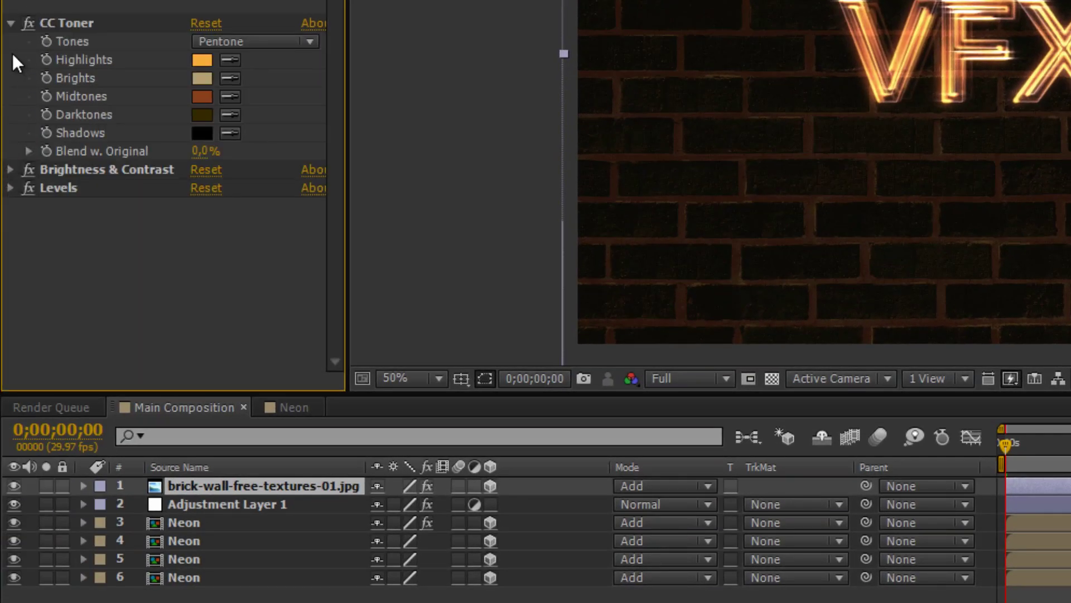
click(11, 22)
click(10, 1)
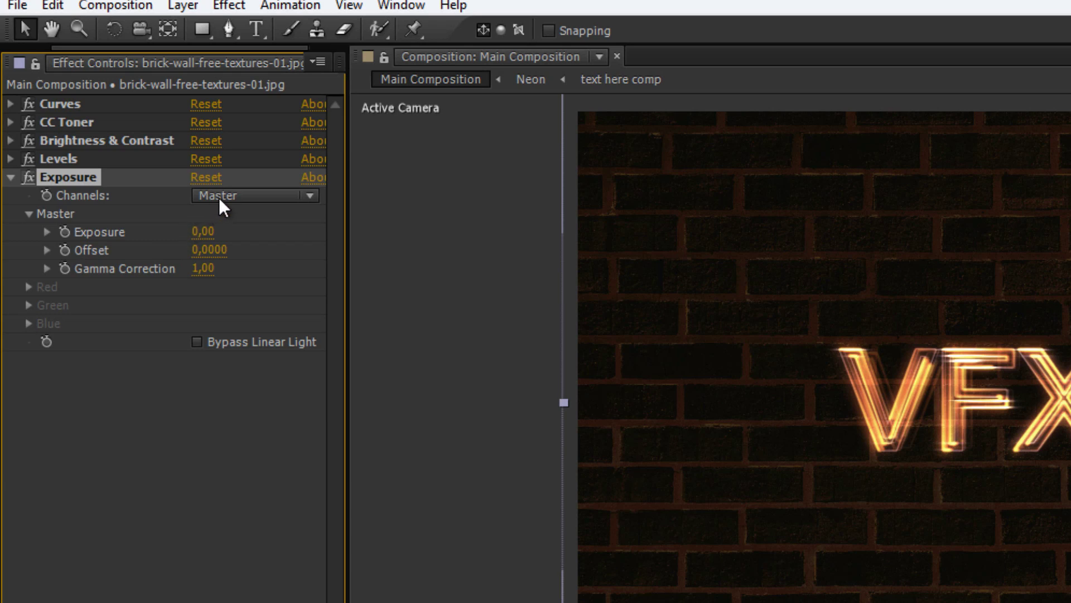
Set the master Exposure to -0,58 and Gamma Correction to 1,27, and enable Bypass Linear Light.
click(201, 232)
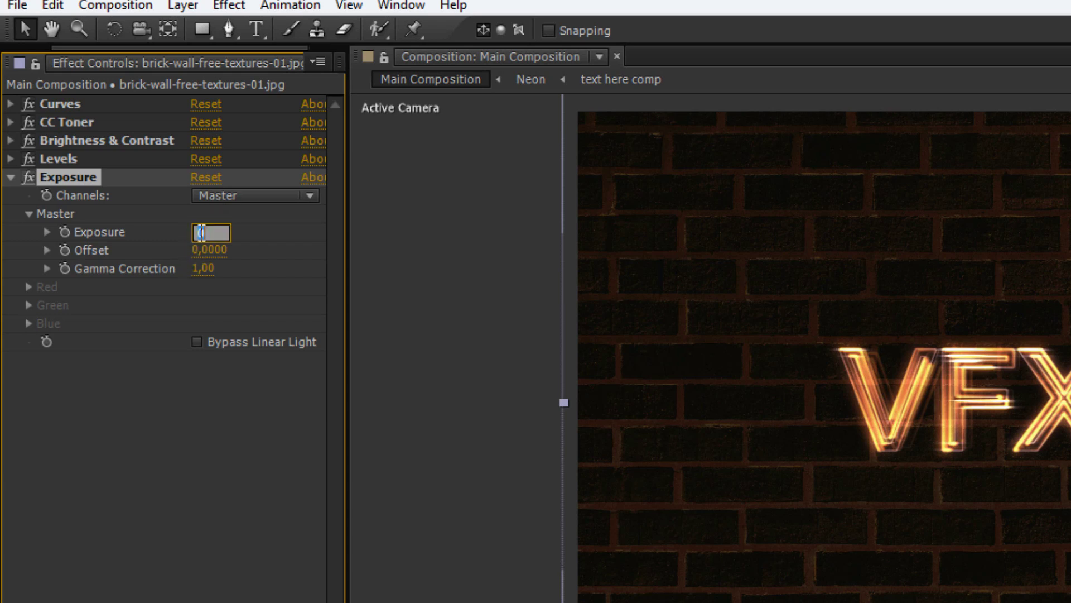
text(-0,58)
click(205, 269)
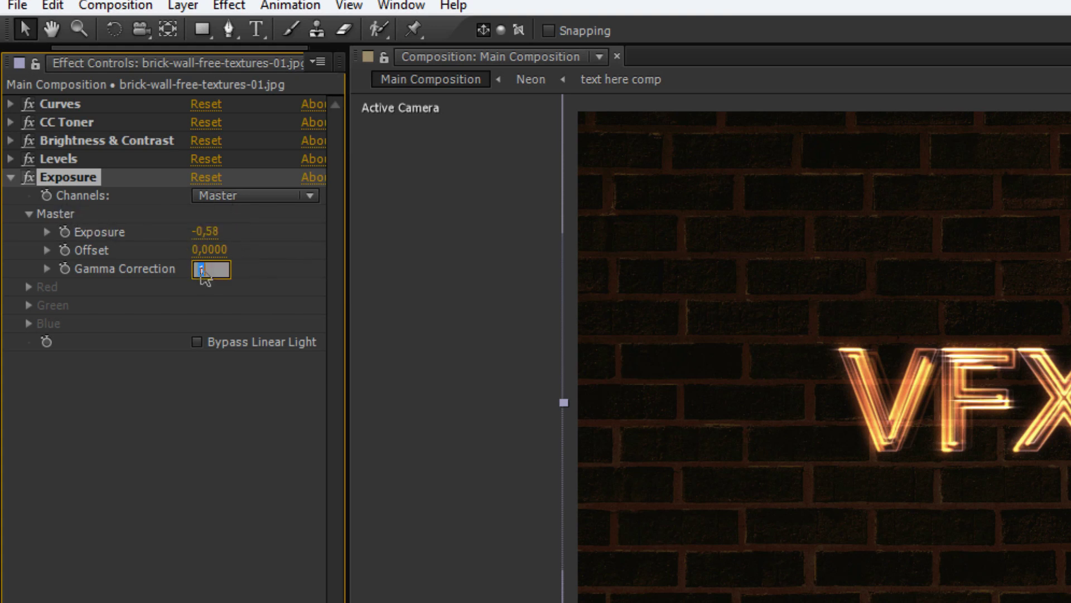
text(1,27)
click(196, 342)
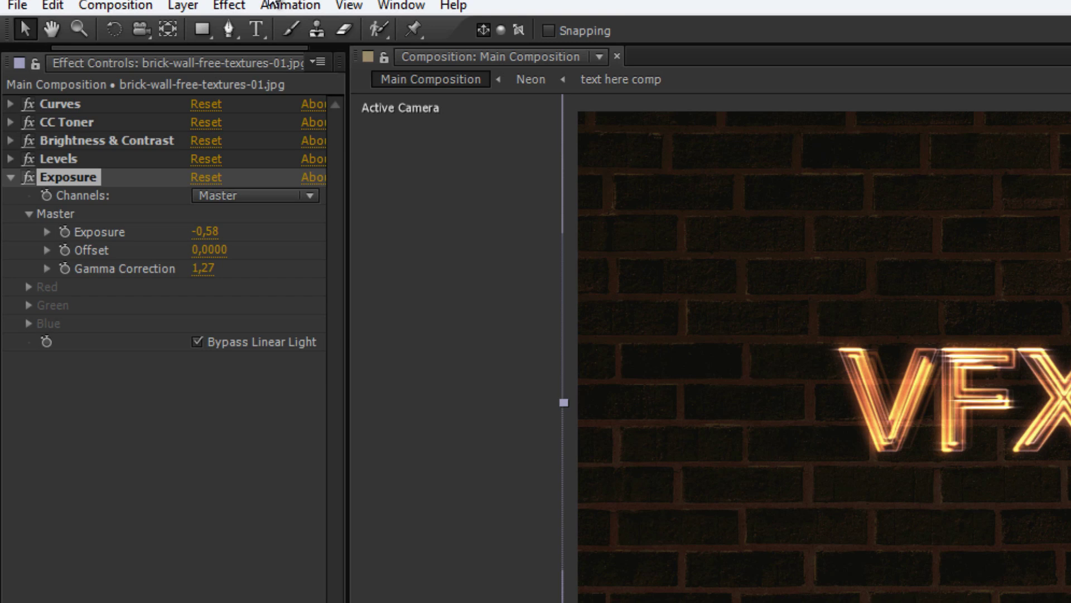
Add a Gaussian Blur effect to the brick wall layer.
click(245, 6)
click(229, 5)
click(279, 599)
click(247, 2)
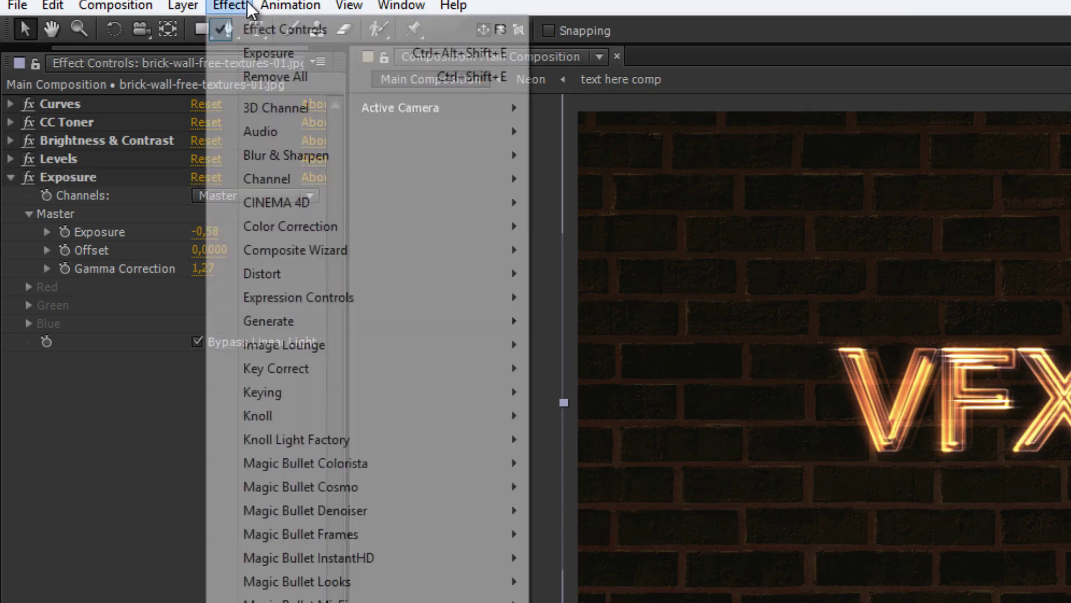
mouse_move(367, 156)
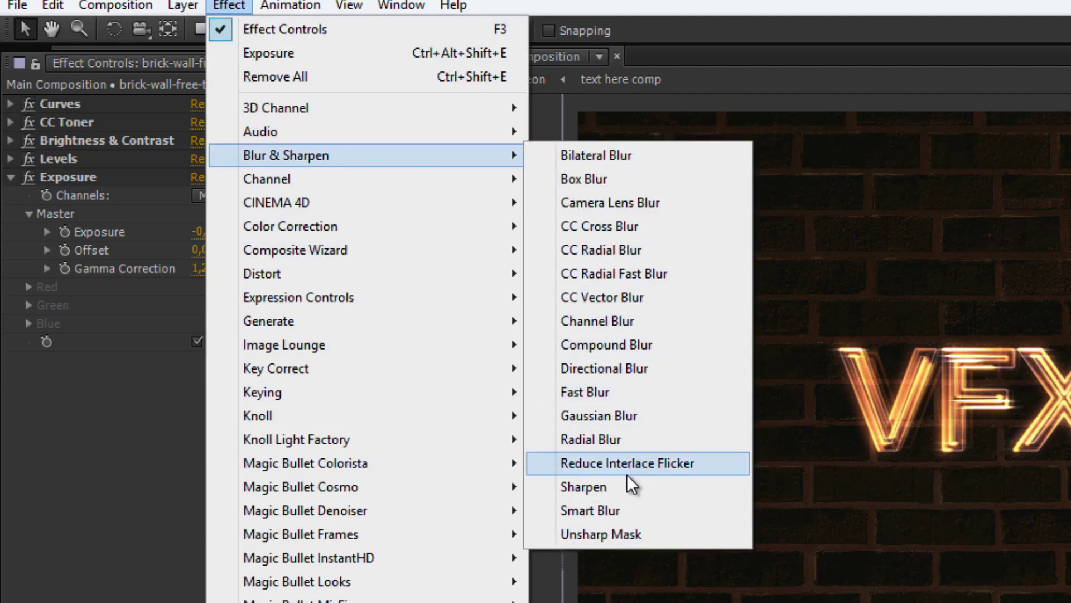
click(612, 416)
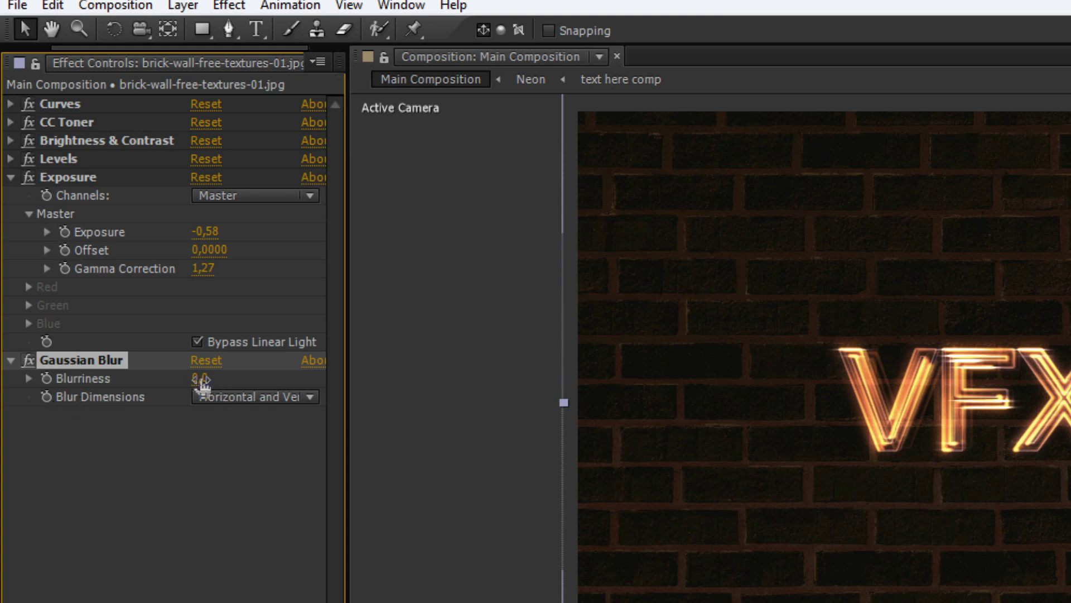
Set the Gaussian Blur's Blurriness to 3,9 and collapse the Gaussian Blur and Exposure settings.
click(199, 380)
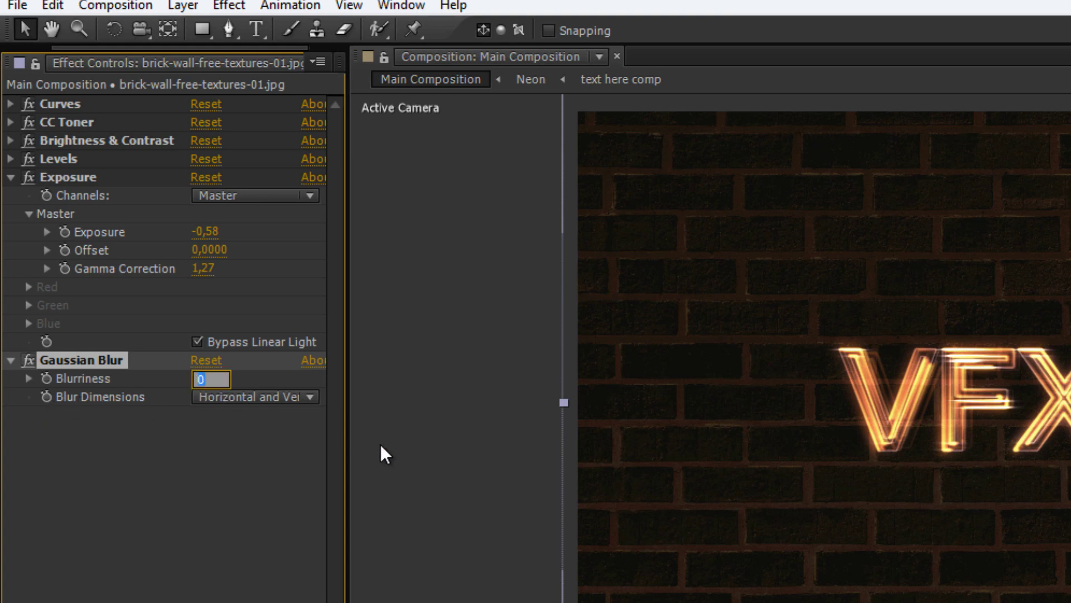
text(3,9)
click(172, 565)
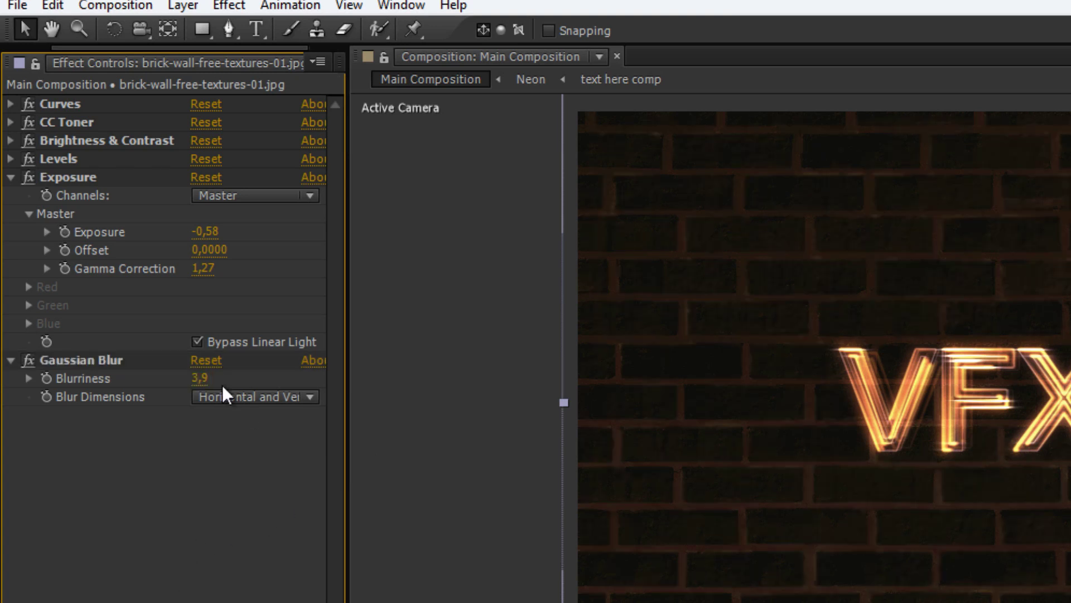
click(11, 360)
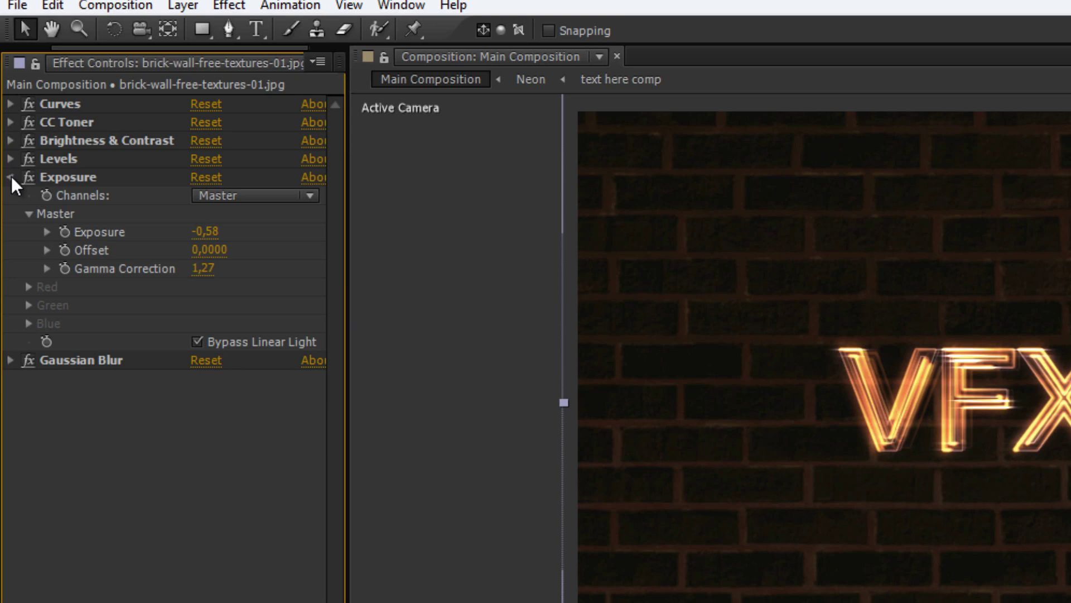
click(10, 177)
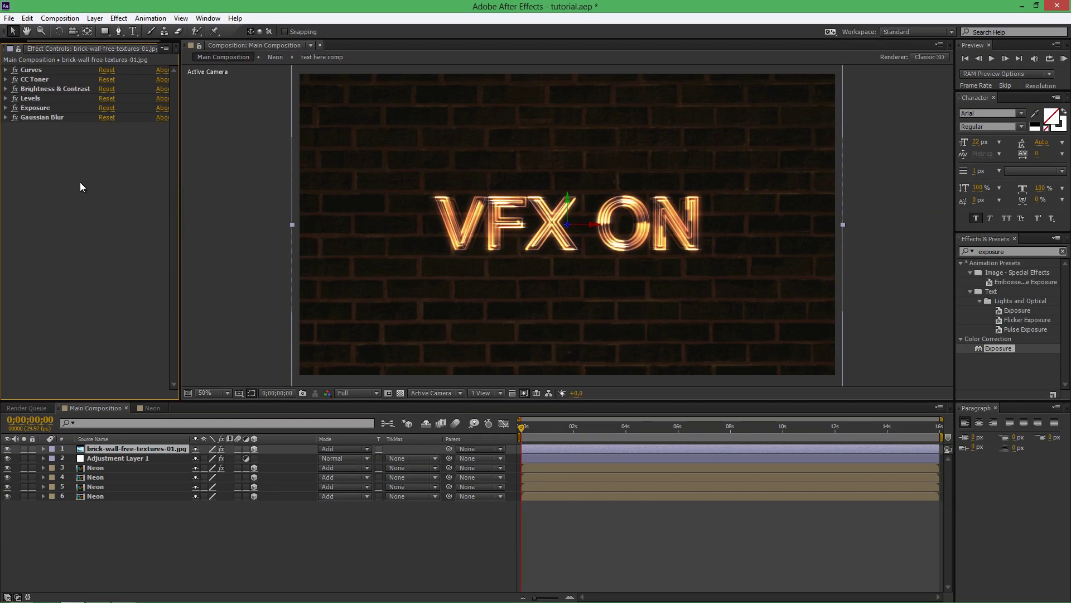
Add the Video Copilot Optical Flares effect to the brick wall layer and set its Render Mode to Over Original.
click(118, 18)
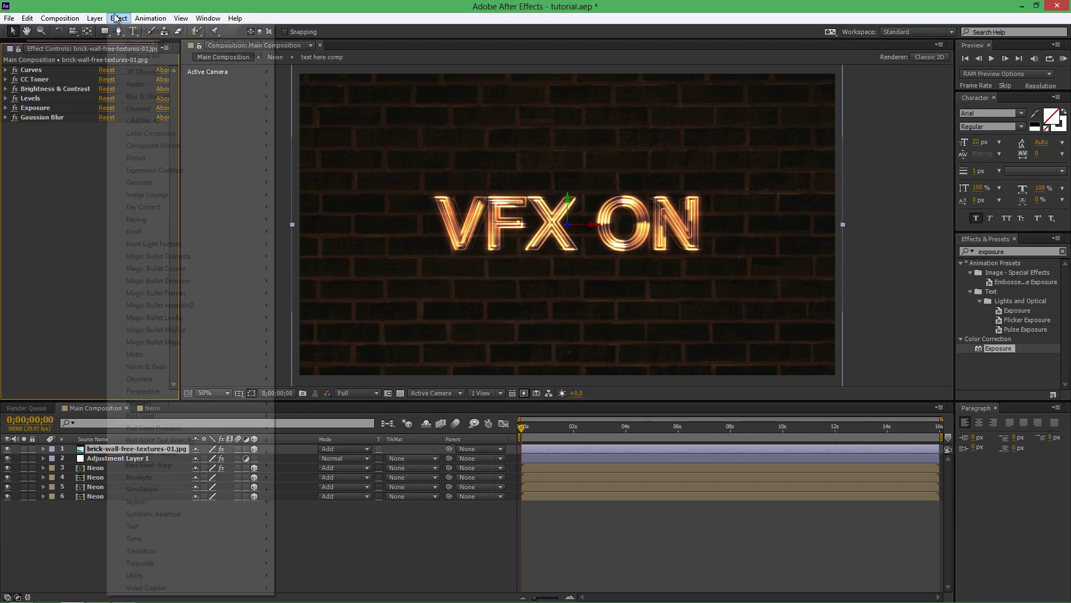
mouse_move(226, 564)
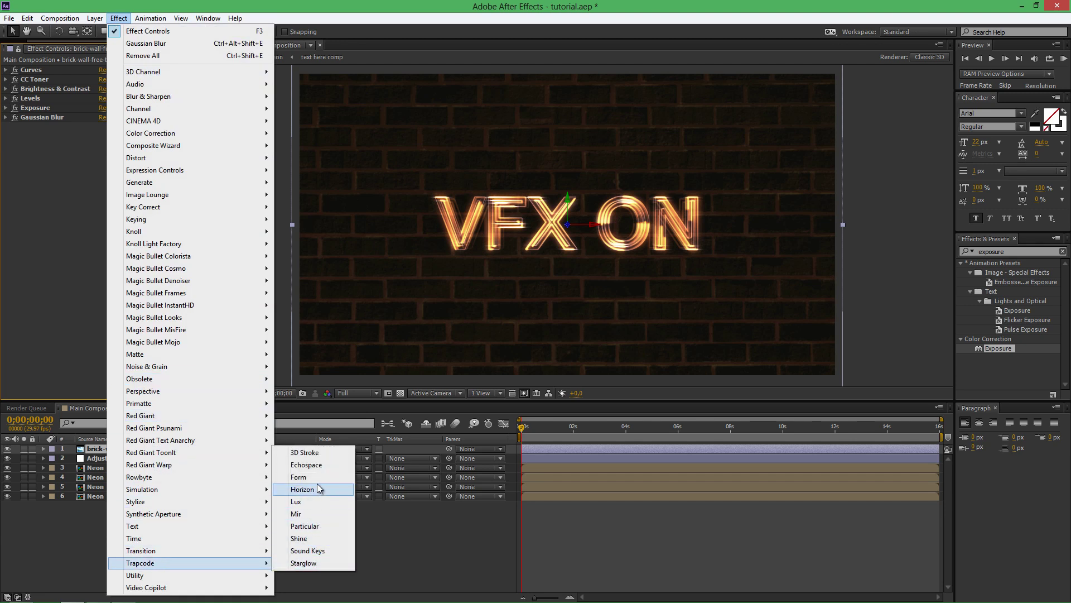
mouse_move(211, 590)
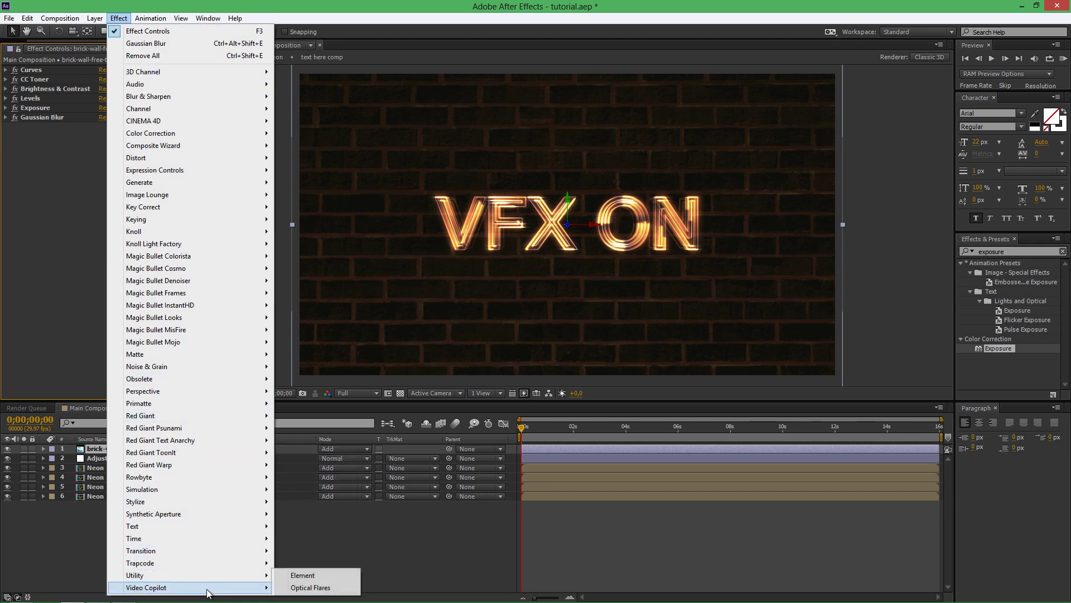
click(299, 588)
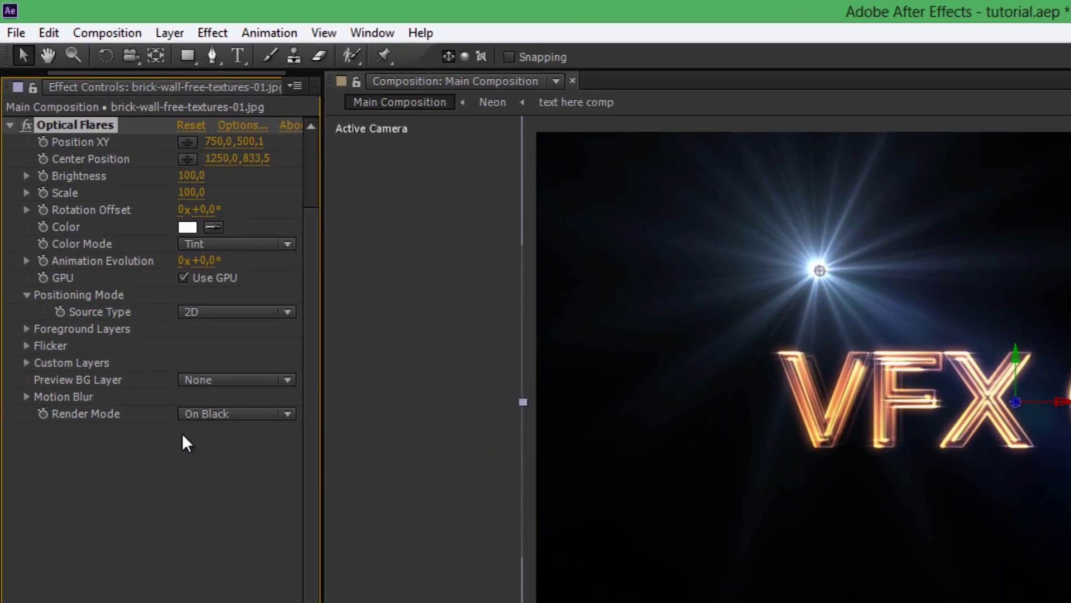
click(199, 414)
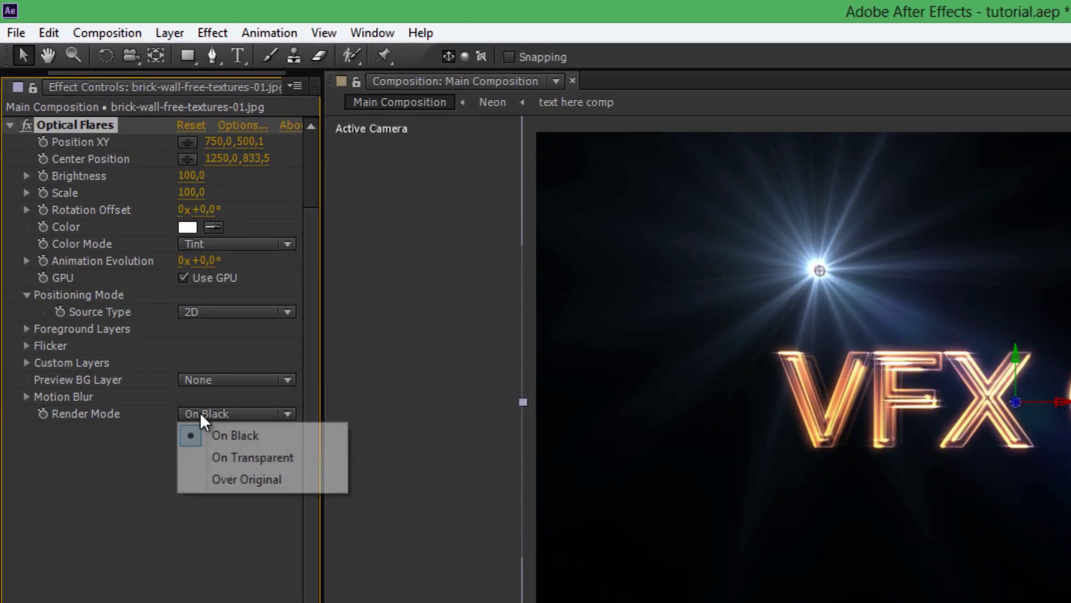
click(254, 478)
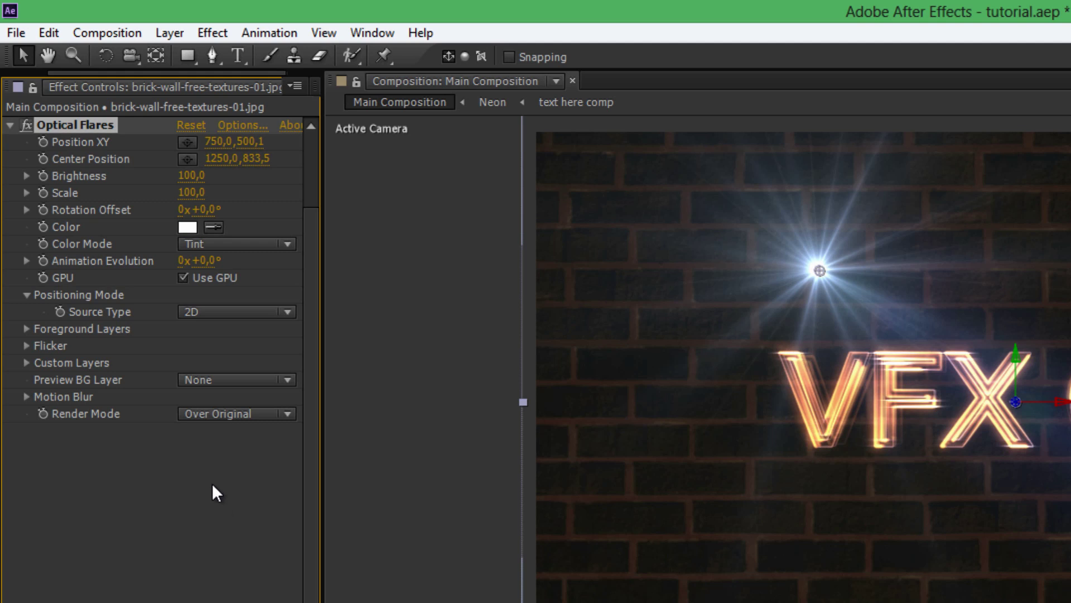
Set the Optical Flares Position XY to -740,7 and -675,7 on the brick wall layer.
click(219, 141)
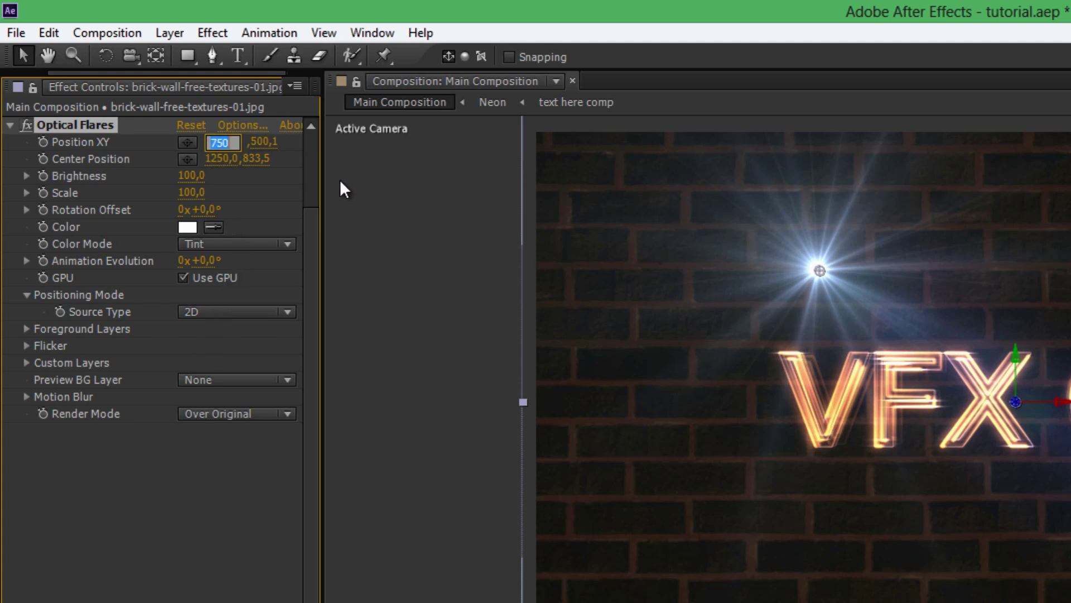
text(-74)
text(0,7)
key(Tab)
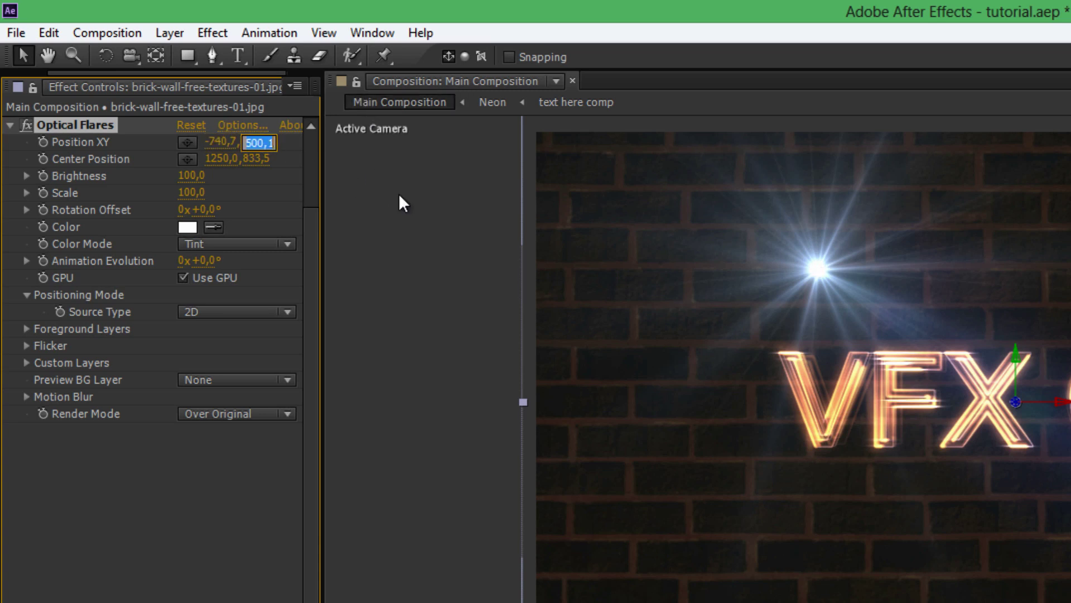
text(-6)
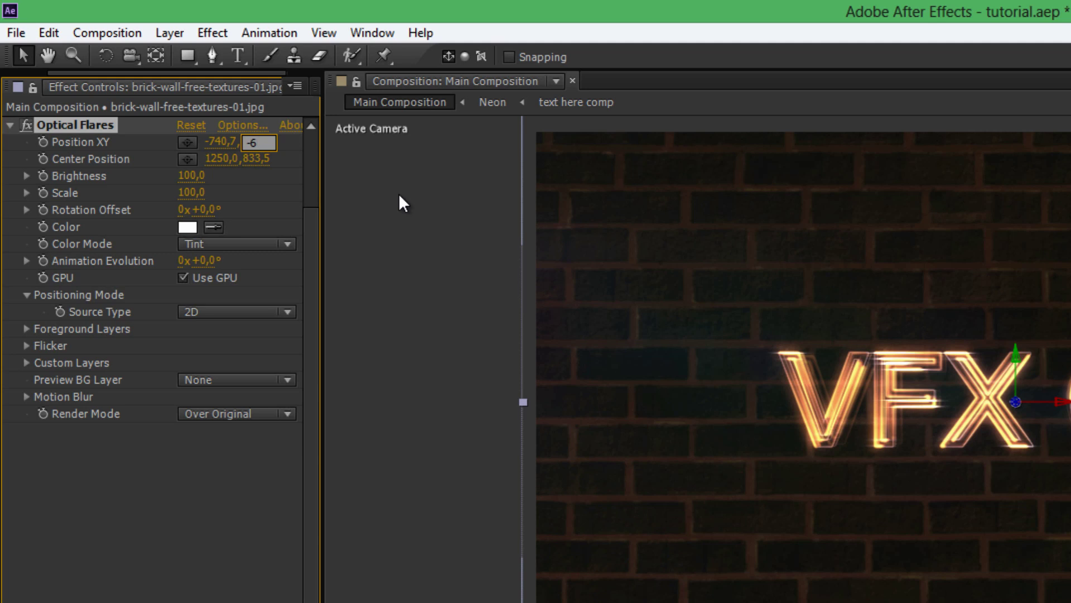
text(75,7)
key(Return)
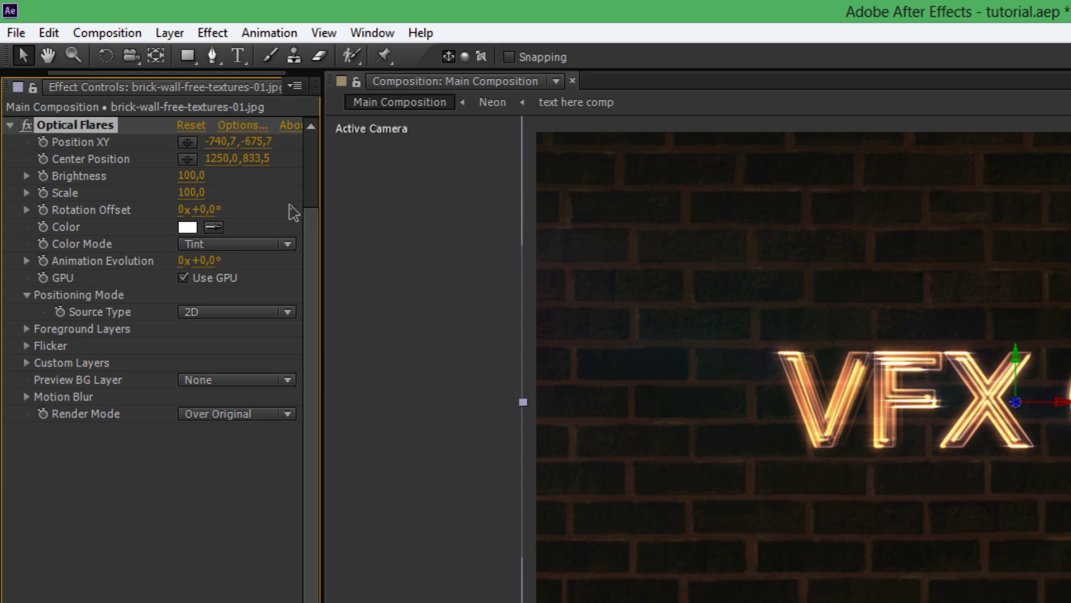
Set the Optical Flares Brightness to 270.
click(222, 160)
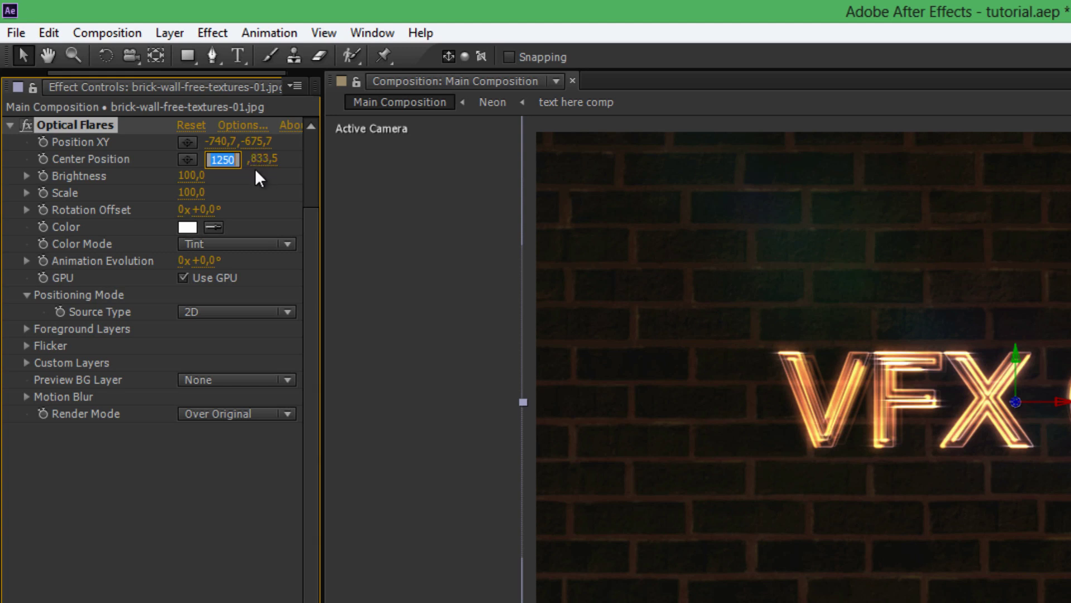
key(Return)
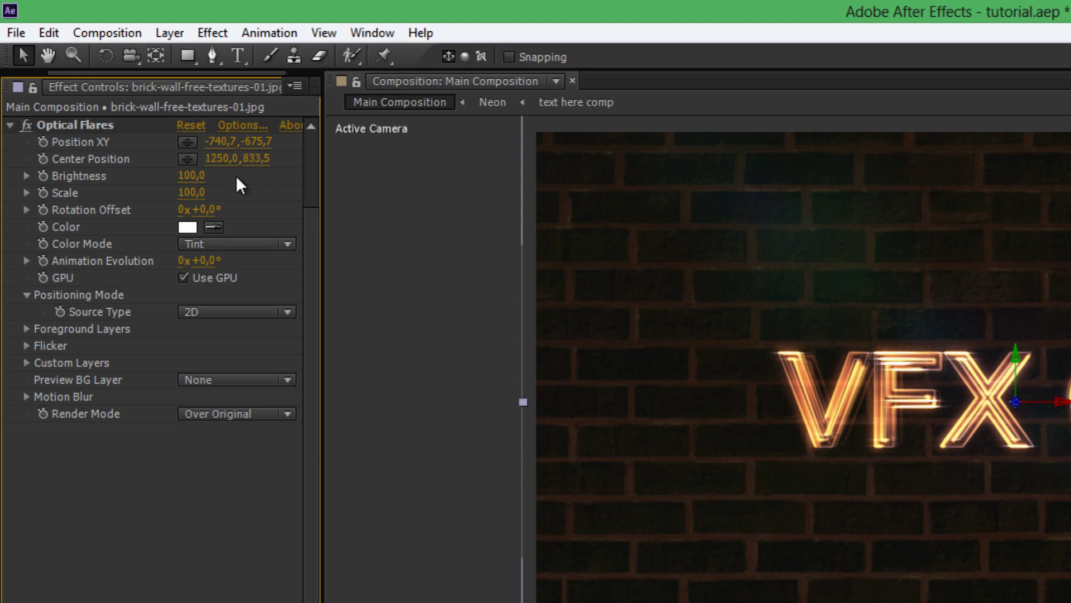
click(193, 176)
text(270)
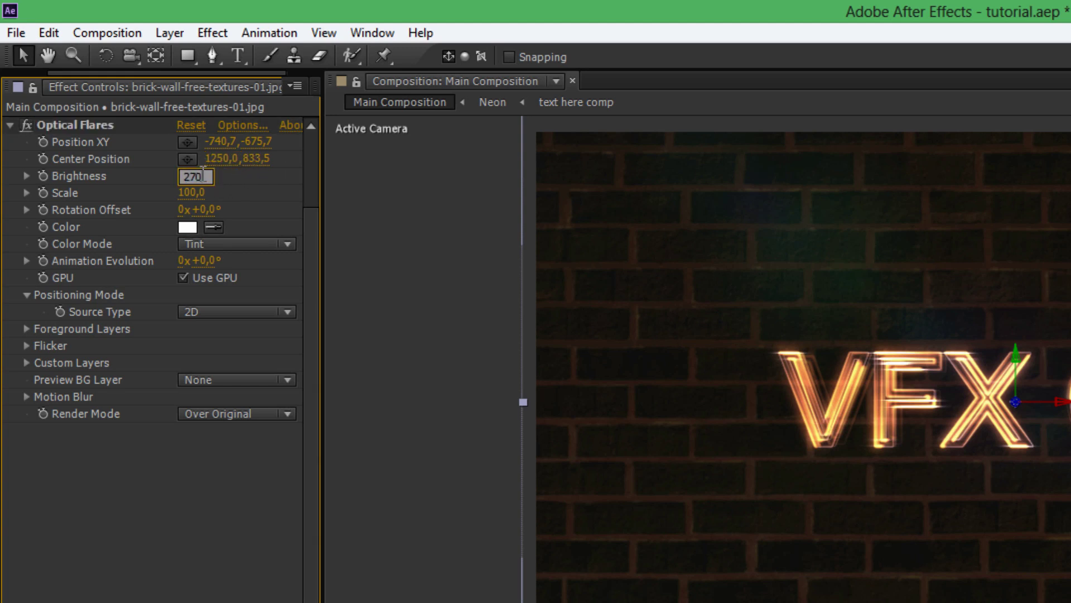
key(Return)
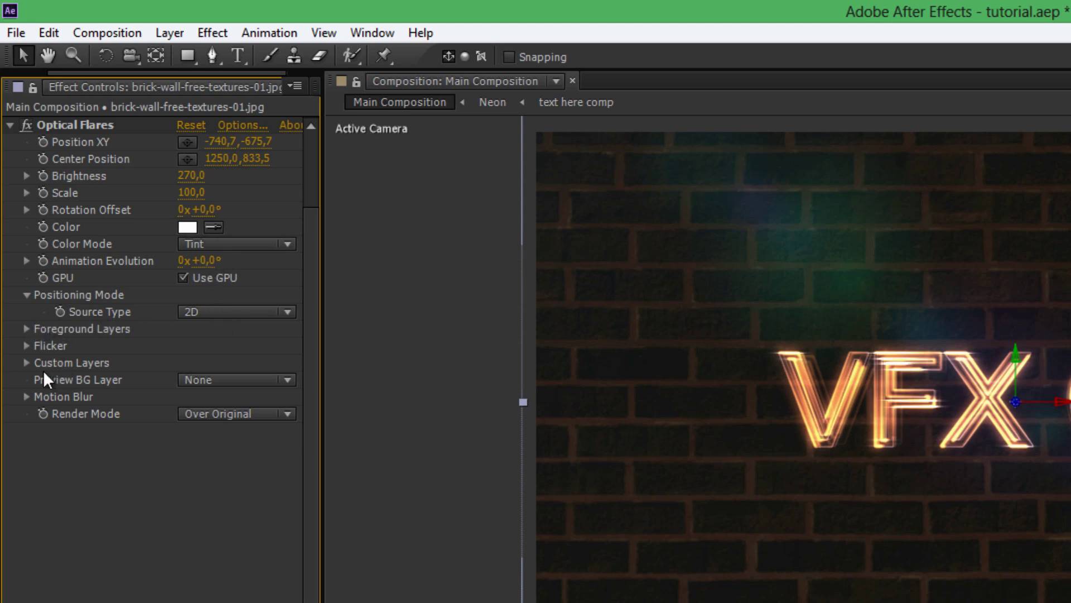
Open the Optical Flares options in a maximized window and load the Green Spot Light preset from the Light folder.
scroll(39, 349, up, 3)
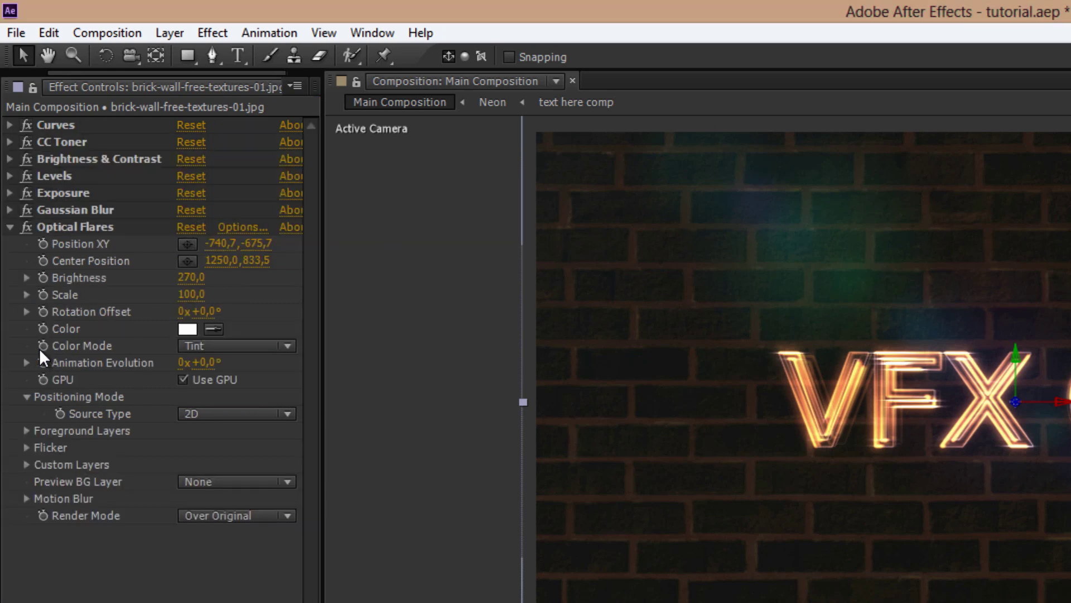
click(230, 228)
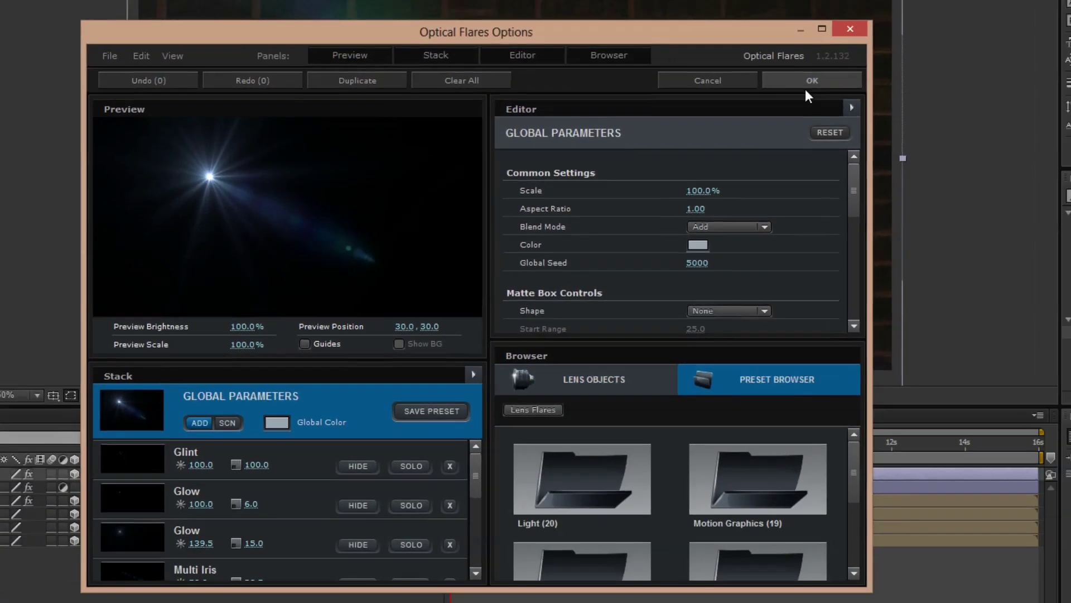
click(822, 29)
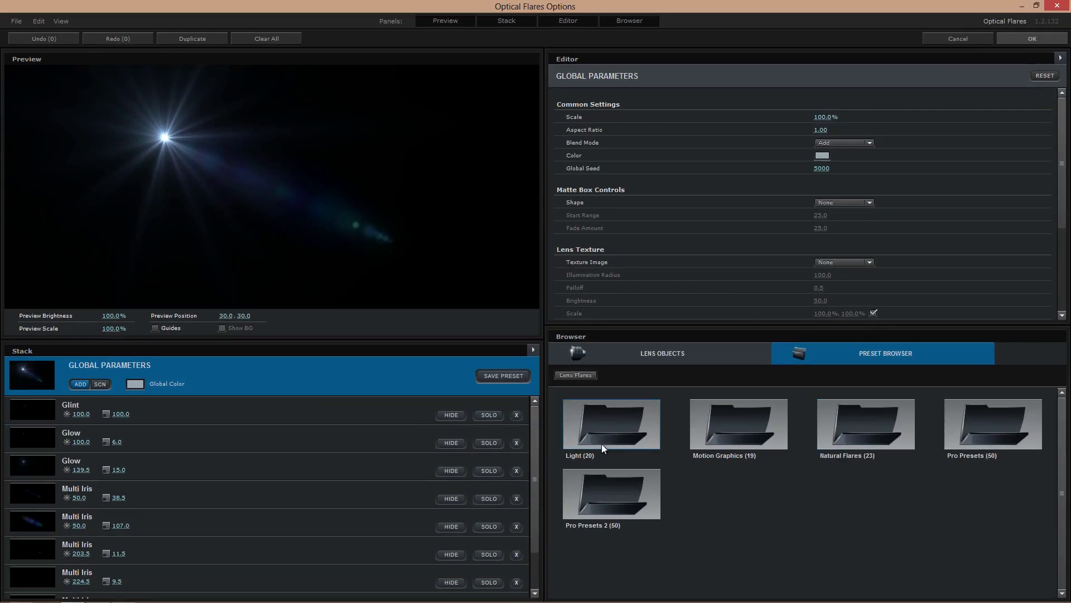
click(602, 443)
click(993, 491)
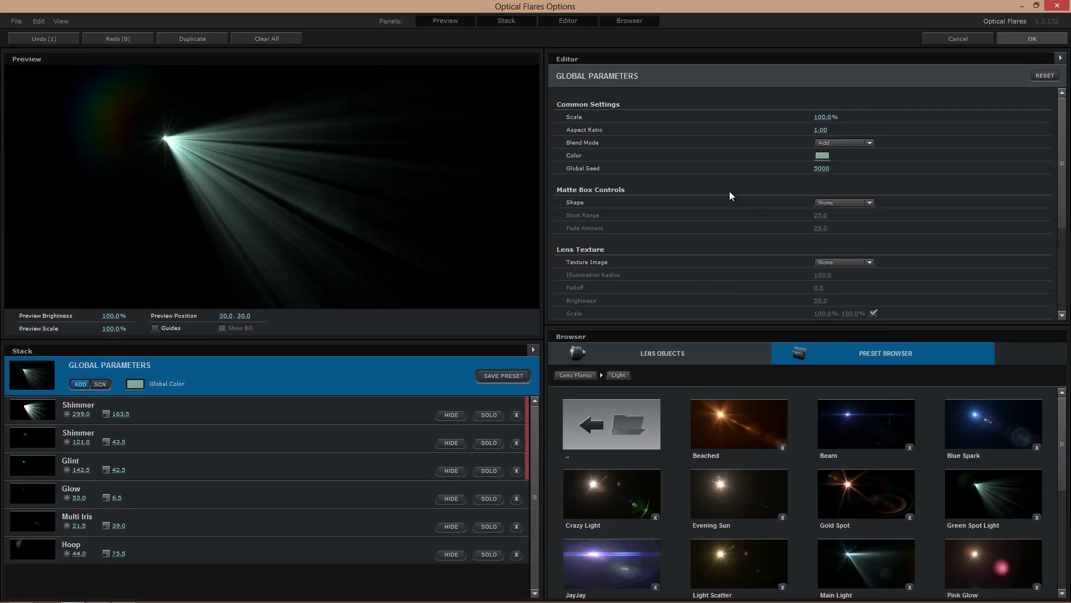
Set the flare's global color to FFA439.
click(822, 157)
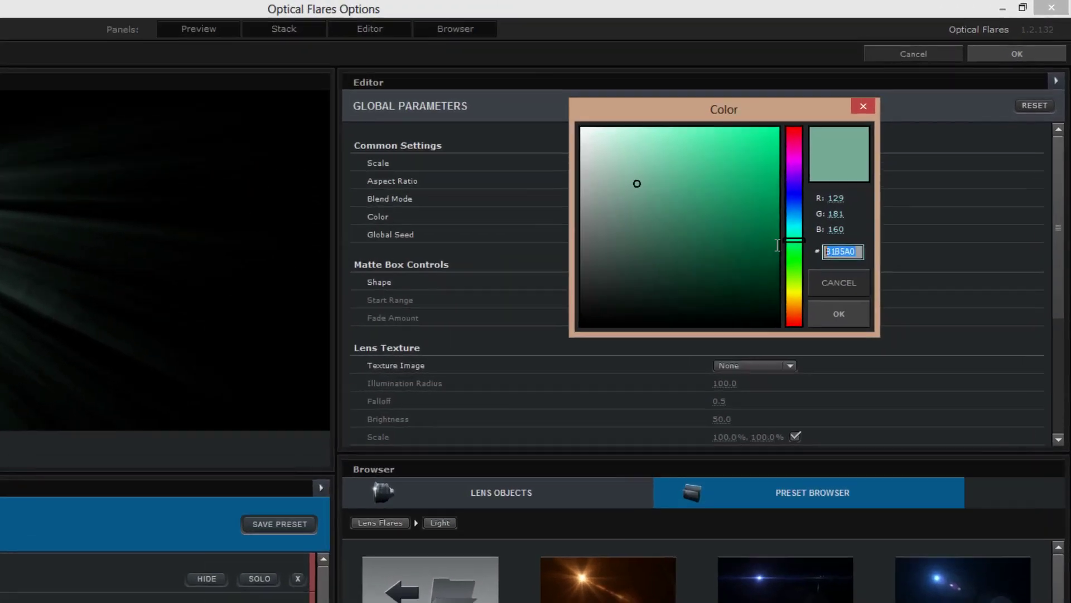
text(FFA439)
click(865, 322)
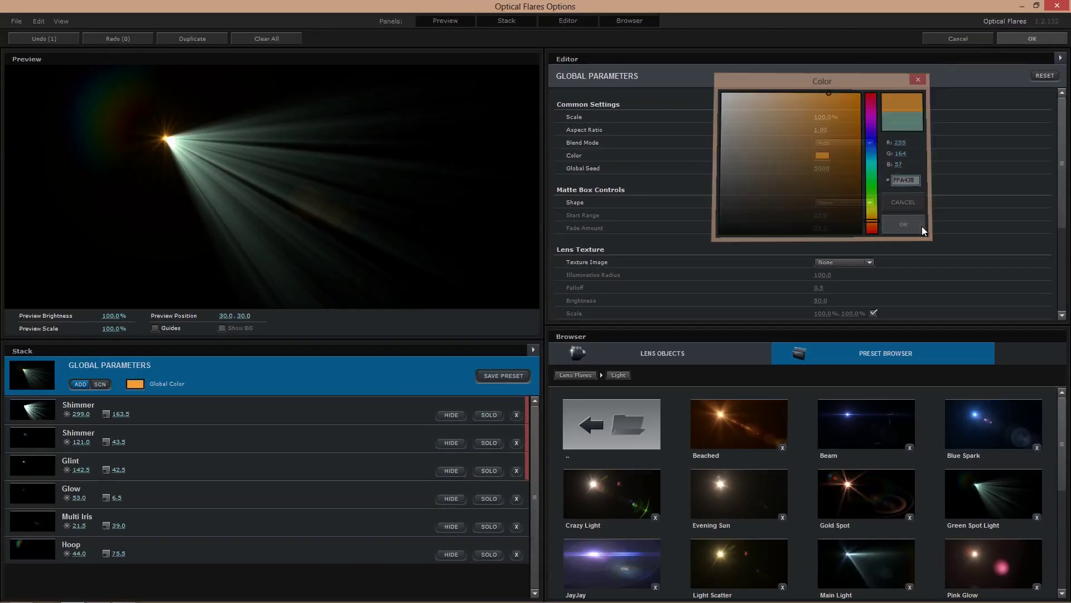
Set Color 1 of both Shimmer elements in the flare to FFA439.
click(338, 410)
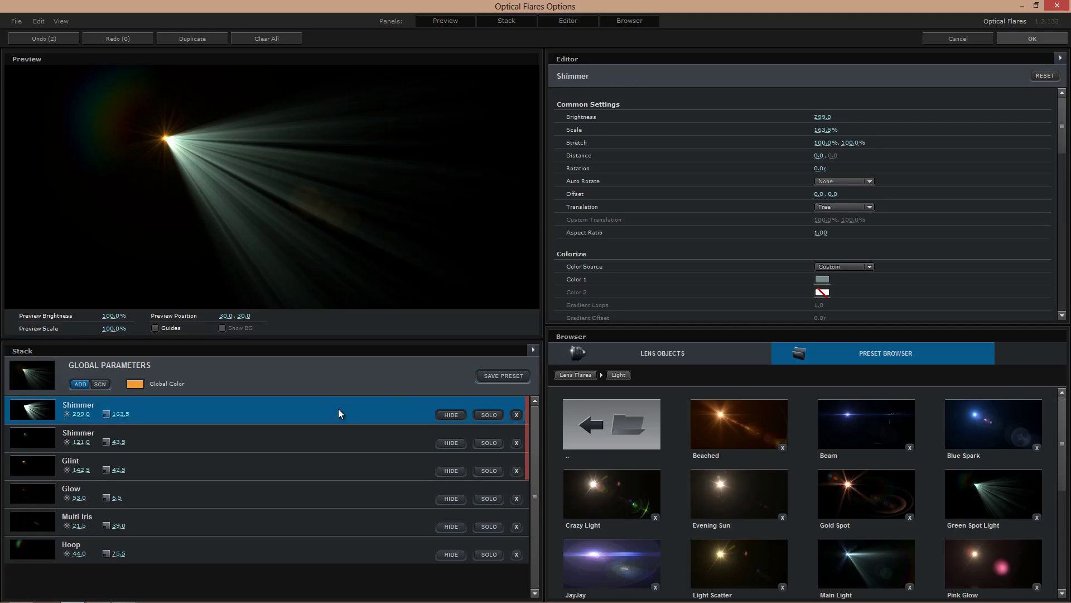
click(823, 280)
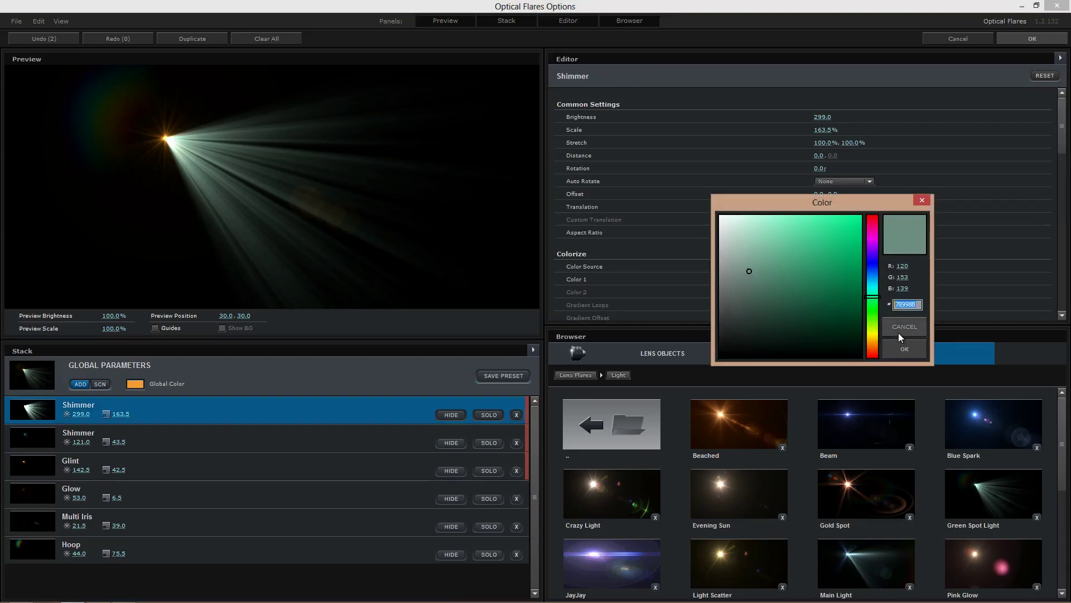
text(FFA439)
click(904, 349)
click(305, 436)
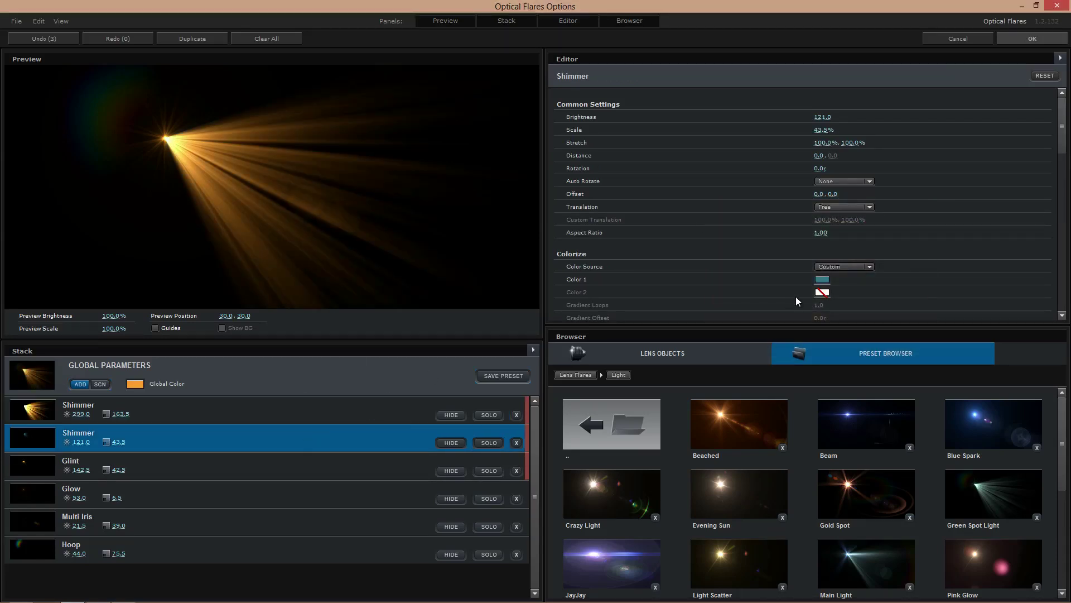
click(823, 280)
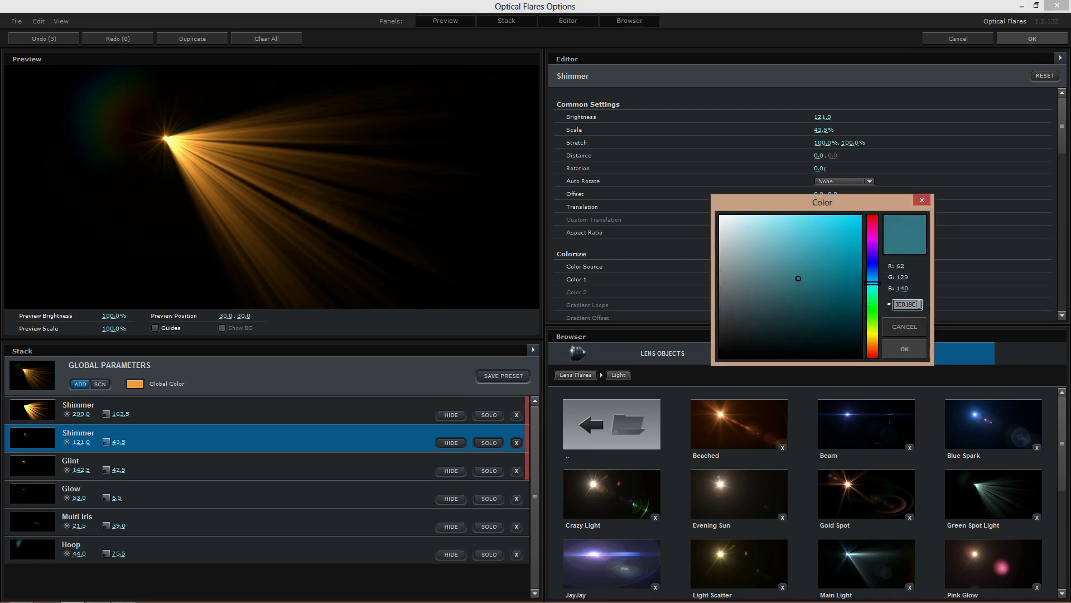
key(ctrl+v)
click(905, 349)
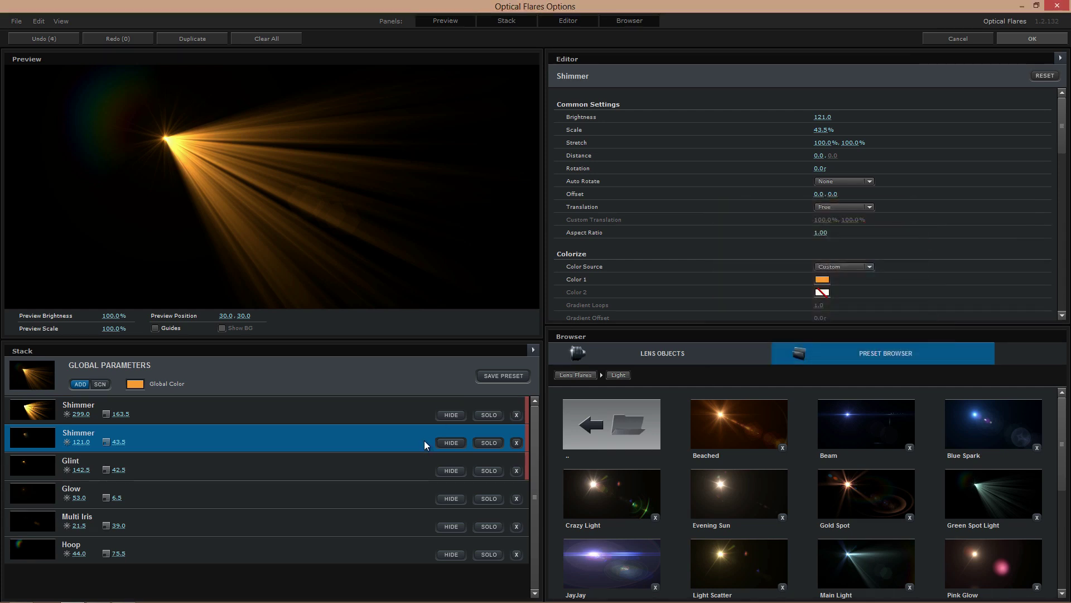
click(264, 477)
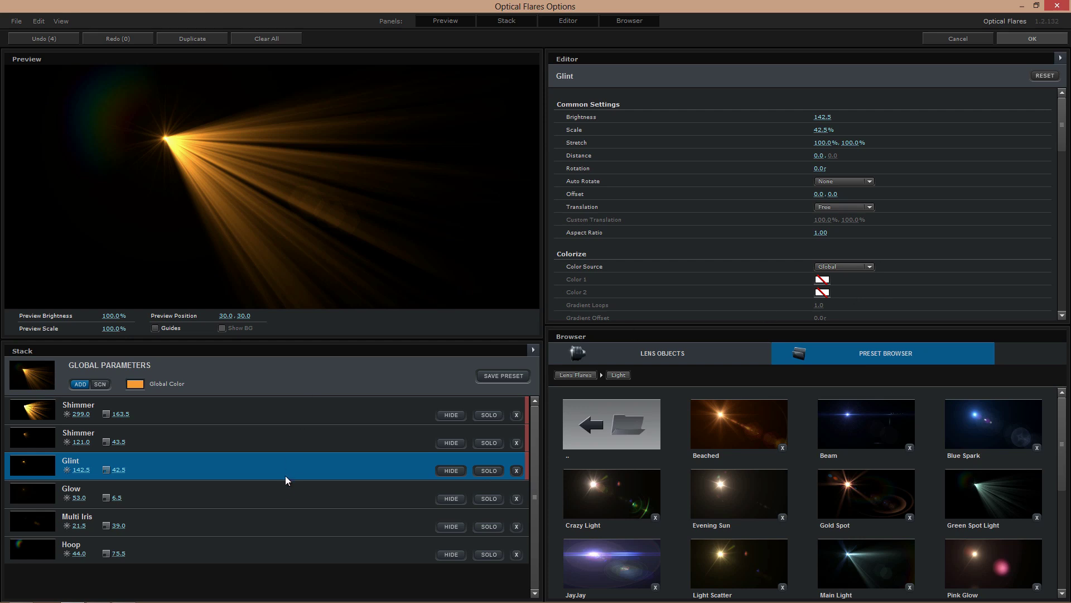
click(283, 488)
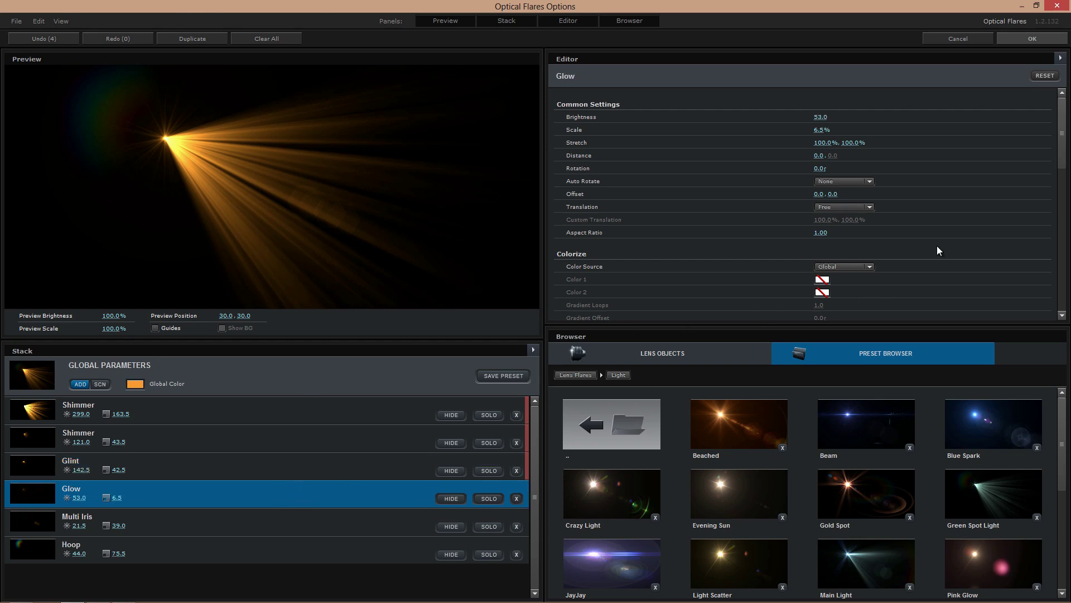
scroll(948, 256, down, 10)
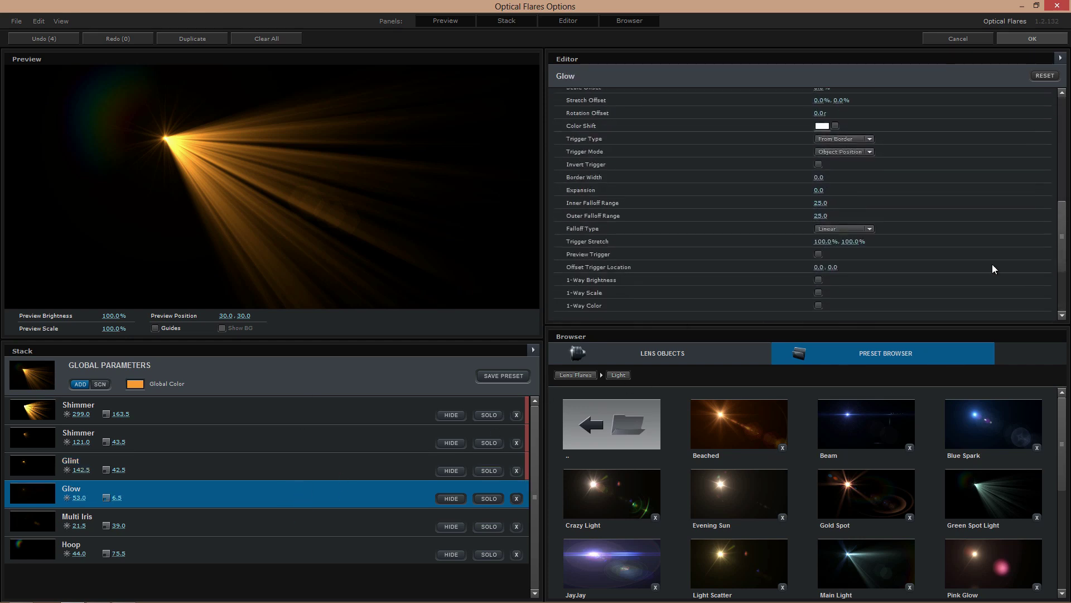
click(244, 519)
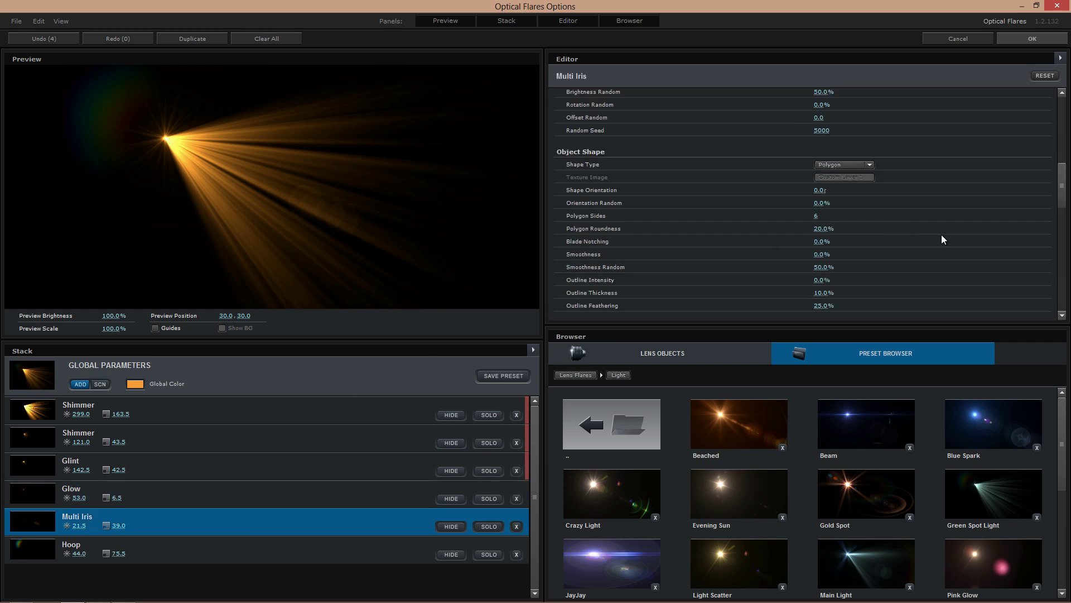
drag(1058, 189, 1051, 119)
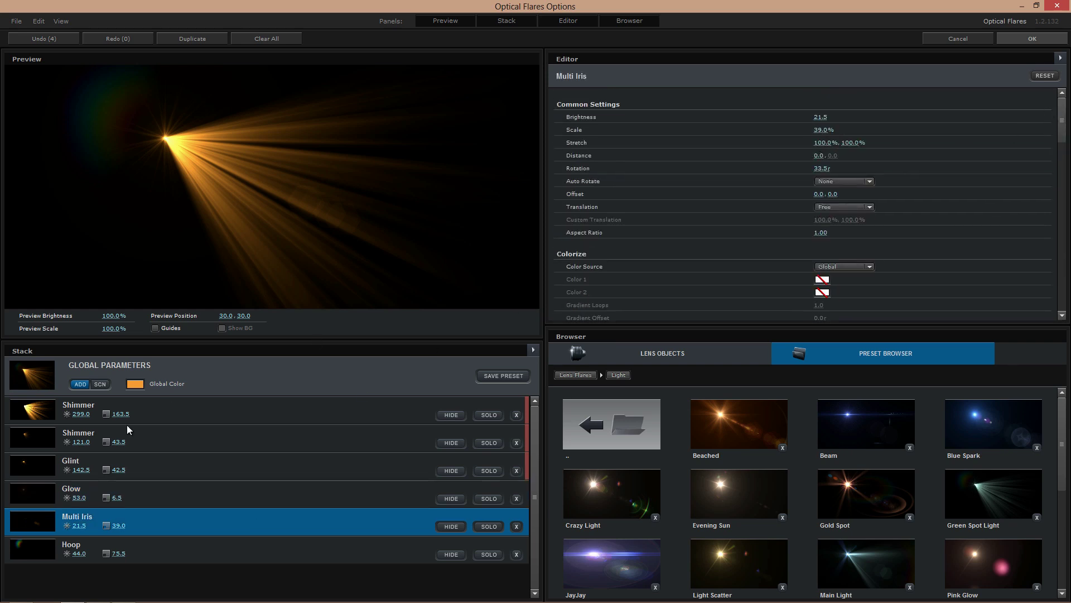
Hide the Hoop element of the flare and apply the flare options to the composition.
click(180, 550)
click(451, 554)
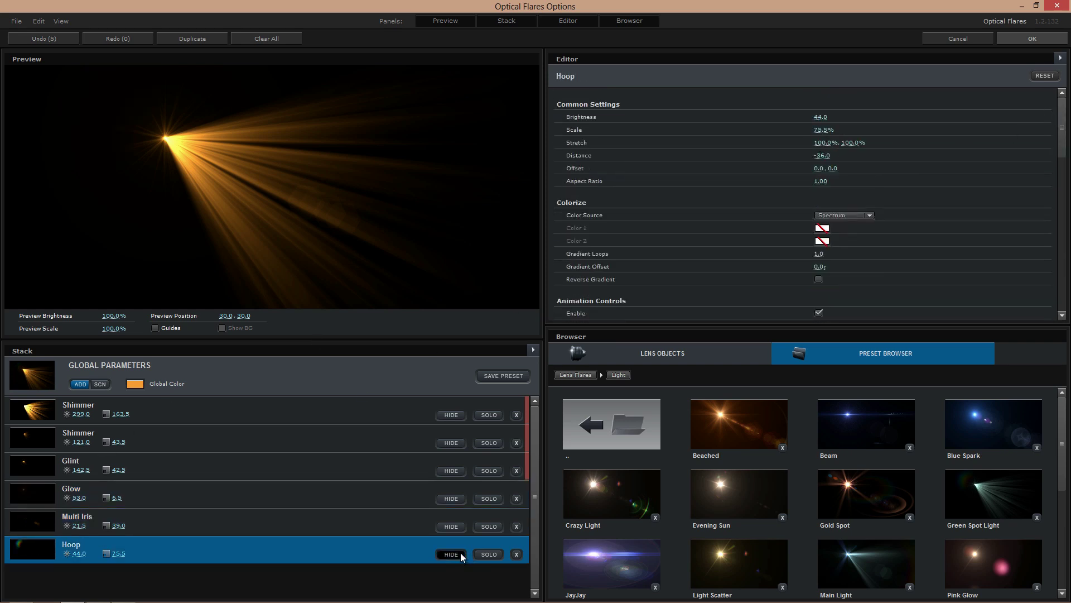
click(1034, 42)
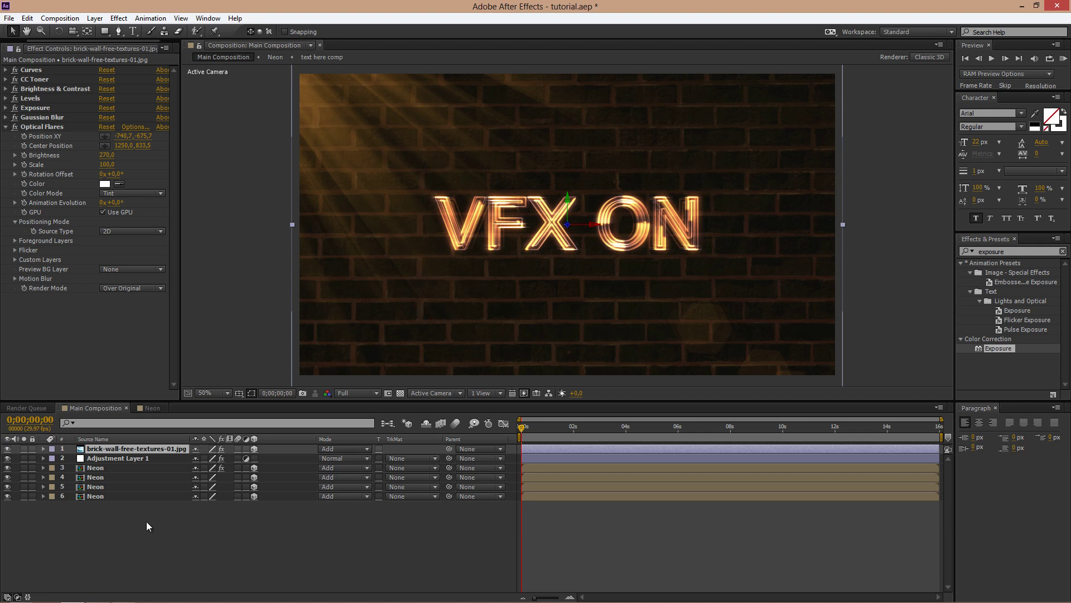
Start a new 1920 x 1080 px solid layer and sample its color from the V of the neon text.
key(space)
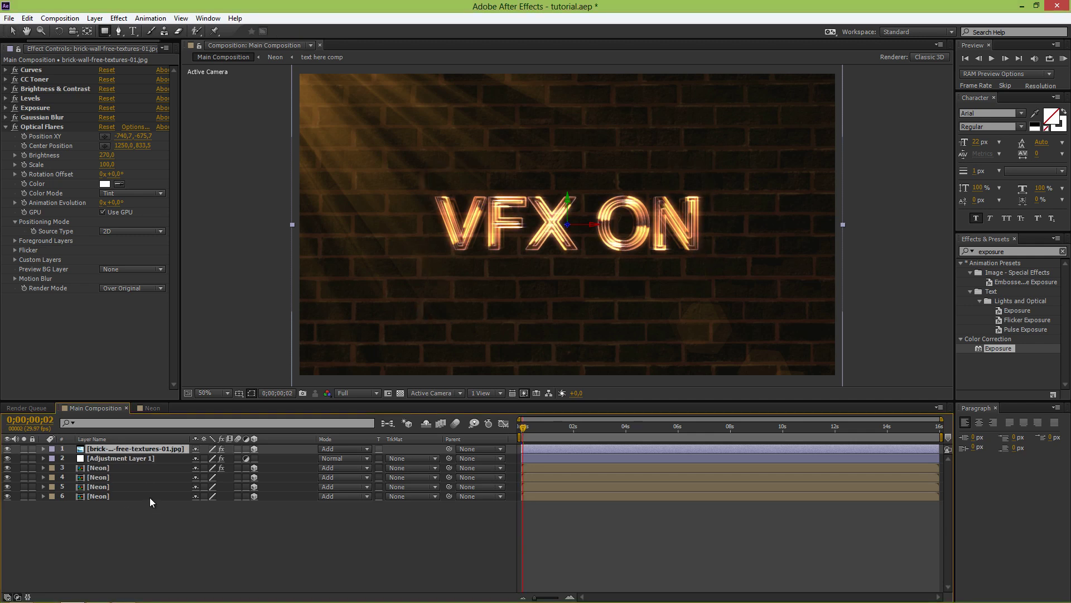
click(13, 31)
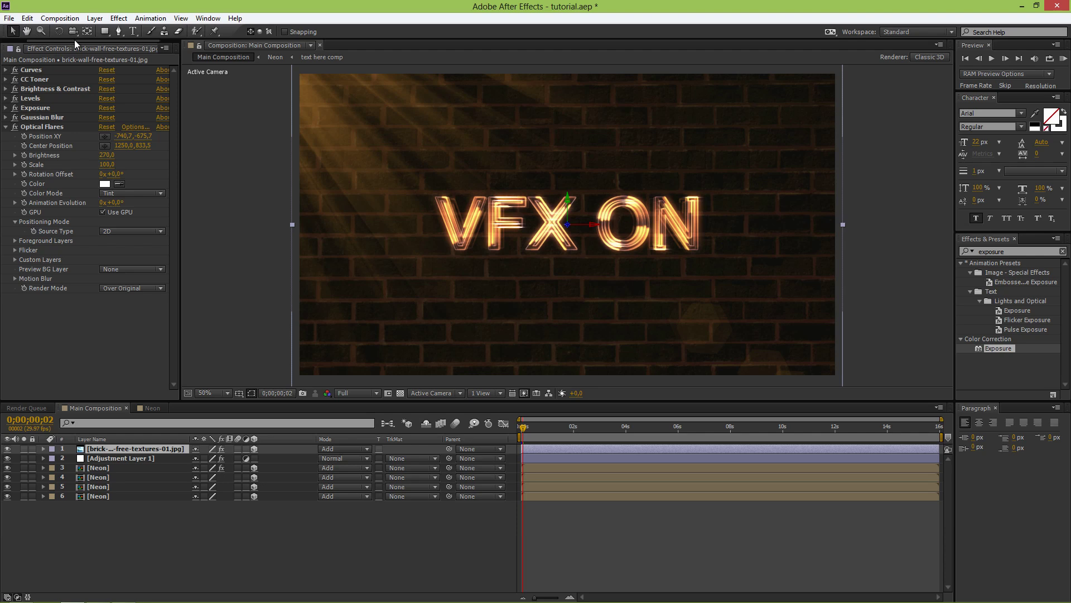
click(93, 18)
mouse_move(104, 24)
click(306, 44)
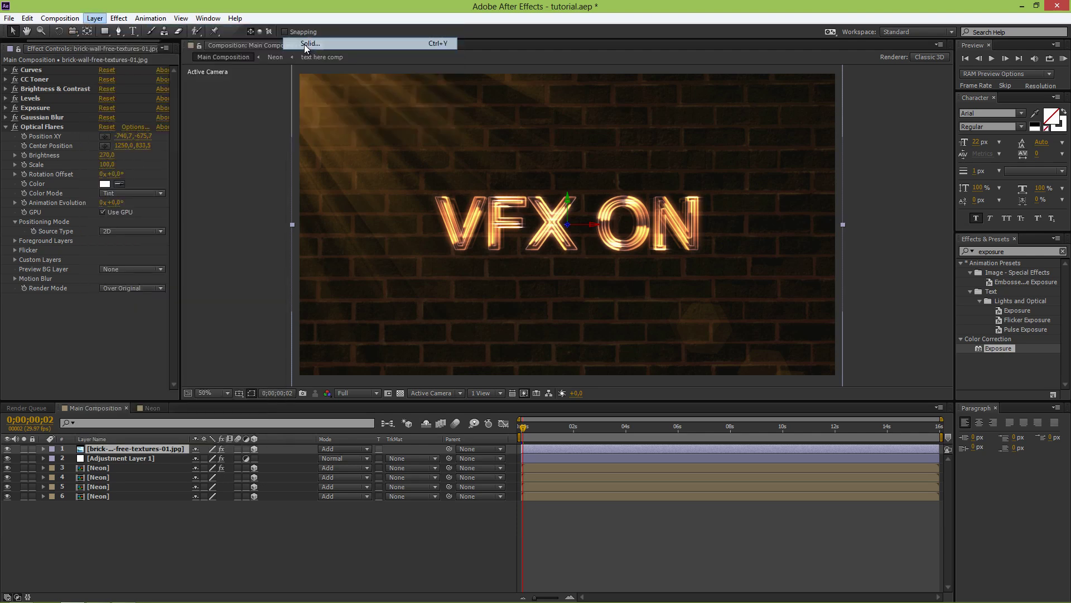
click(318, 319)
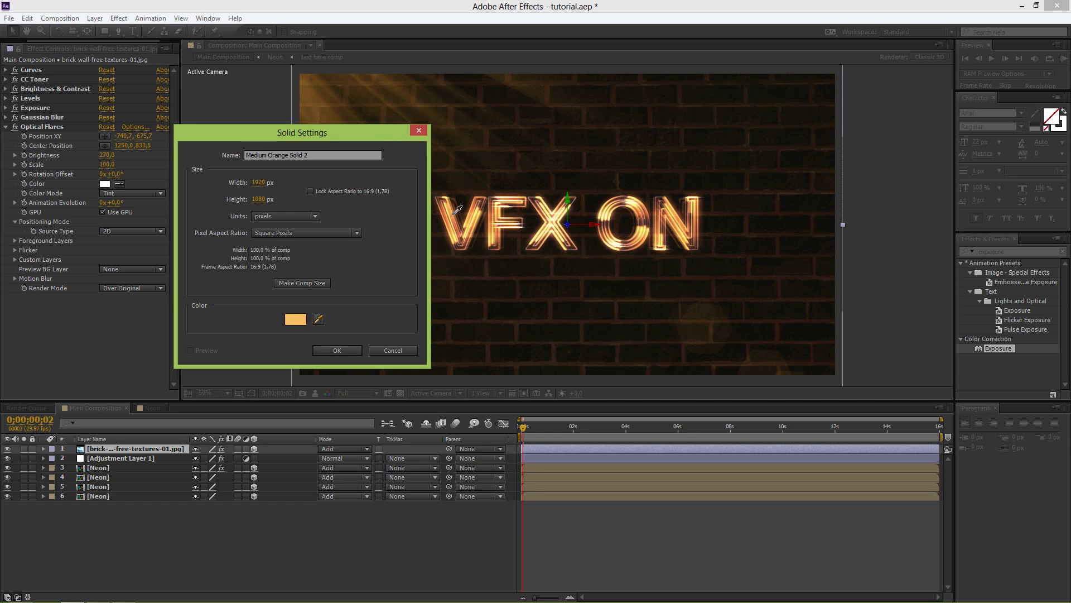
click(450, 205)
Set the new solid's color to the saturated orange FF9000 and create the layer.
click(295, 319)
drag(824, 186, 827, 163)
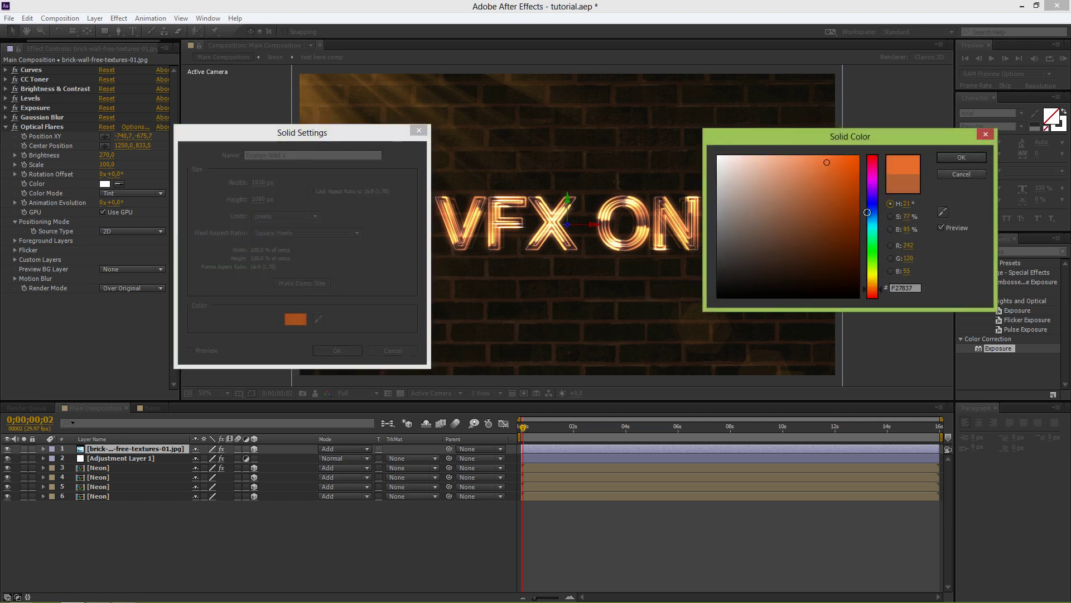
drag(872, 290, 872, 285)
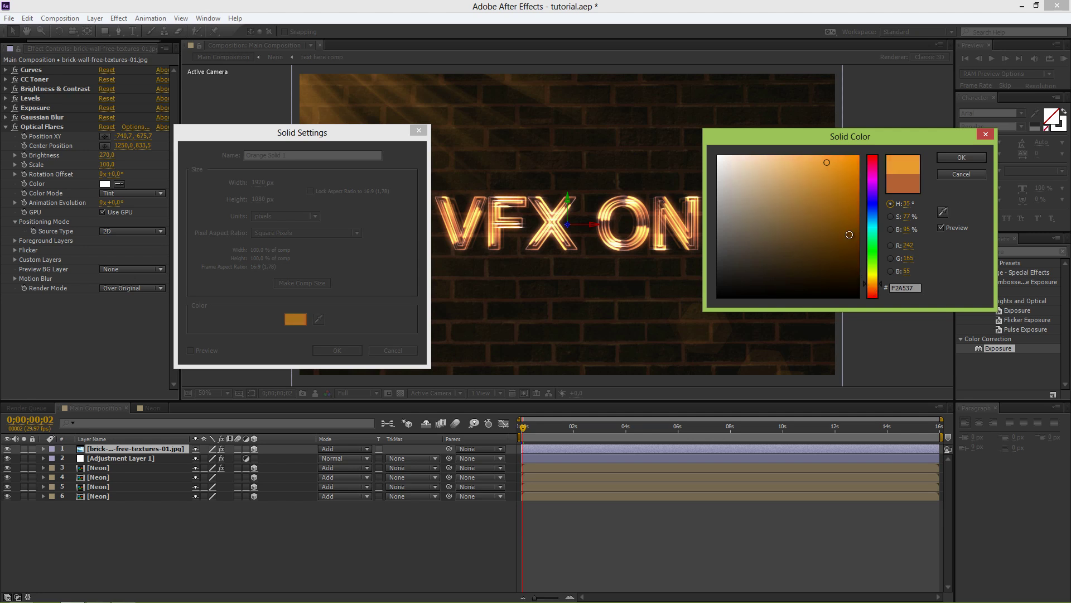
drag(844, 184, 916, 159)
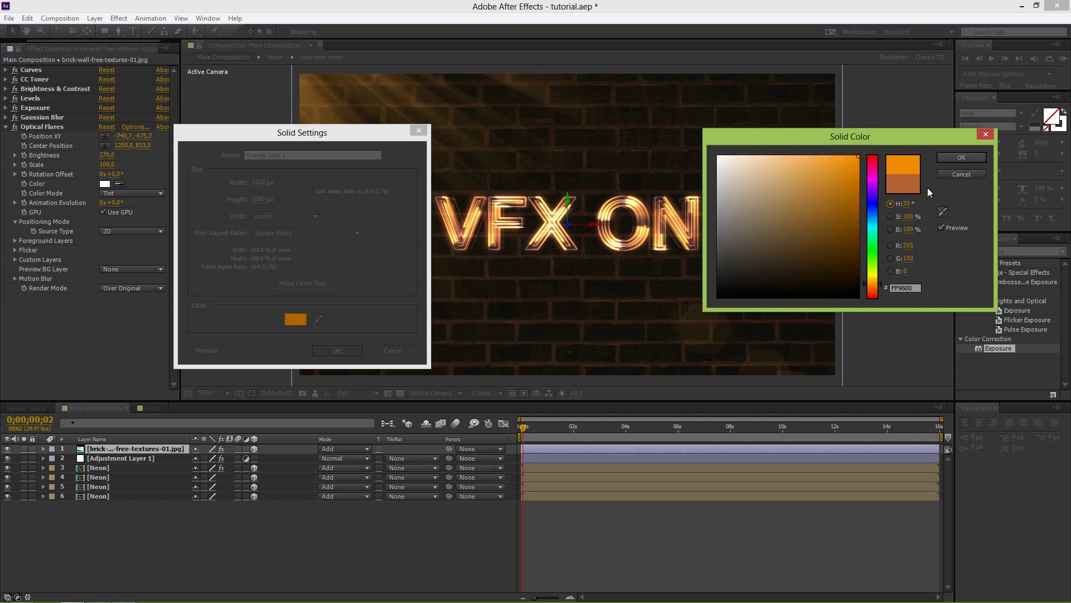
drag(875, 289, 874, 286)
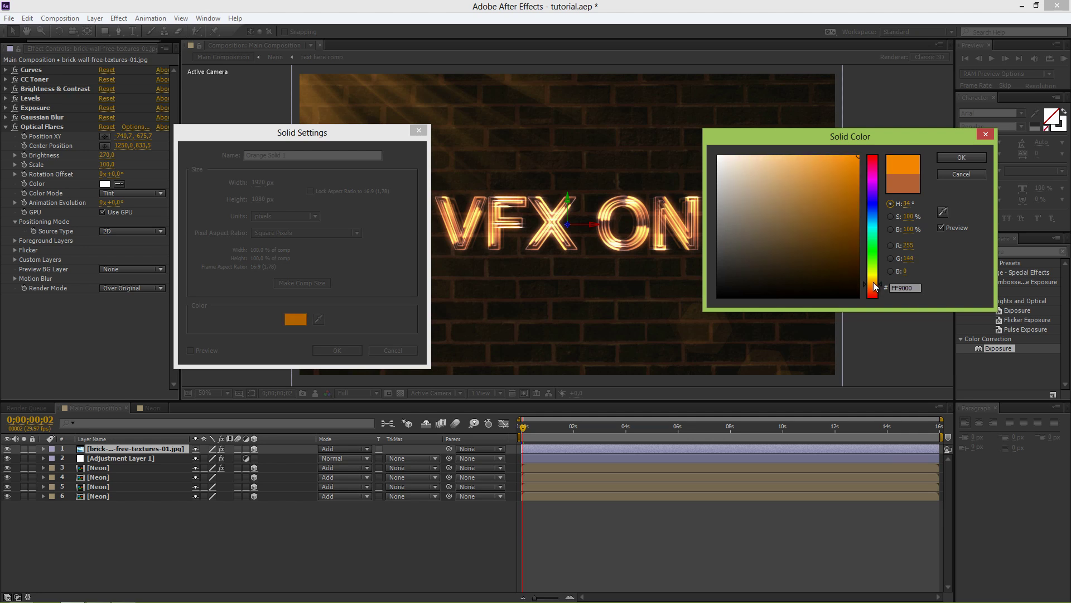
click(962, 159)
click(331, 348)
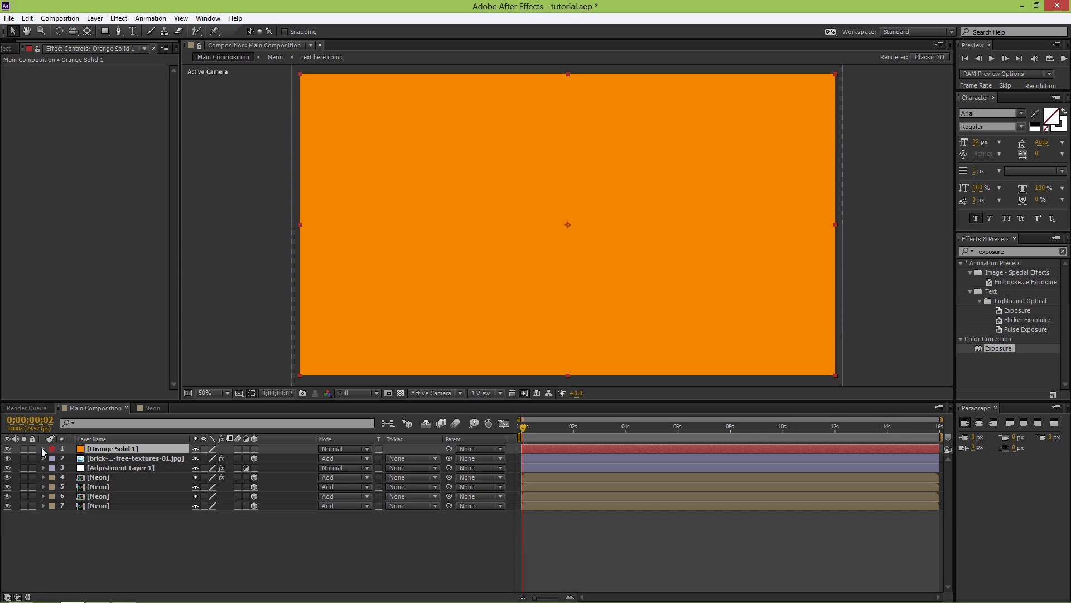
Hide the orange solid layer and draw an elliptical mask on it over the V and F of the neon text.
click(8, 449)
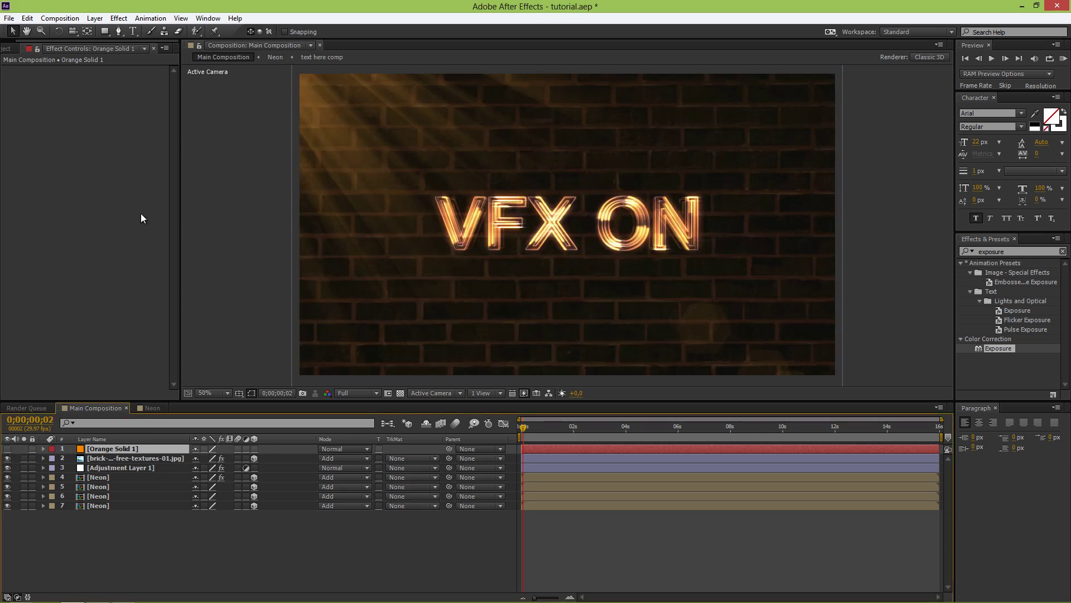
click(116, 32)
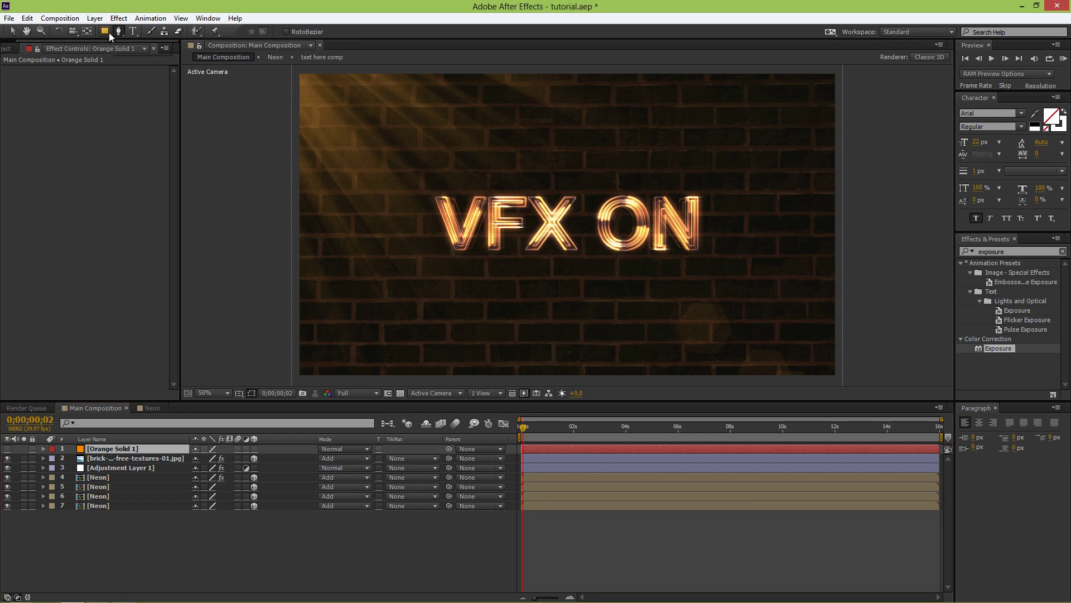
drag(109, 32, 162, 58)
mouse_move(421, 188)
mouse_down()
mouse_move(447, 229)
mouse_move(537, 267)
mouse_up()
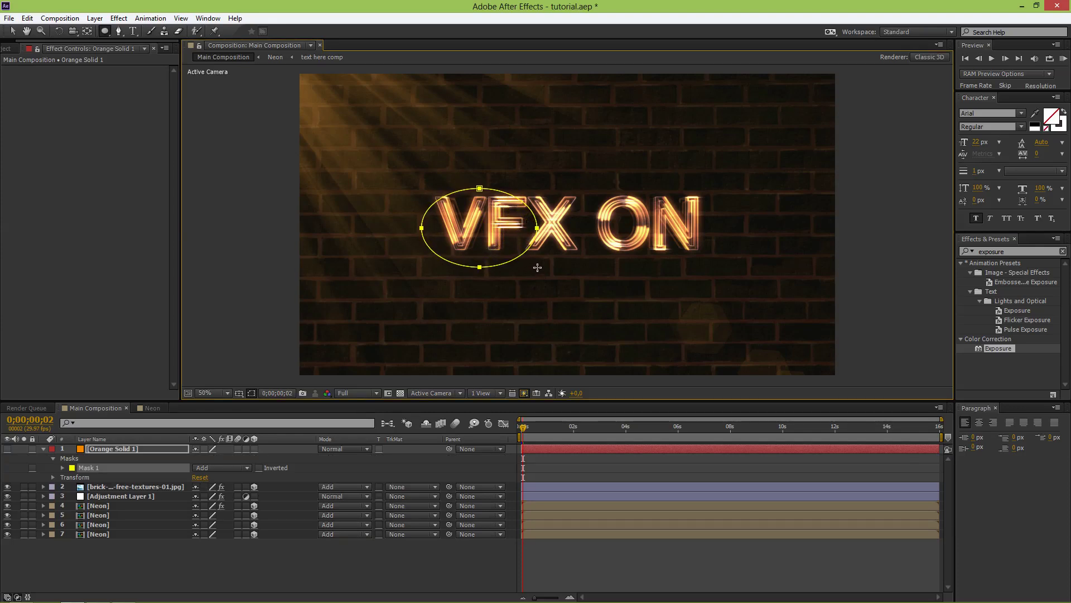
Move and narrow the elliptical mask so it closely surrounds the letter V, and make the orange solid visible again.
click(13, 31)
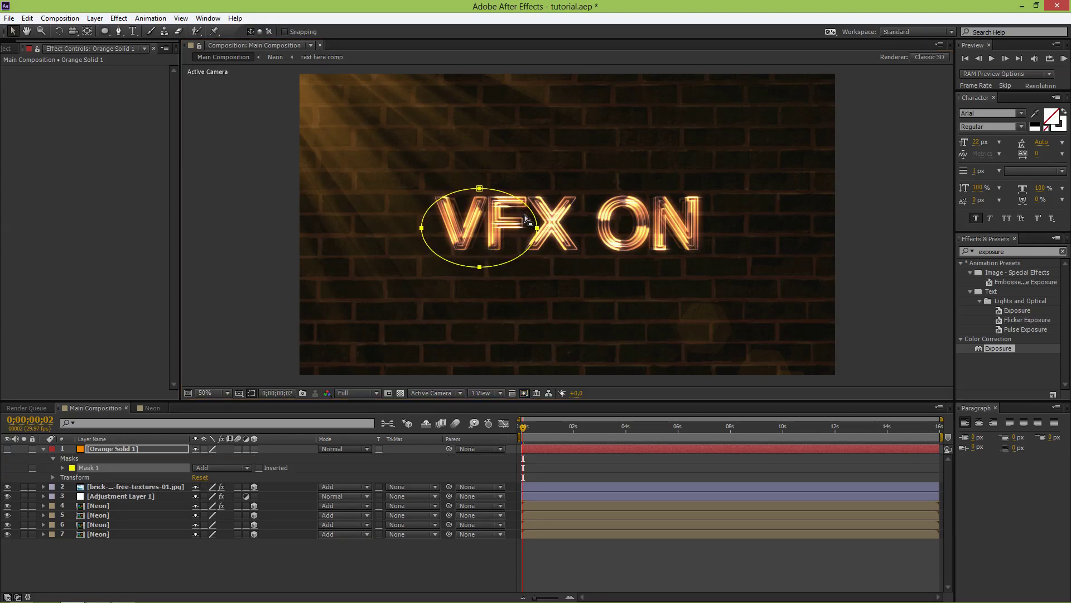
drag(523, 201, 517, 226)
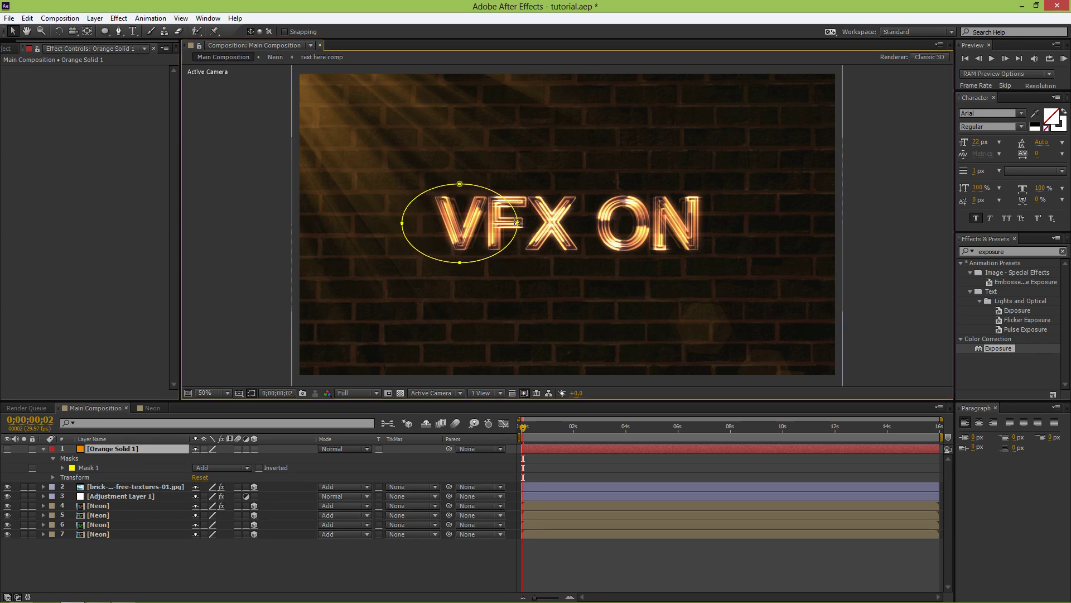
drag(518, 224, 505, 224)
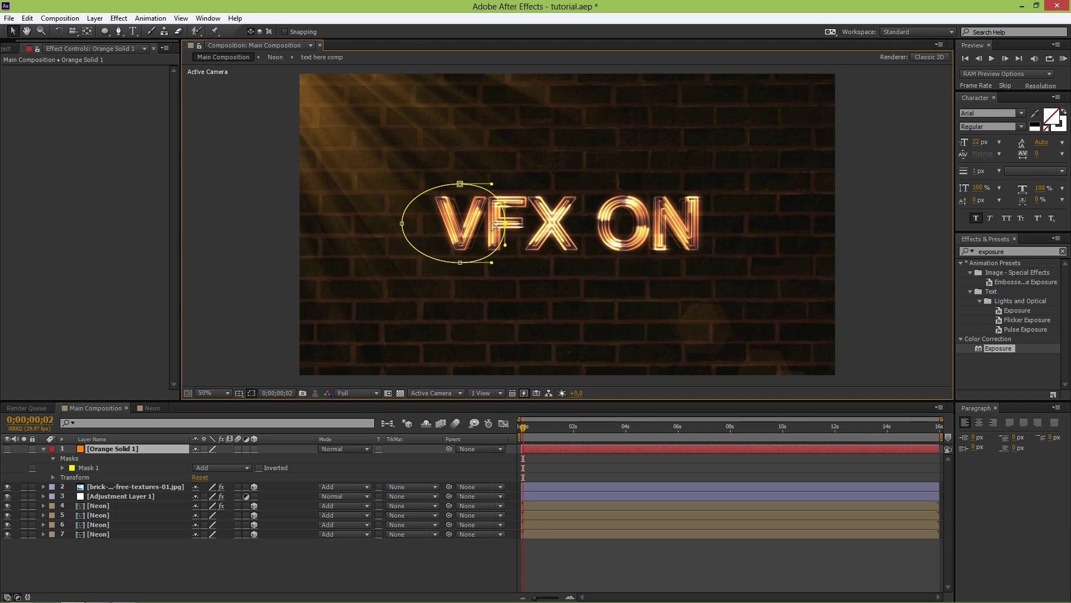
drag(402, 227, 422, 227)
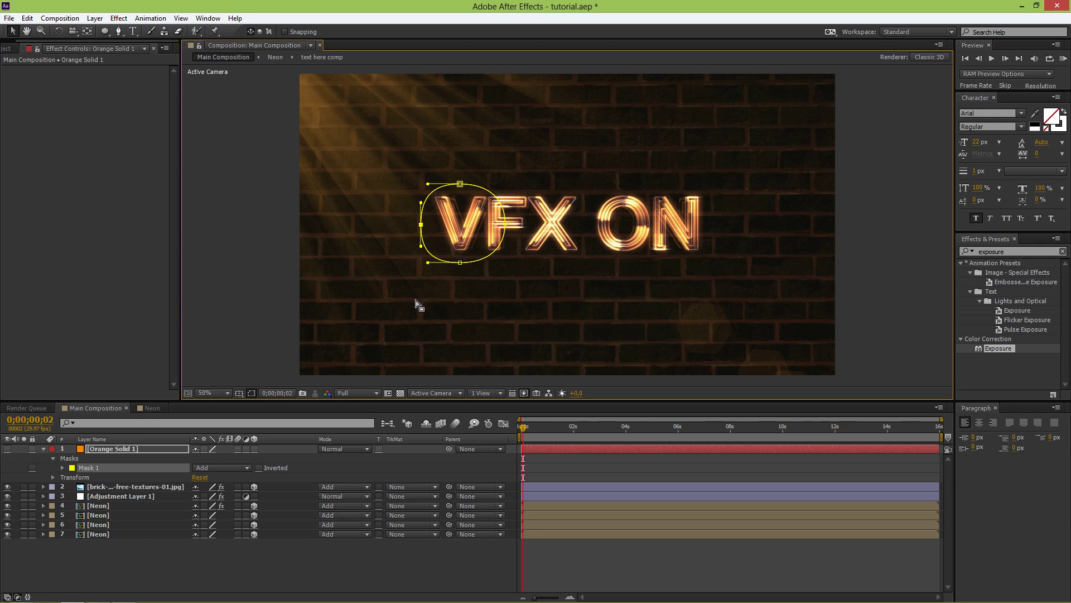
click(120, 450)
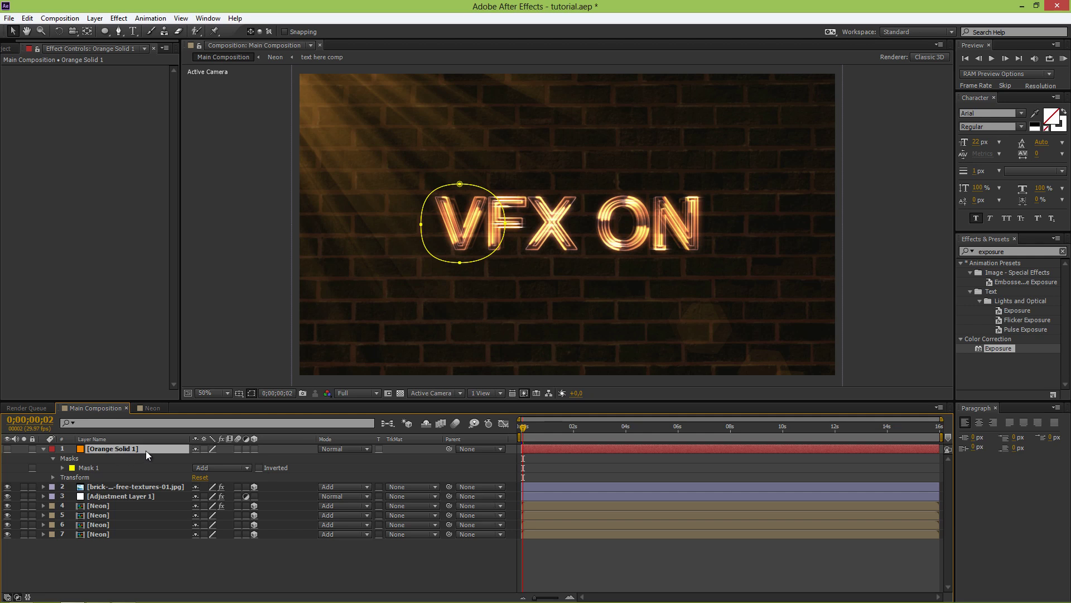
click(7, 448)
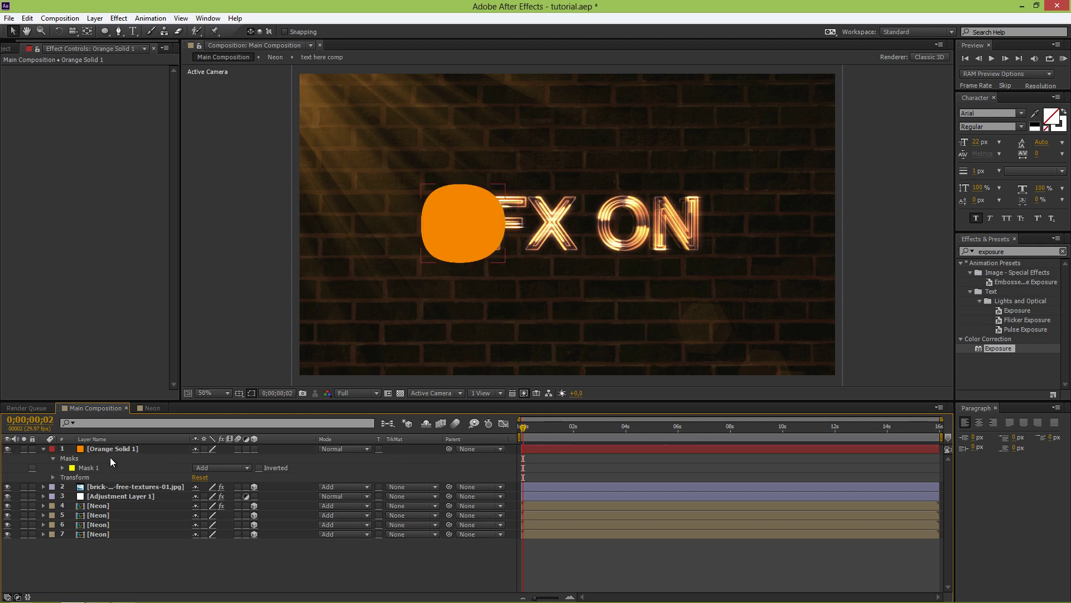
Set the feather of the orange solid's mask to 336 pixels and its mask opacity to 62%.
click(116, 448)
click(63, 468)
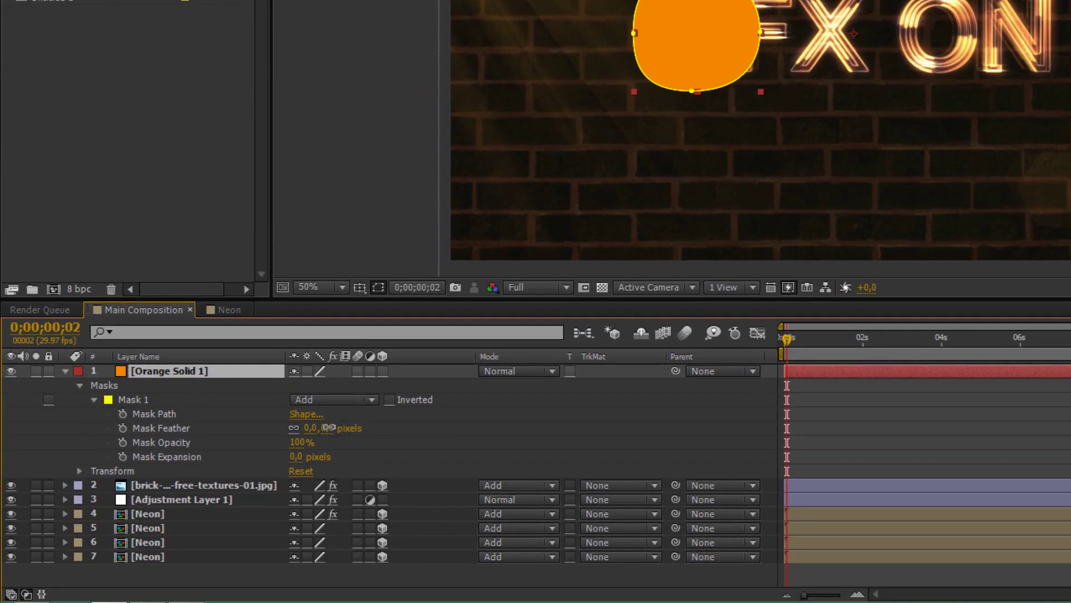
click(279, 453)
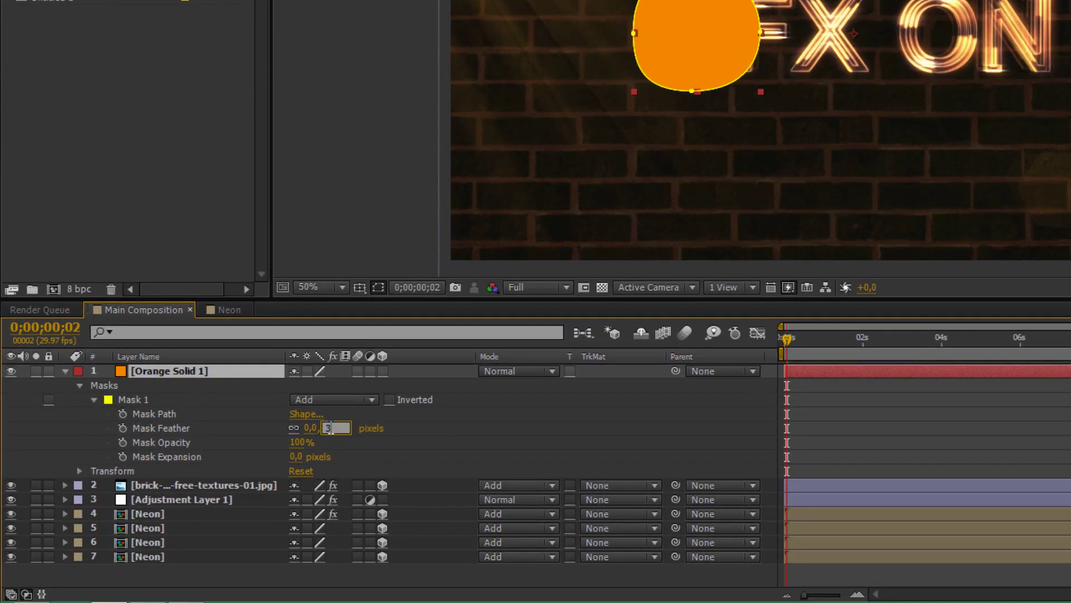
text(336)
key(Tab)
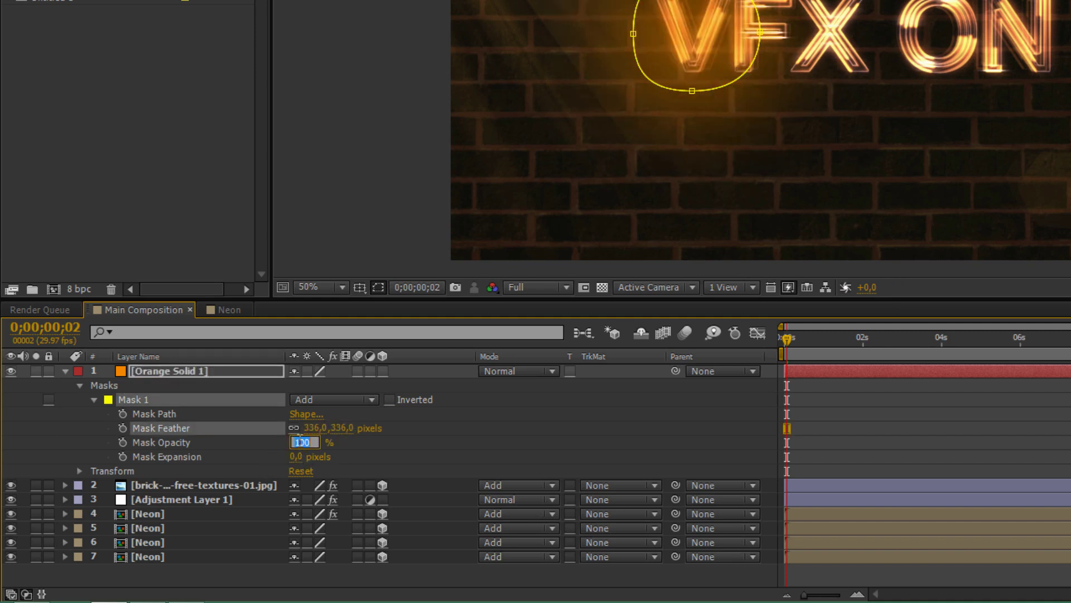
text(62)
click(391, 437)
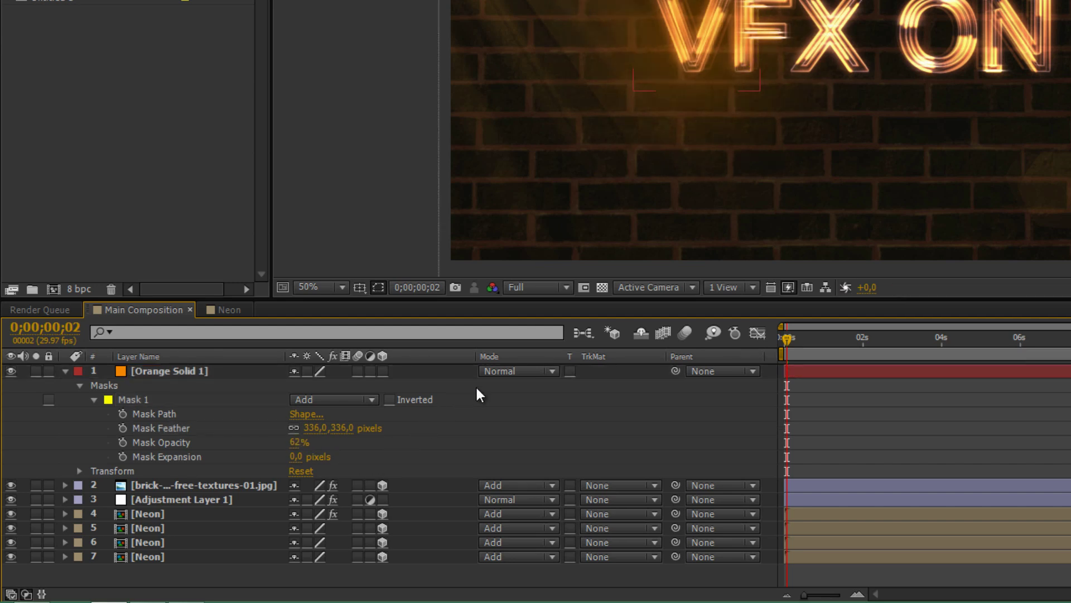
click(389, 401)
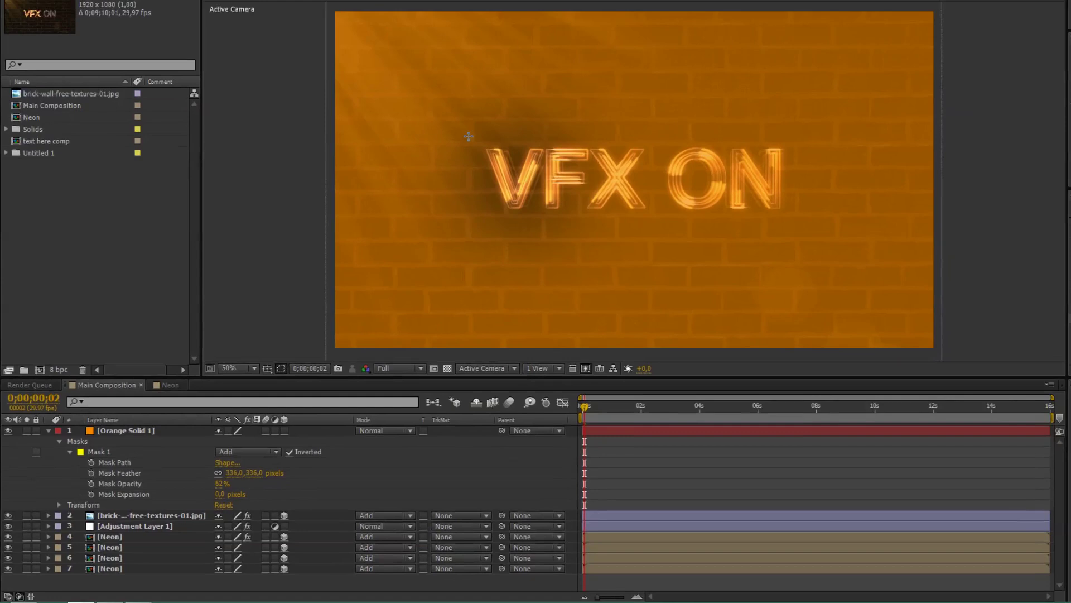
drag(685, 33, 686, 34)
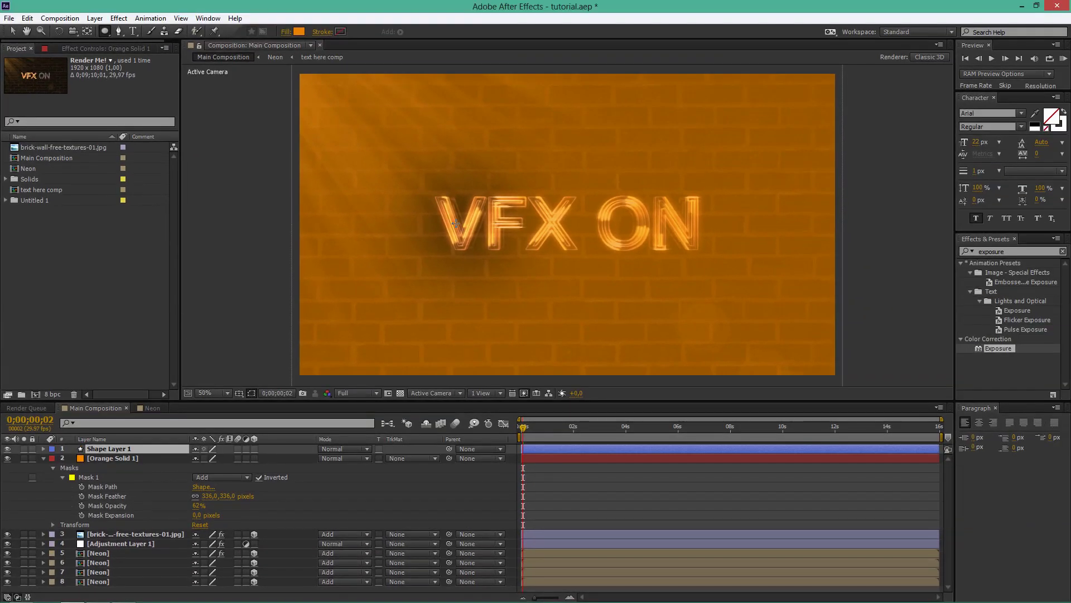
drag(456, 224, 498, 257)
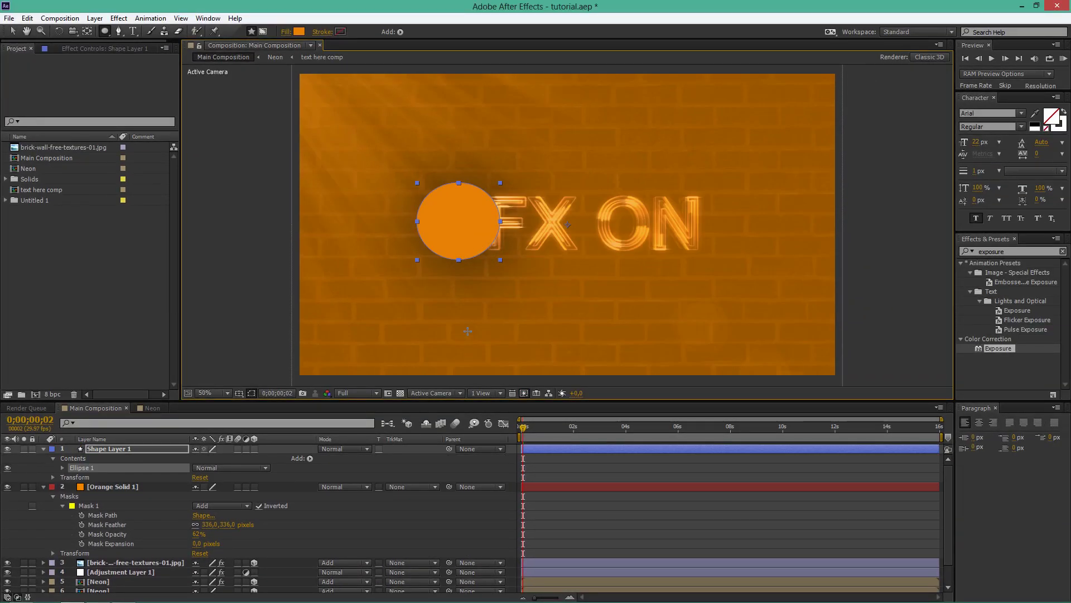
click(148, 449)
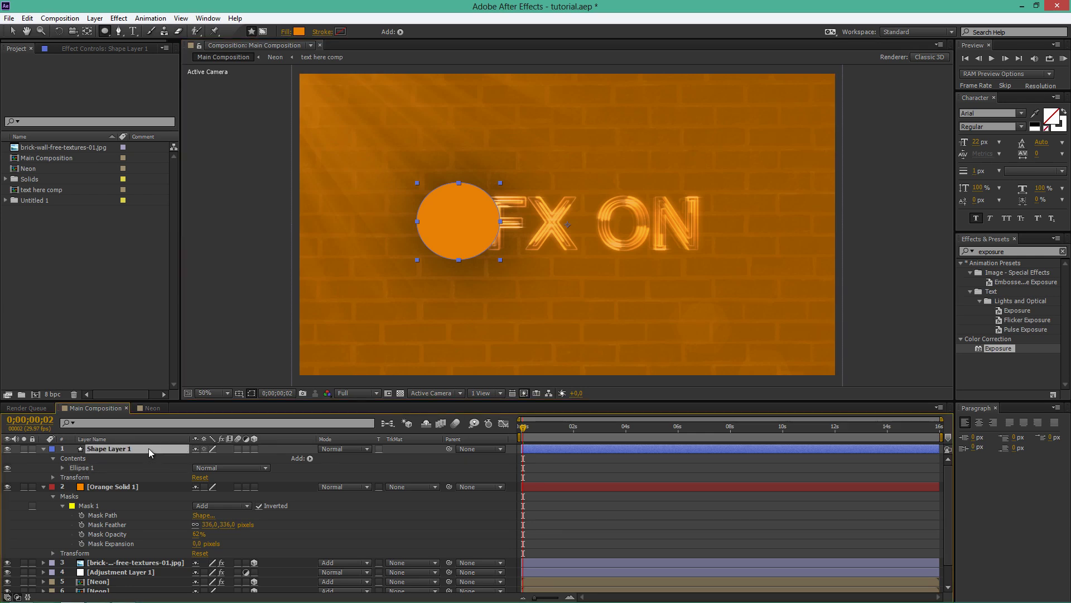
key(Delete)
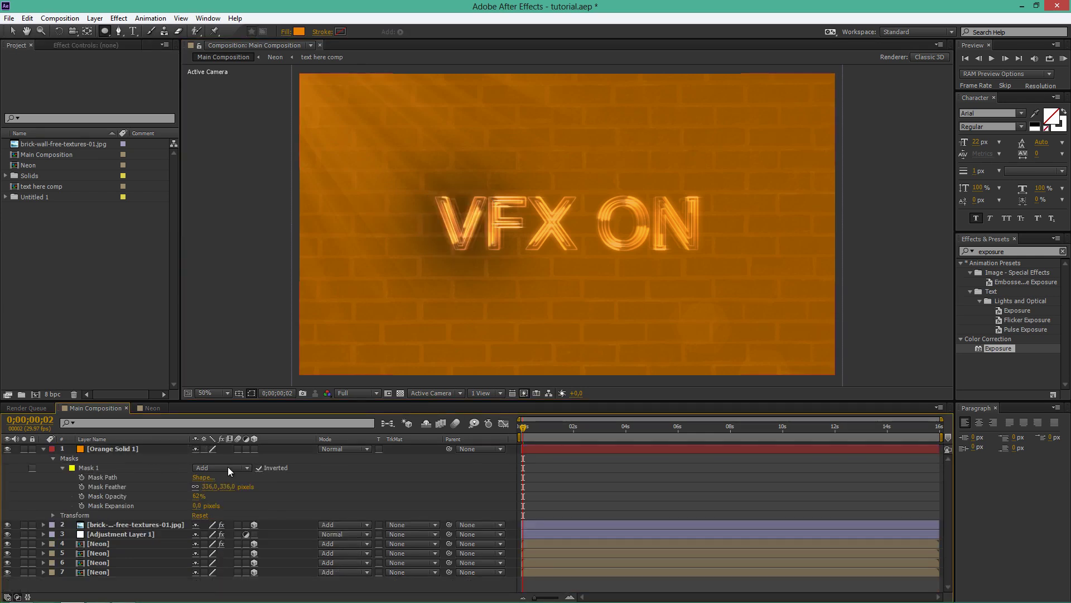
click(259, 469)
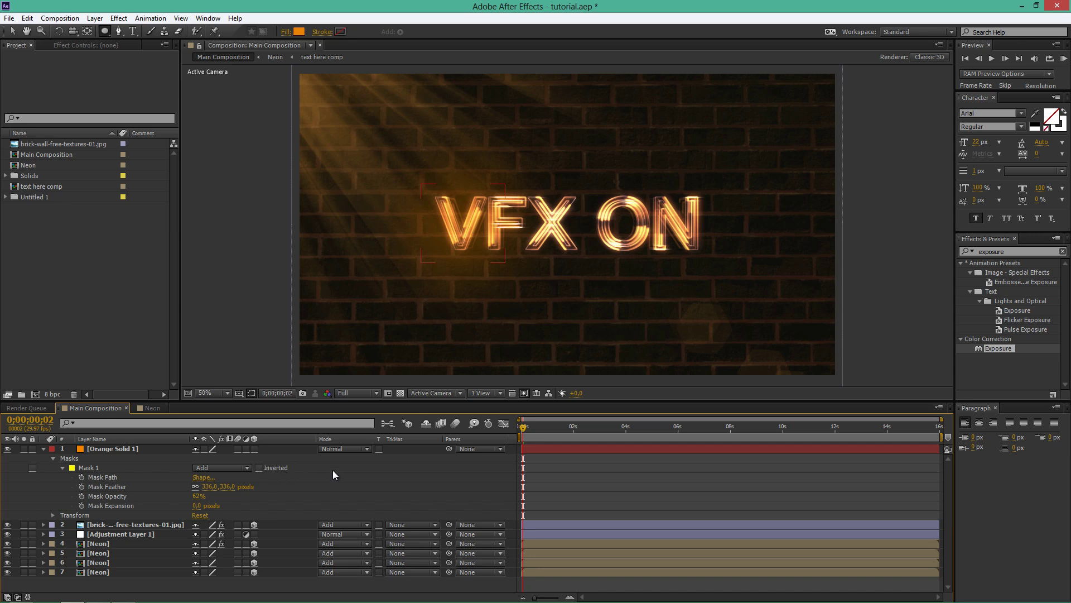
Lower the mask opacity of the orange solid to 52% and compare the scene with the layer hidden and shown.
click(252, 299)
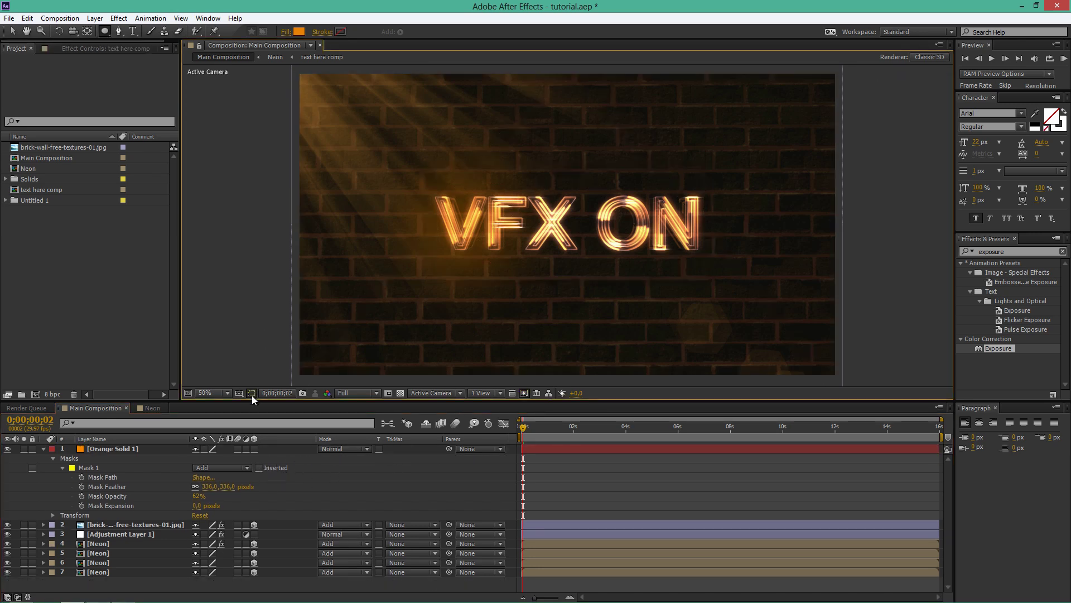
click(12, 31)
click(43, 453)
click(8, 448)
click(8, 449)
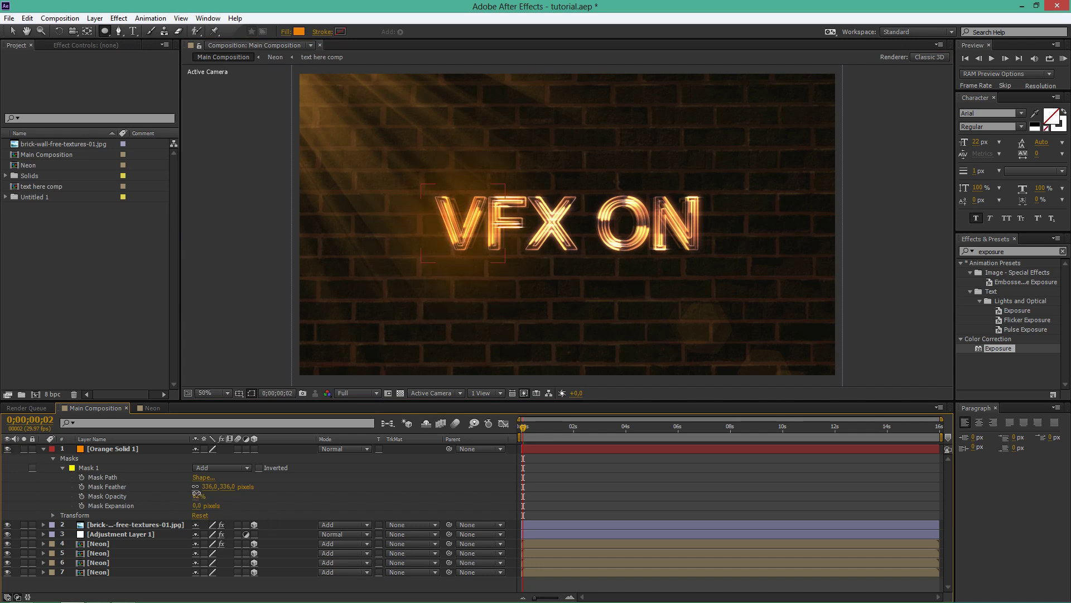
mouse_move(201, 498)
mouse_down()
mouse_move(191, 493)
mouse_move(213, 503)
mouse_up()
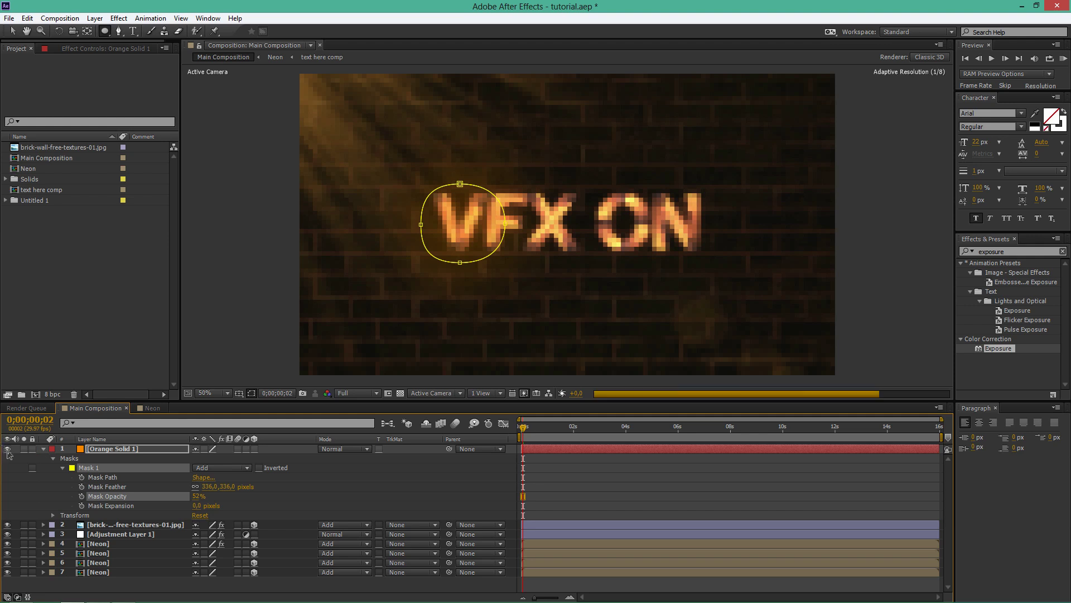
click(9, 450)
click(11, 451)
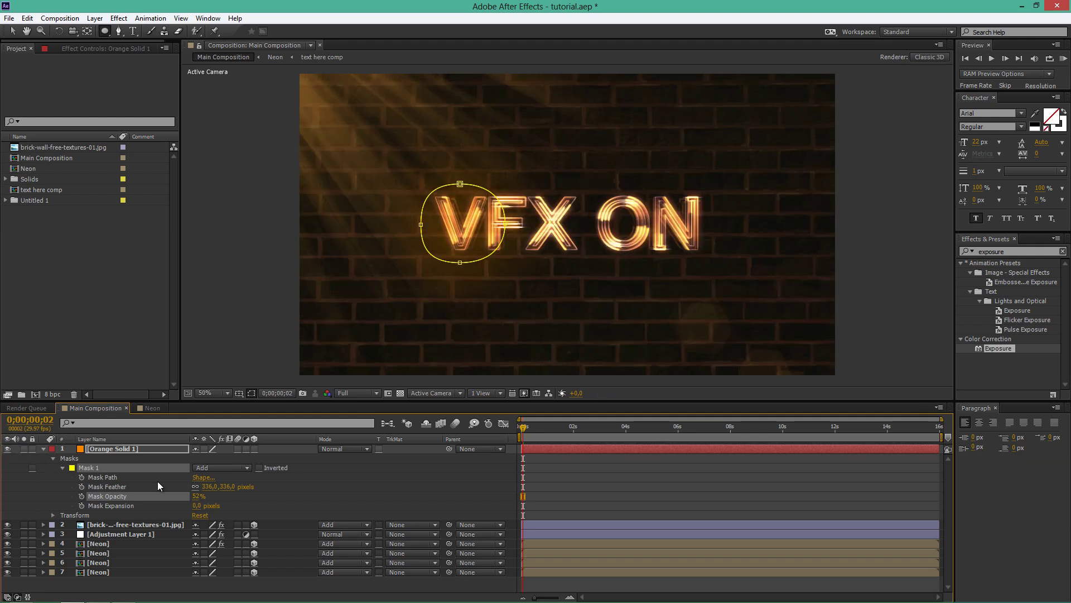
Find the Stylize Glow effect and try it on the orange solid layer.
click(123, 450)
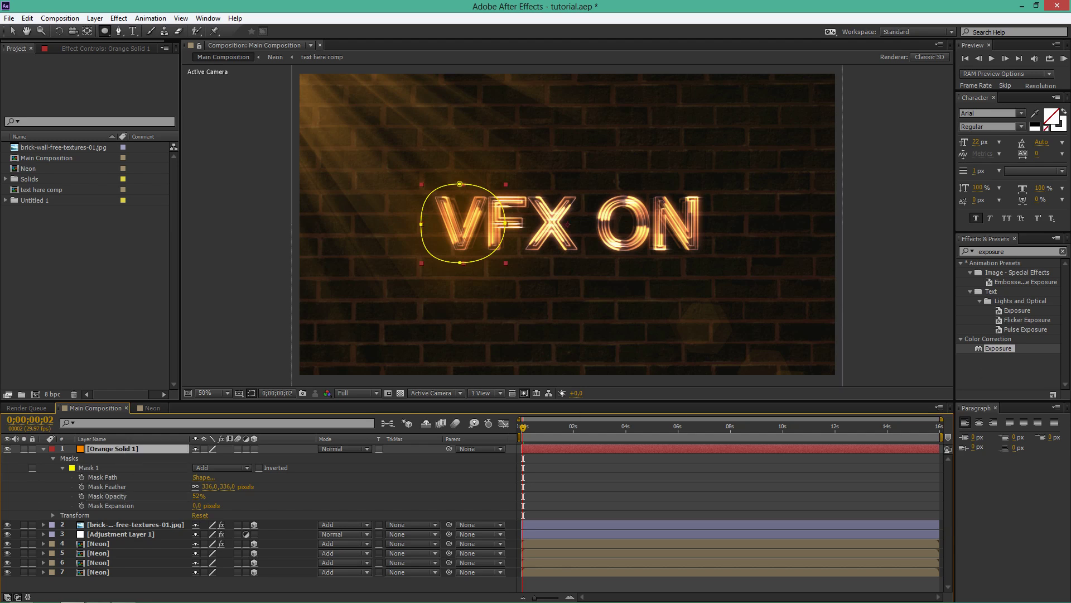
click(1004, 251)
text(g)
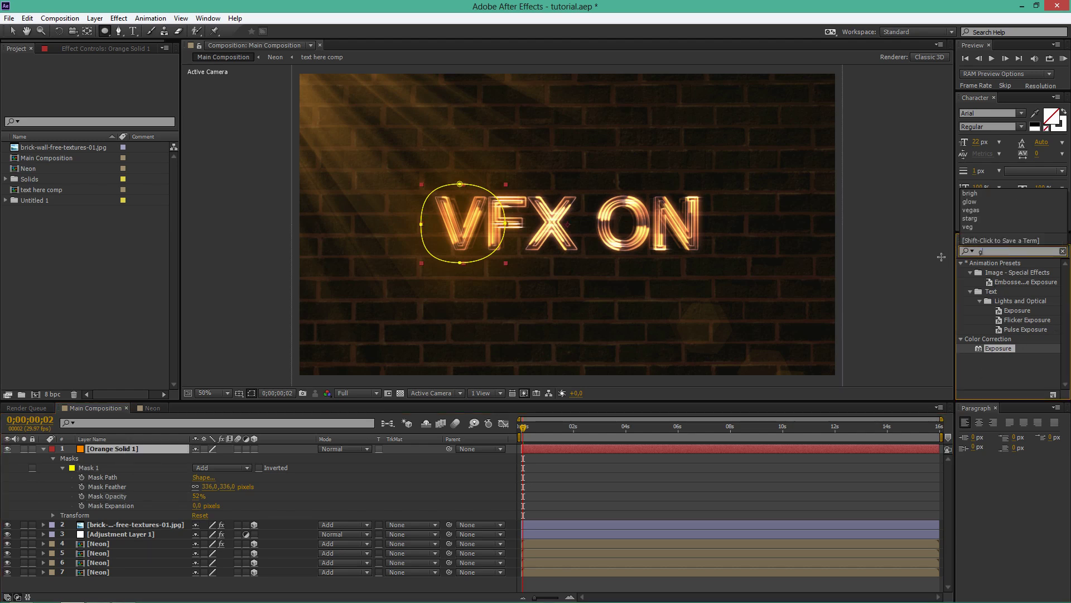
text(low)
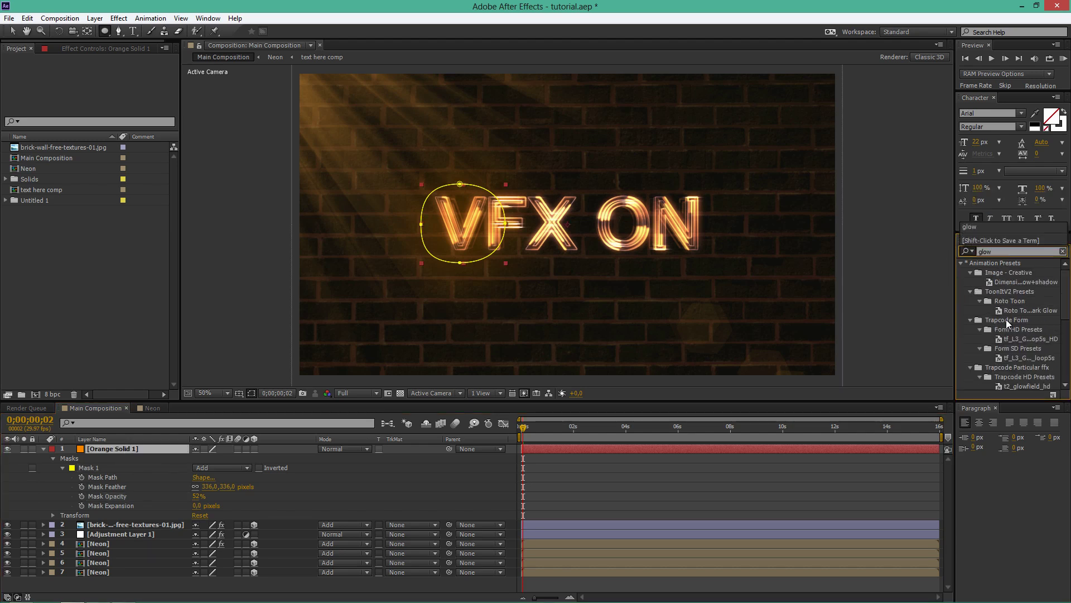
drag(1066, 317, 1066, 383)
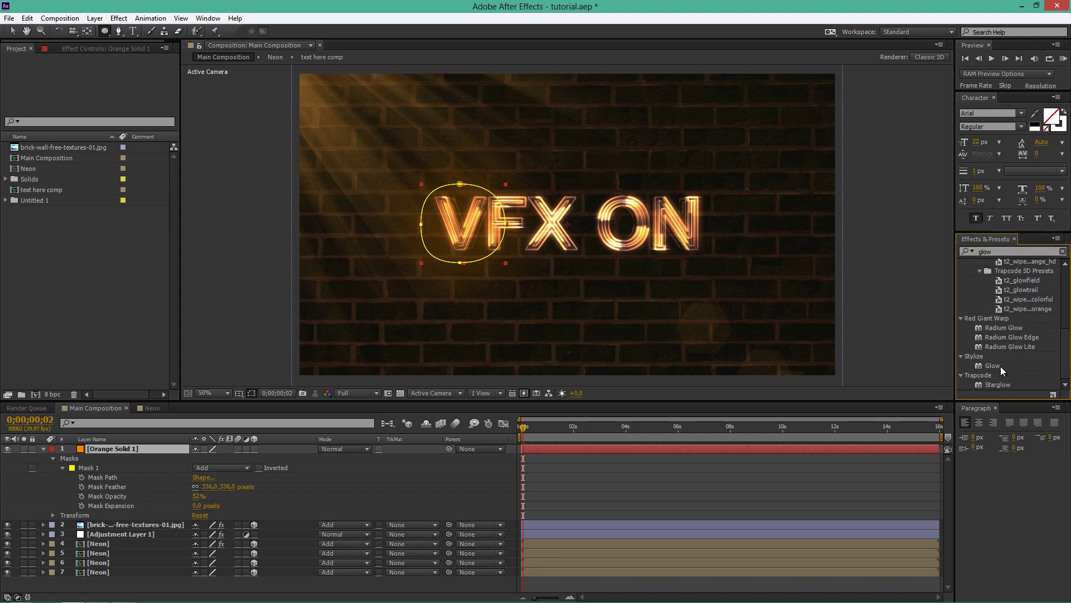
drag(1000, 366, 129, 449)
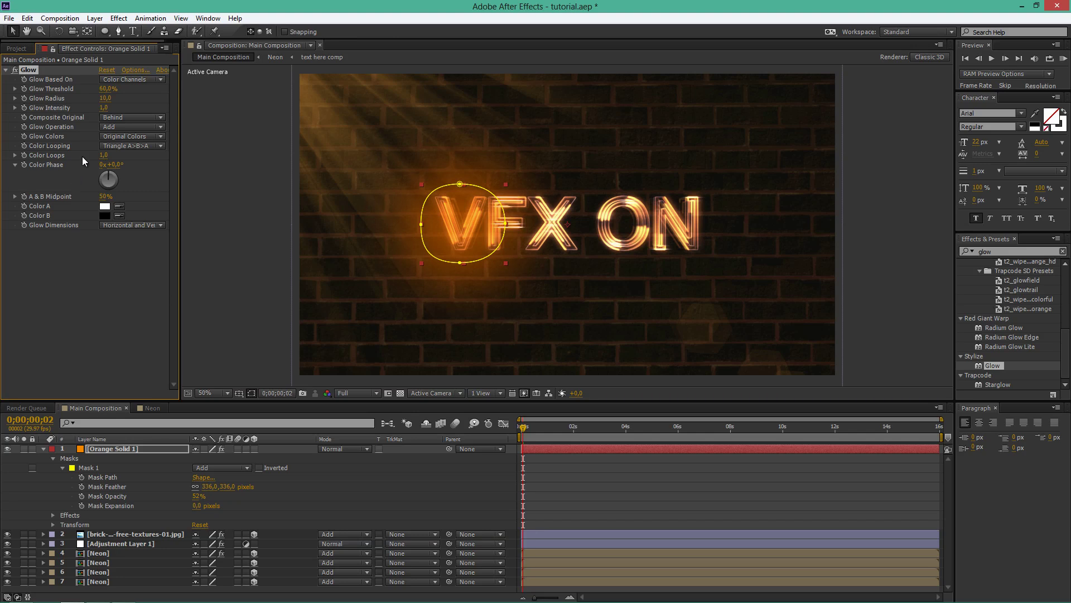
Try the Glow effect with threshold 51.8%, radius 3, intensity 0 and the original composited On Top.
drag(104, 89, 41, 108)
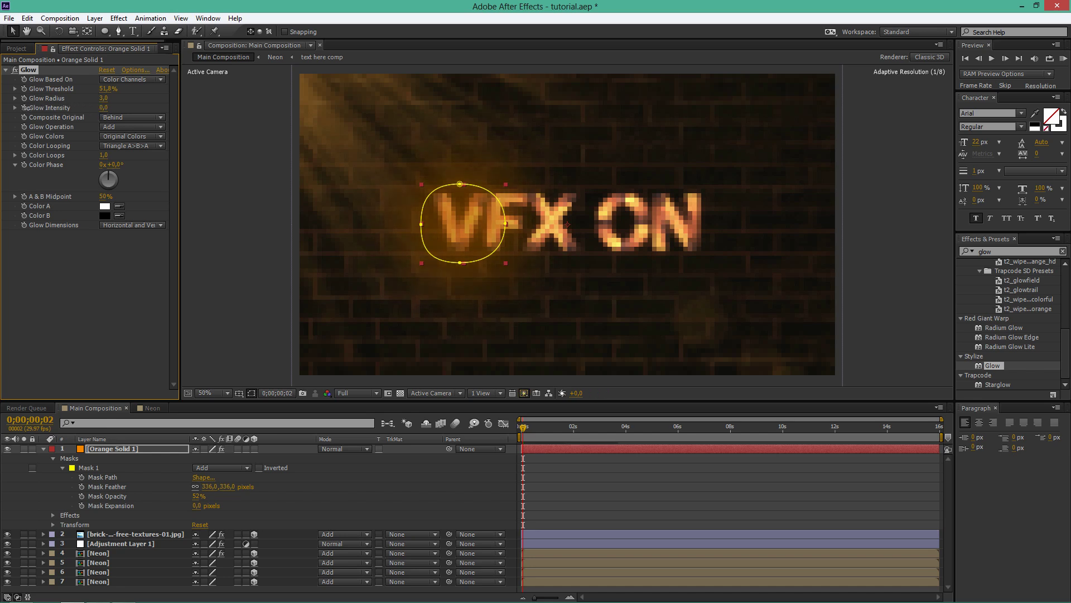
click(117, 117)
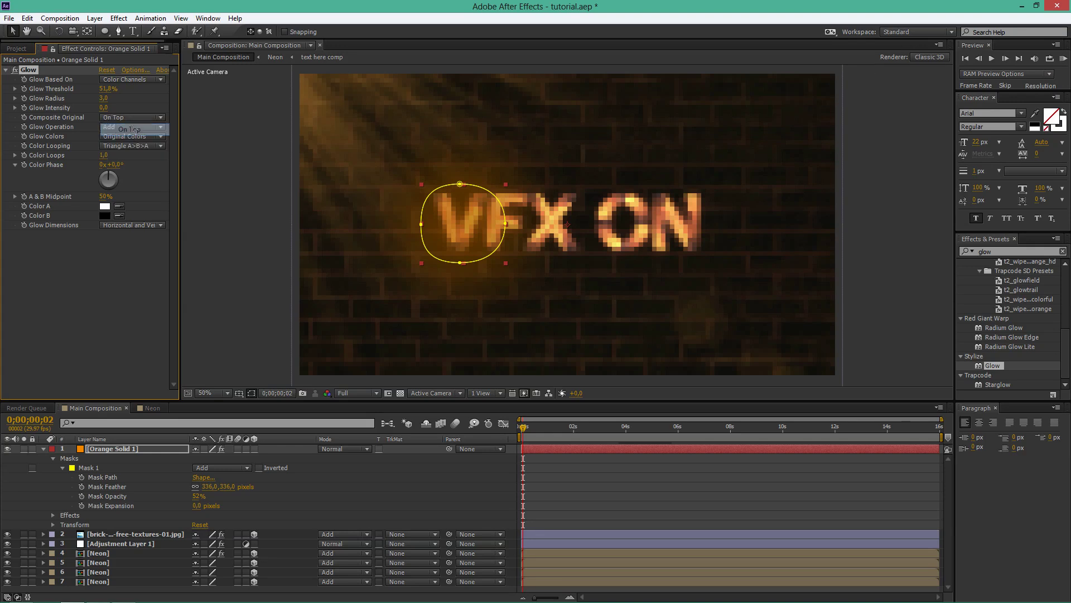
click(134, 127)
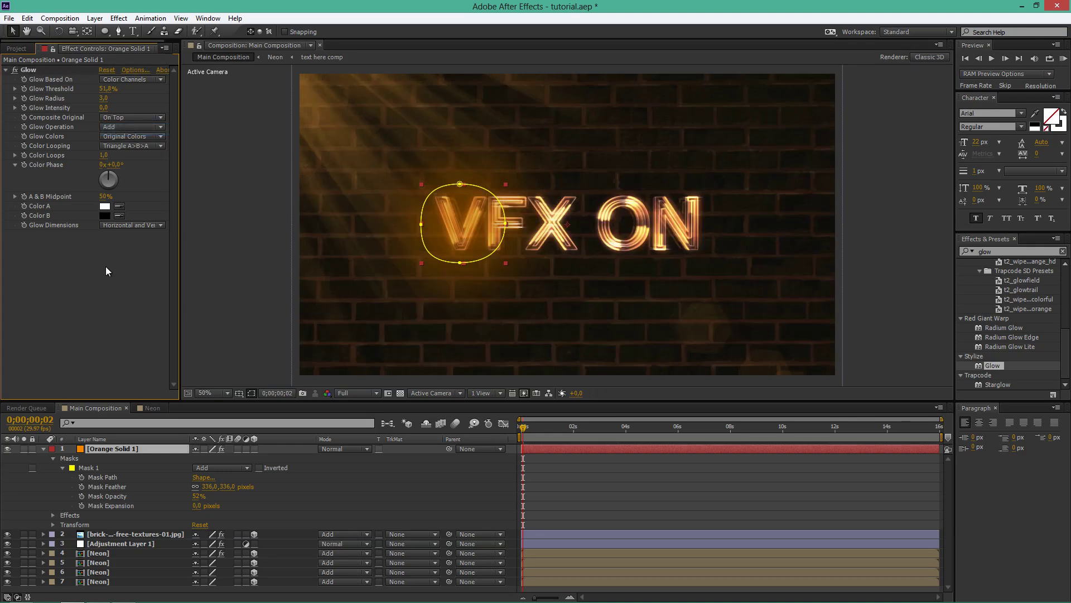
Remove the Glow effect from the orange solid layer.
click(35, 67)
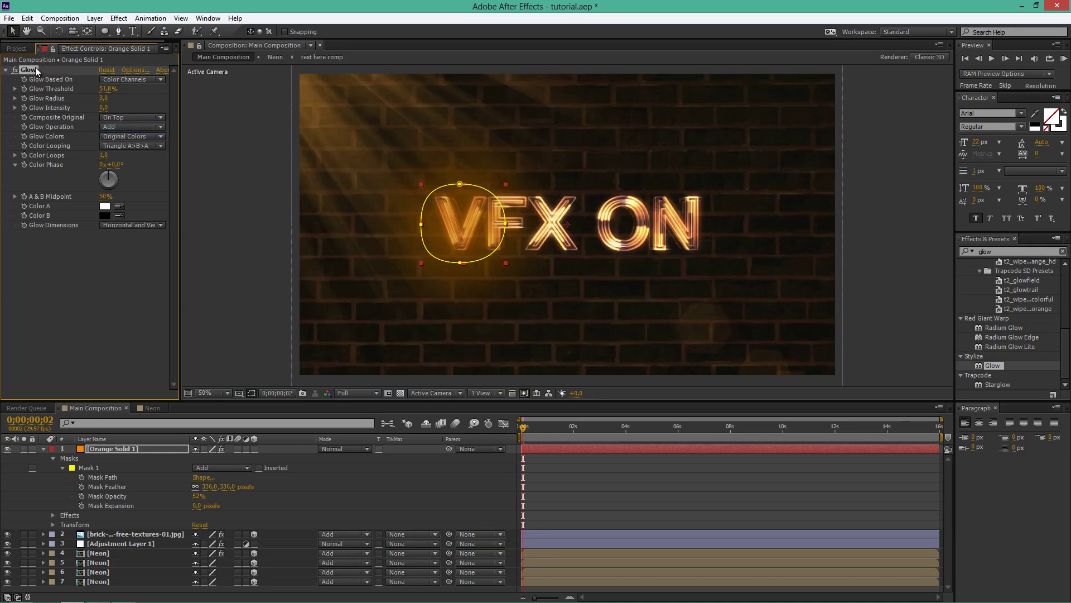
key(Delete)
click(210, 246)
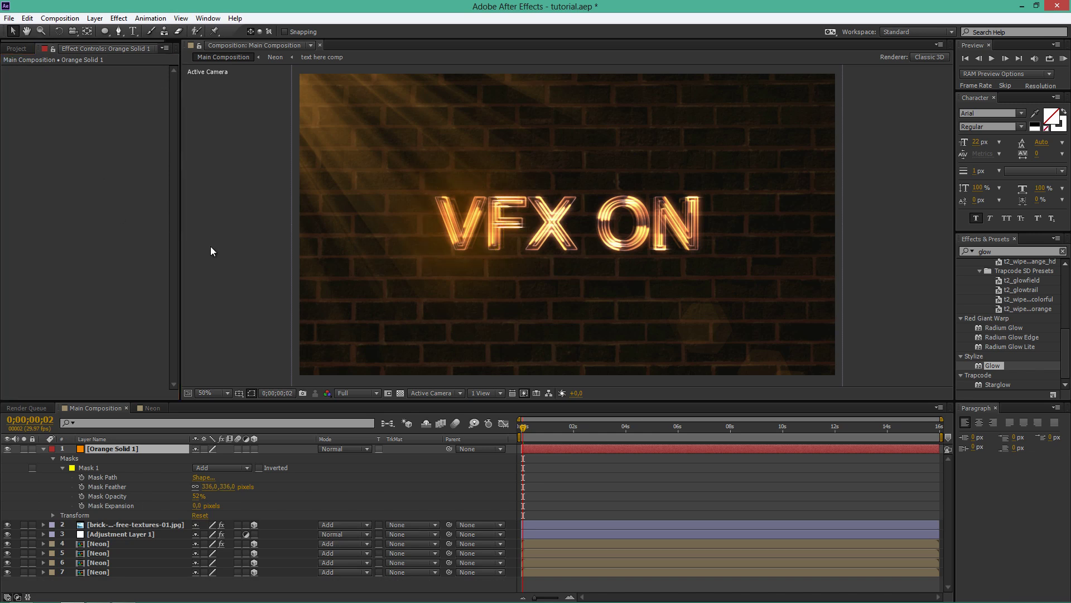
Collapse the orange solid layer's properties and rename the layer as V.
click(45, 448)
click(103, 450)
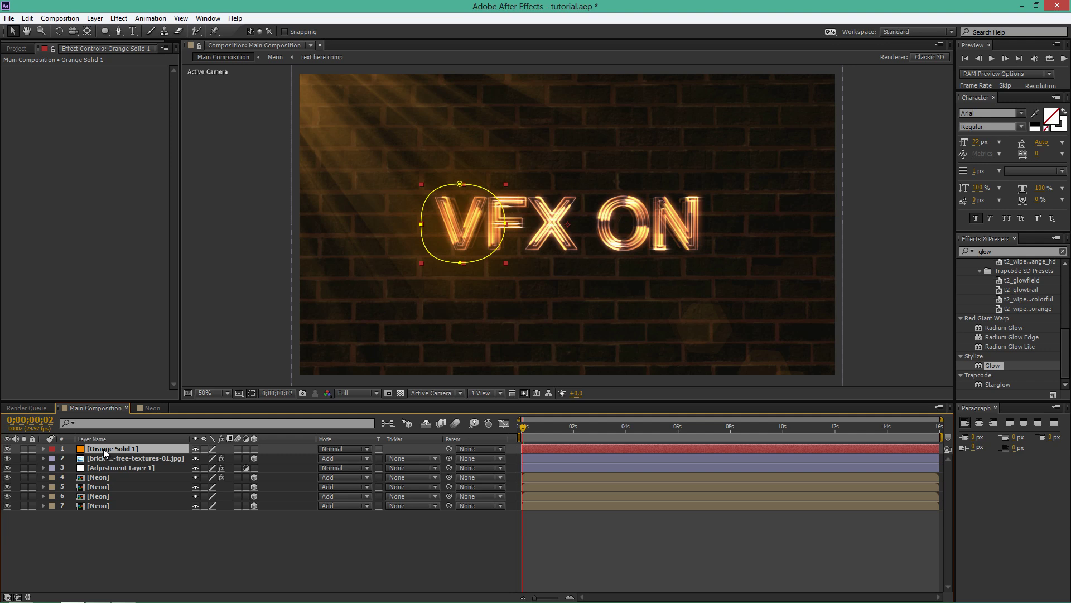
key(Return)
text(V)
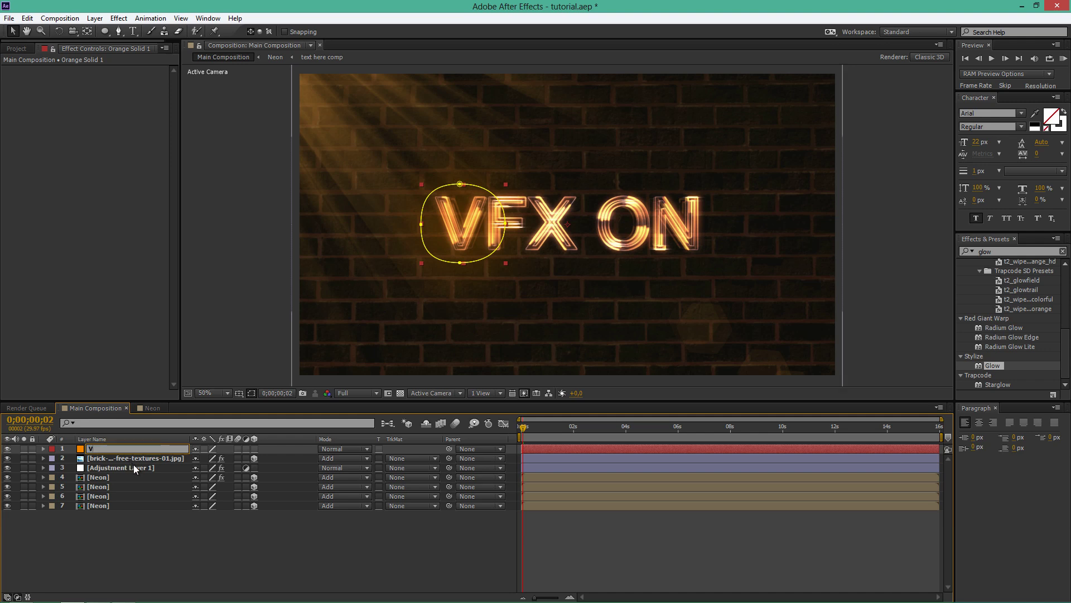
key(Return)
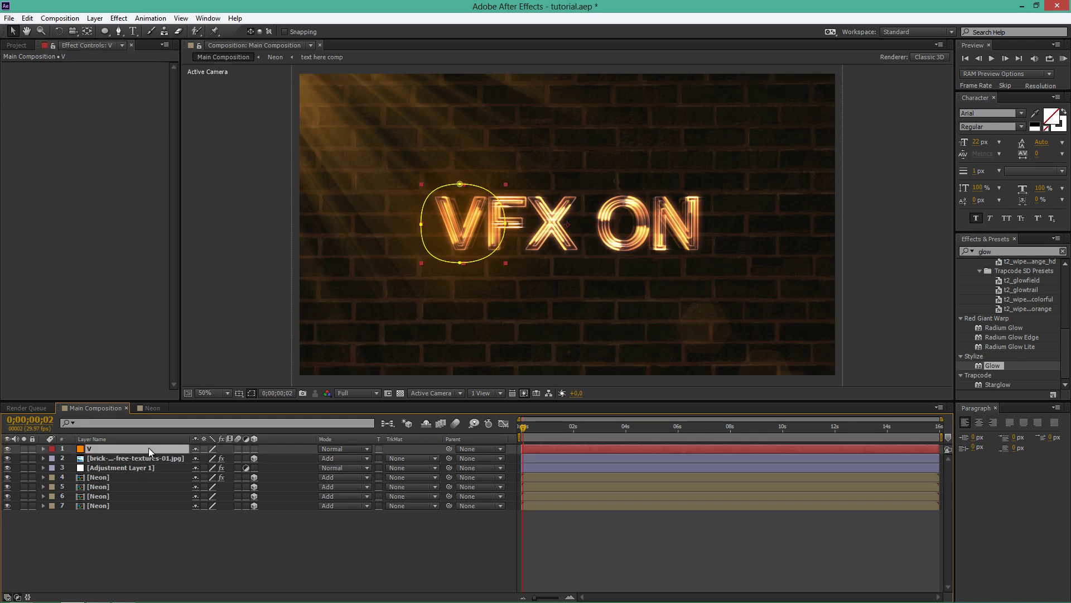
Duplicate the V glow layer and shift the copy horizontally until its mask surrounds the letter F.
key(ctrl+d)
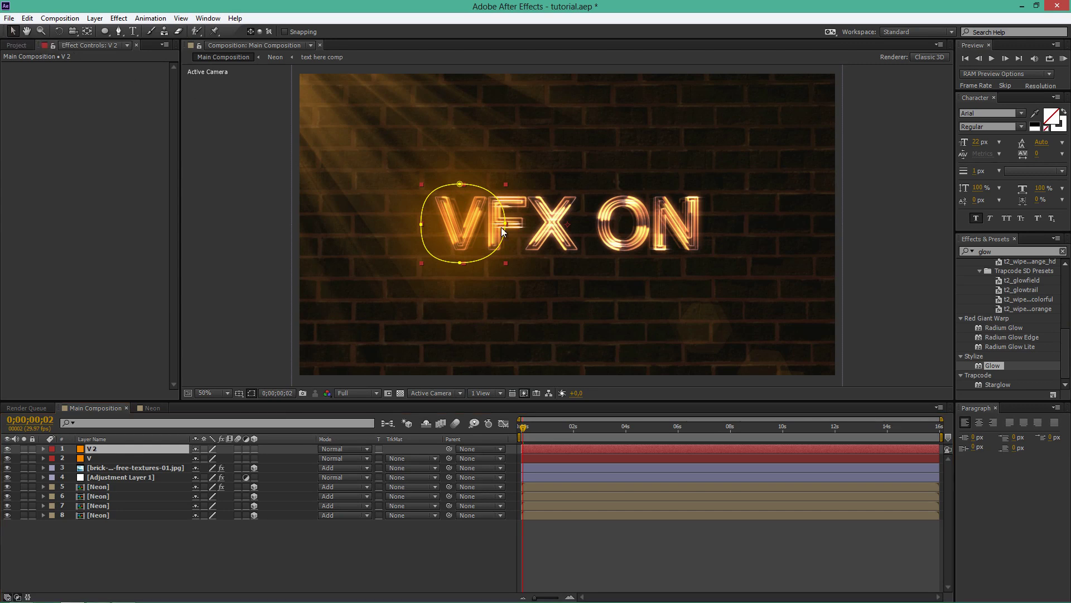
key(shift+Right)
key(shift+Right)
key(shift+Right)
key(shift+Right)
key(shift+Right)
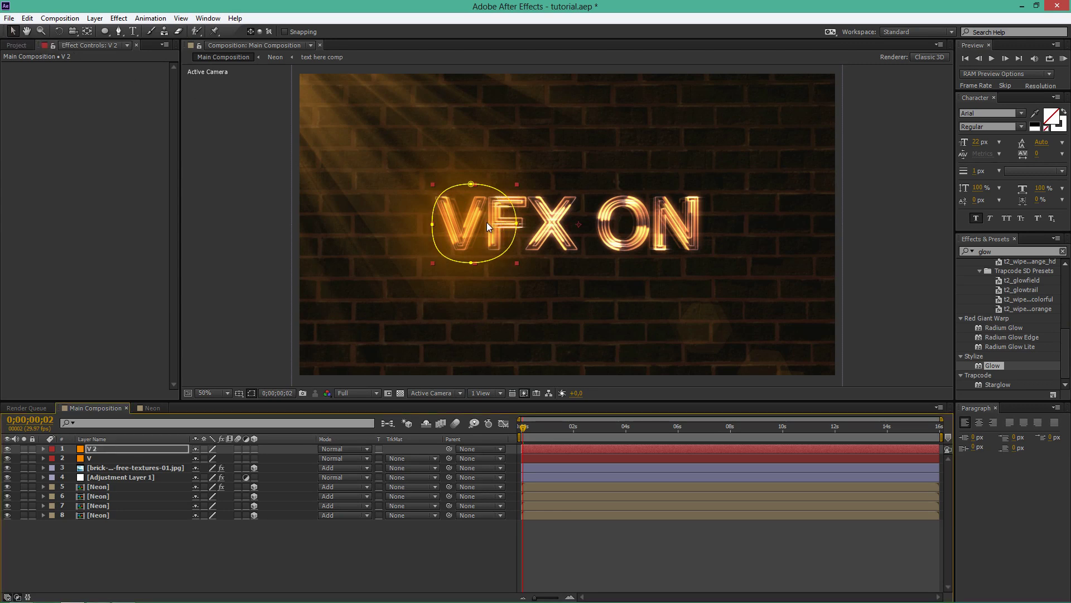
key(shift+Right)
key(shift+Right)
key(shift+Right)
key(shift+Right)
key(shift+Right)
key(shift+Right)
key(shift+Right)
key(shift+Right)
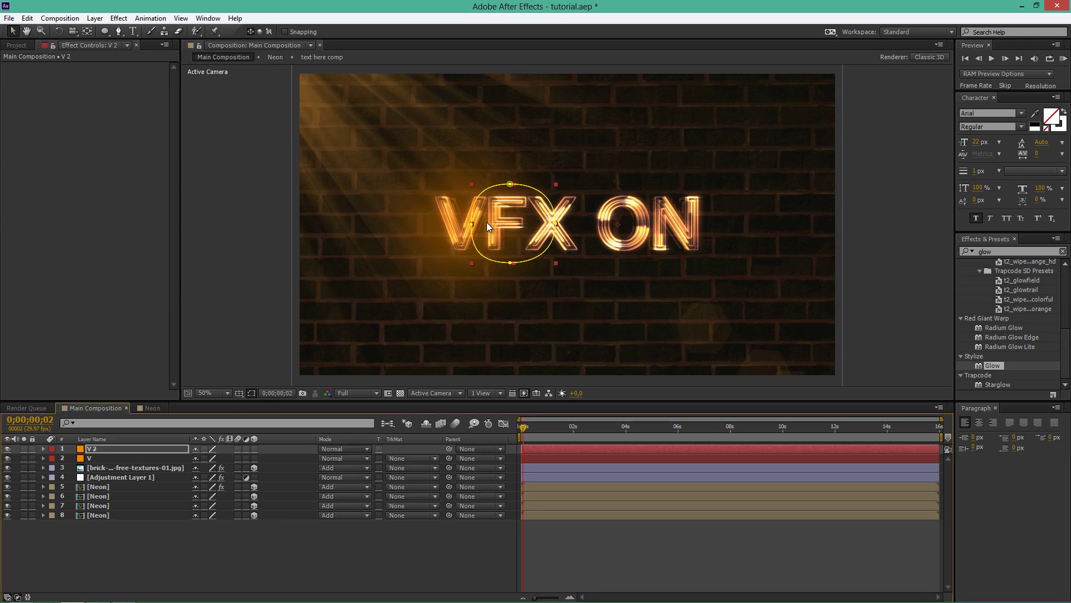
key(shift+Left)
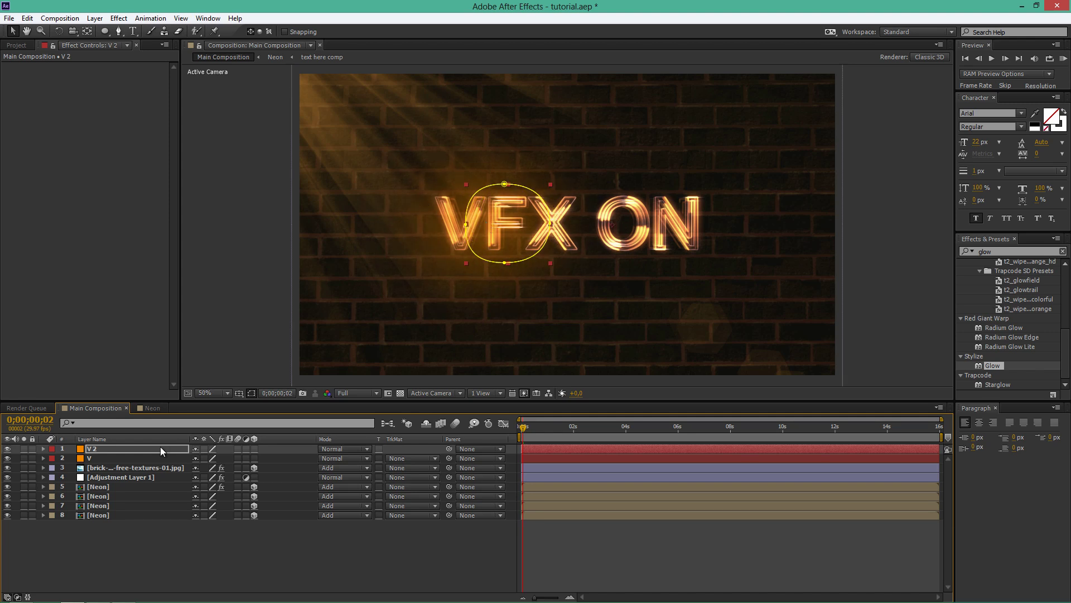
Rename the duplicated glow layer over the letter F as F.
click(121, 451)
text(F)
key(Return)
Duplicate the F glow layer and shift the copy horizontally, with fine nudges, until its mask surrounds the letter X.
key(ctrl+d)
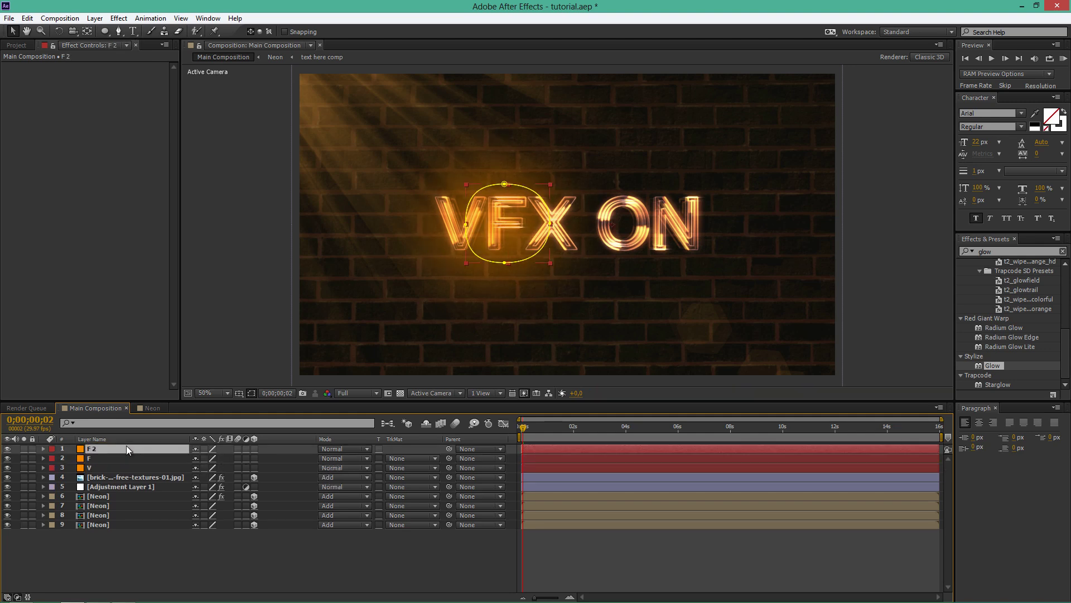
key(shift+Right)
key(shift+Right)
key(shift+Right)
key(shift+Right)
key(shift+Right)
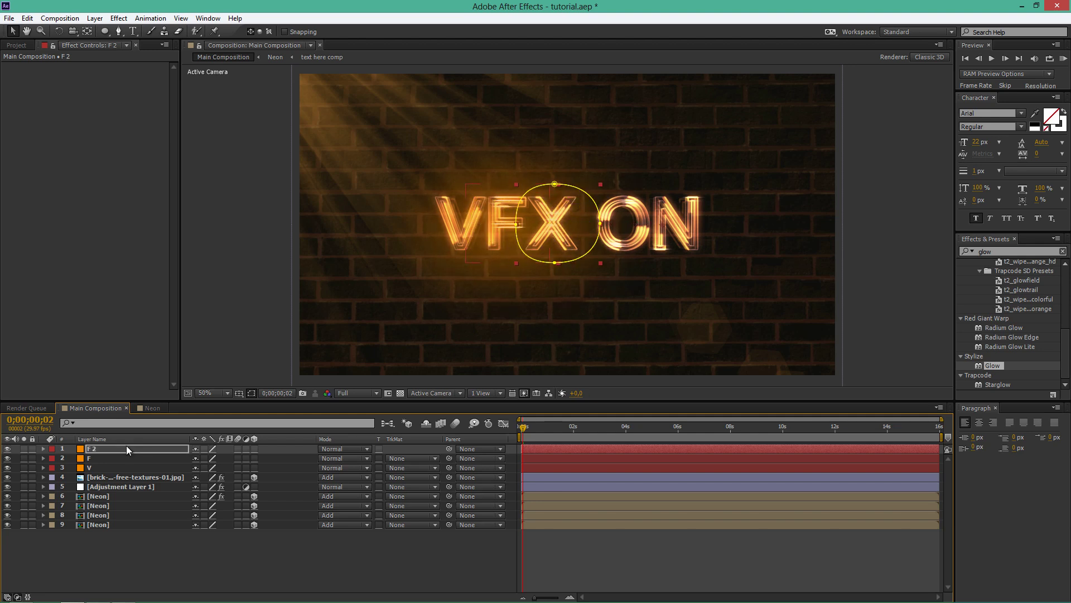
key(Left)
key(Left)
key(Left)
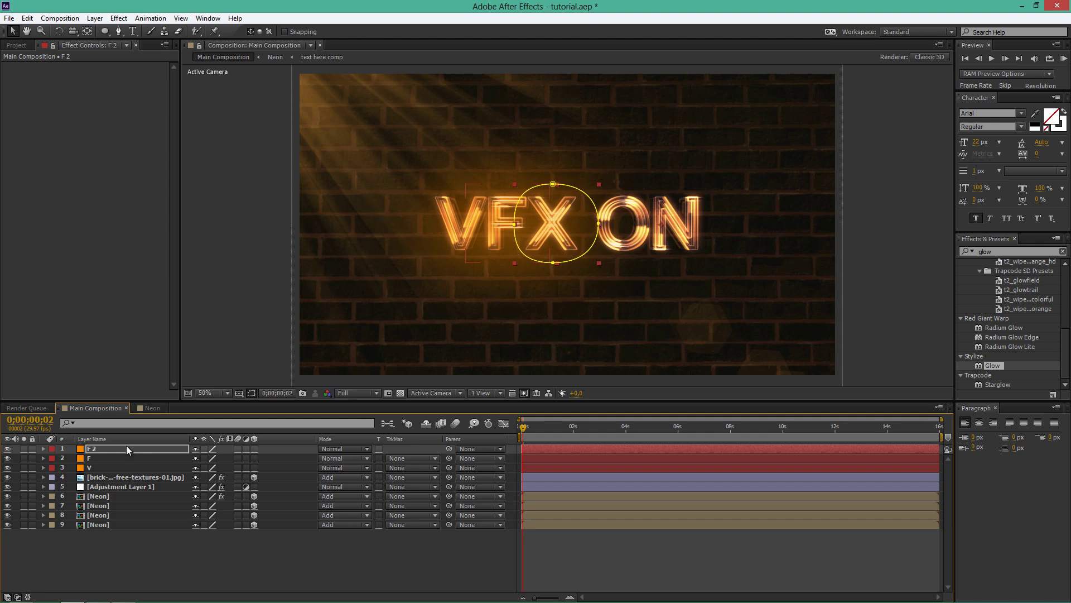
Duplicate the glow layer over the letter X and rename the lower of the two layers as X.
key(Return)
key(ctrl+d)
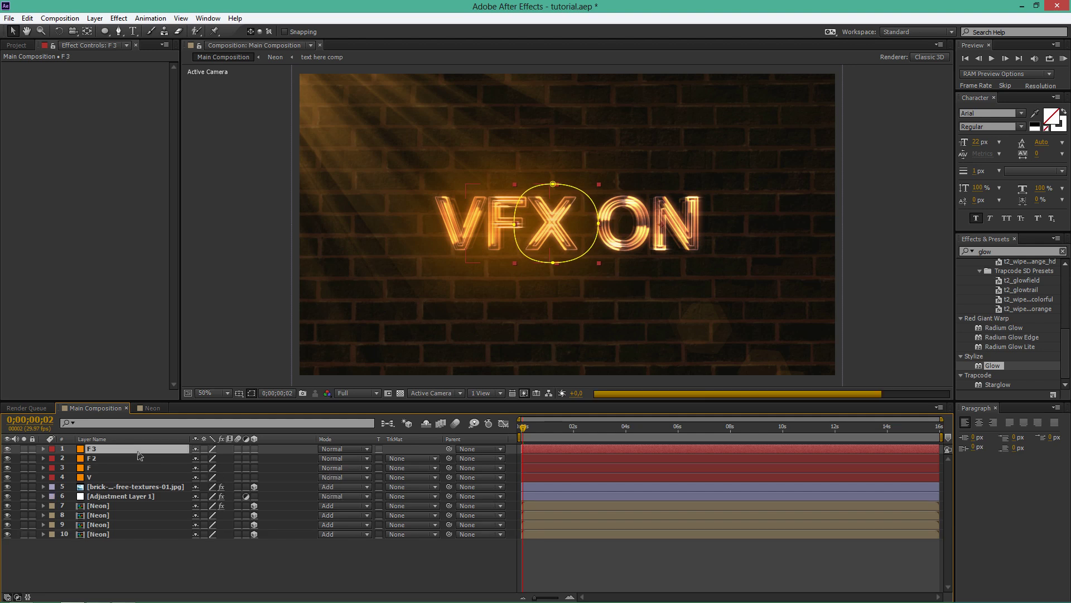
click(141, 457)
key(Return)
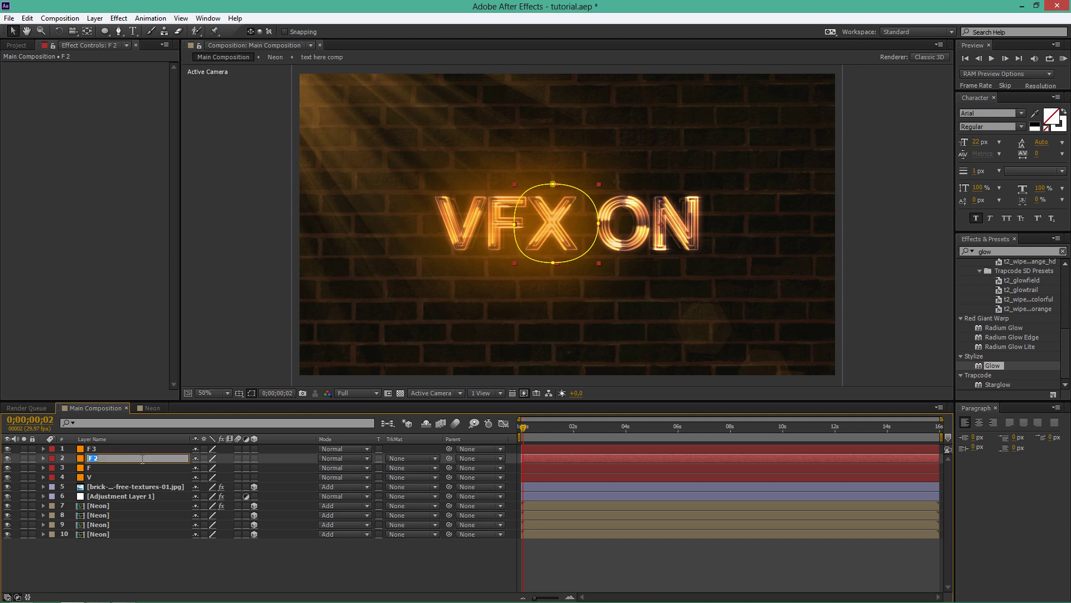
text(X)
key(Return)
Rename the topmost glow layer as O, keeping the timeline's name column on layer names.
click(140, 447)
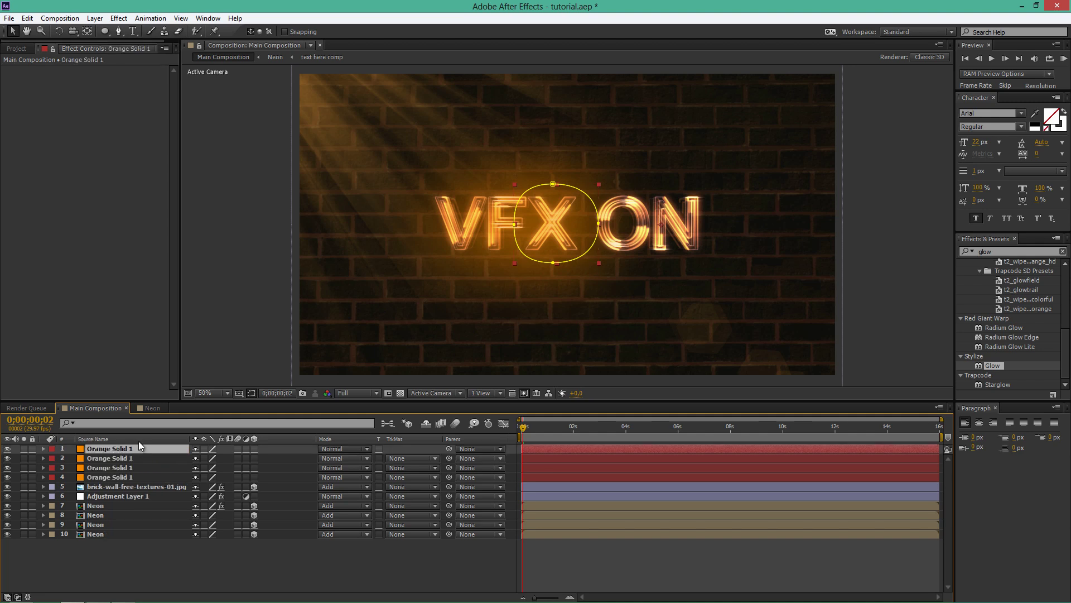
click(138, 440)
key(Return)
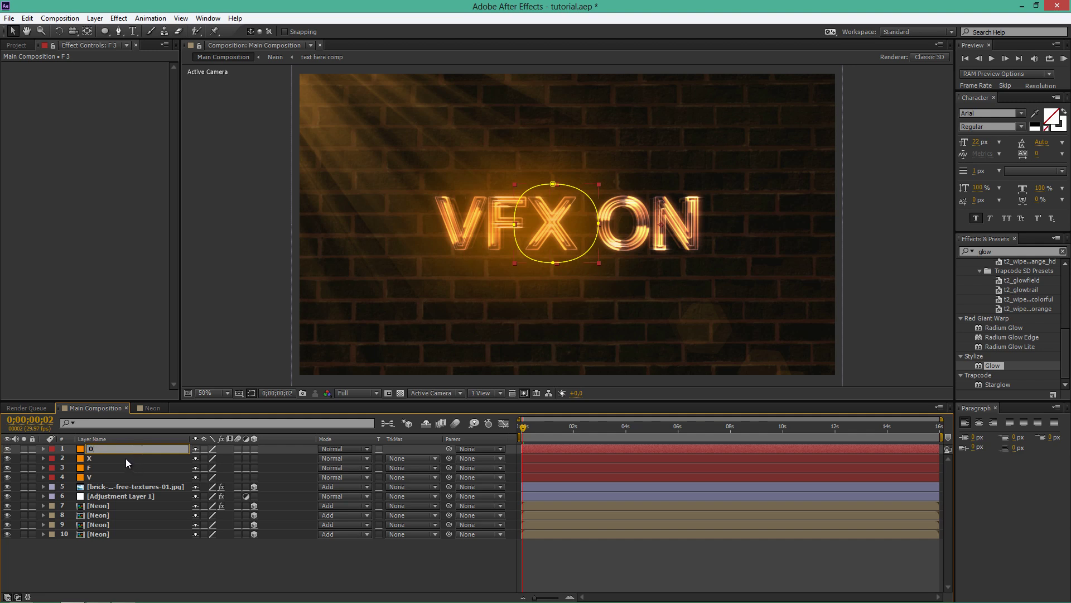
click(125, 458)
click(119, 442)
click(122, 449)
click(119, 439)
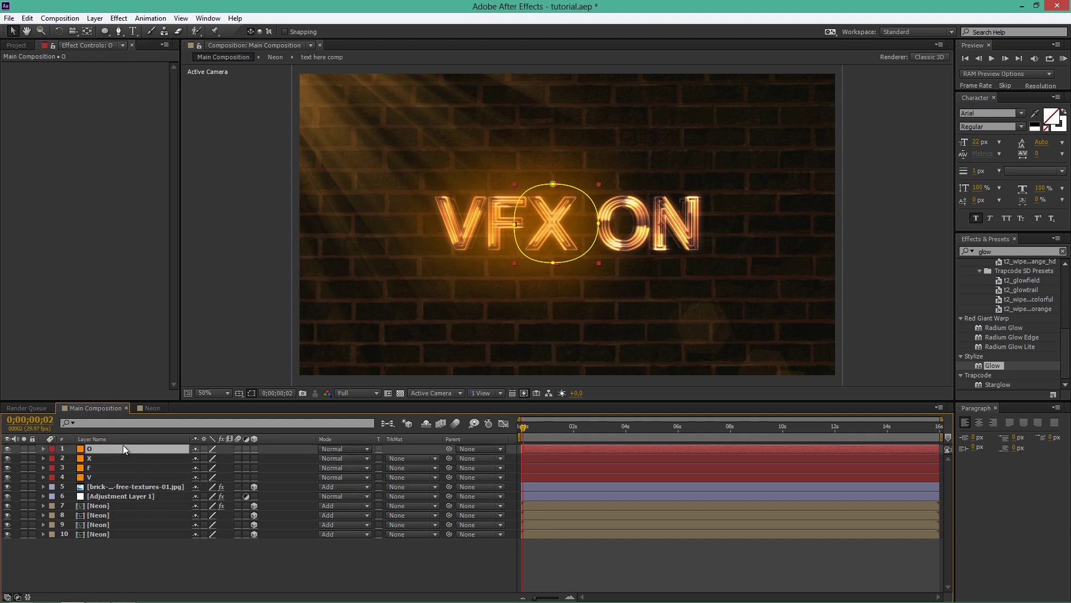
Duplicate the O glow layer and shift the copy horizontally until its mask surrounds the letter N.
key(ctrl+d)
key(shift+Right)
key(shift+Right)
key(shift+Right)
key(shift+Right)
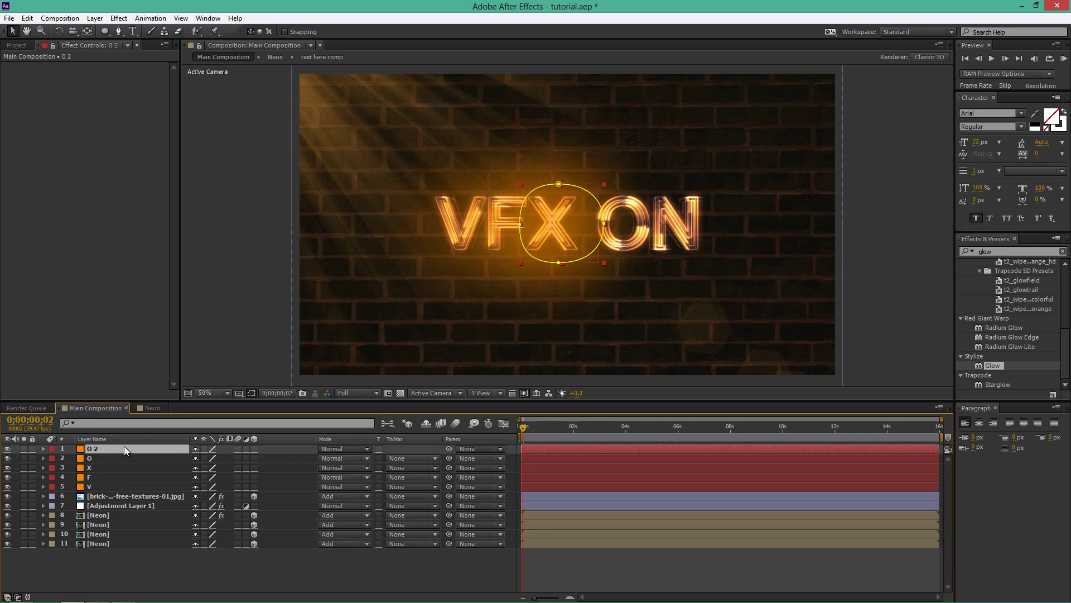
key(shift+Right)
key(shift+Right)
key(shift+Right)
key(shift+Right)
key(shift+Right)
key(shift+Right)
key(shift+Right)
key(shift+Right)
key(shift+Right)
key(shift+Right)
key(shift+Right)
key(shift+Right)
key(shift+Right)
key(shift+Right)
key(shift+Right)
key(shift+Right)
key(shift+Right)
key(shift+Right)
key(shift+Right)
key(shift+Right)
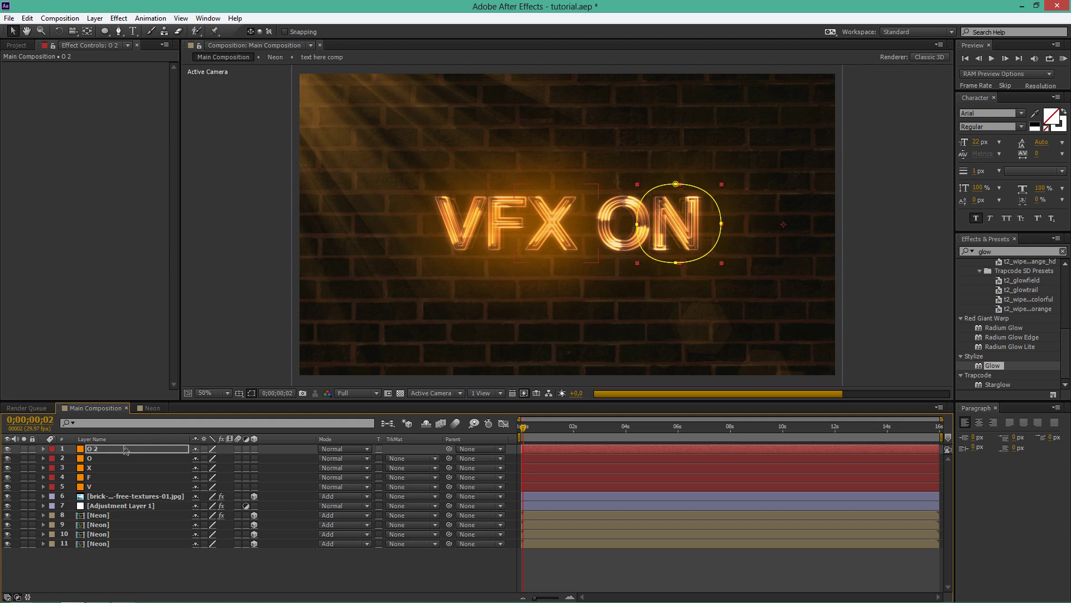
Shift the O glow layer horizontally from the letter X until its mask is centred on the letter O.
click(117, 457)
key(shift+Right)
key(shift+Right)
key(shift+Right)
key(shift+Right)
key(shift+Right)
key(shift+Right)
key(shift+Right)
key(shift+Right)
key(shift+Right)
key(shift+Right)
key(shift+Right)
key(shift+Right)
key(shift+Right)
key(shift+Right)
key(shift+Right)
key(shift+Right)
key(shift+Right)
key(shift+Right)
key(shift+Right)
key(shift+Right)
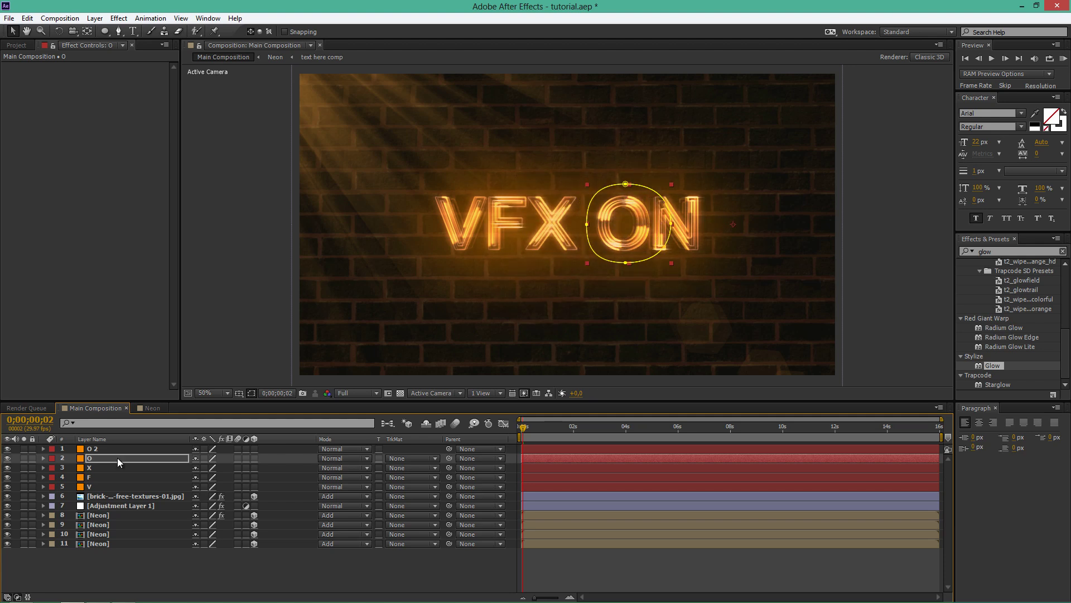
key(shift+Left)
key(shift+Left)
Rename the glow layer over the letter N as N.
click(126, 448)
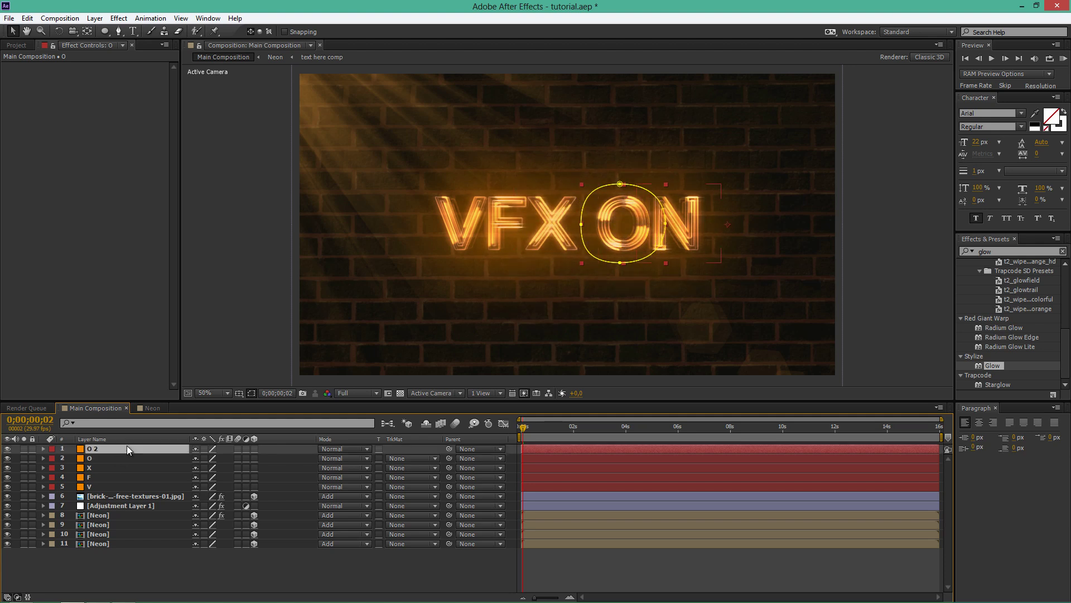
key(Return)
text(N)
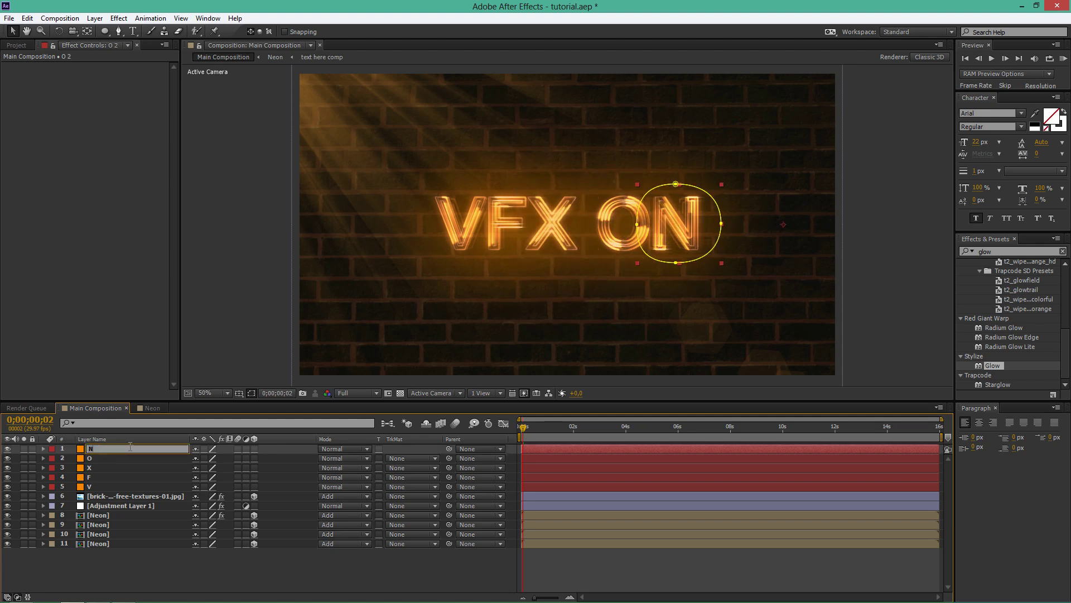
key(Return)
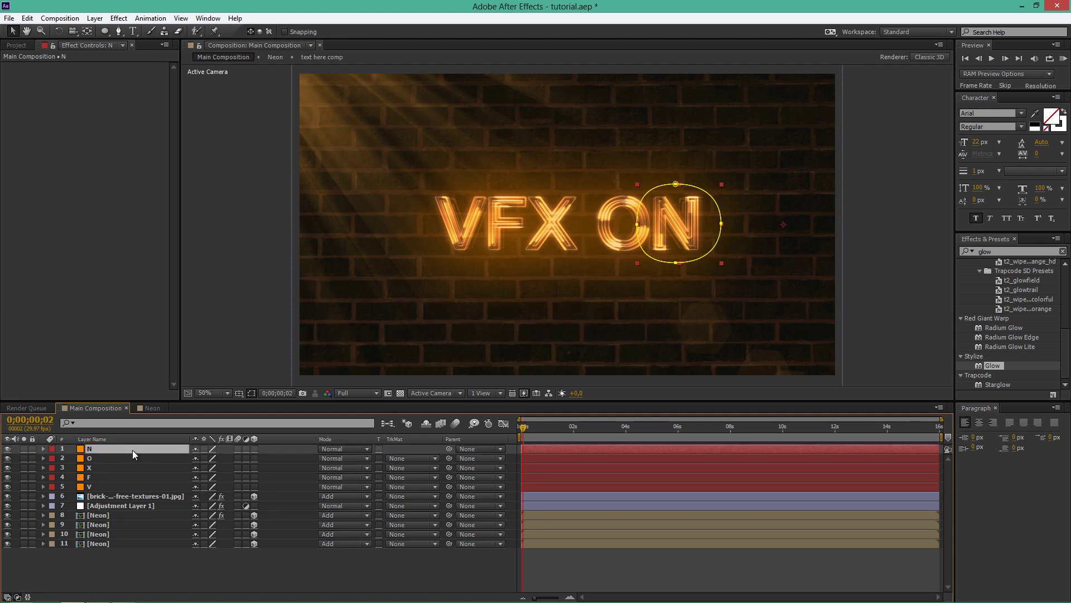
Set the blending mode of the five glow layers N, O, X, F and V to Add and deselect them.
key(F3)
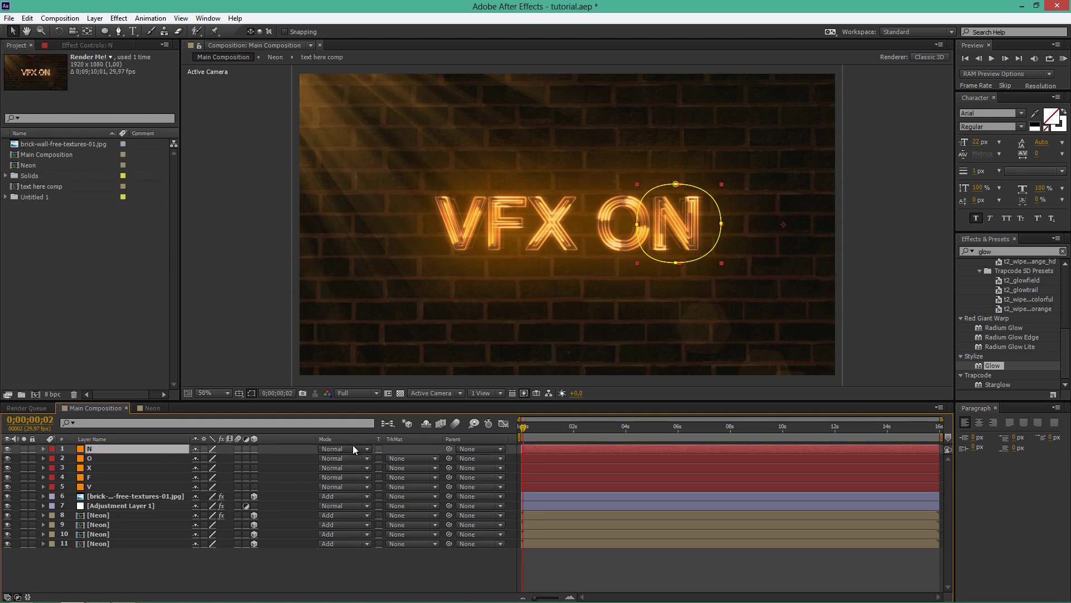
shift+click(124, 485)
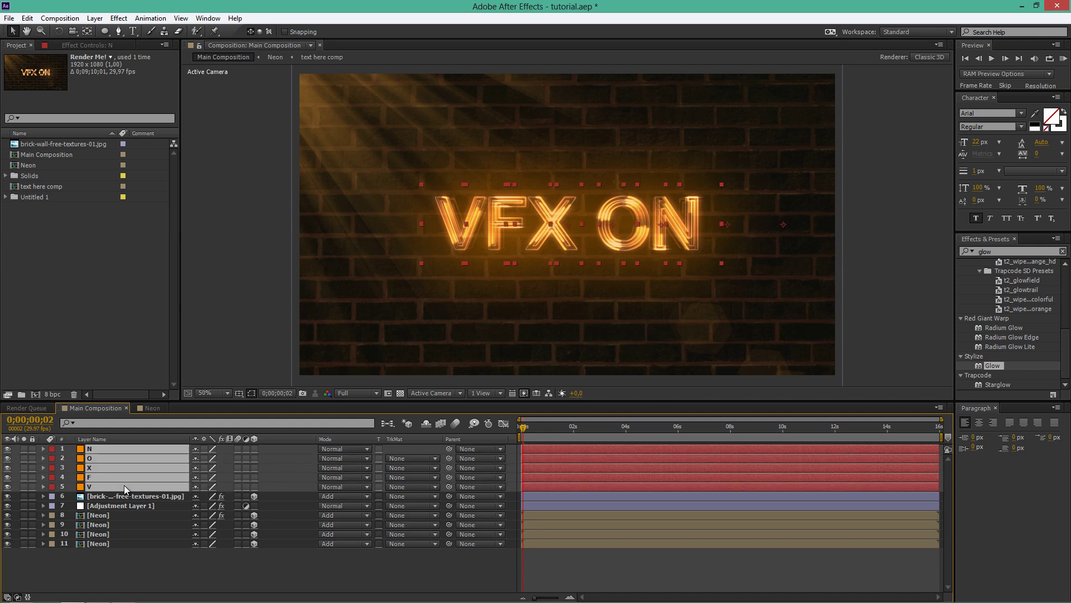
click(343, 449)
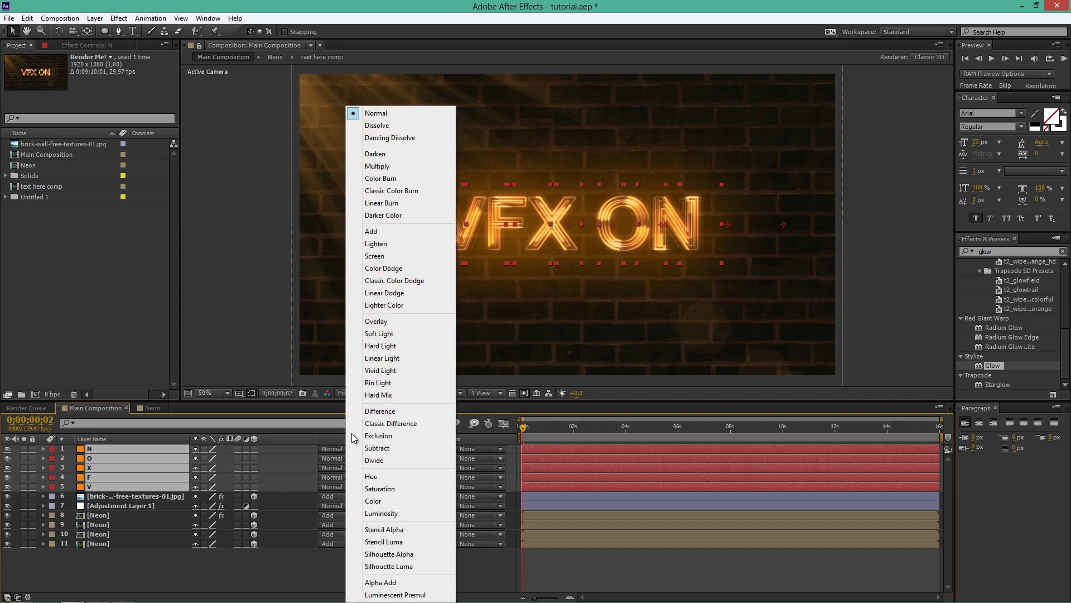
click(391, 232)
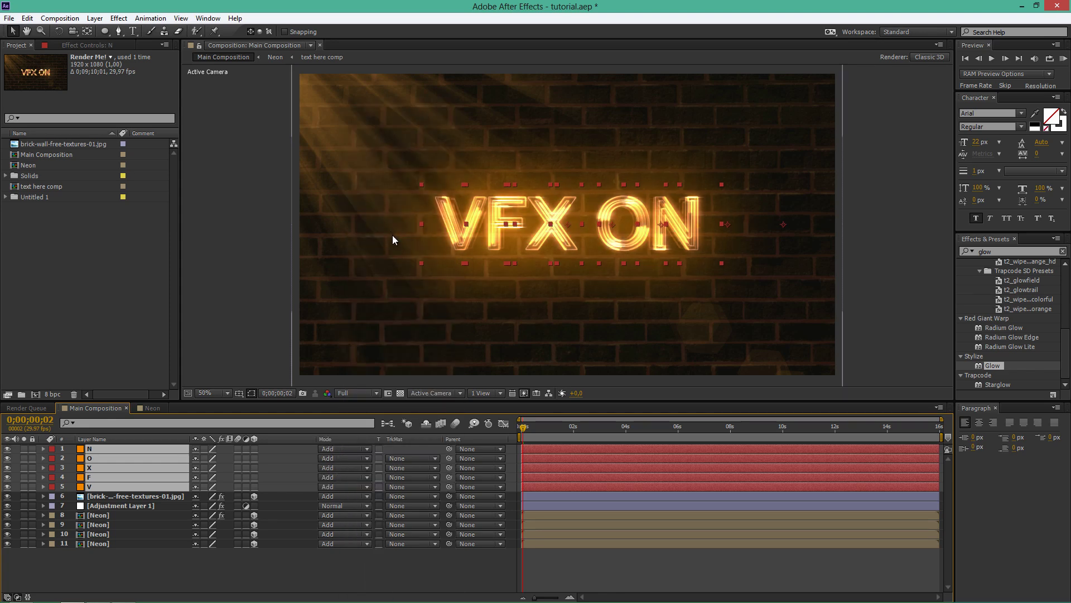
click(250, 313)
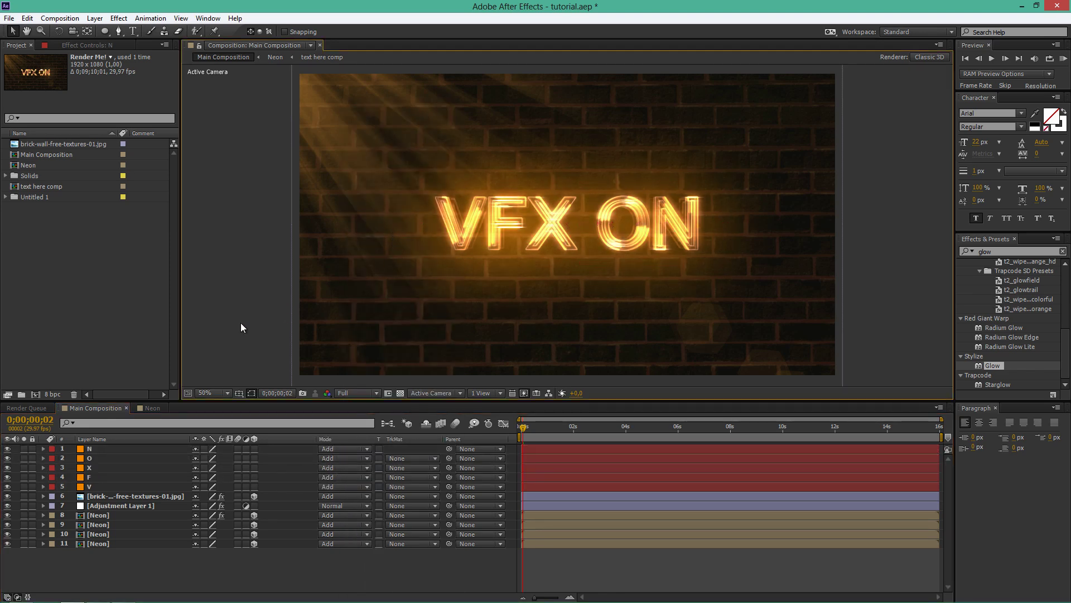
click(91, 487)
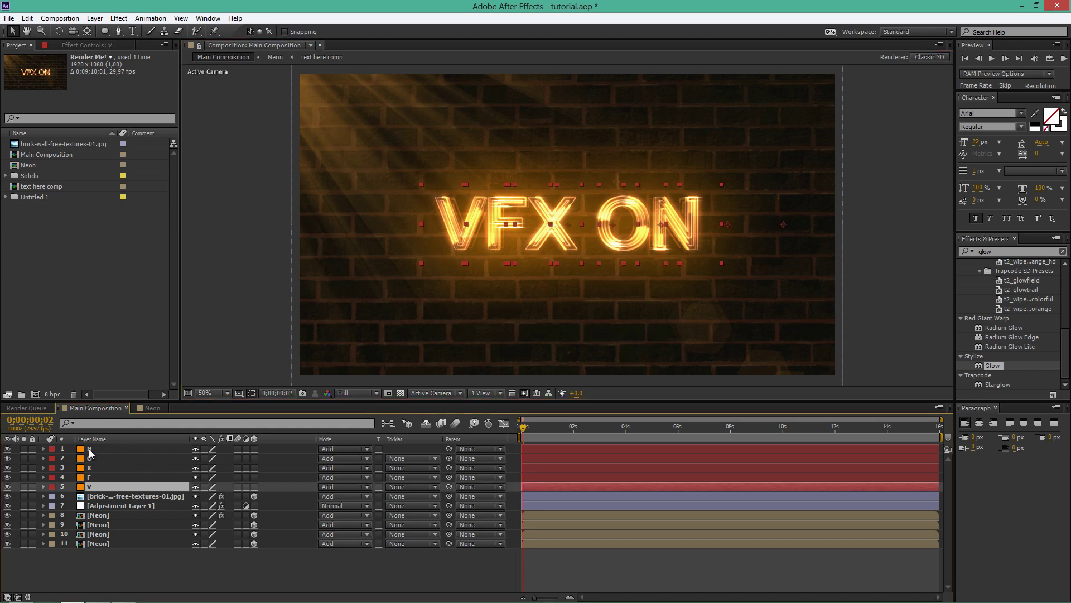
shift+click(90, 449)
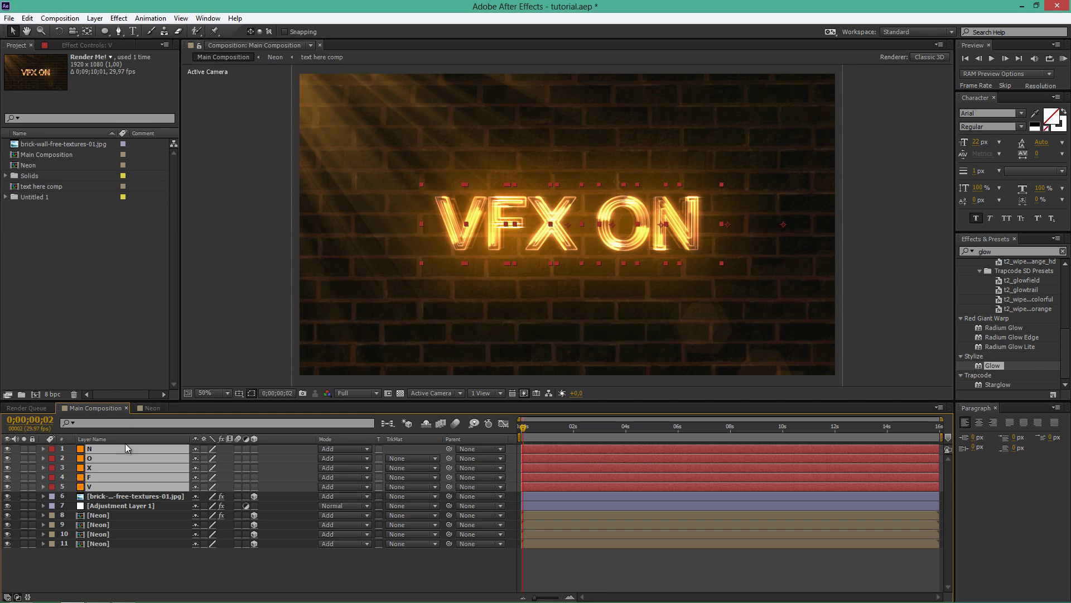
click(110, 496)
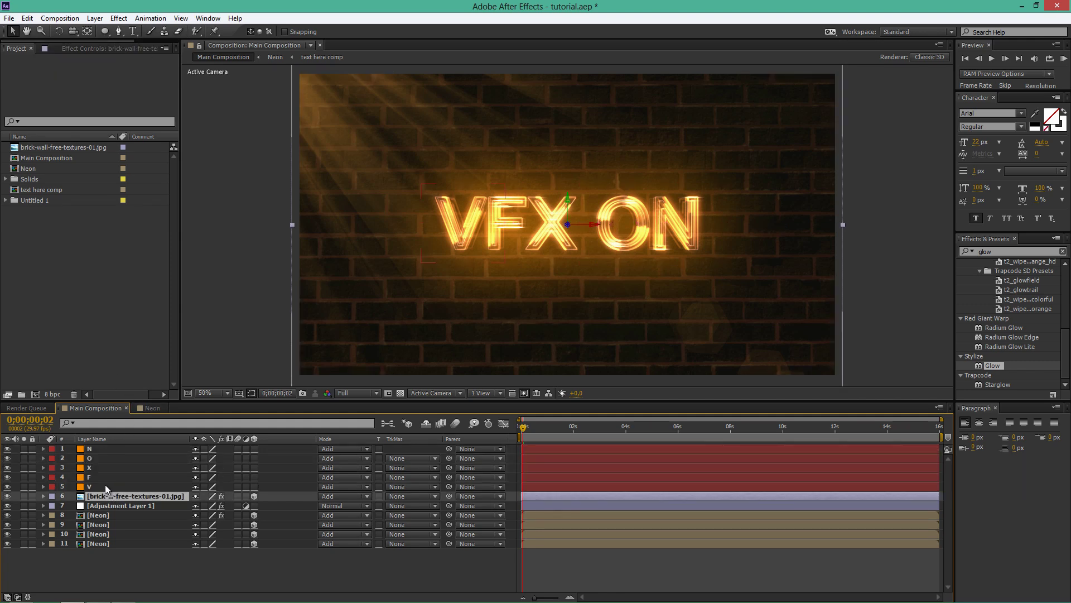
Enable Opacity keyframing on the V glow layer at 0;00;00;02 and set that keyframe to 0%.
click(105, 487)
click(43, 487)
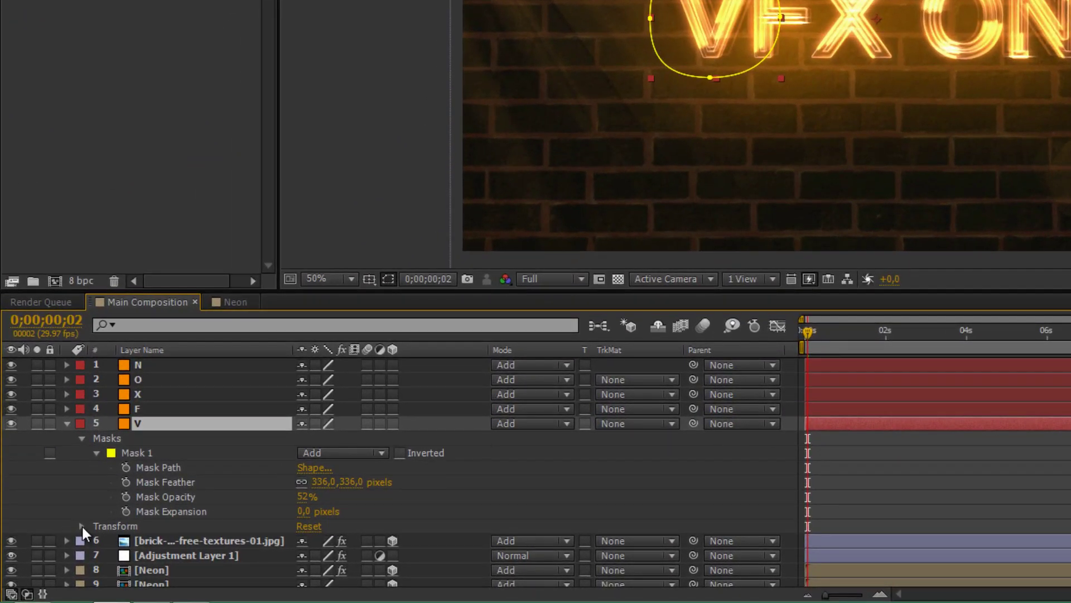
click(82, 526)
scroll(84, 530, down, 1)
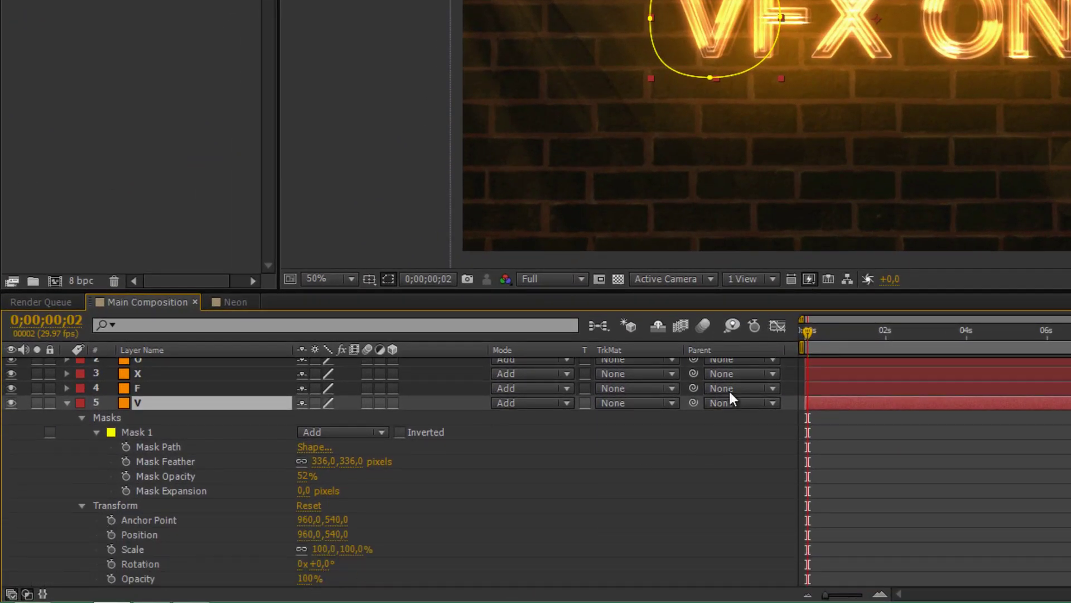
click(111, 579)
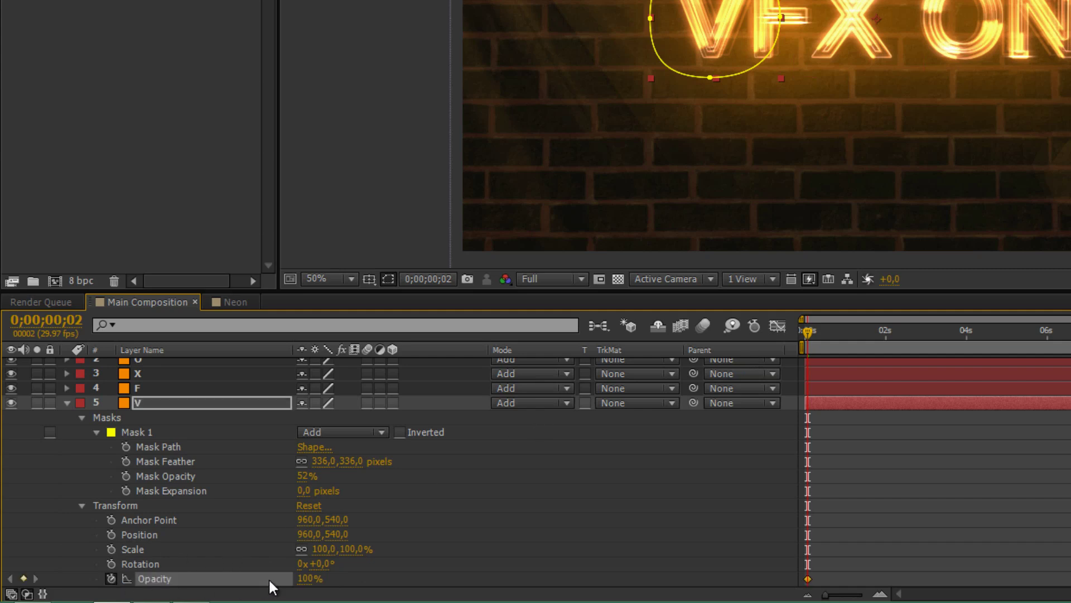
click(303, 579)
text(0)
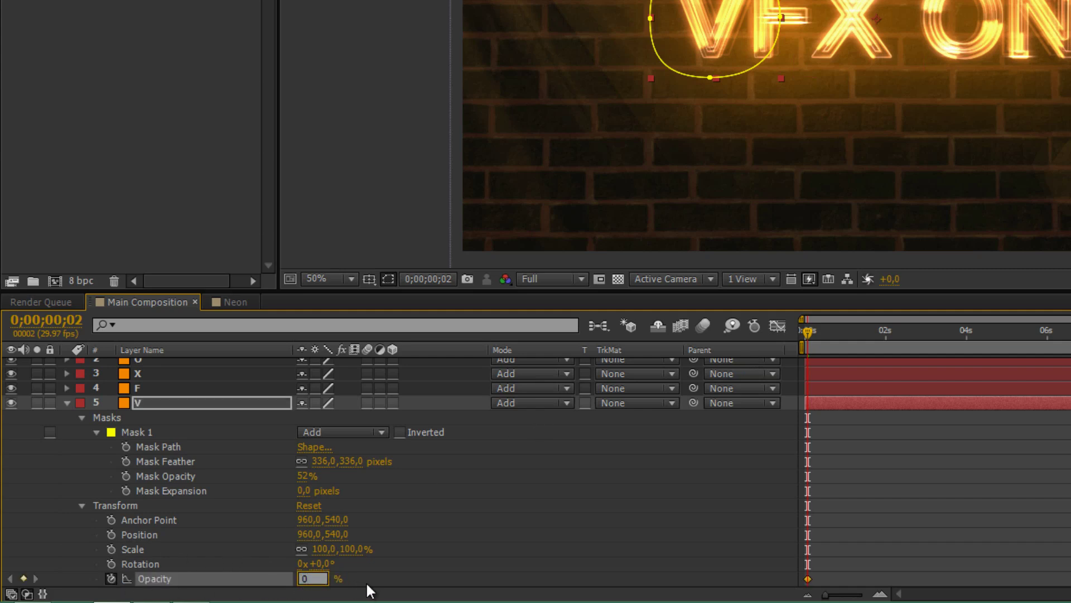
click(368, 590)
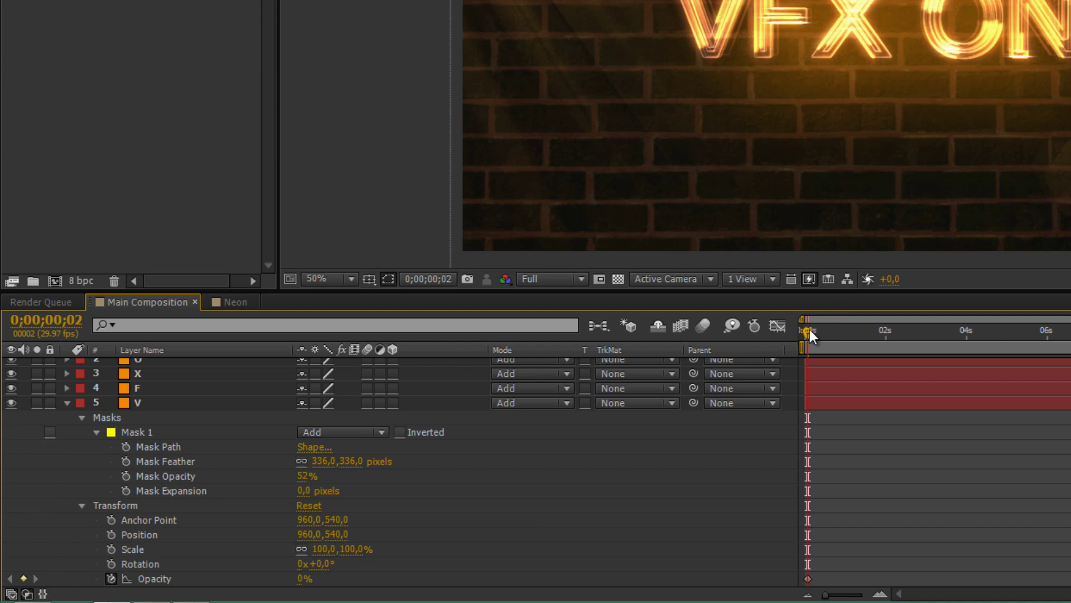
Add an Opacity keyframe of 72% to the V glow layer at 0;00;00;05.
drag(808, 331, 811, 330)
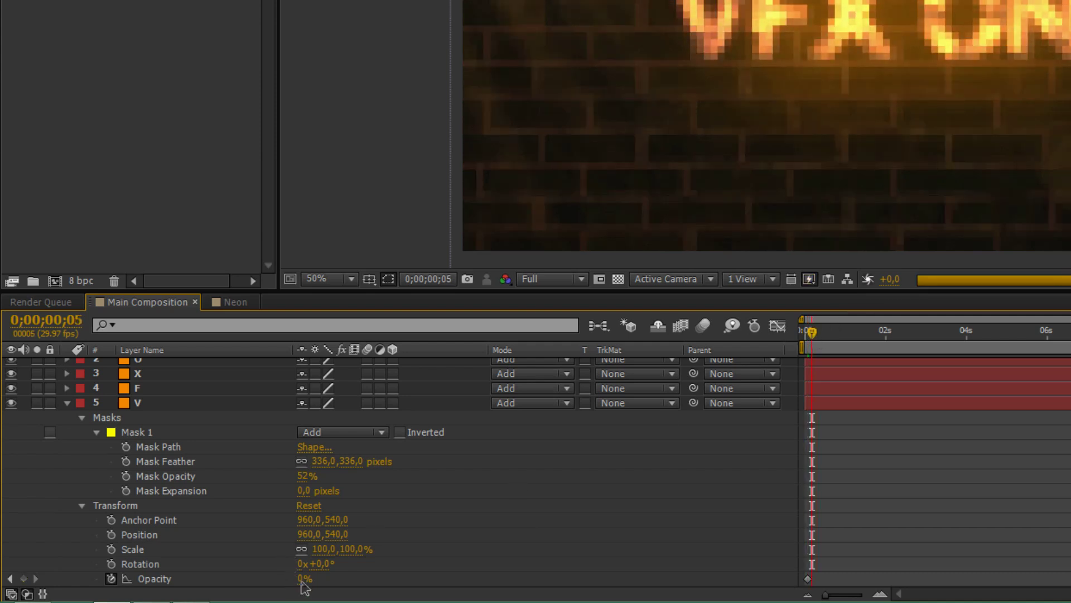
click(303, 578)
text(72)
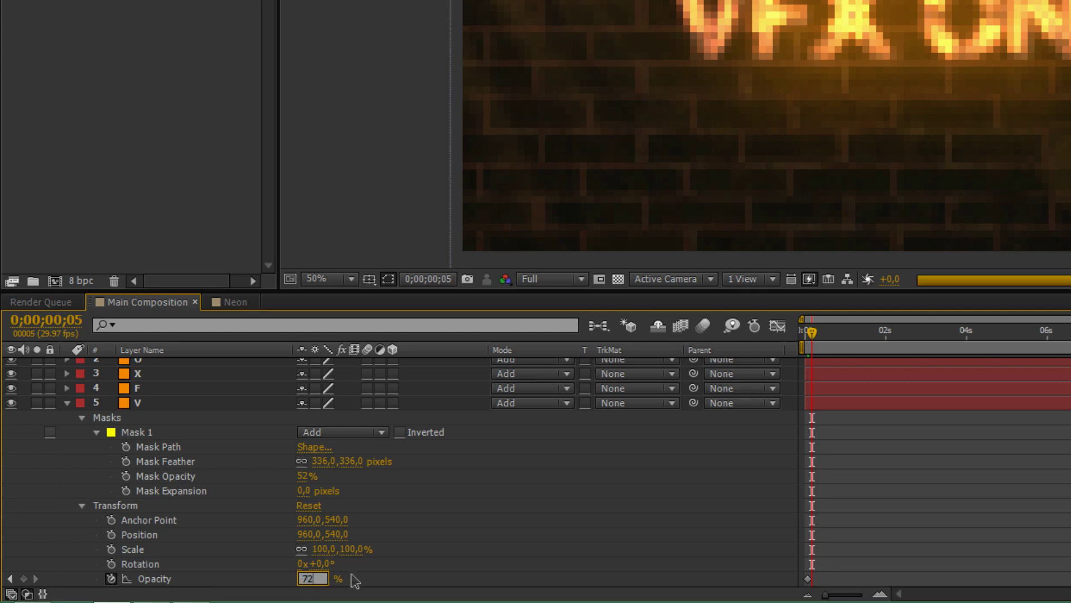
click(365, 589)
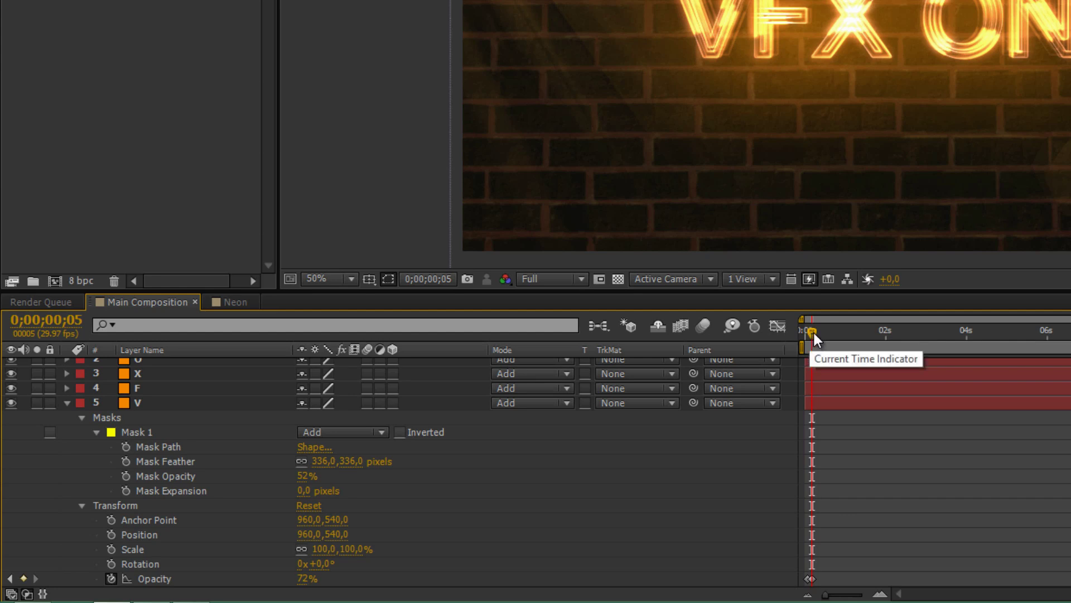
Copy the V glow layer's two Opacity keyframes and paste them at 0;00;00;09.
mouse_move(812, 330)
mouse_down()
mouse_move(799, 329)
mouse_move(816, 338)
mouse_up()
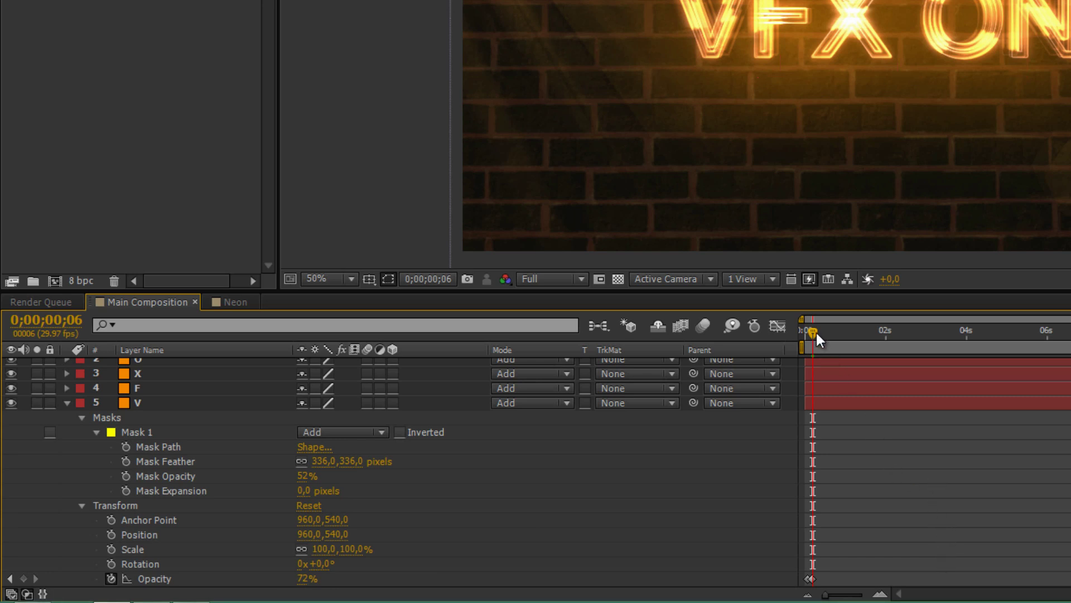
click(810, 579)
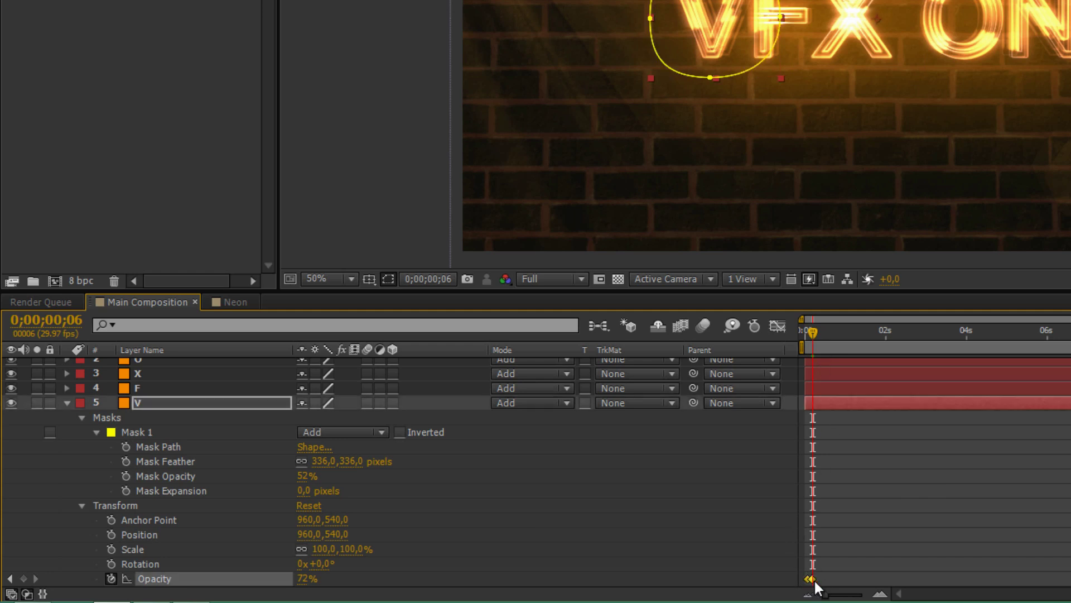
drag(812, 329, 817, 332)
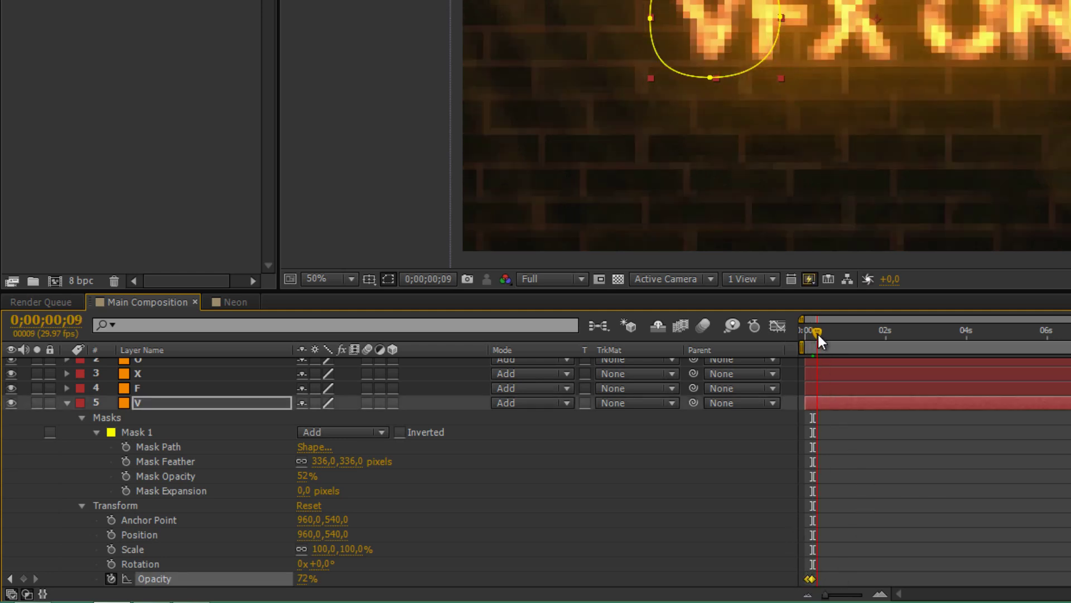
key(ctrl+v)
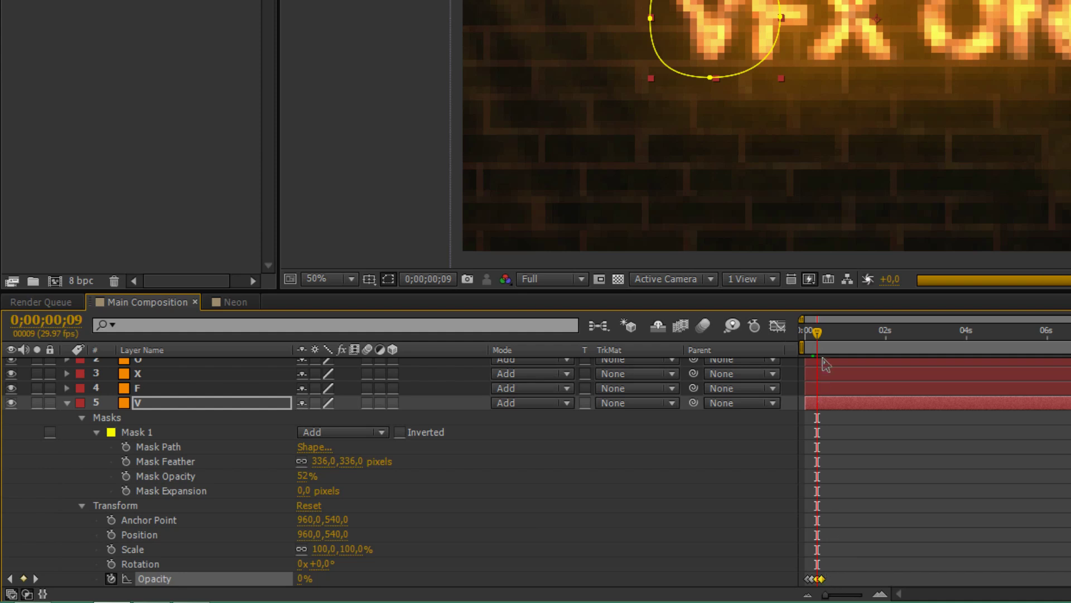
Preview the V glow's opacity flicker from the first frame and return to the start of the composition.
drag(812, 329, 791, 329)
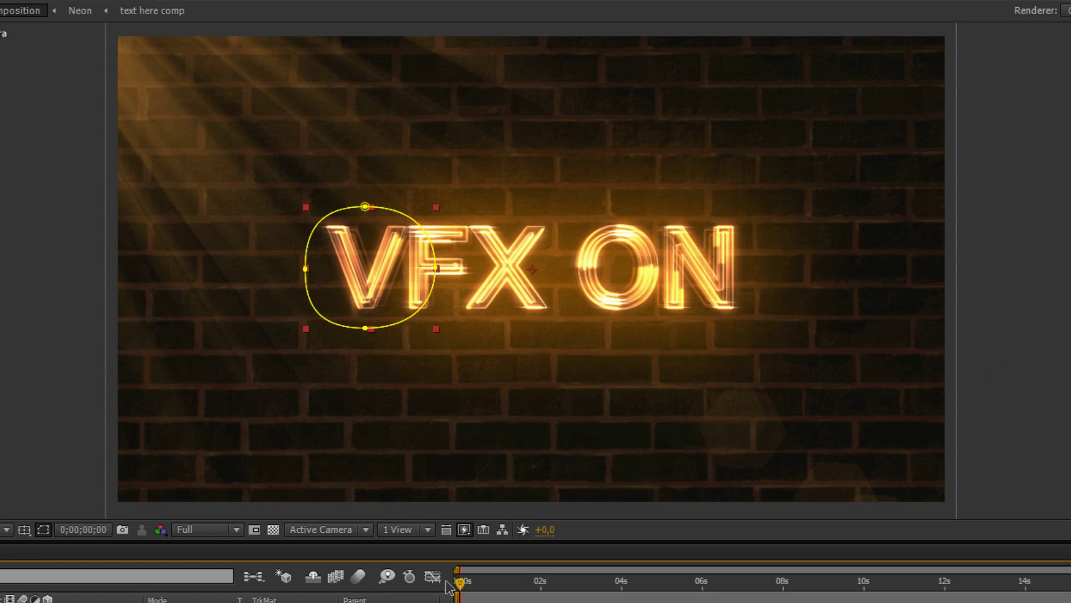
key(space)
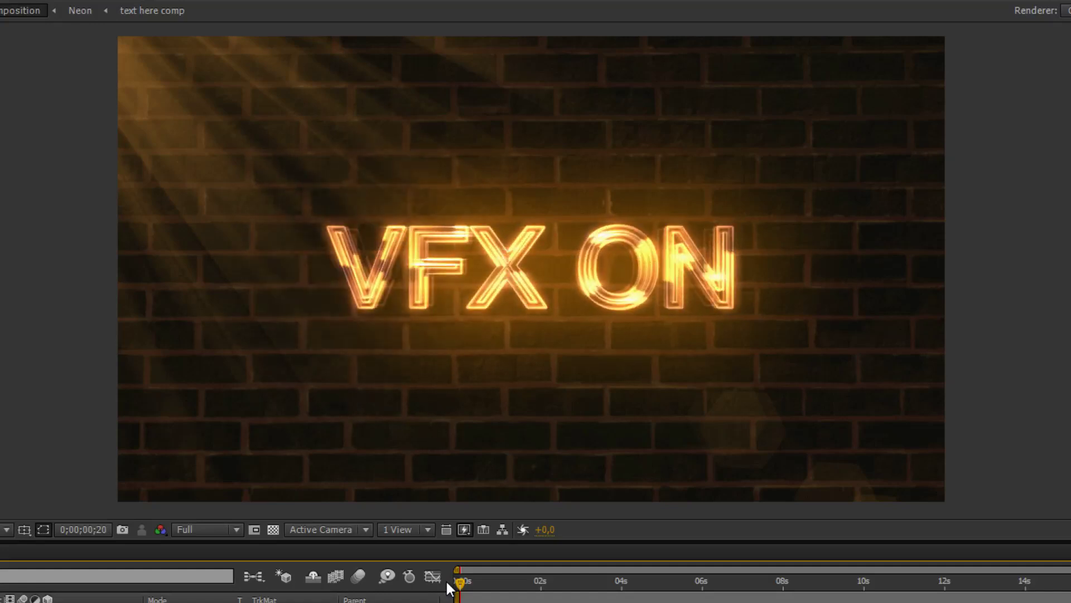
key(space)
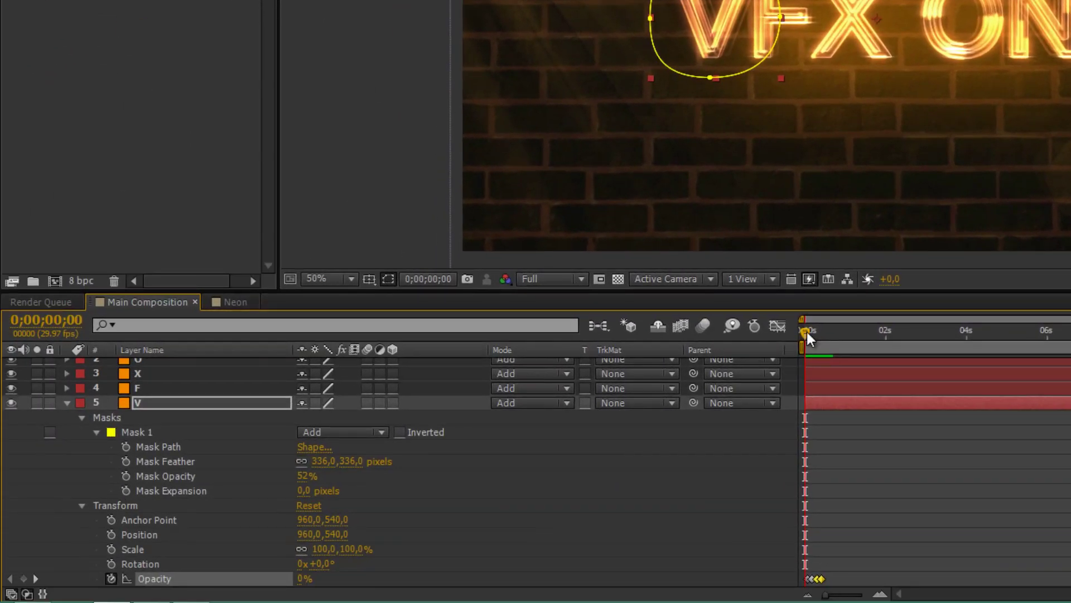
drag(805, 330, 779, 341)
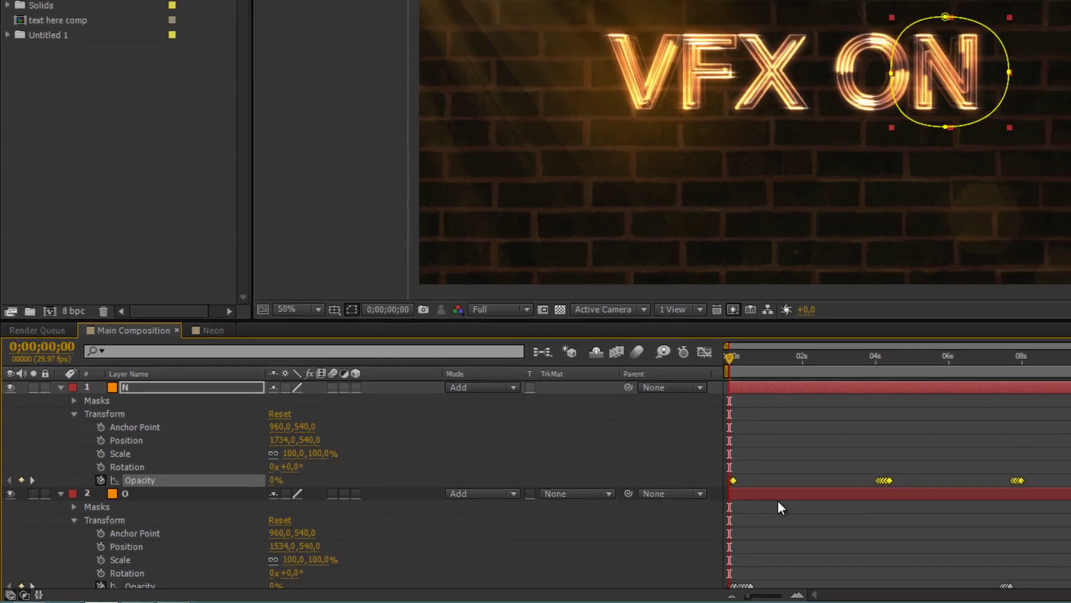
Collapse the properties of the N, O, X and F glow layers.
click(61, 386)
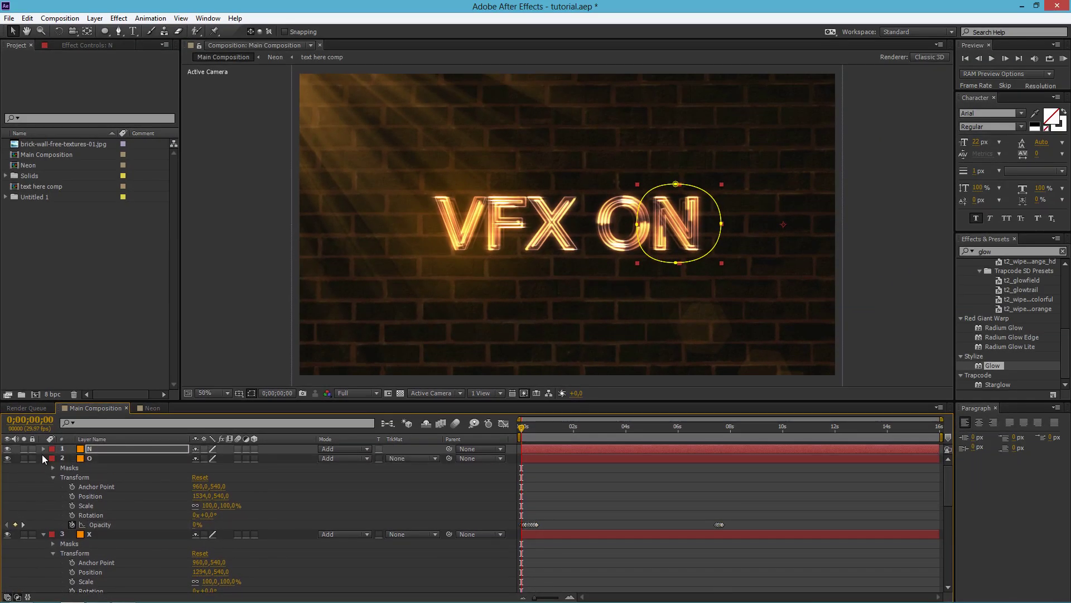
click(43, 458)
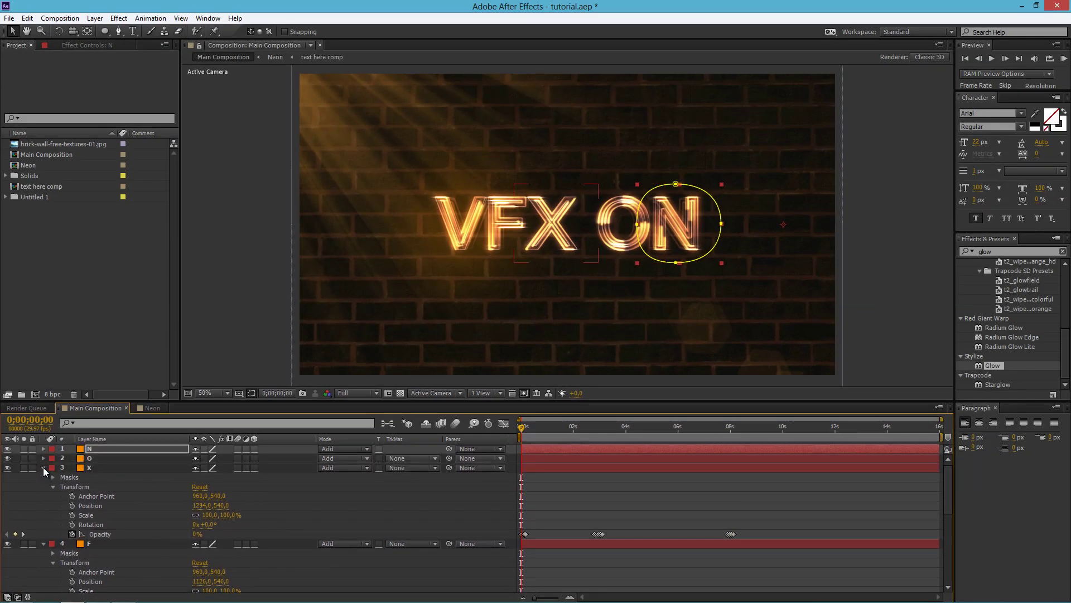
click(43, 468)
click(44, 477)
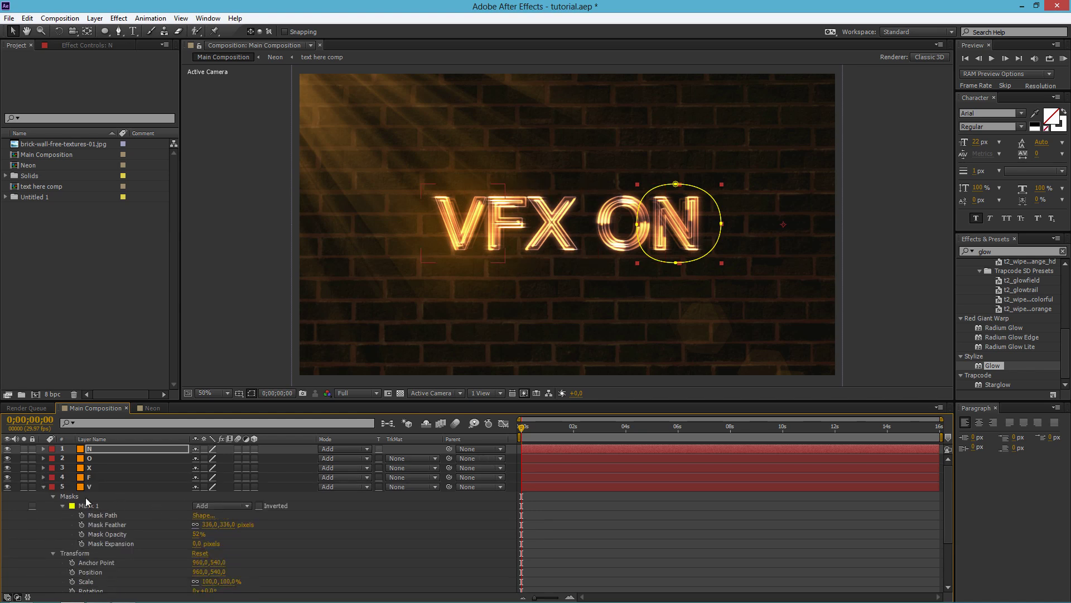
Preview the animated letter glows from the first frame, return to the start and collapse the V layer's properties.
scroll(494, 455, down, 3)
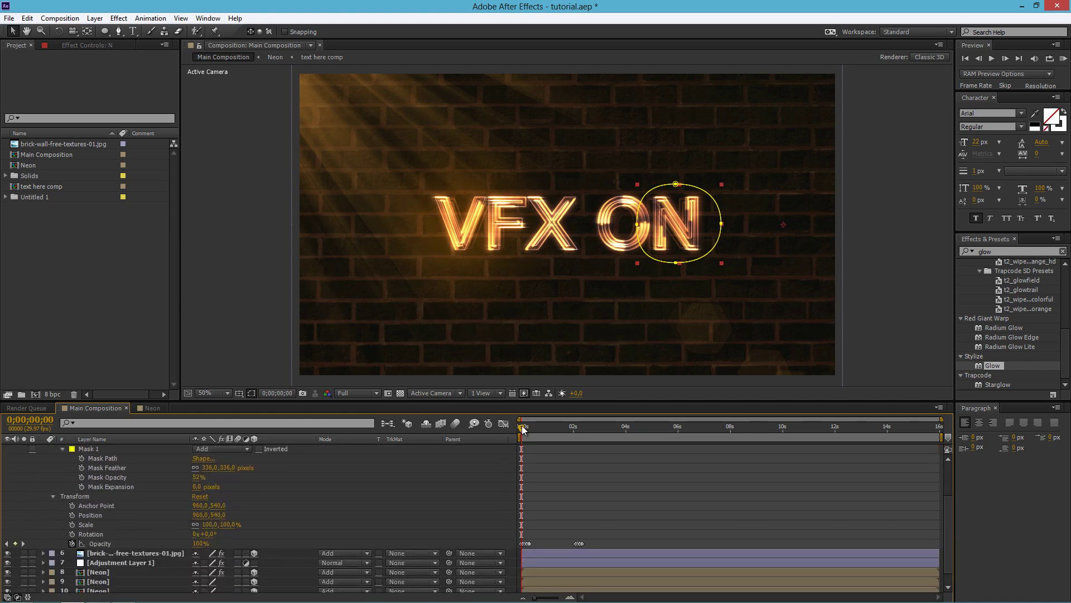
mouse_move(523, 426)
mouse_down()
mouse_move(582, 442)
mouse_move(514, 439)
mouse_move(522, 428)
mouse_up()
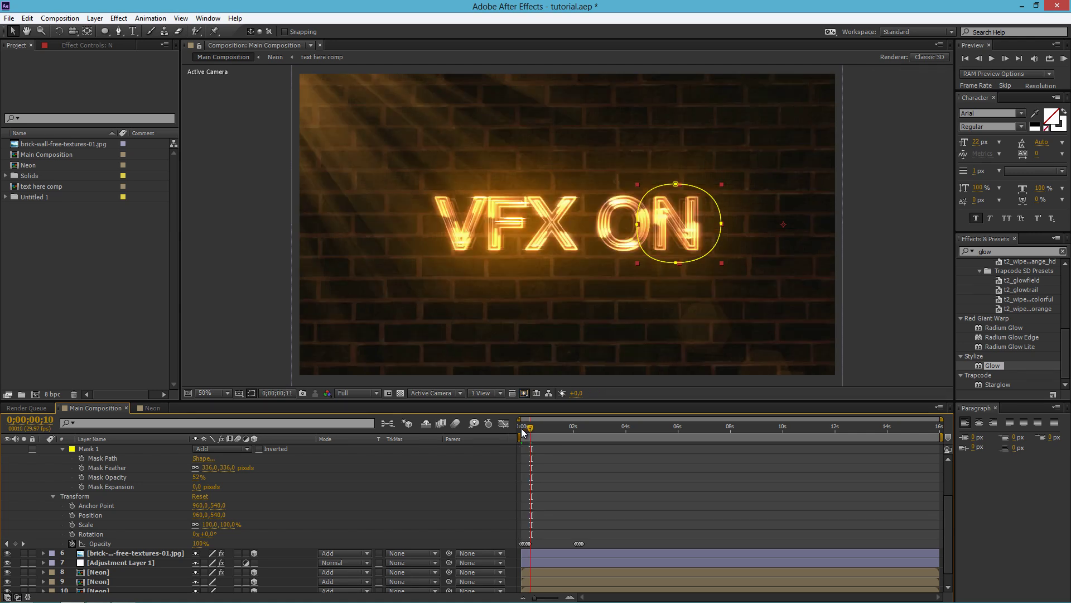
click(523, 430)
scroll(44, 474, up, 3)
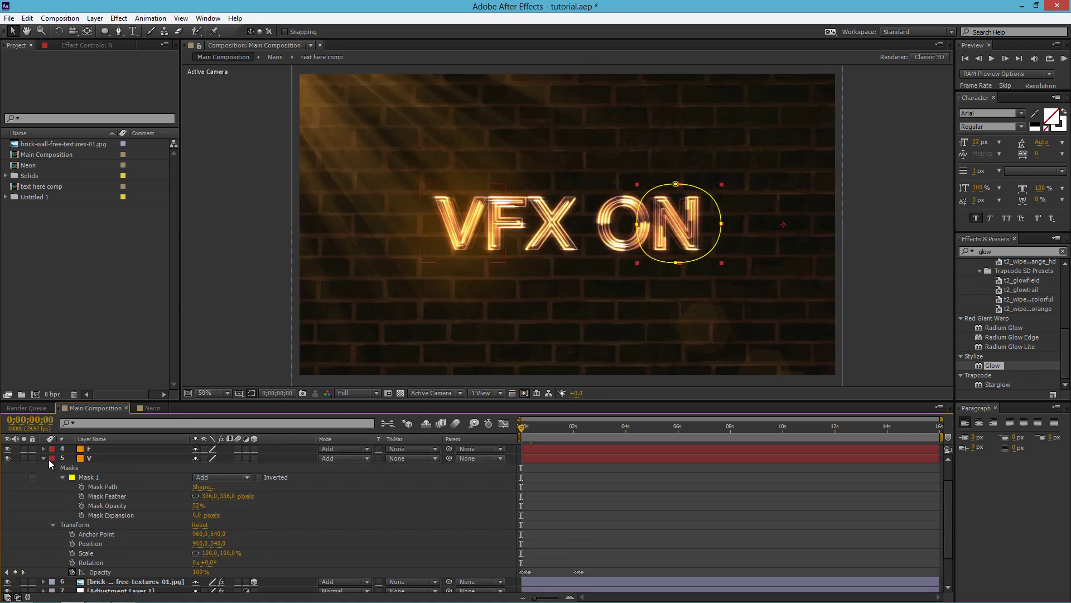
click(43, 457)
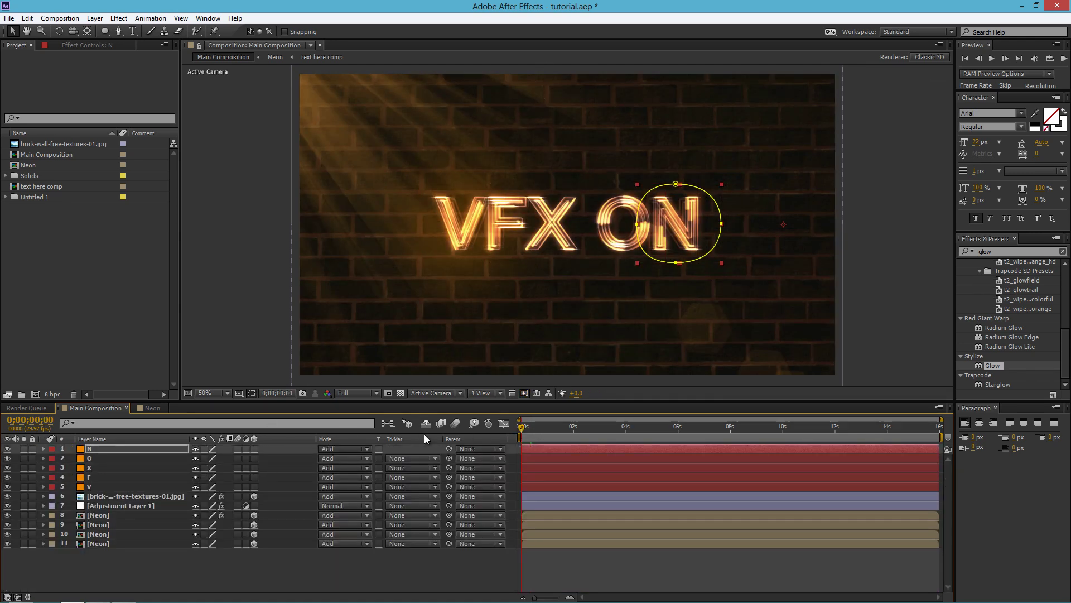
Open the Neon composition from layer 8 and select its upper text here comp layer.
click(109, 516)
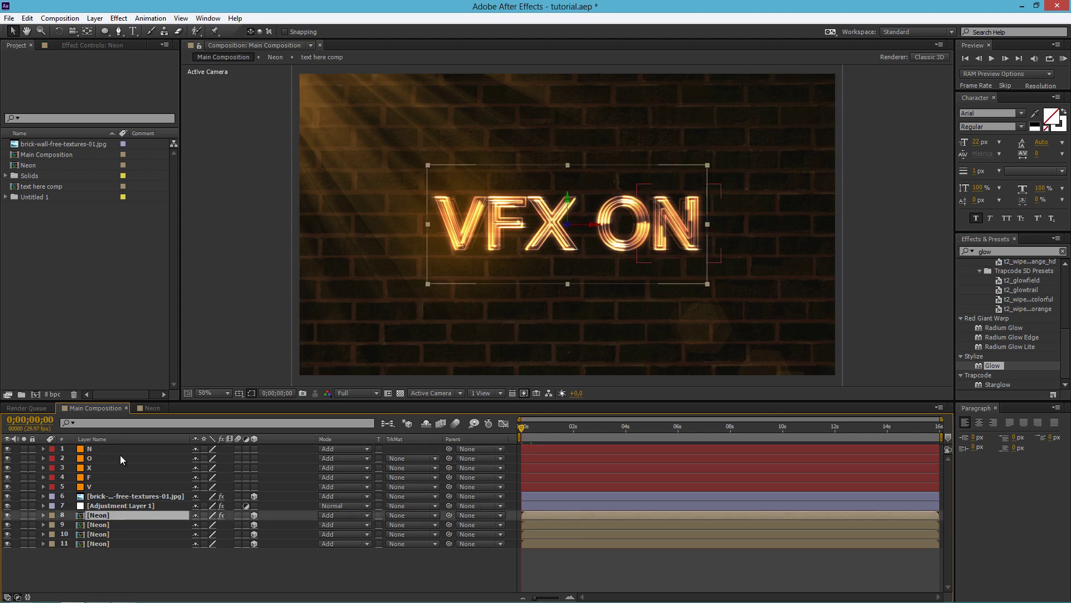
double_click(120, 516)
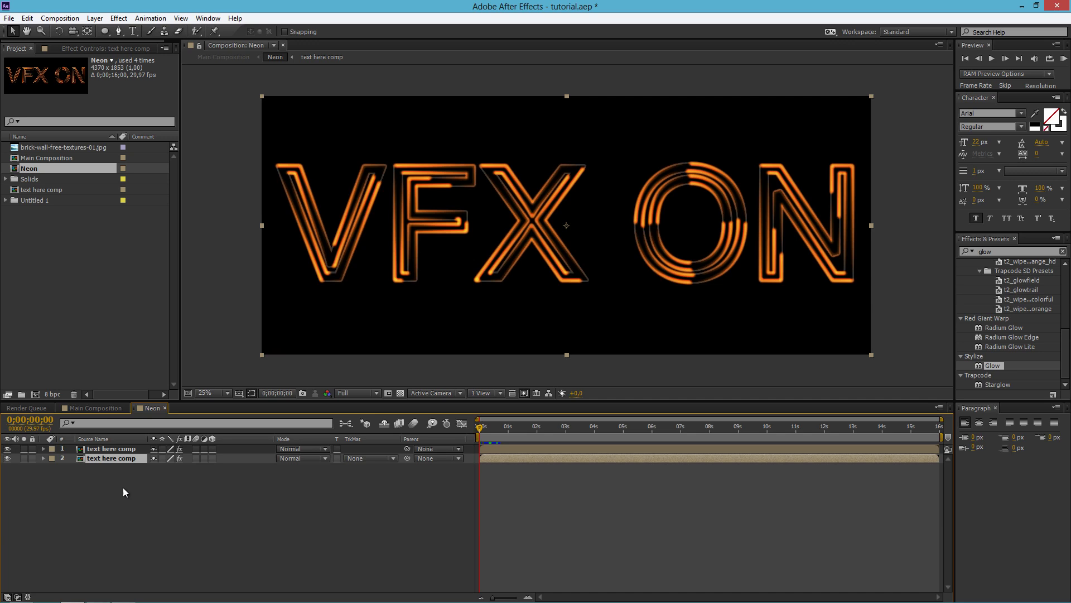
click(116, 449)
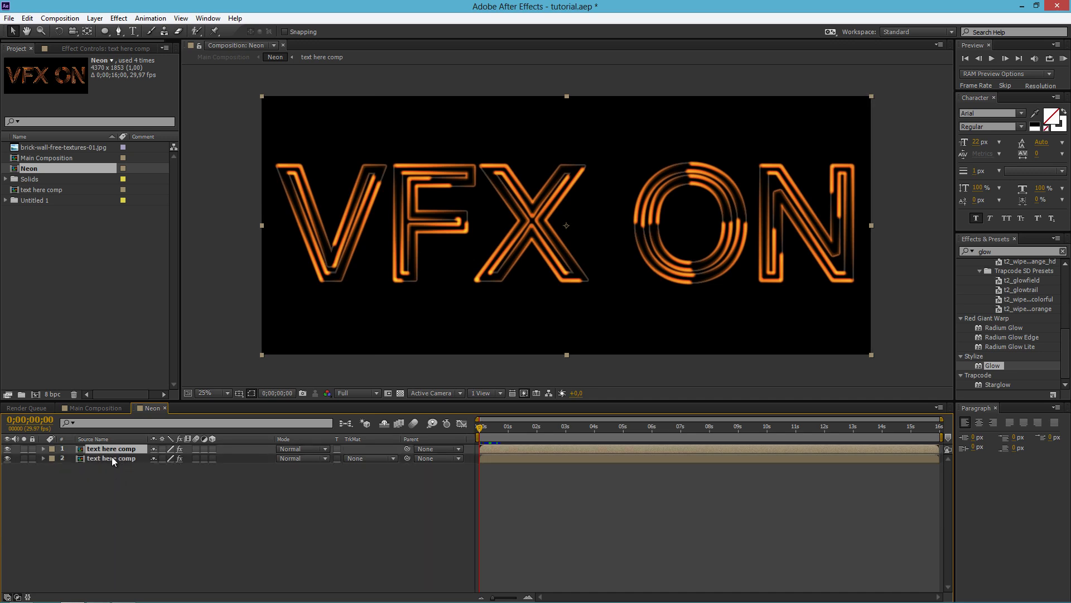
Compare the two text here comp layers by hiding and showing each in turn.
click(8, 458)
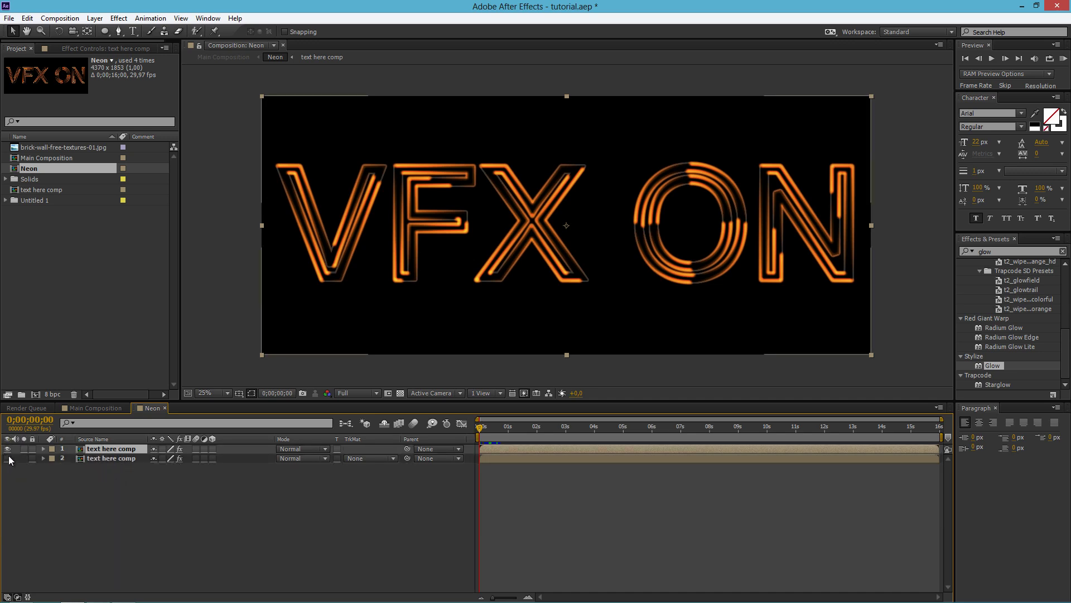
click(8, 459)
click(8, 450)
click(8, 450)
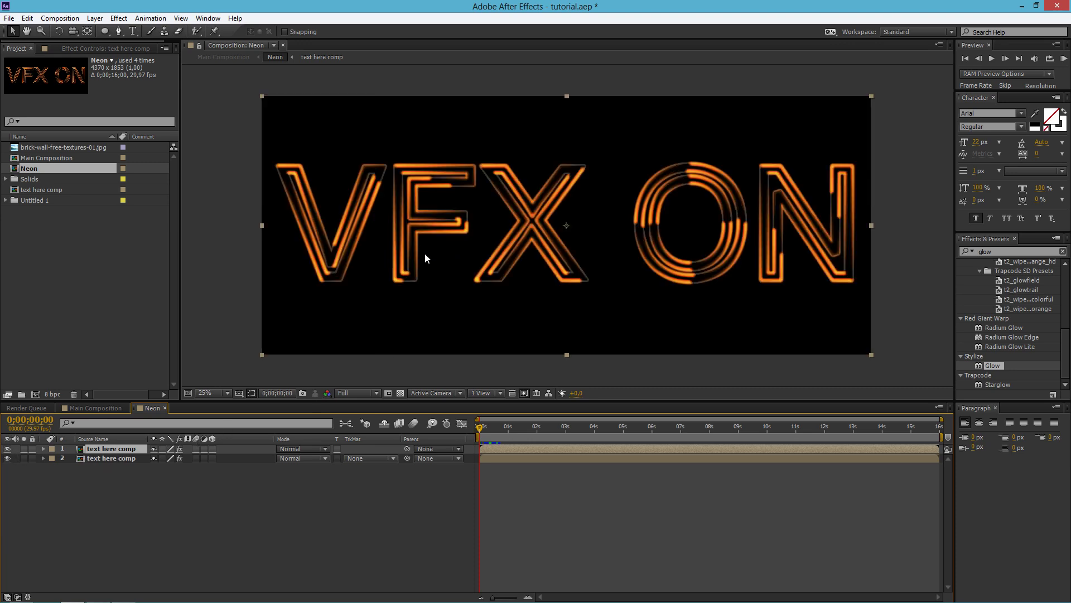
Draw a closed five-point Pen mask around the letter V on the upper text here comp layer.
click(118, 31)
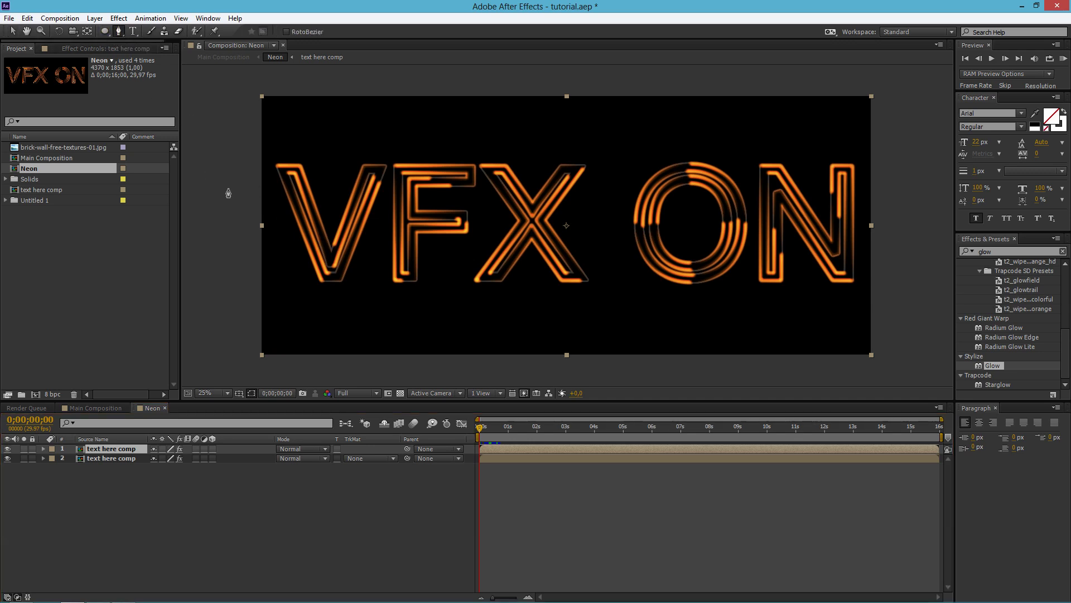
click(266, 153)
click(276, 314)
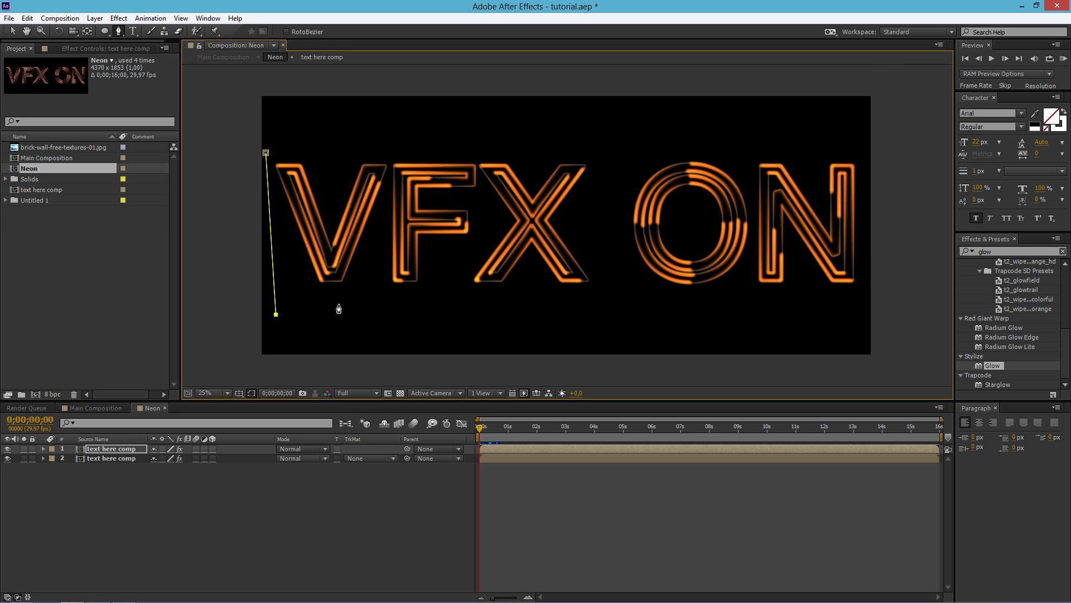
click(356, 298)
click(388, 190)
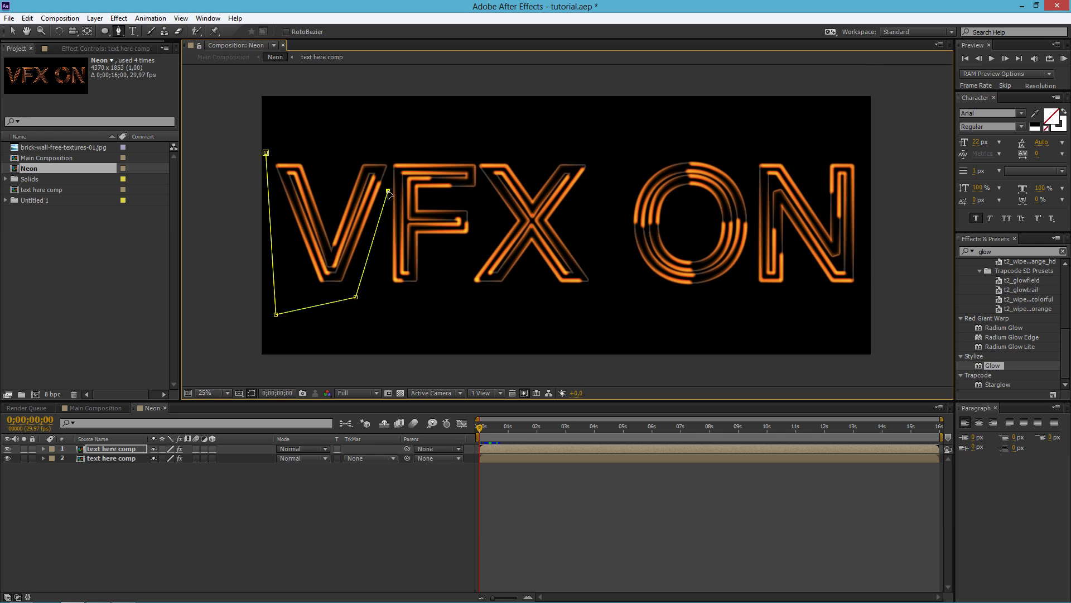
click(390, 151)
click(266, 153)
List the masks of the upper text here comp layer and rename Mask 5 as N.
click(132, 449)
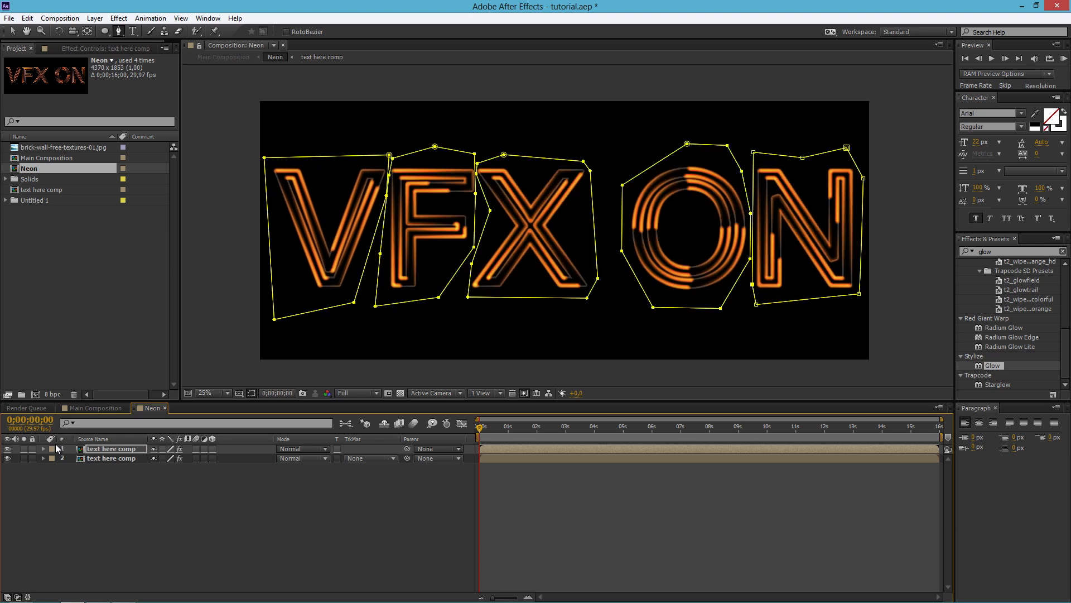
click(43, 449)
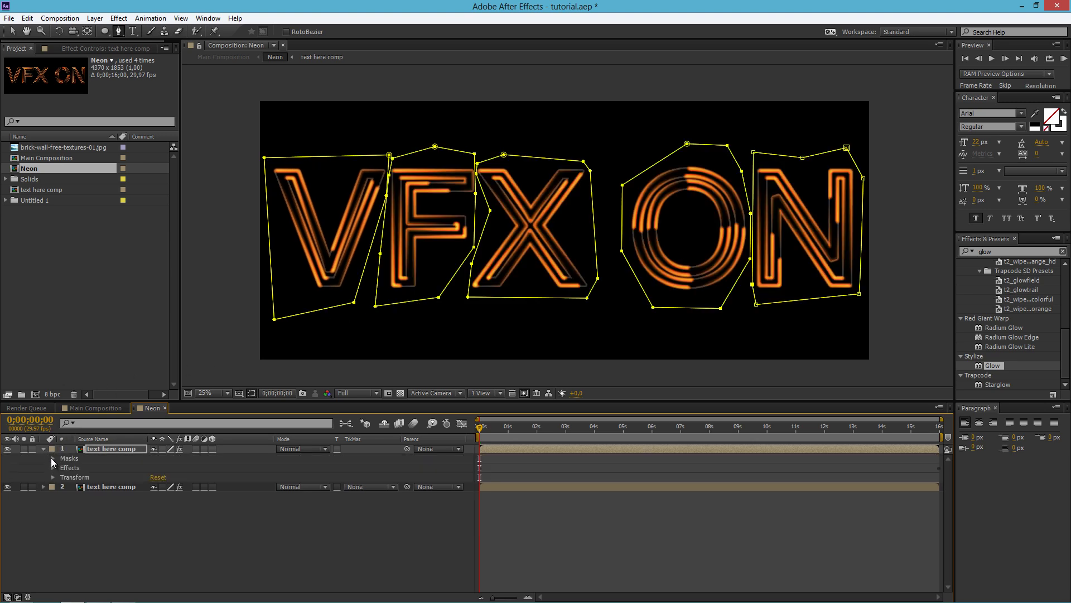
click(53, 458)
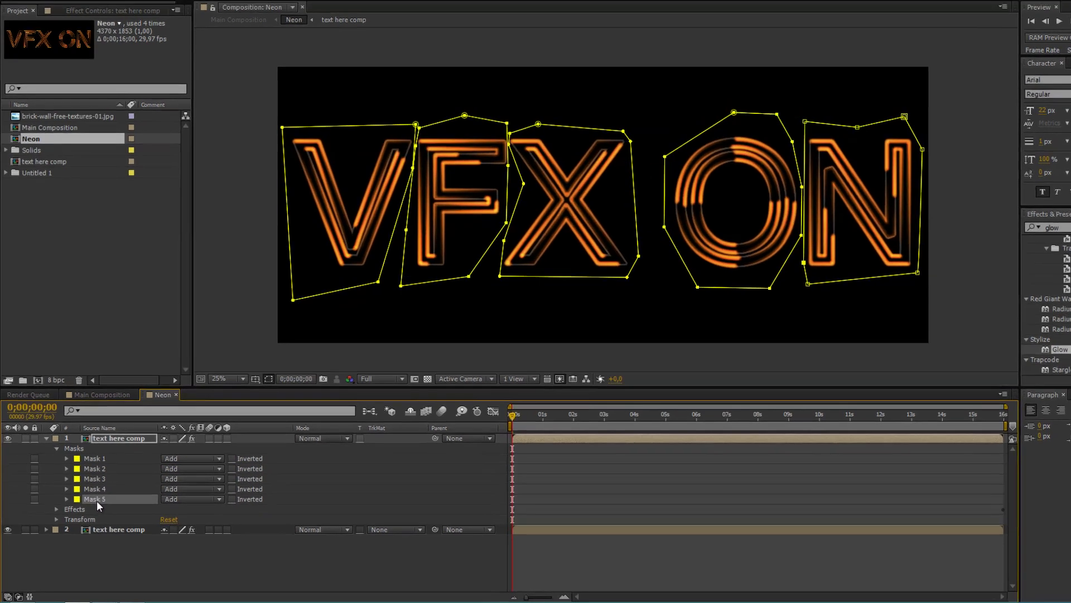
key(Return)
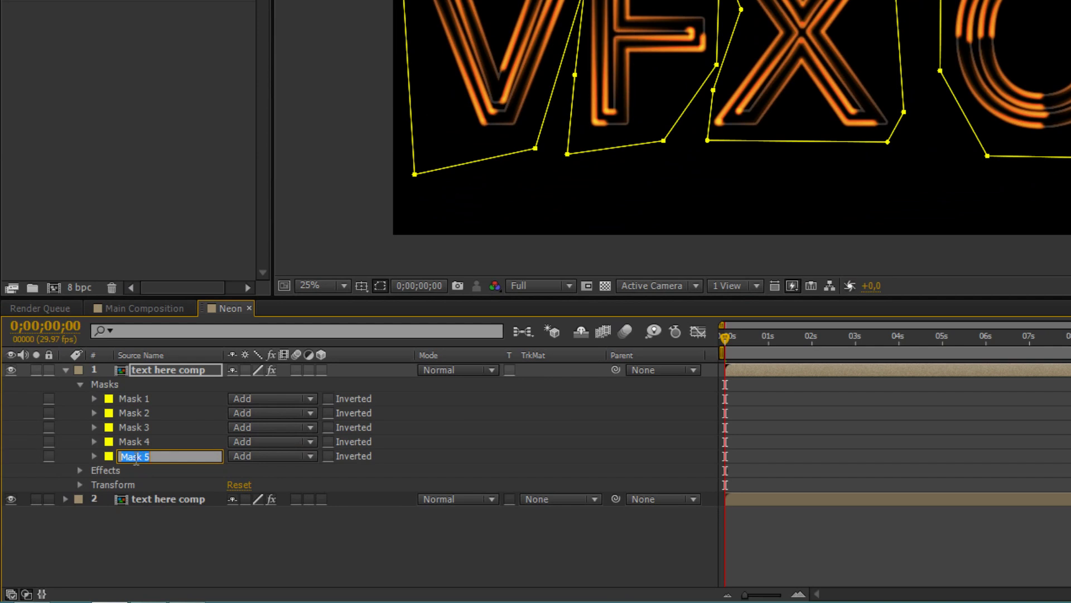
text(N)
Rename Mask 4 as o and Mask 3 as x on the upper text here comp layer.
click(139, 442)
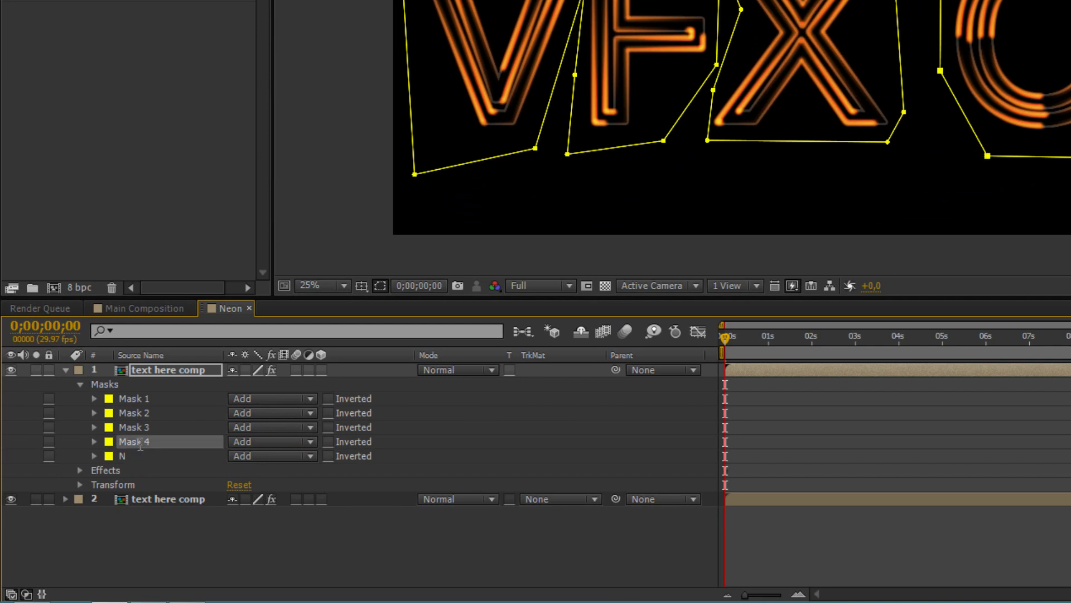
key(Return)
text(o)
click(133, 426)
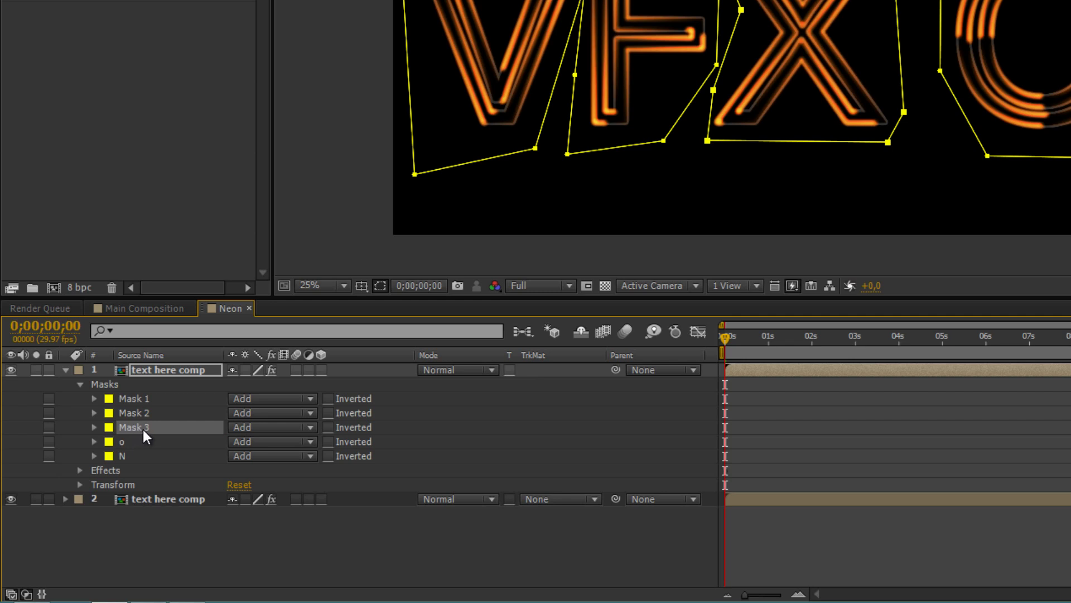
key(Return)
text(x)
Rename Mask 2, around the letter F, as f.
click(140, 411)
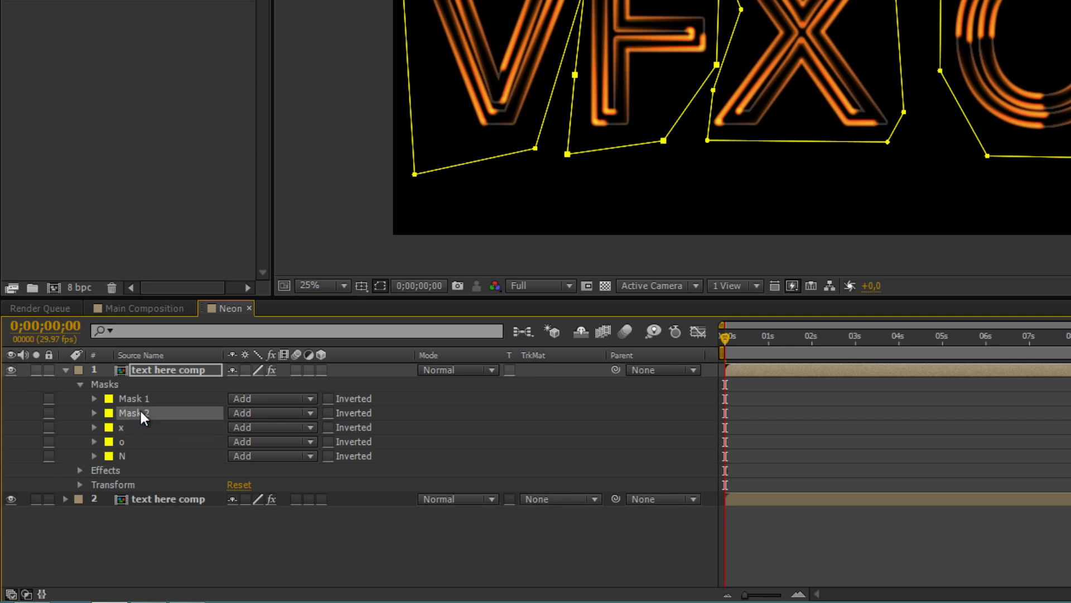
key(Return)
text(d)
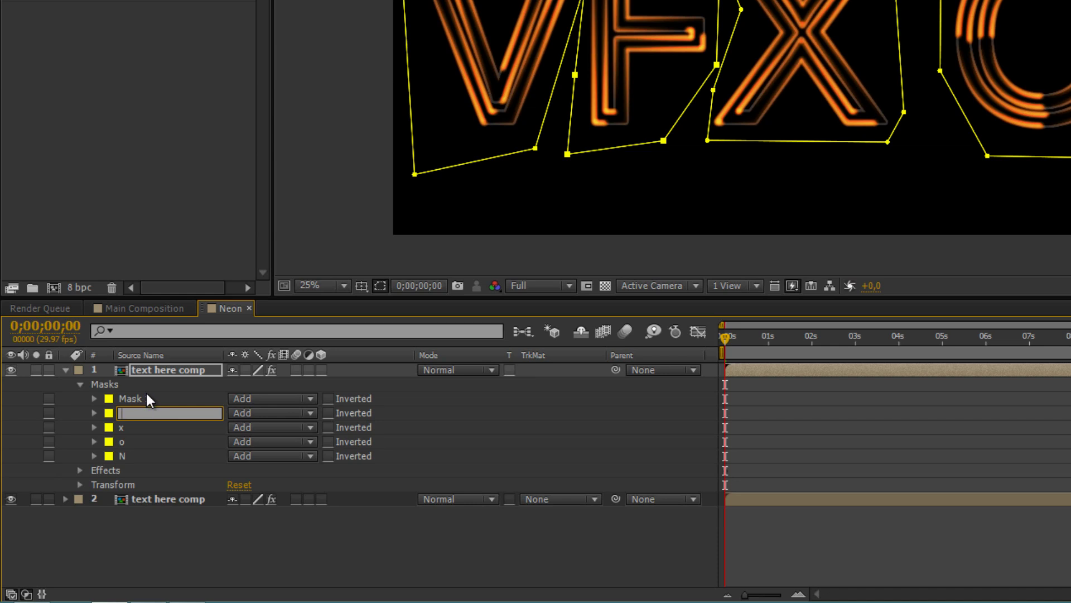
click(146, 394)
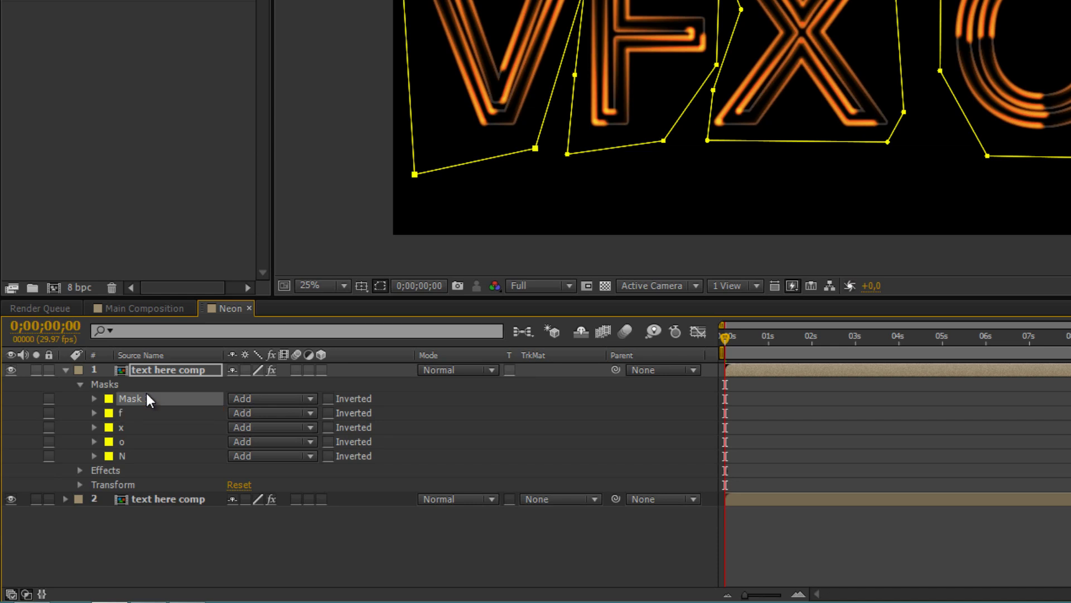
Rename the mask around the letter V on the upper text here comp layer as v and leave it selected.
key(Return)
text(x)
text(v)
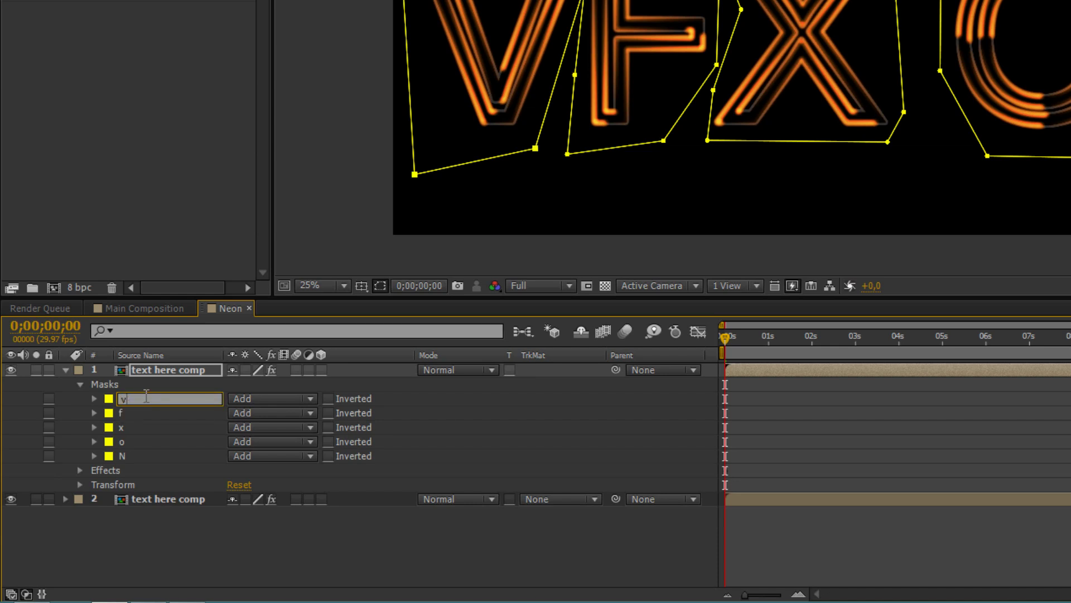
click(136, 409)
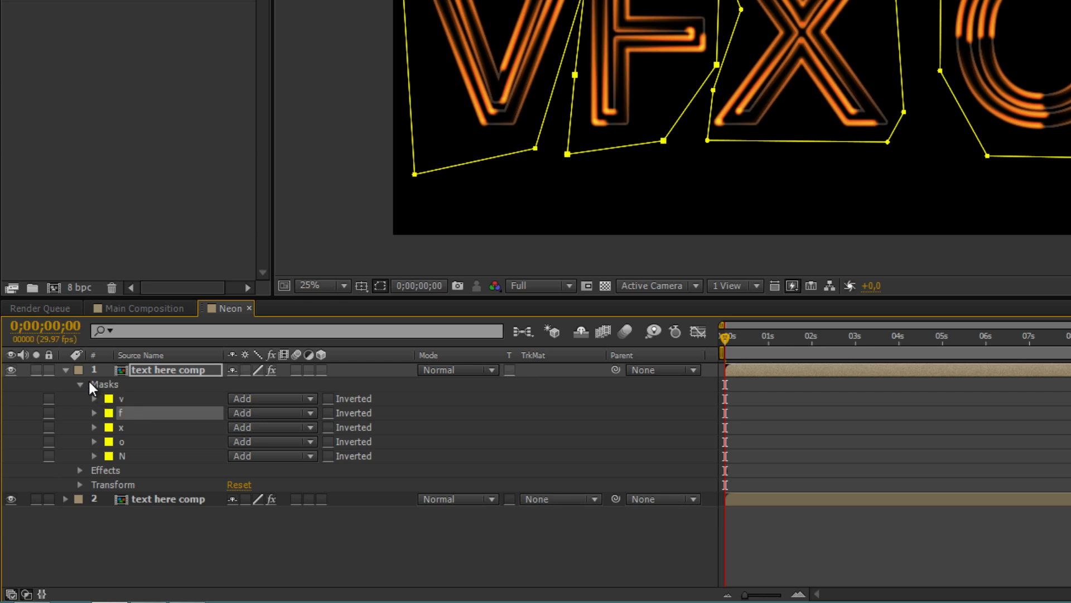
key(Up)
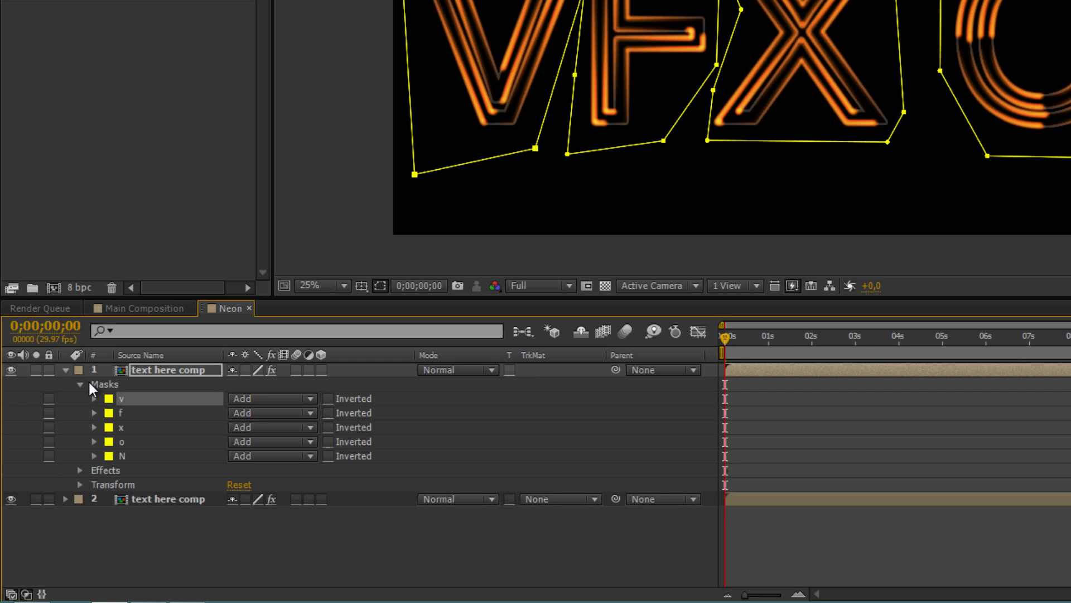
In the Main Composition, reveal the V layer's properties and copy all its Opacity keyframes.
click(146, 309)
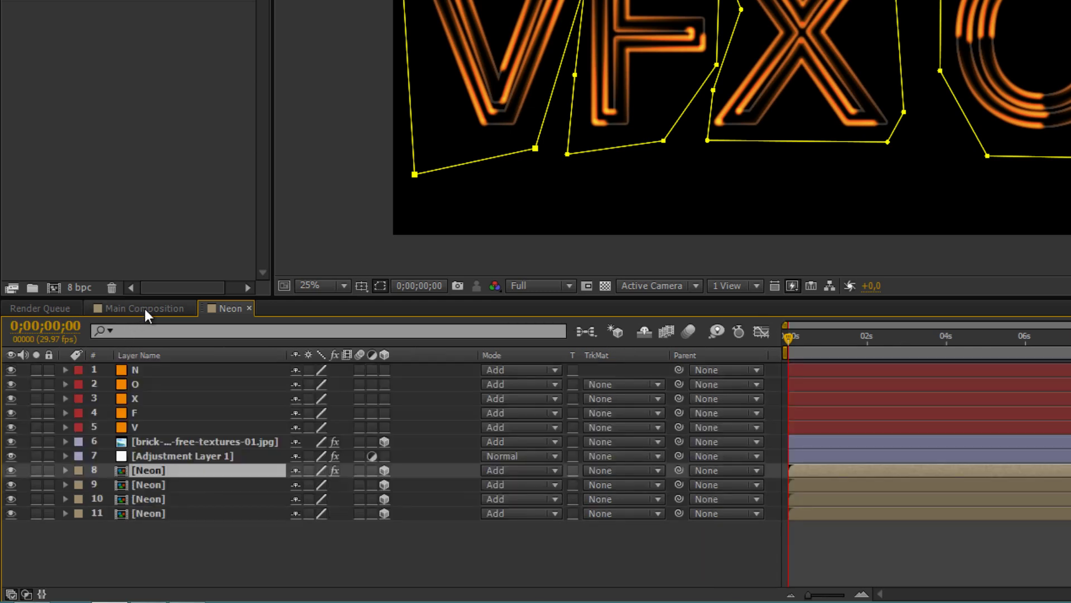
click(141, 428)
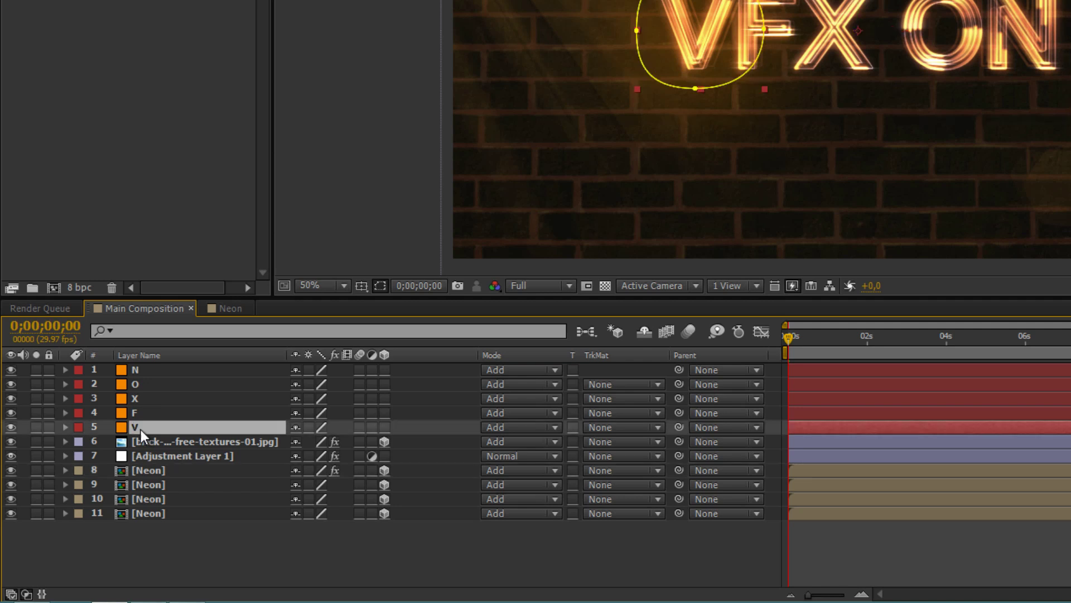
click(64, 425)
scroll(418, 489, down, 2)
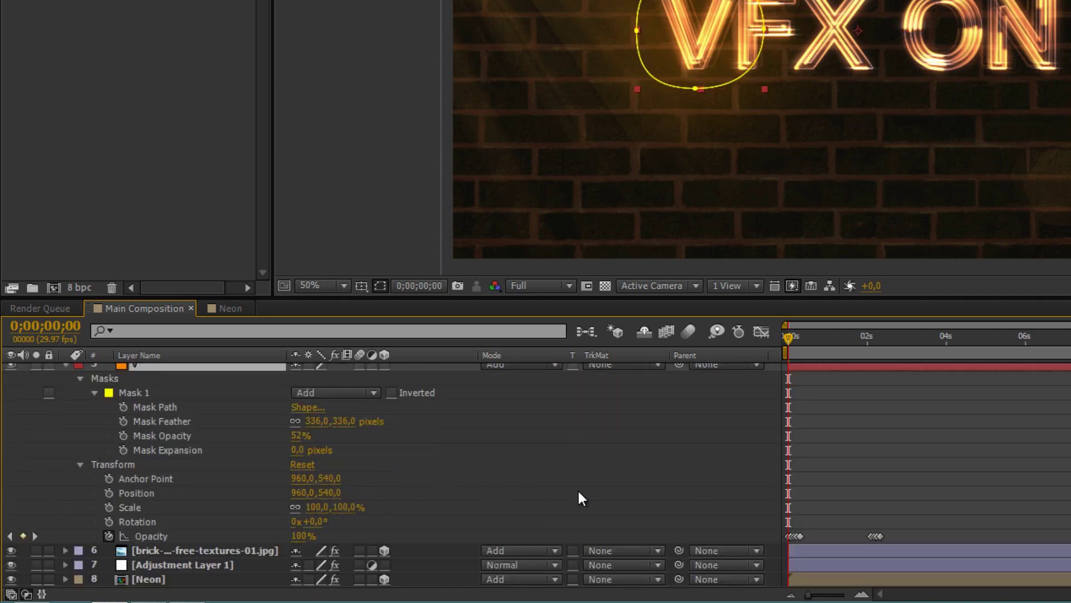
drag(914, 533, 782, 539)
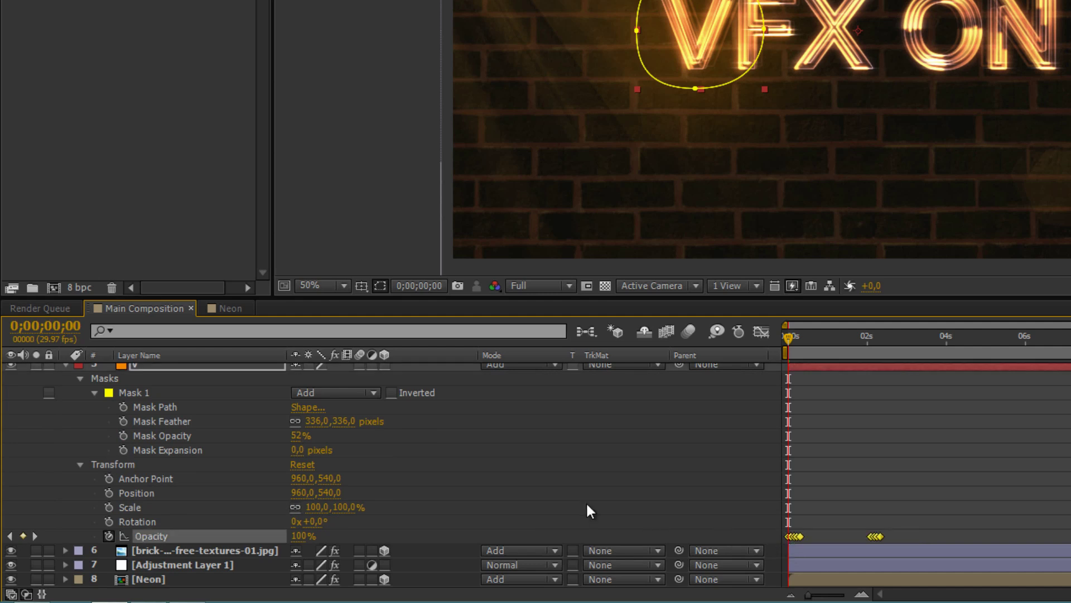
Paste the copied opacity keyframes onto the Mask Opacity of mask v in the Neon composition at 0;00;00;00.
click(211, 307)
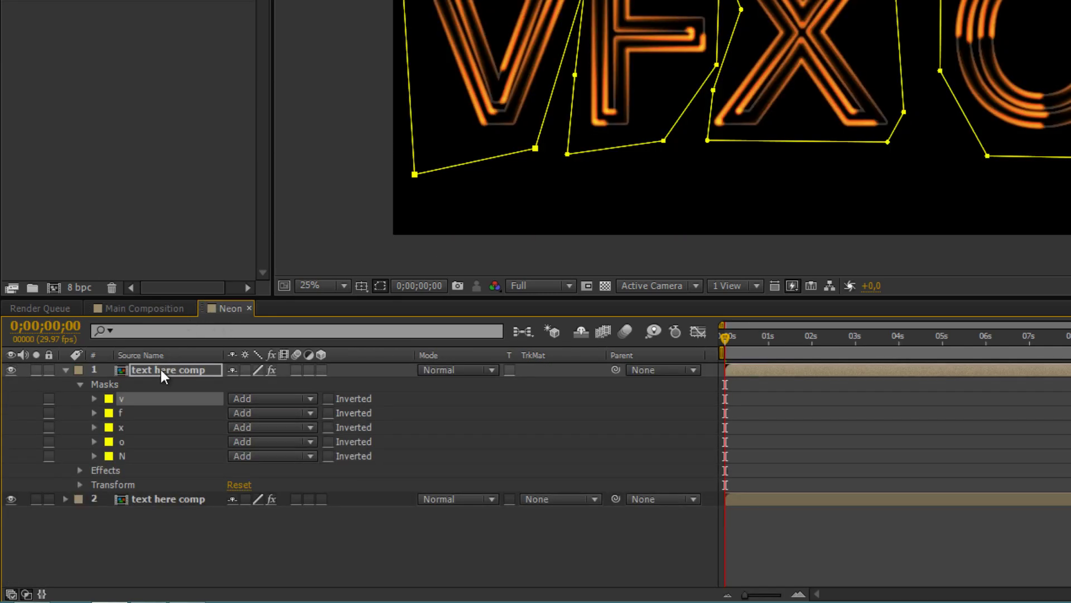
click(94, 398)
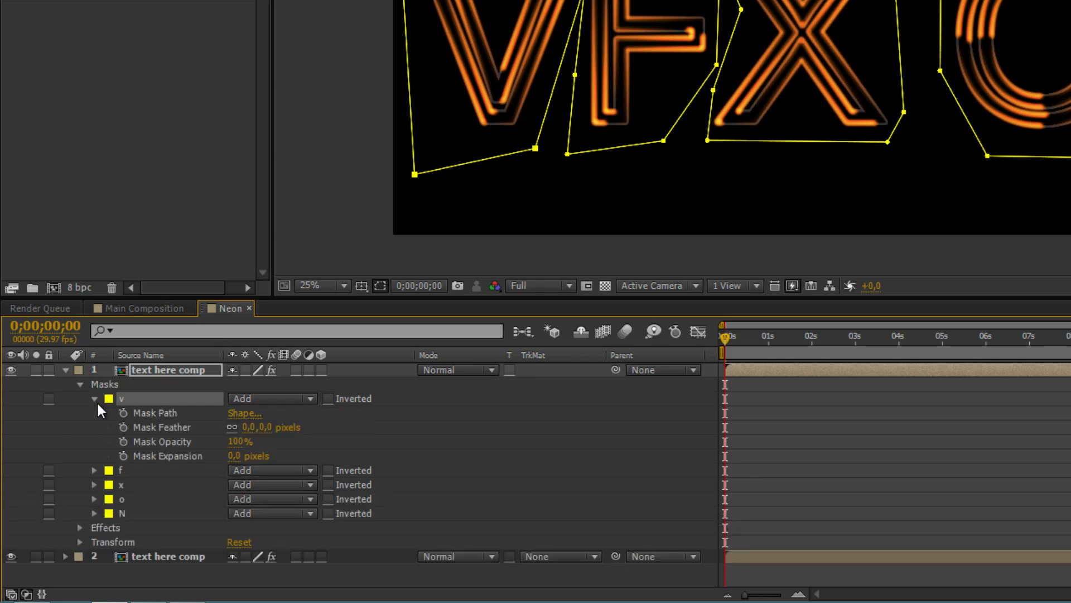
click(184, 442)
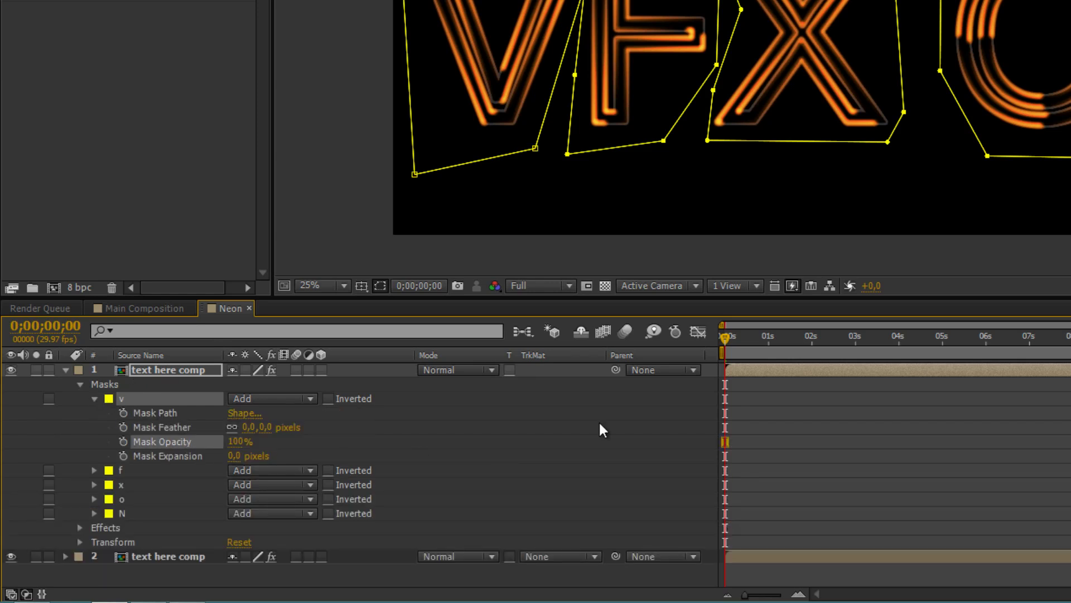
key(ctrl+v)
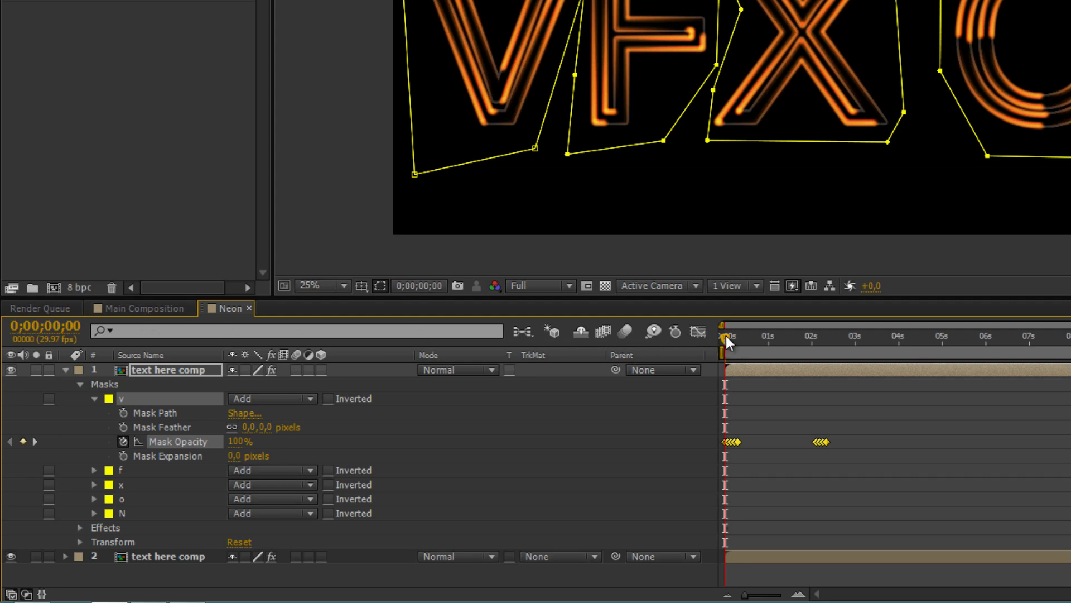
drag(725, 335, 724, 334)
Compare the V's flicker at frame 2 in the Neon and Main Composition, then return to the first frame of Neon.
click(115, 308)
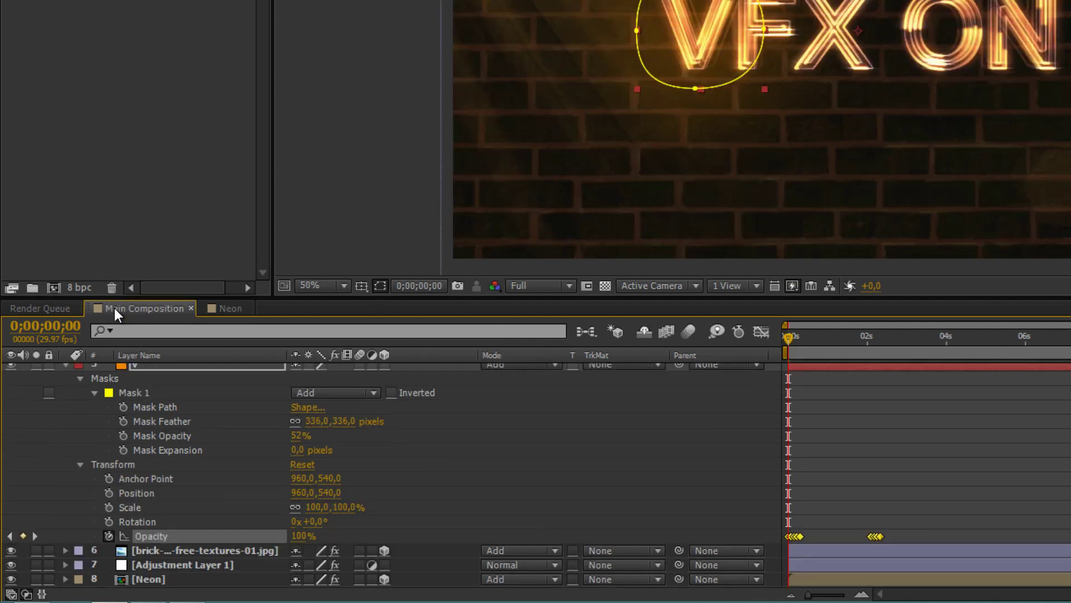
click(229, 310)
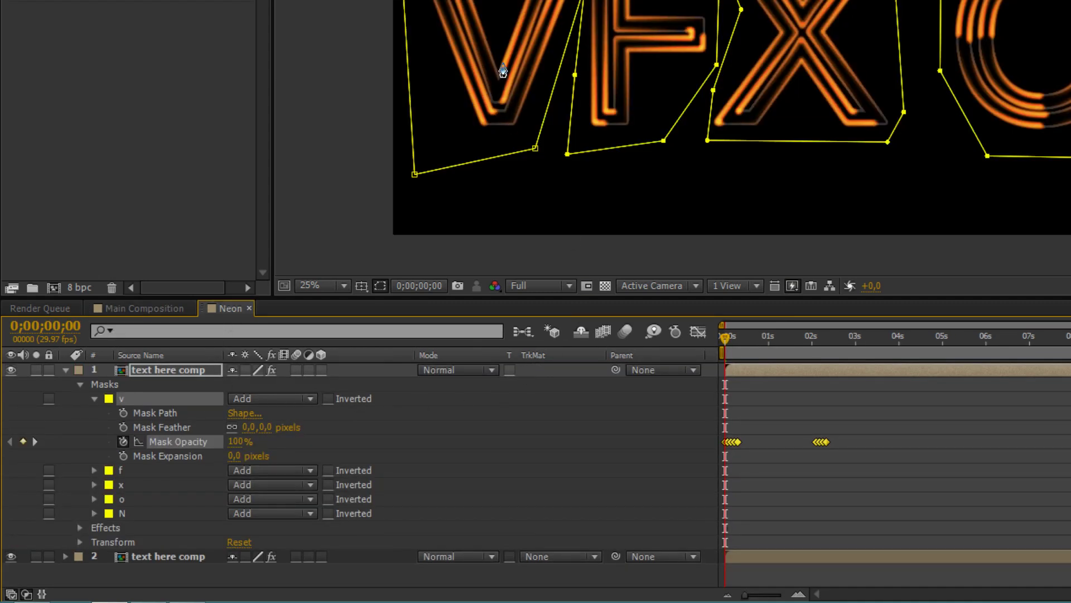
drag(725, 338, 727, 333)
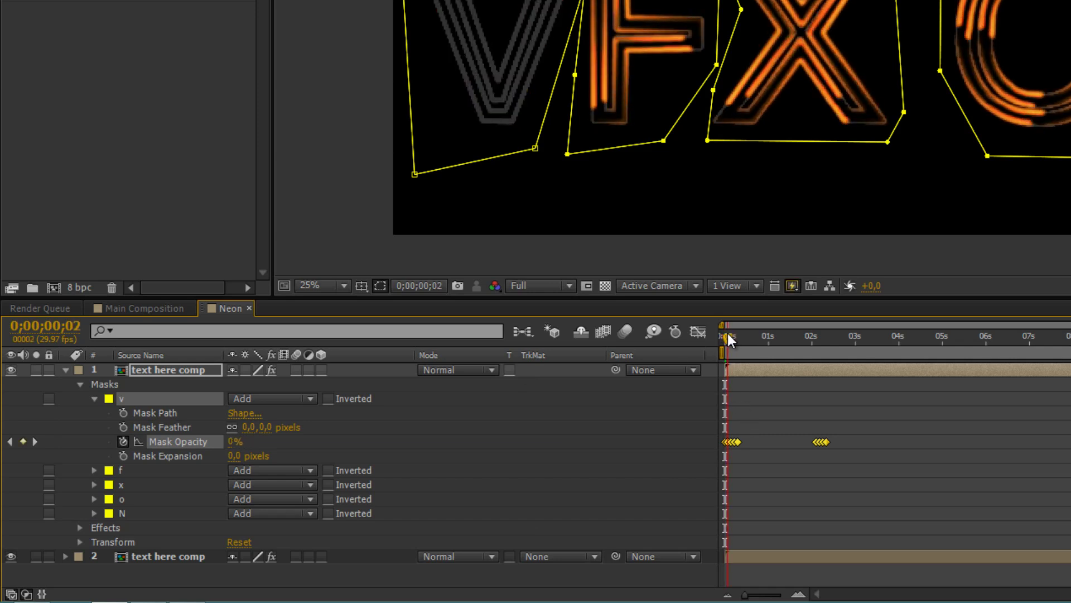
click(124, 310)
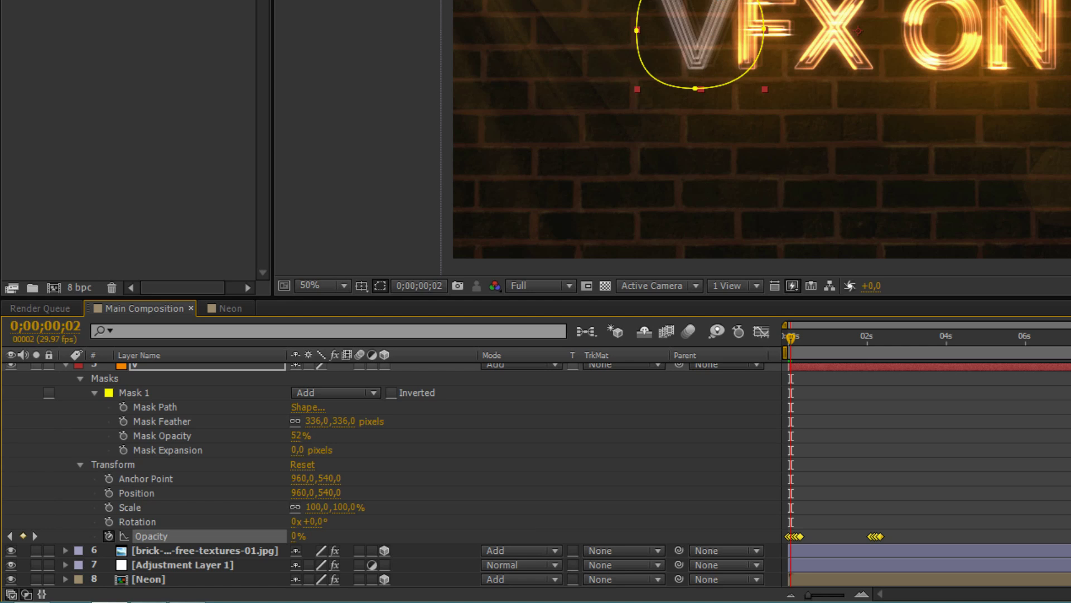
click(231, 310)
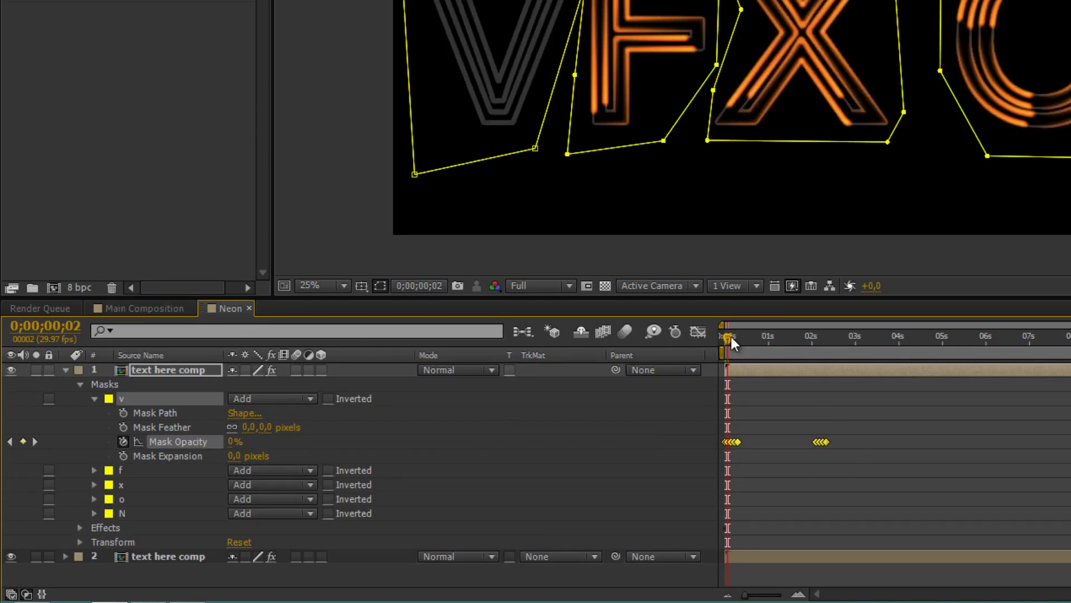
drag(731, 337, 717, 331)
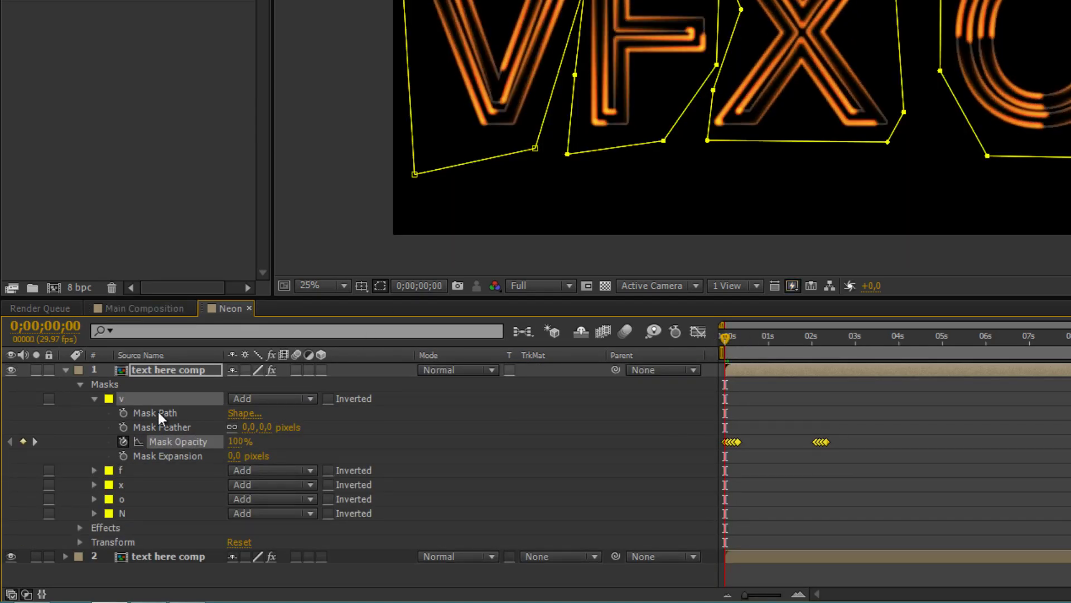
Select mask f on the upper text here comp layer and expand its mask properties.
click(134, 469)
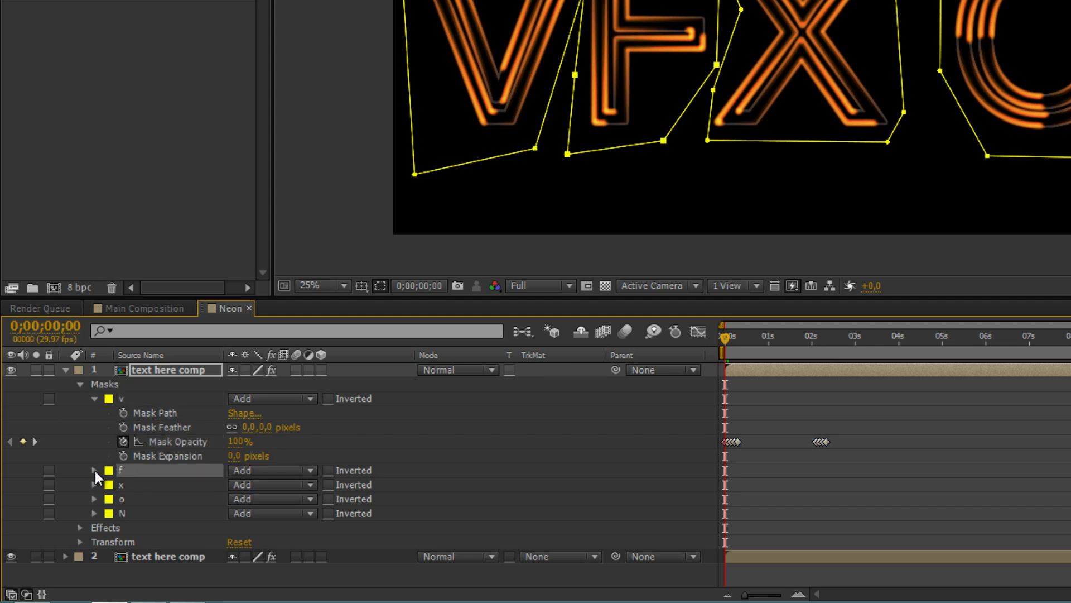
click(94, 470)
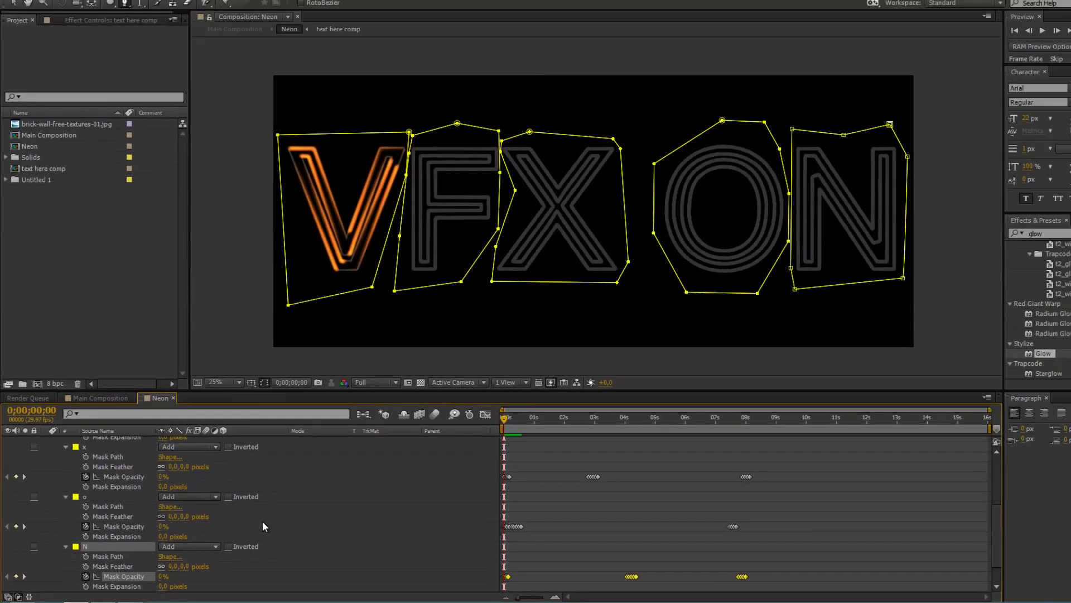
Preview the flickering letters in the Neon composition and return the playhead to the start.
key(KP_0)
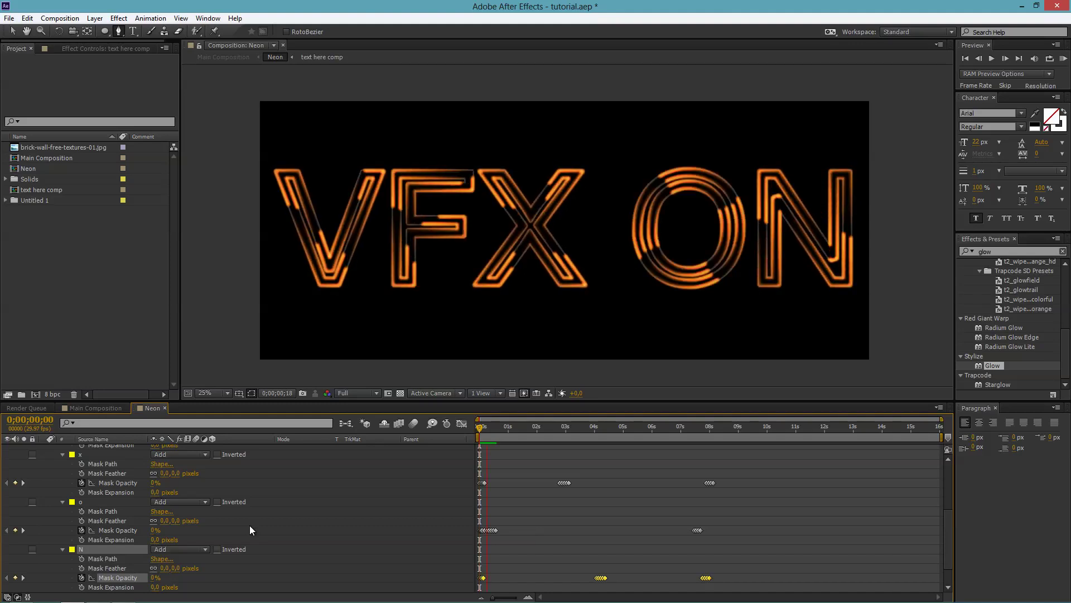
key(space)
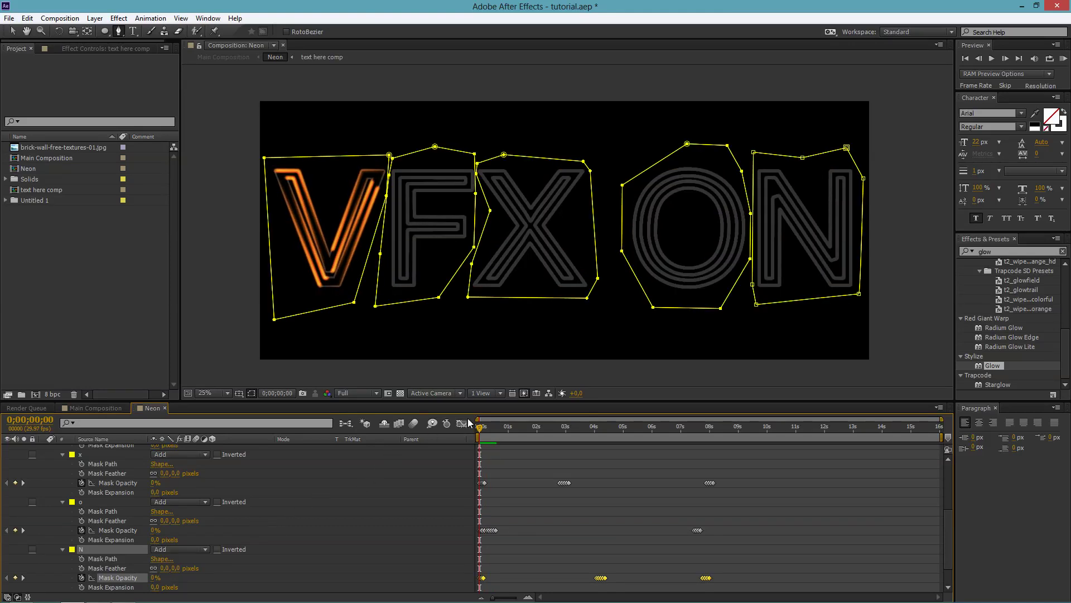
click(484, 427)
drag(484, 426, 476, 422)
Collapse the masks and properties of the upper text here comp layer and return to the Main Composition.
scroll(29, 461, up, 4)
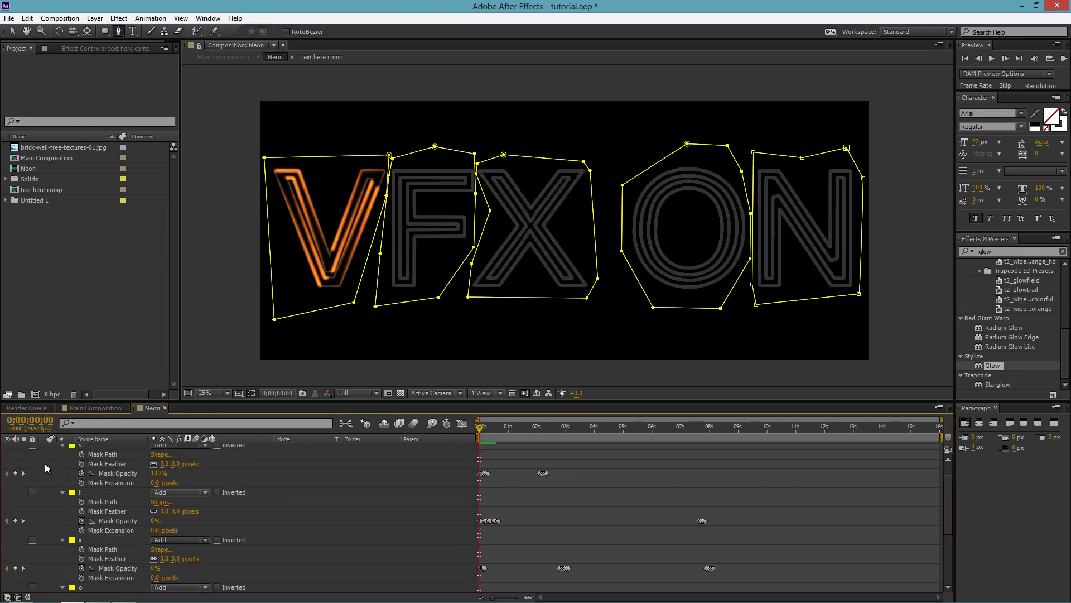
click(53, 459)
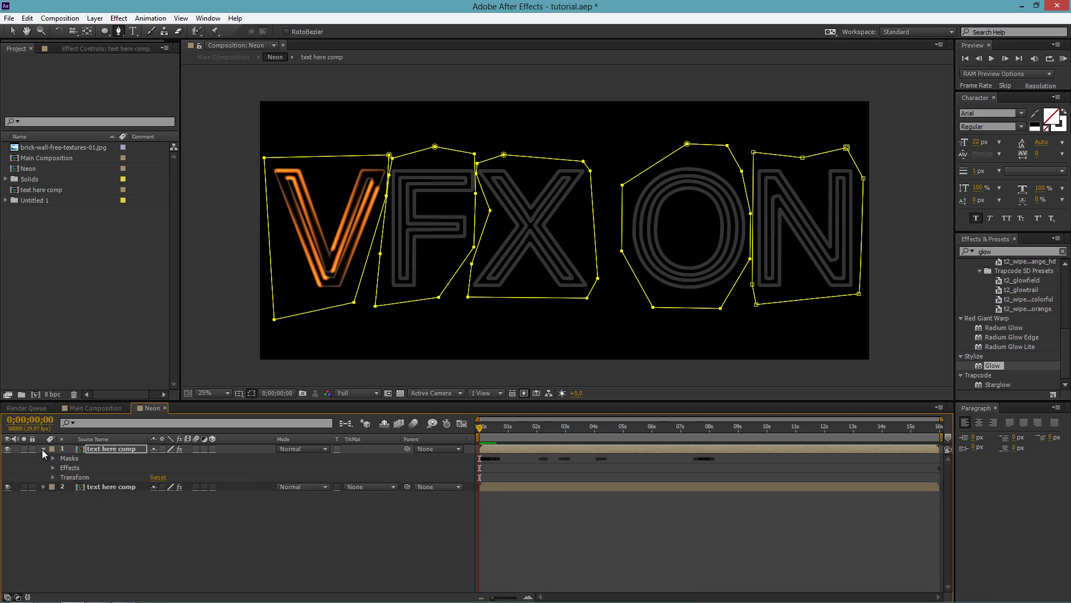
click(44, 449)
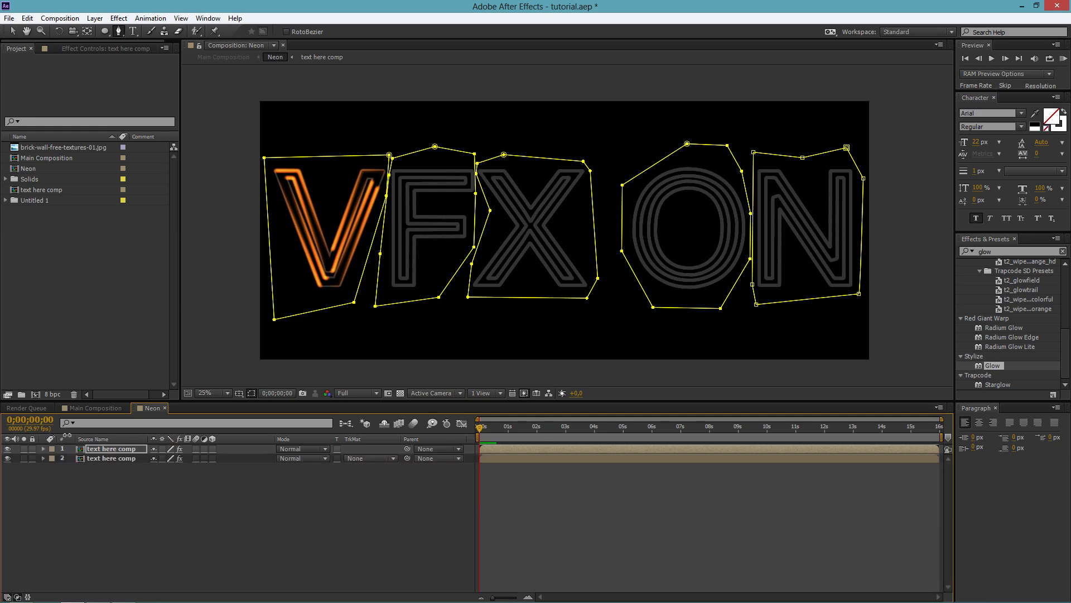
click(101, 408)
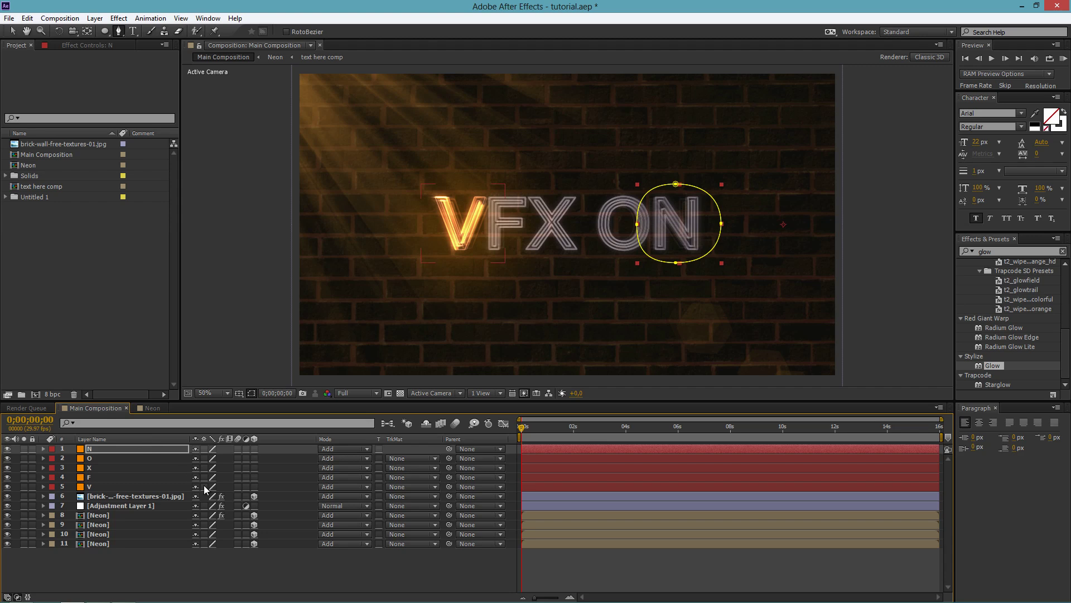
key(shift+Escape)
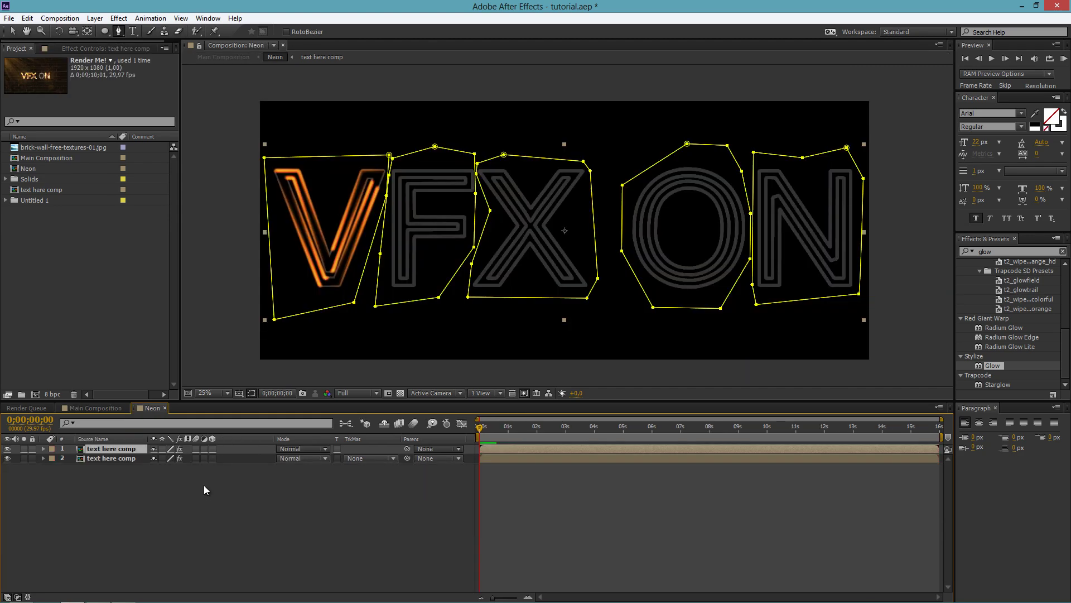
click(81, 407)
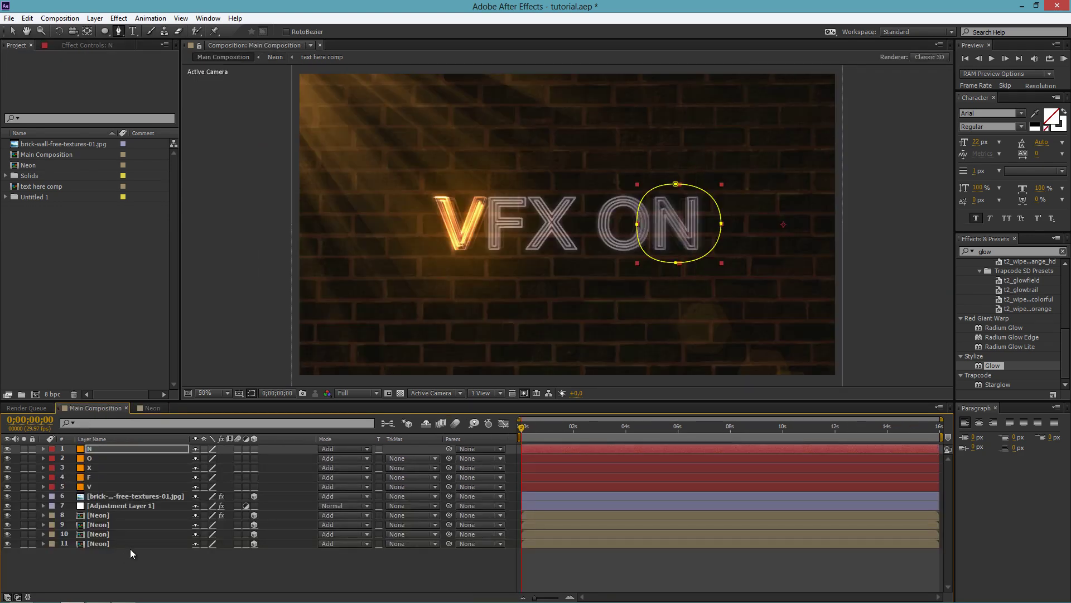
Create a black 1920 x 1080 px solid layer above the N layer in the Main Composition.
click(94, 18)
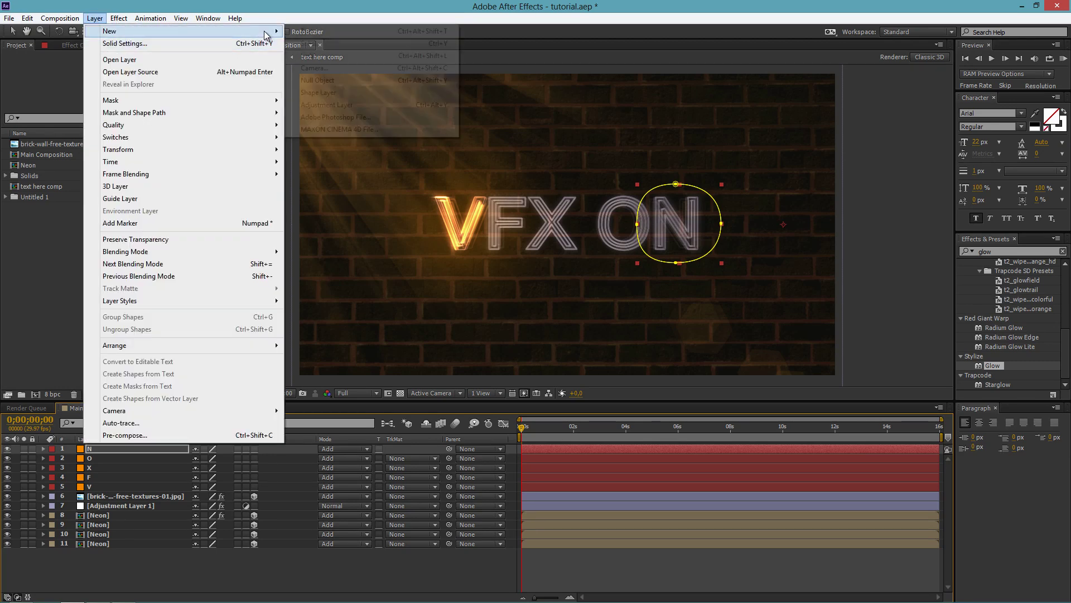
mouse_move(111, 30)
click(301, 43)
click(296, 318)
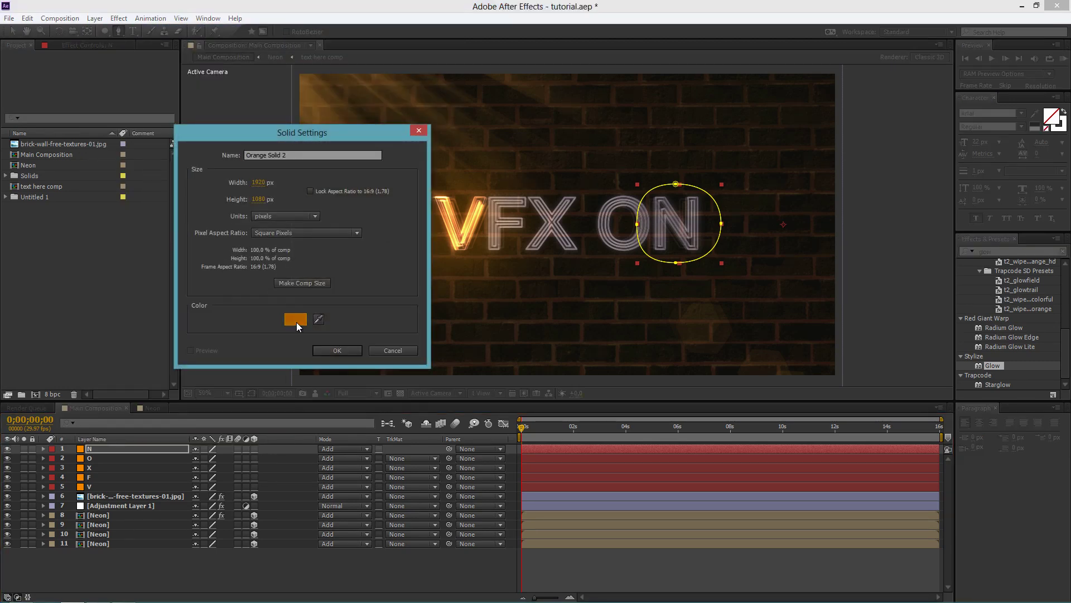
drag(740, 258, 664, 343)
click(971, 159)
click(318, 352)
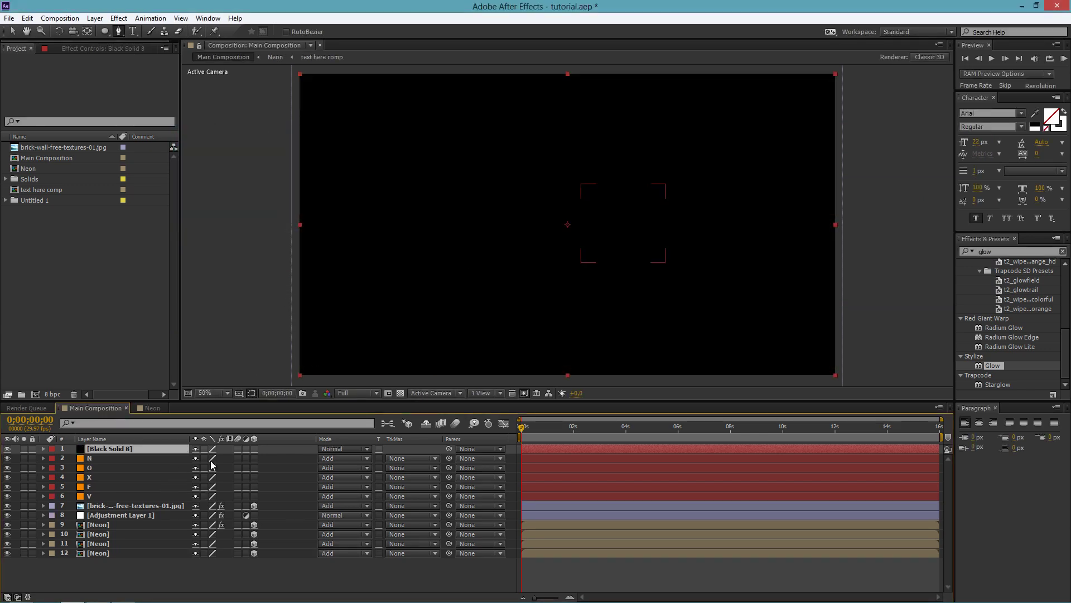
Set the black solid's blending mode to Soft Light and its opacity to 42%.
click(337, 449)
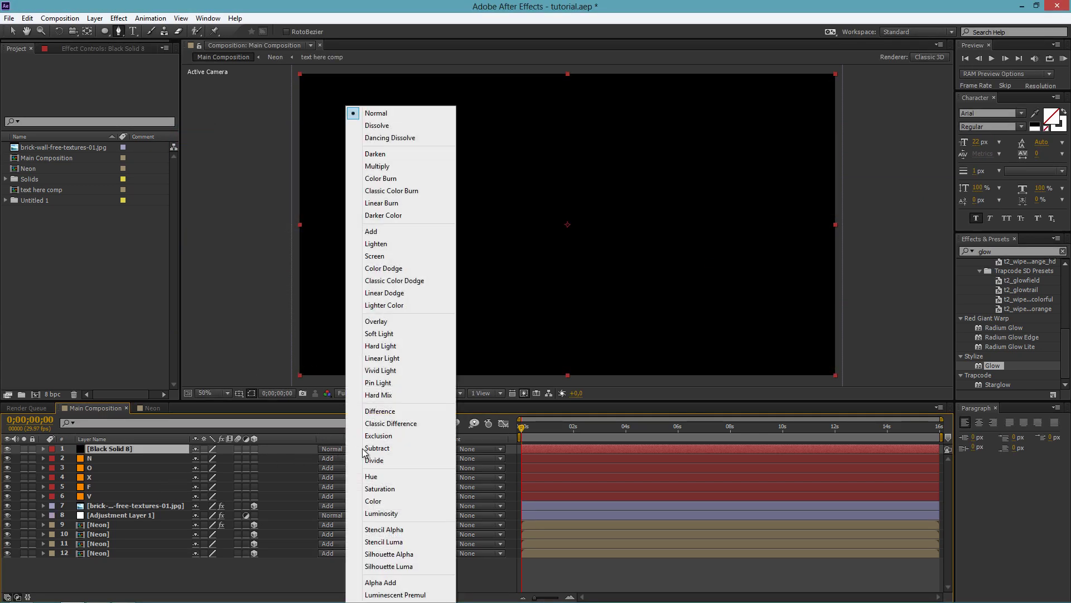
click(401, 334)
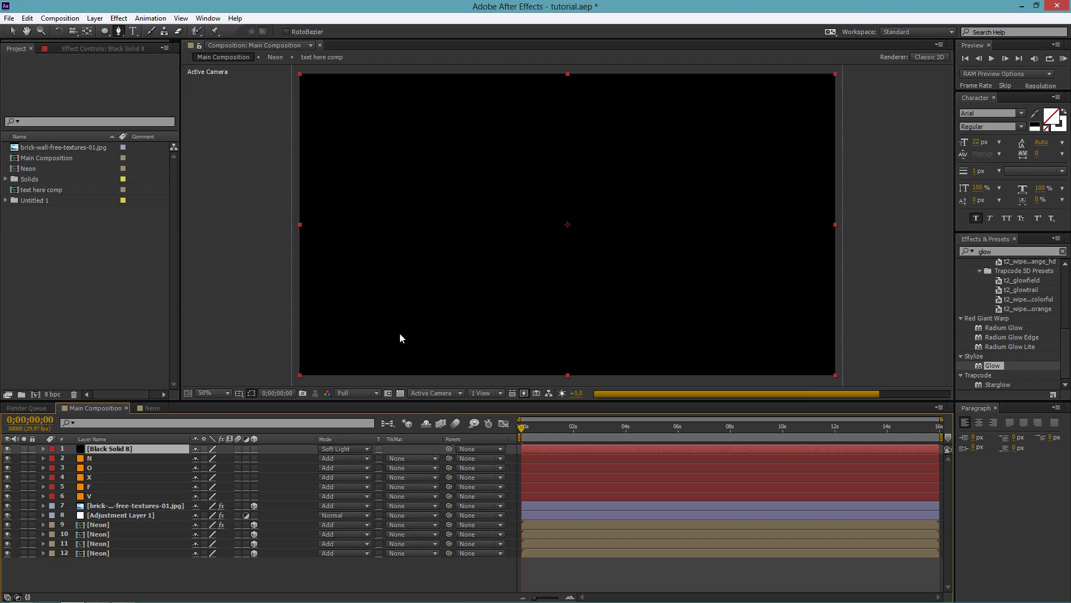
click(42, 448)
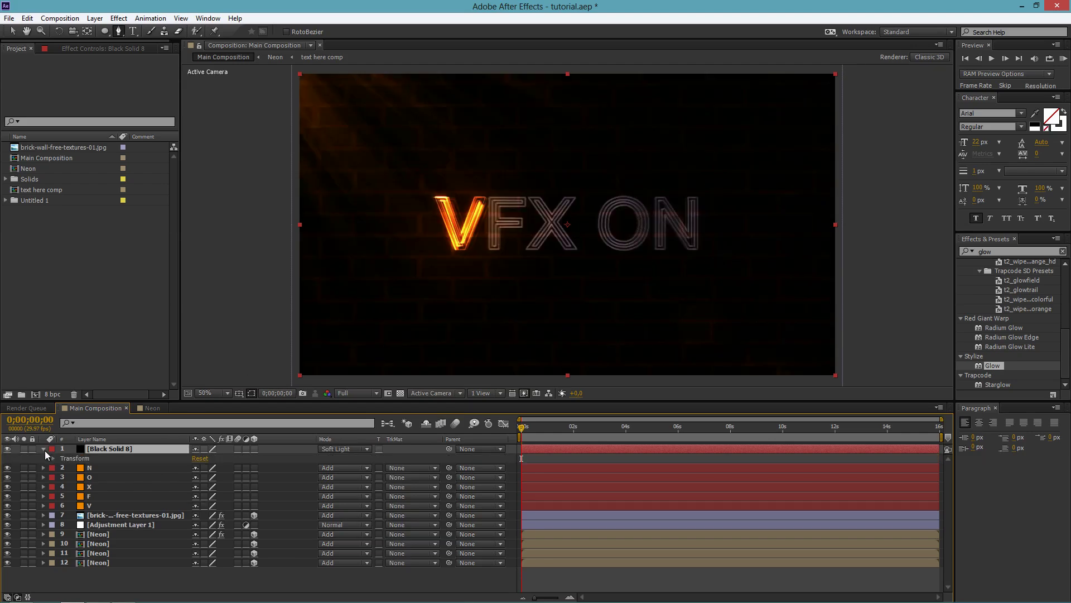
click(53, 458)
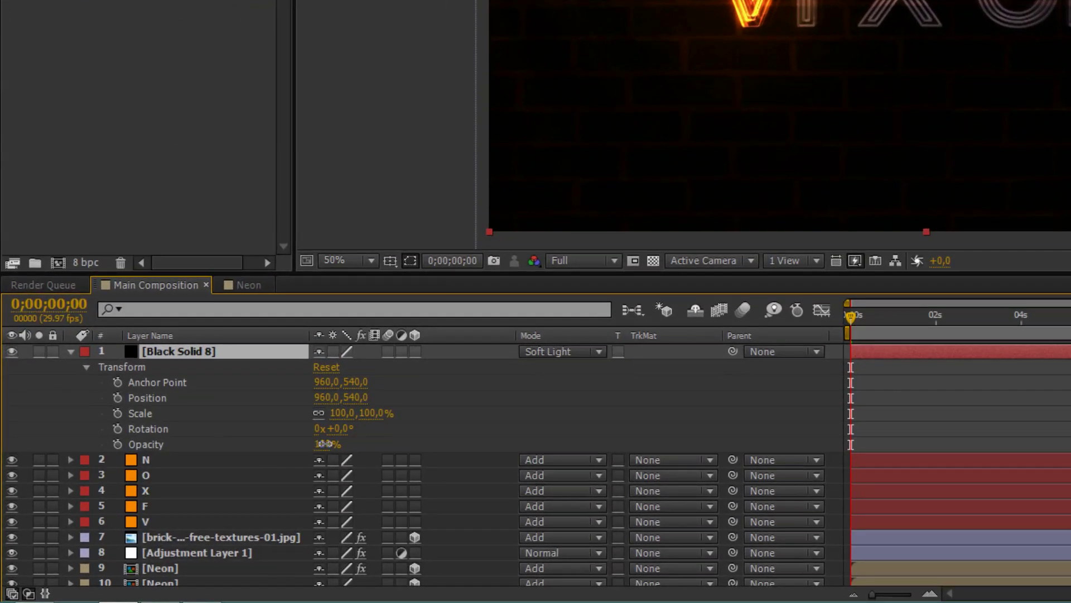
drag(323, 444, 247, 420)
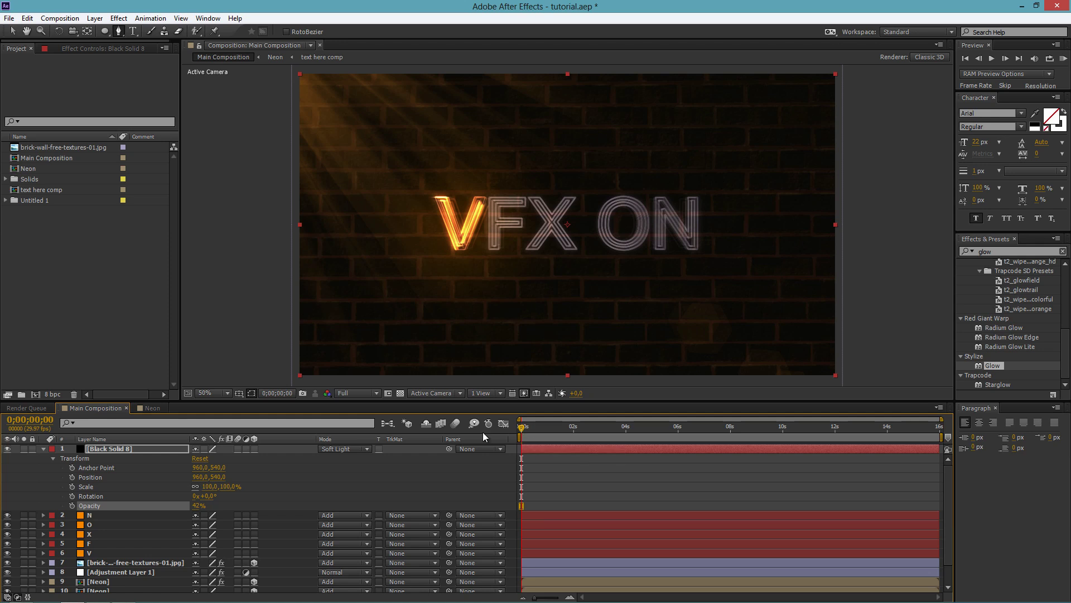
Collapse the black solid's properties and add a two-node camera with the 50mm preset and depth of field enabled to the Main Composition.
click(43, 448)
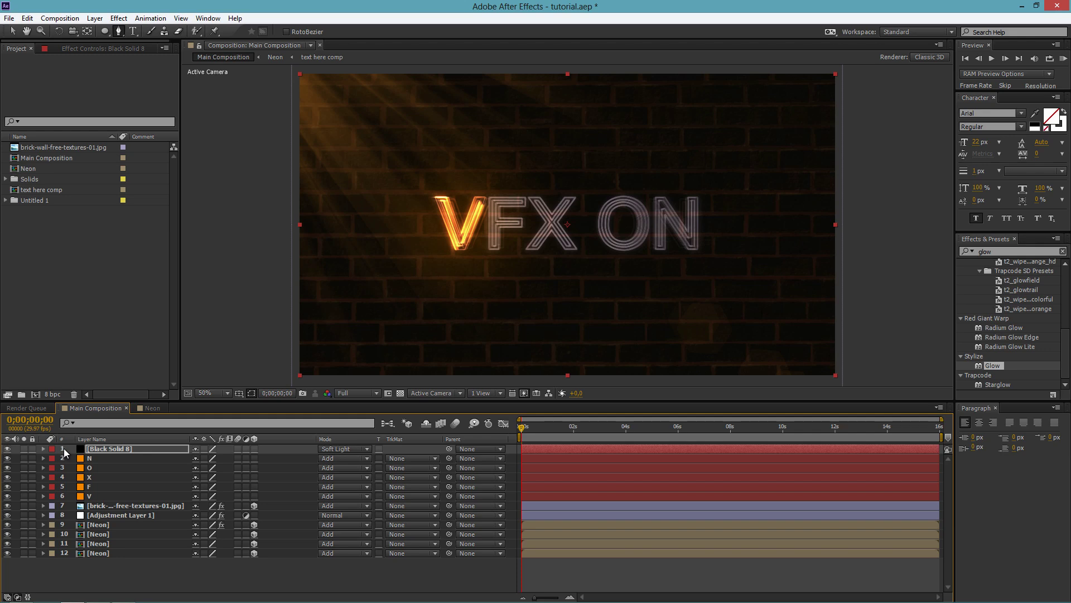
click(95, 18)
mouse_move(260, 37)
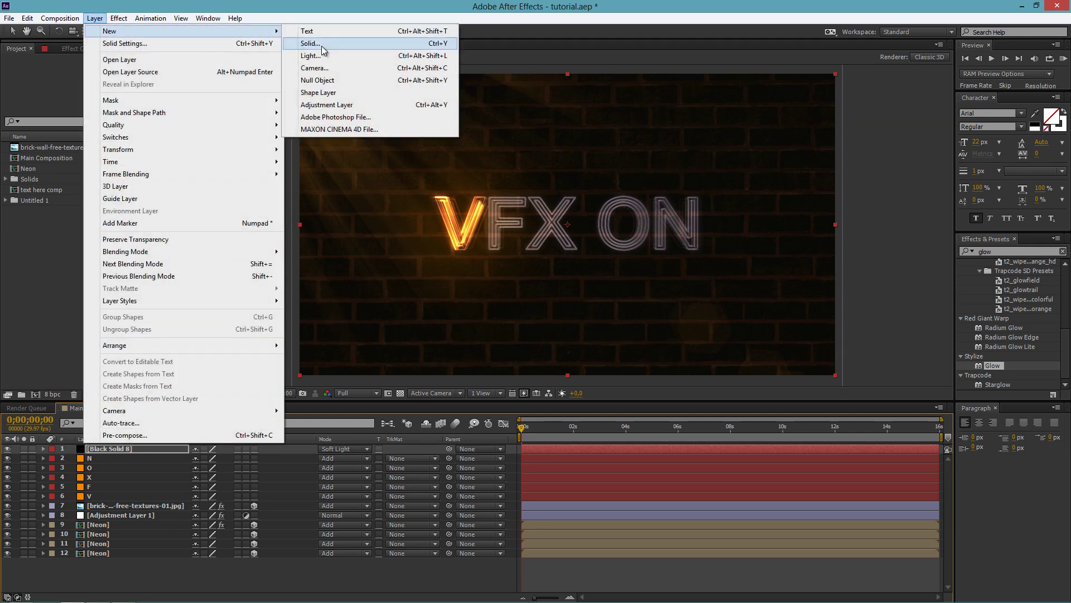
click(356, 72)
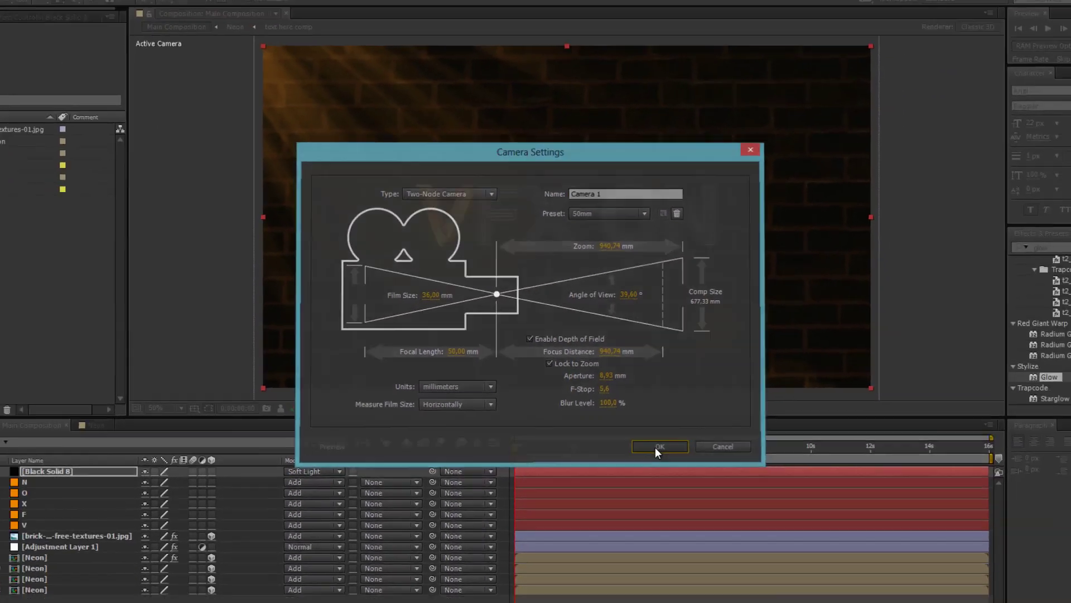
click(713, 544)
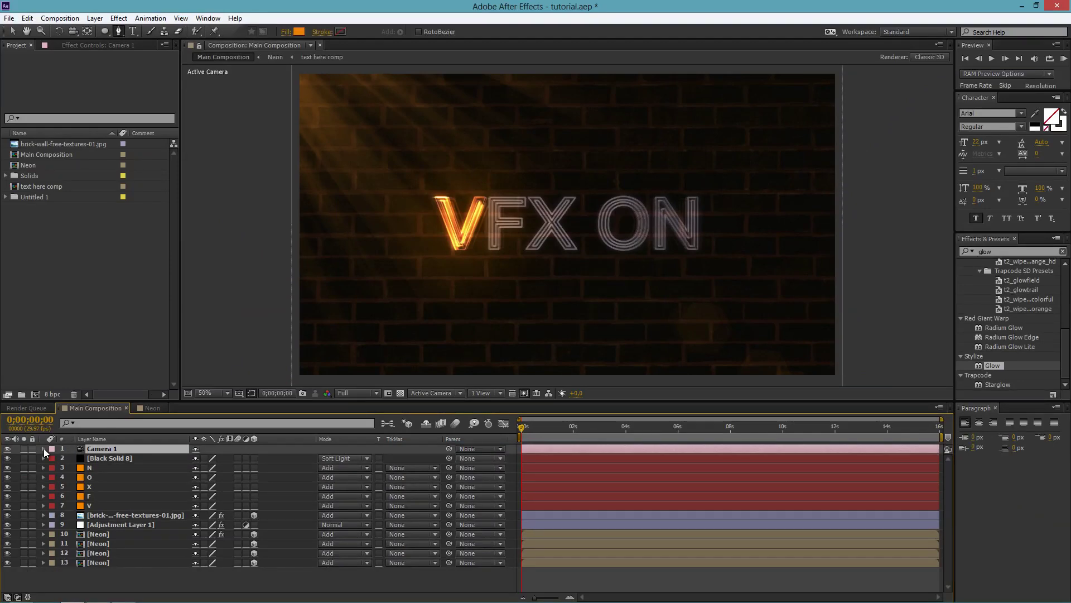
Expand the camera's options and transform properties, and set its X position to 1006,5 and Y position to 423,7.
click(44, 448)
click(53, 467)
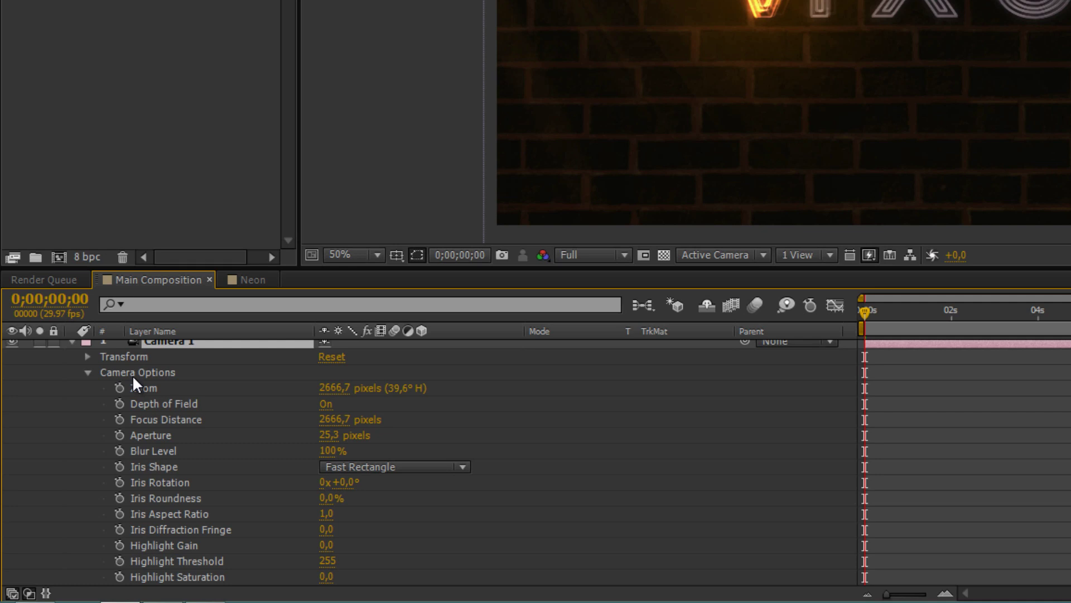
scroll(132, 376, up, 1)
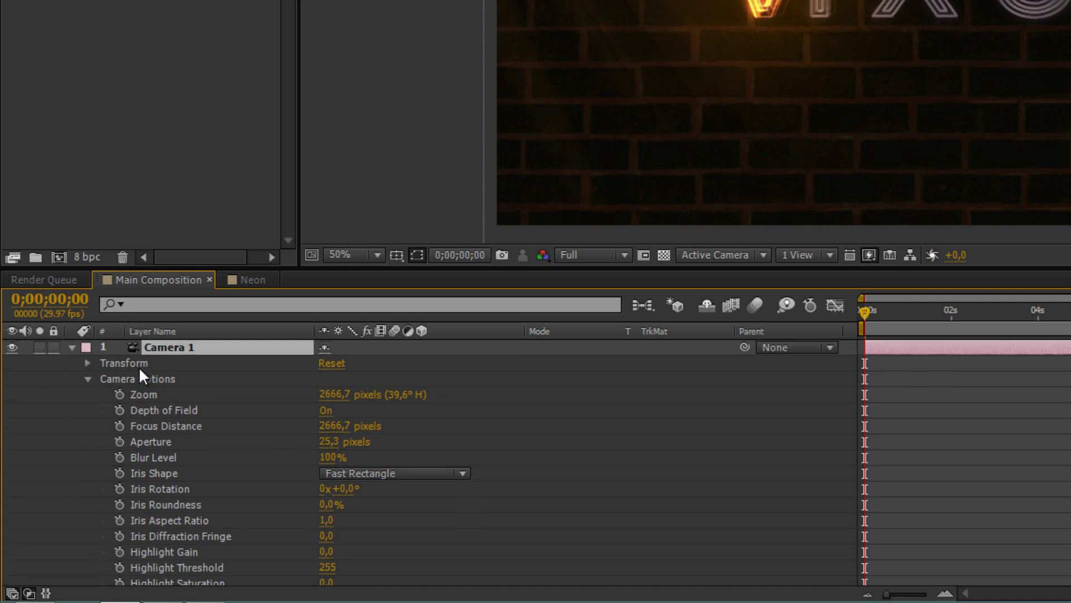
click(89, 360)
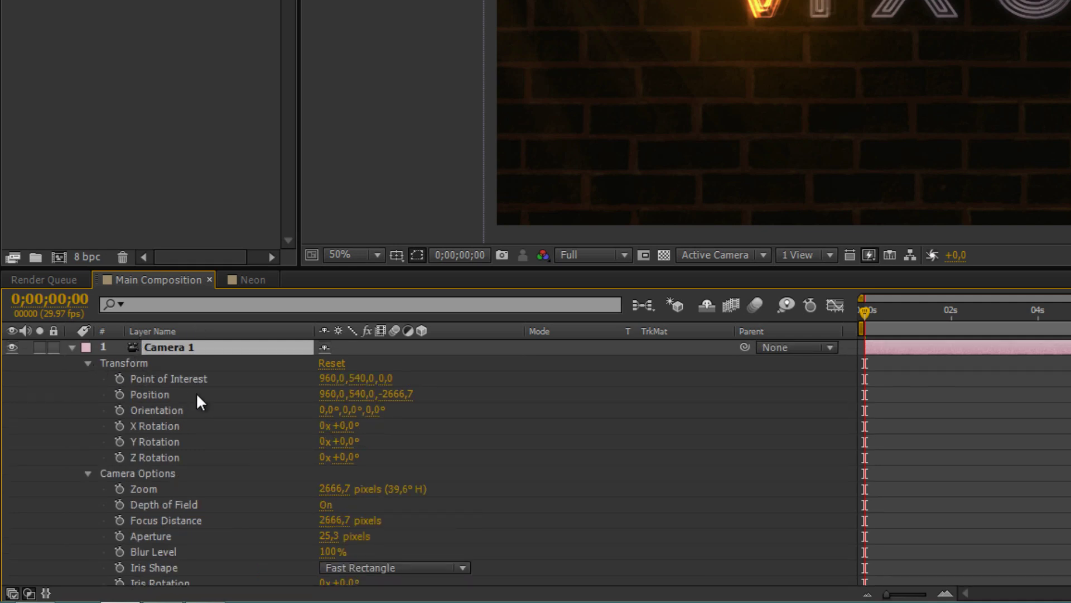
click(333, 395)
text(100)
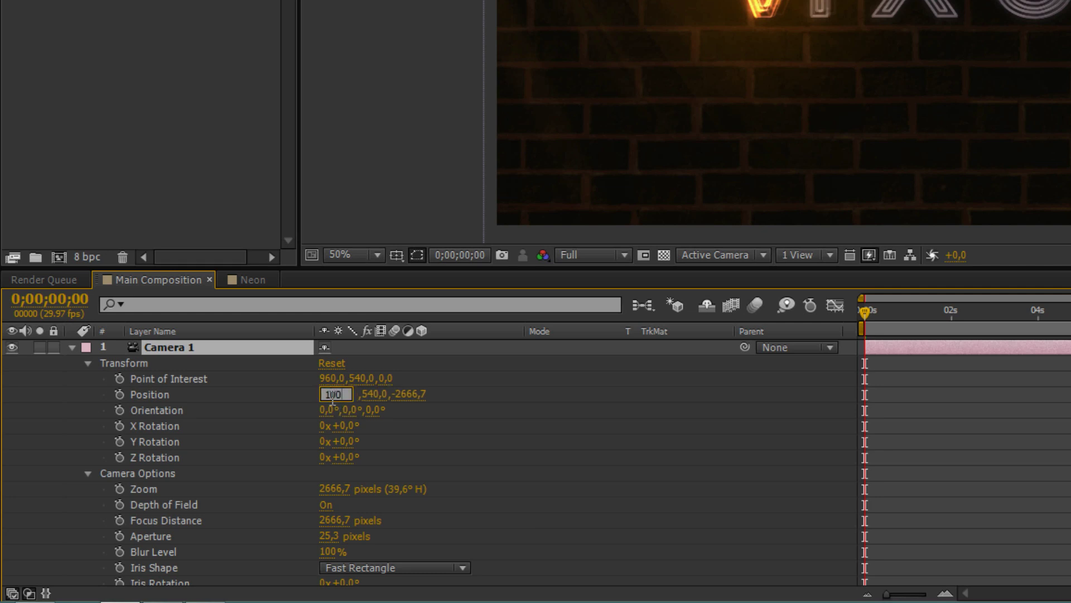
text(6,5)
click(371, 393)
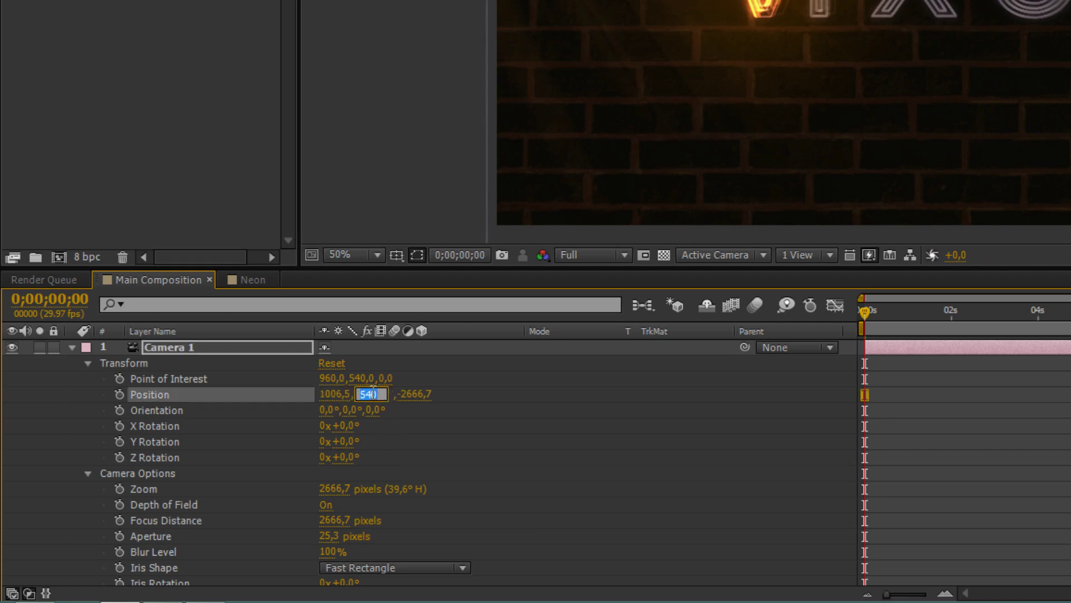
text(423,7)
Set the camera's Z position to -2663,7.
click(418, 395)
click(429, 396)
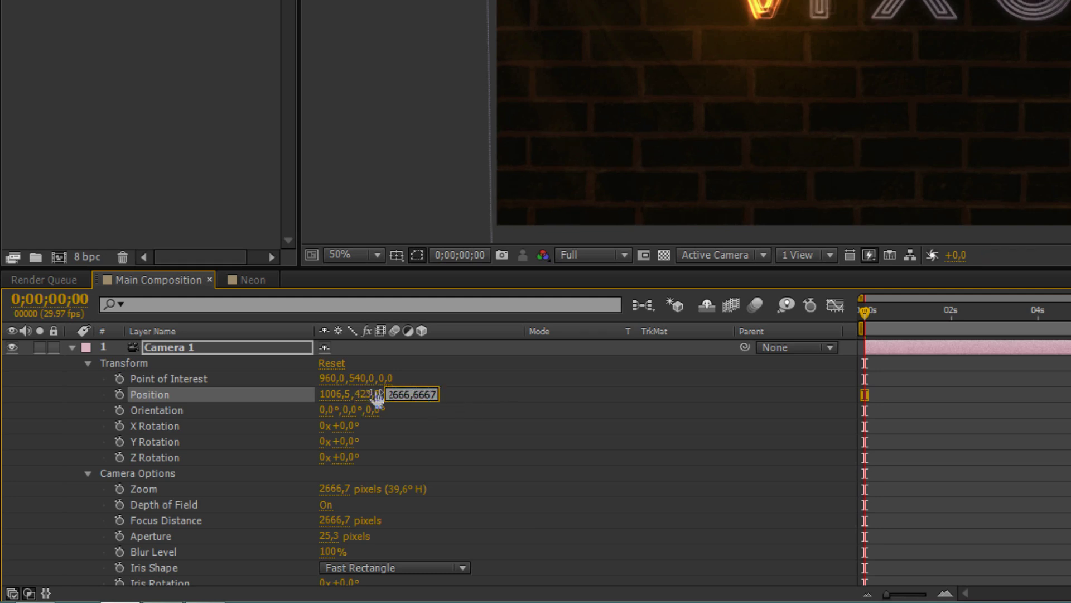
double_click(392, 386)
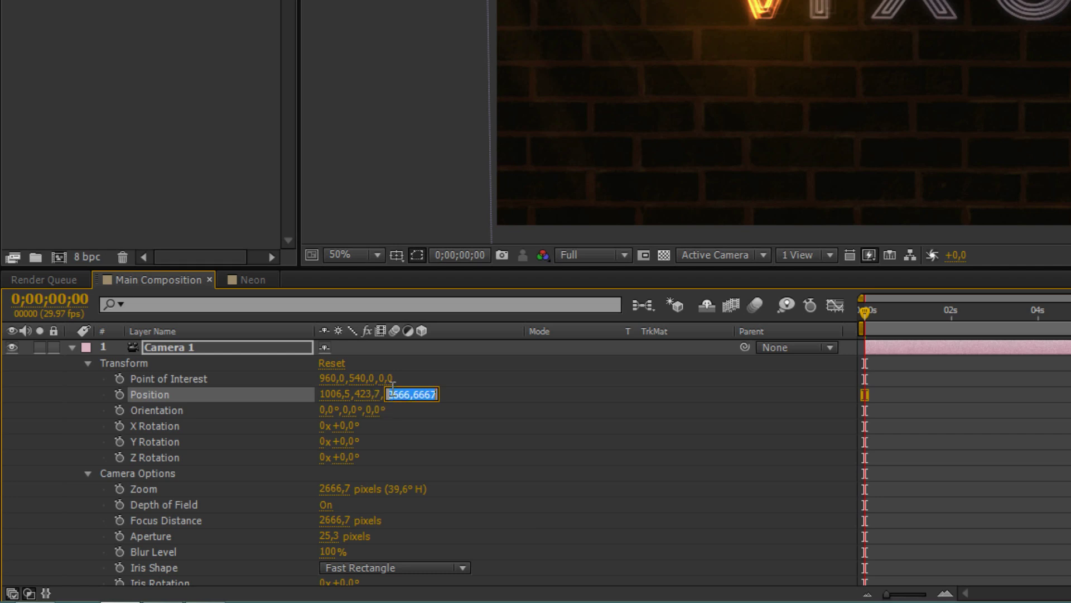
text(2663,7)
click(392, 390)
text(-)
click(398, 394)
key(Delete)
text(5)
click(457, 419)
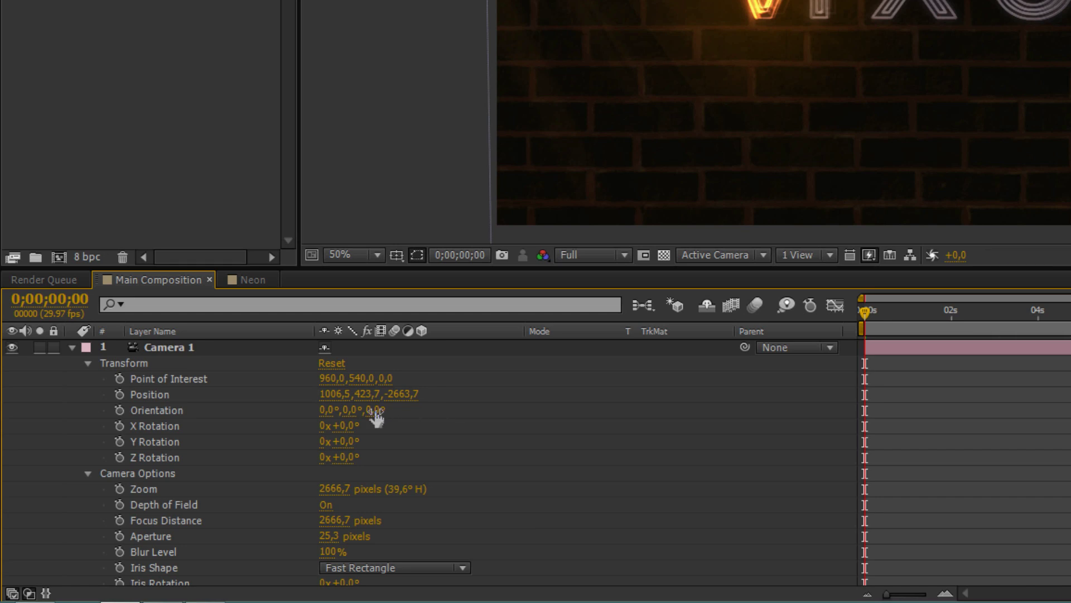
Enter a camera aperture of 25,3 pixels, keep depth of field on, and collapse the camera layer's properties.
click(88, 362)
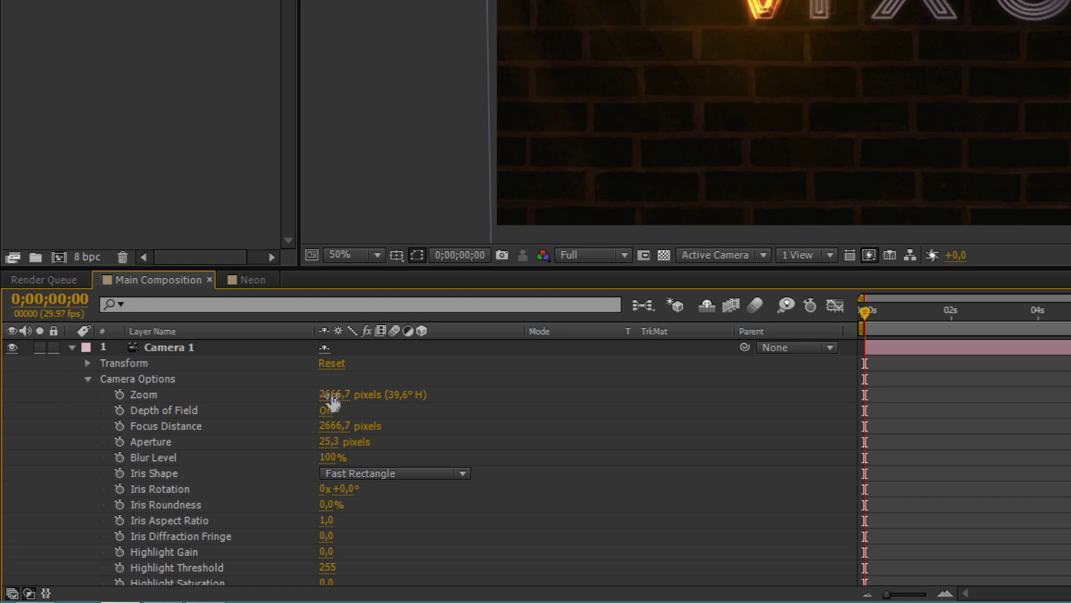
click(327, 410)
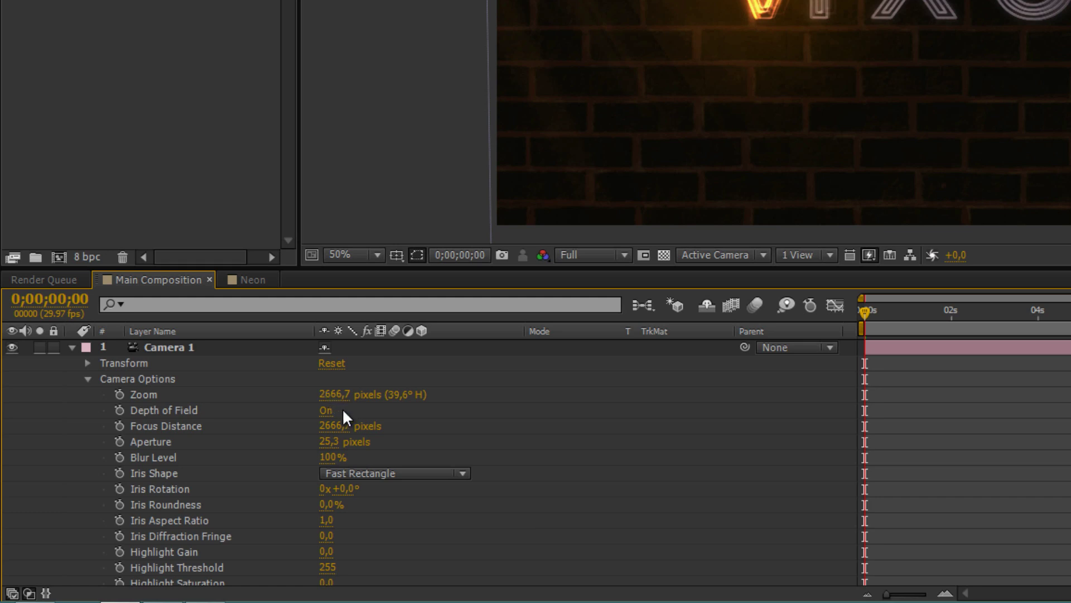
click(334, 444)
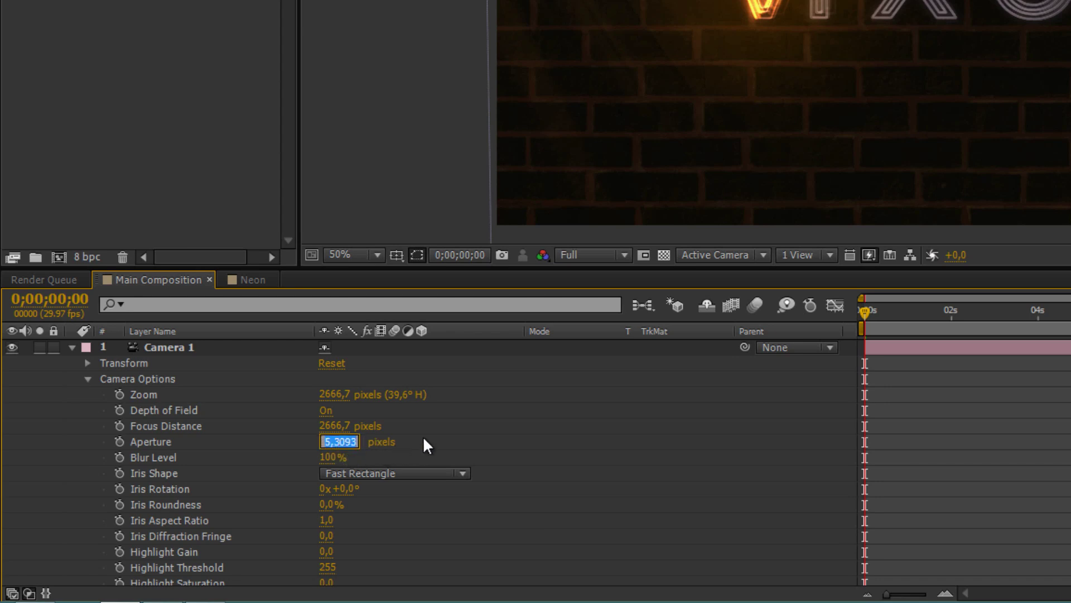
text(25,3)
key(Return)
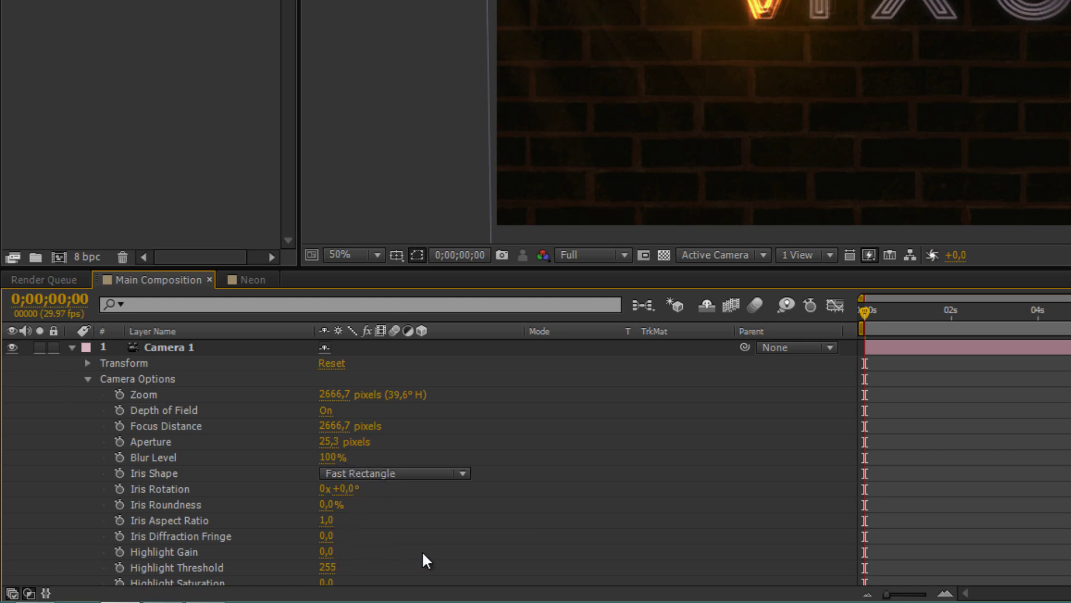
scroll(422, 551, down, 3)
scroll(396, 544, up, 3)
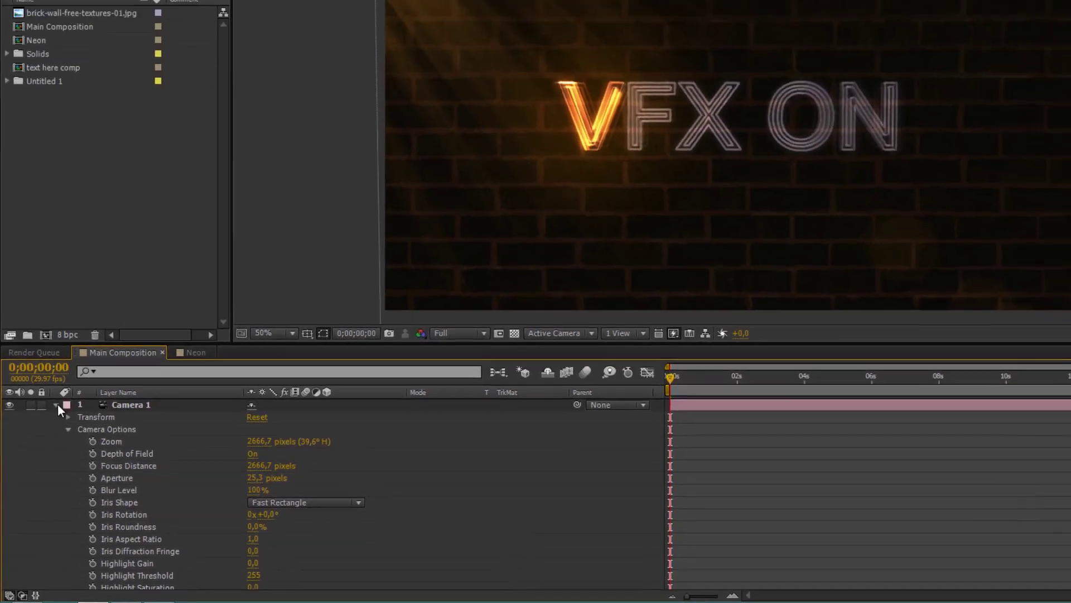
click(71, 347)
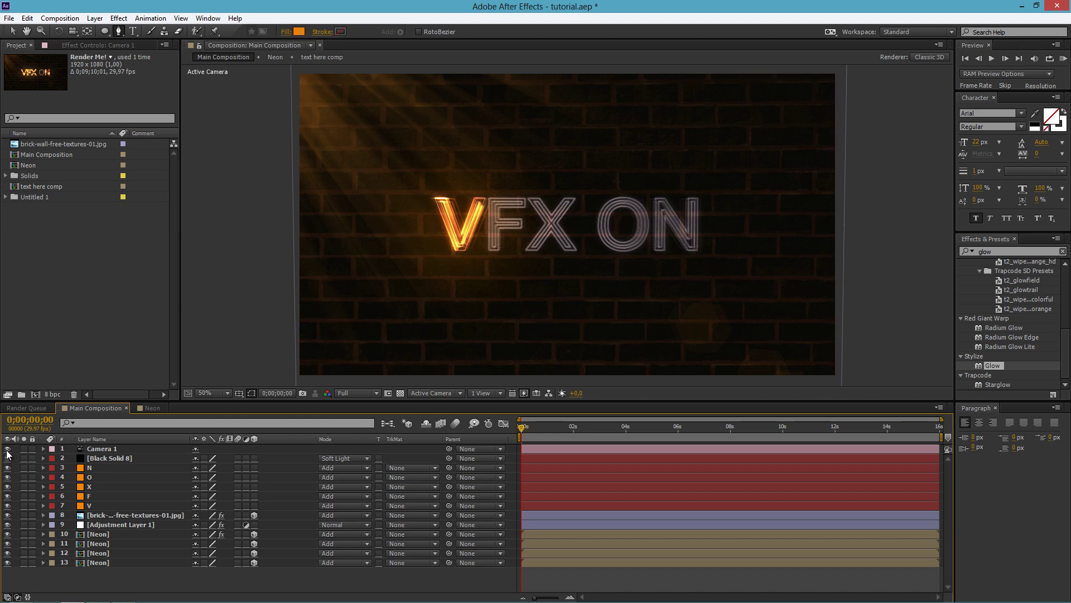
Toggle the camera layer's visibility off and back on to compare the scene with and without the camera.
click(7, 449)
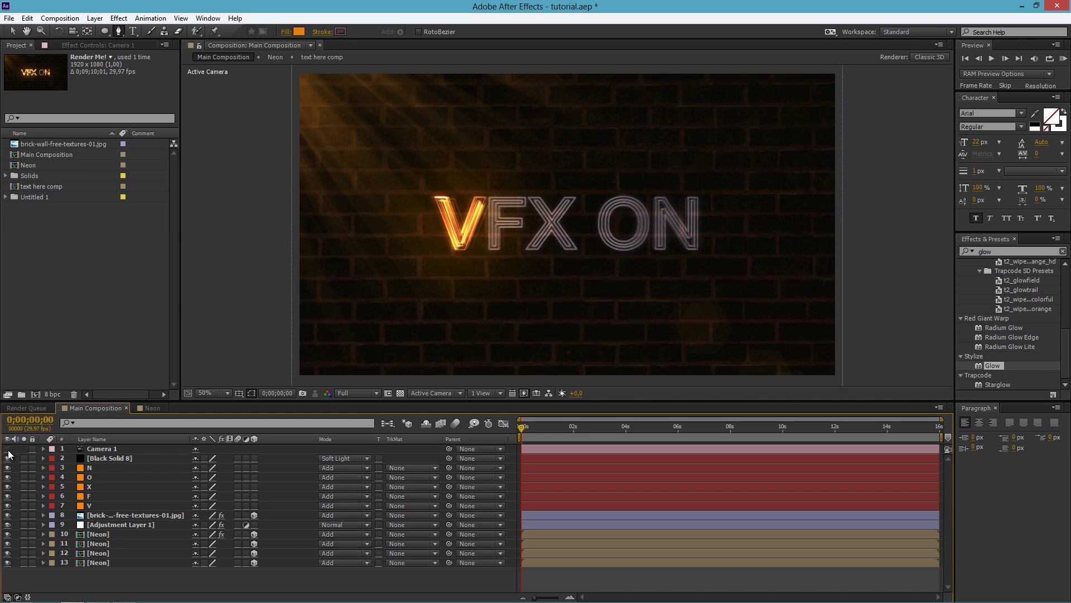
click(7, 450)
click(8, 450)
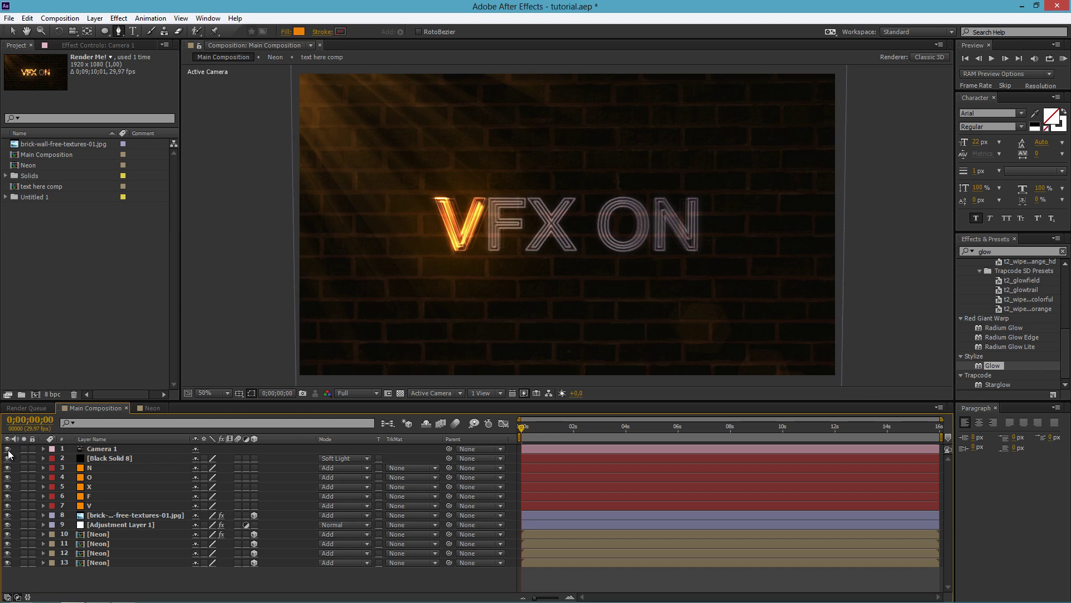